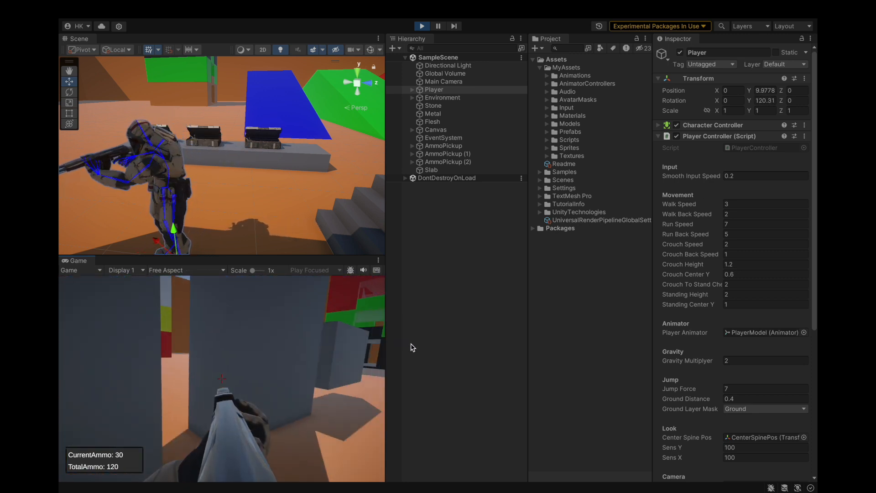
# Deselect the Player object, test-fire the rifle in the running game, and mute the game audio.
pyautogui.click(455, 337)
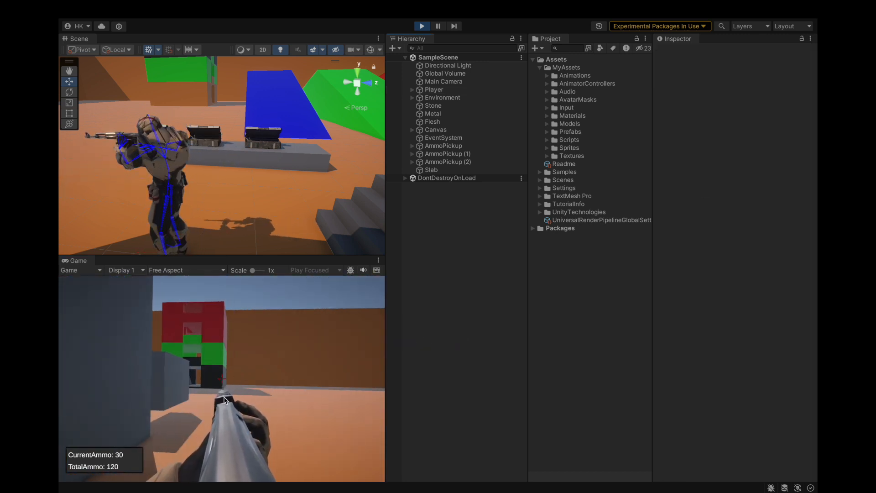
pyautogui.click(220, 390)
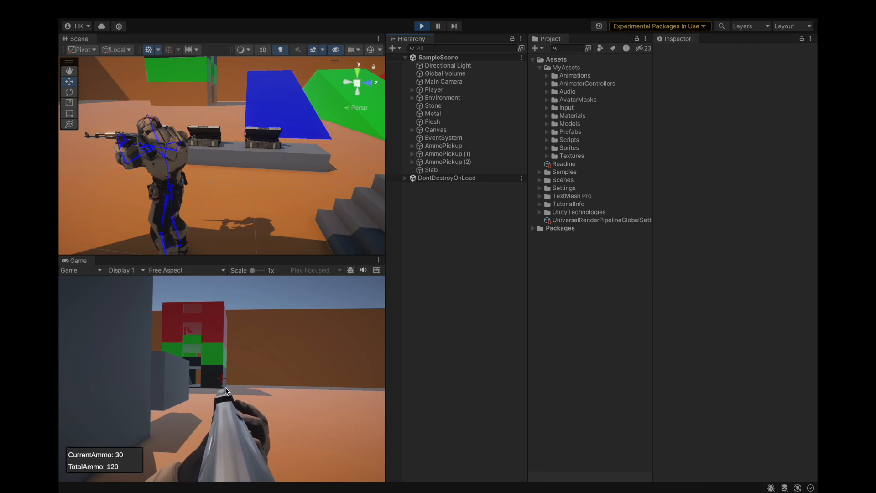
pyautogui.press('w')
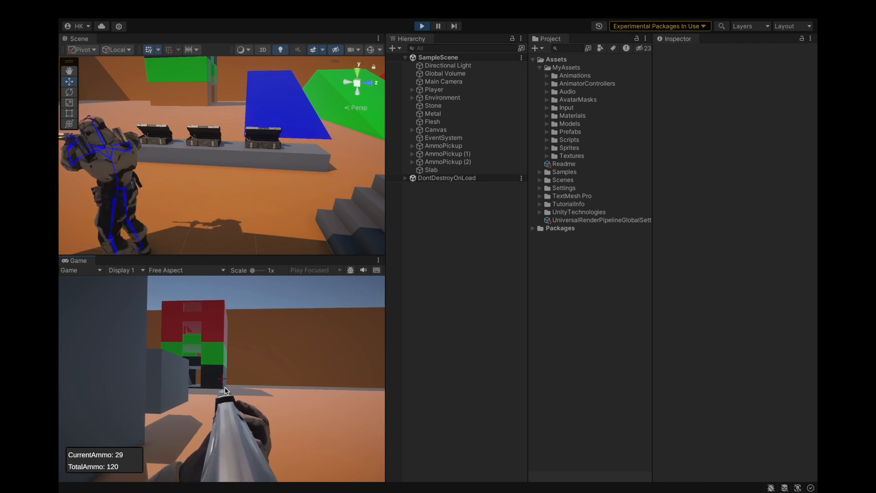
pyautogui.press('XF86AudioLowerVolume')
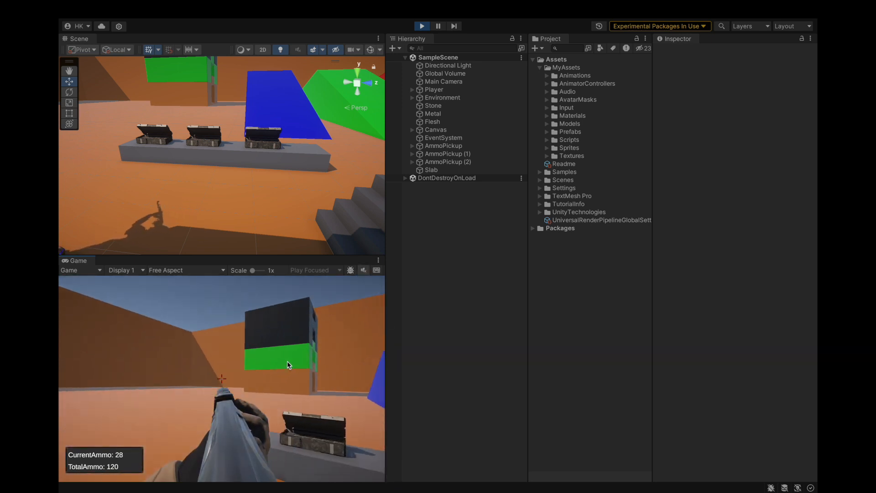
pyautogui.click(285, 364)
pyautogui.click(282, 366)
pyautogui.click(256, 372)
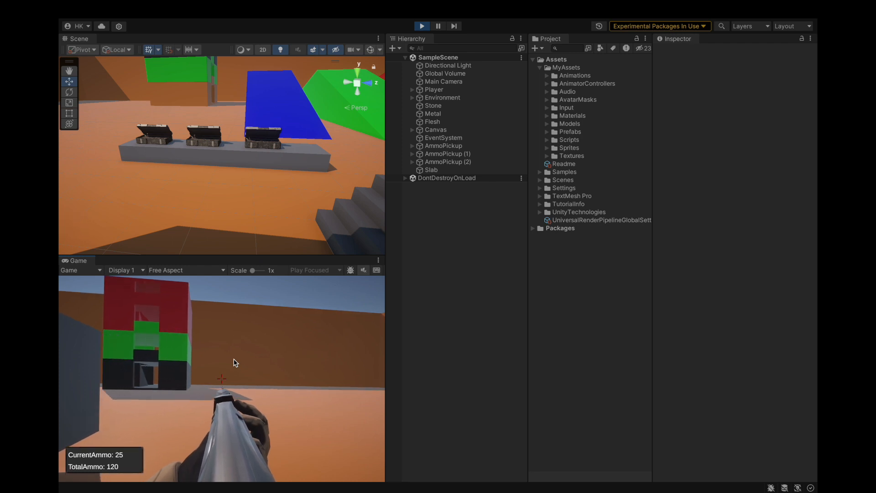
# Move the player around the level and past the ammo crates to check the rifle pose, ending the playtest.
pyautogui.press('w')
pyautogui.press('w')
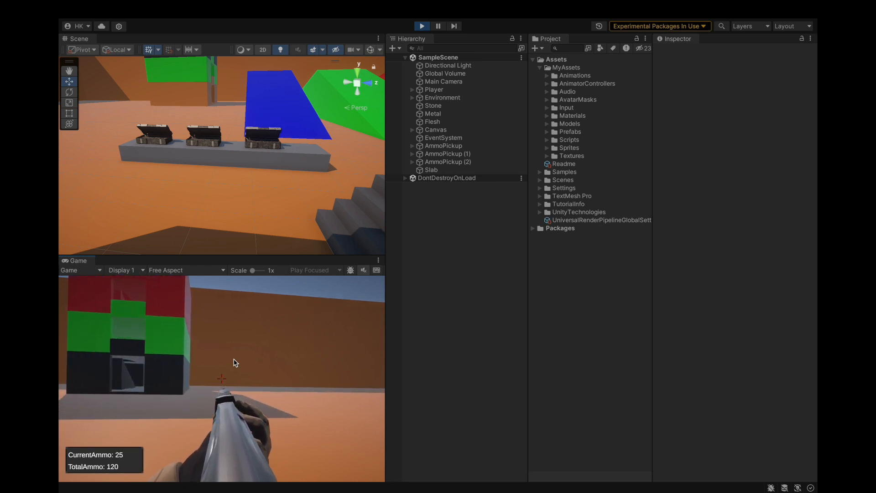
pyautogui.press('w')
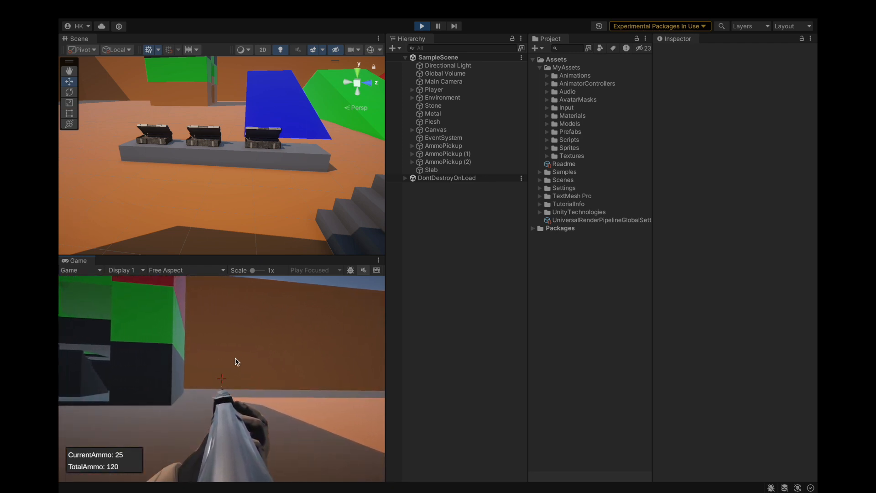
pyautogui.press('w')
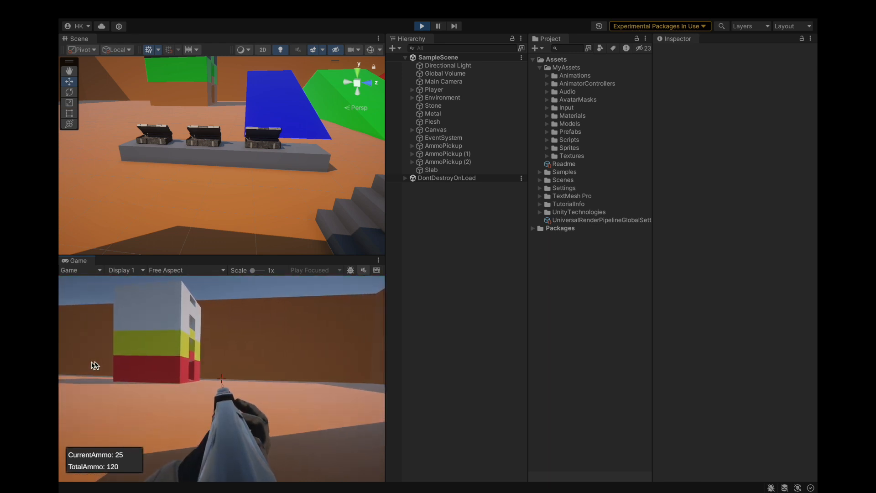
pyautogui.press('w')
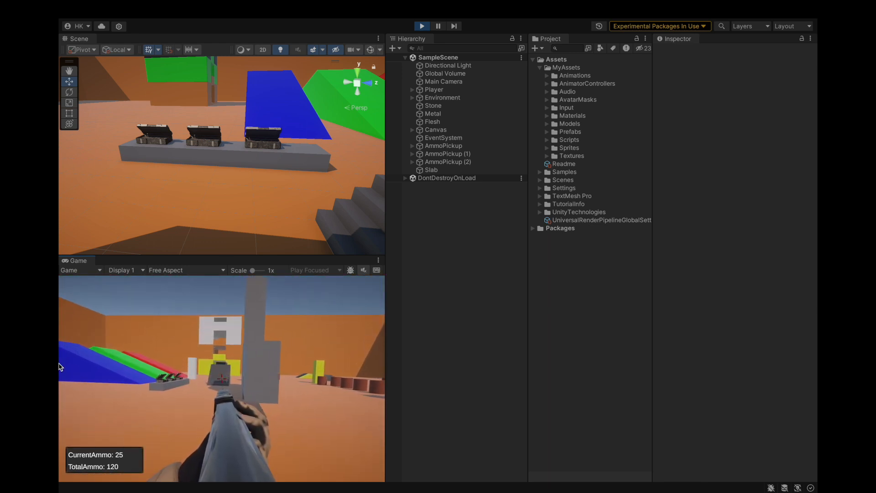
pyautogui.press('w')
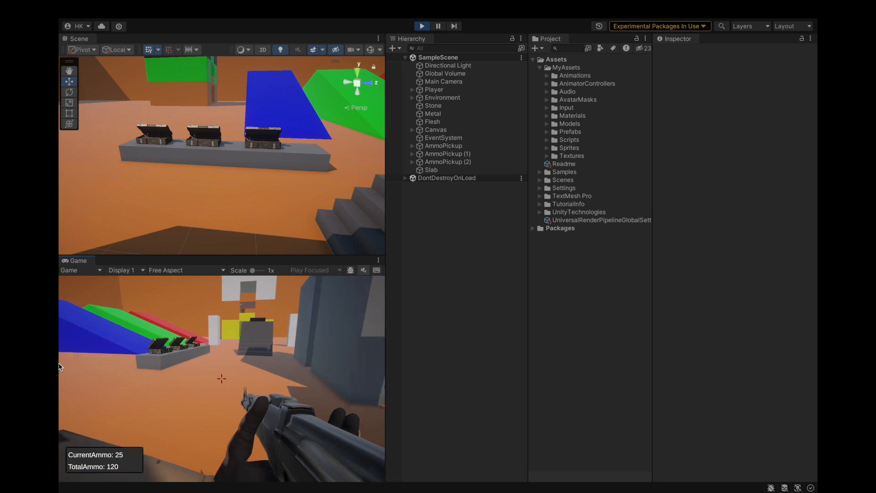
pyautogui.press('w')
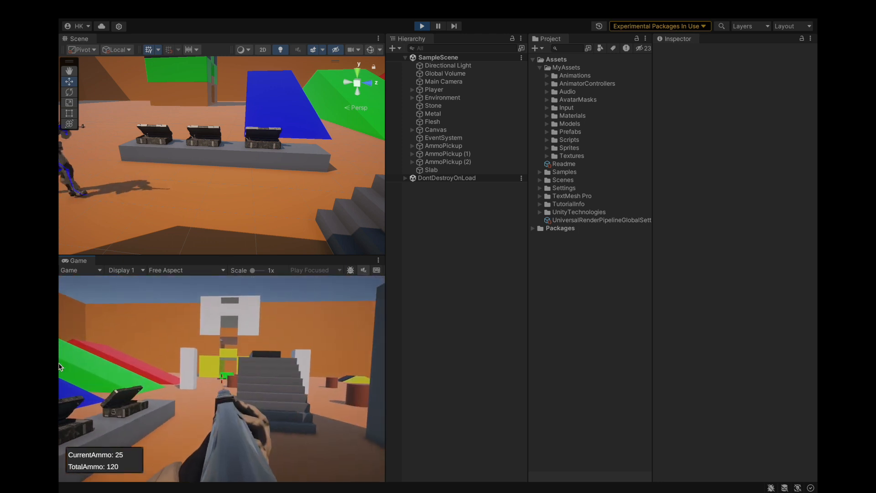
pyautogui.press('w')
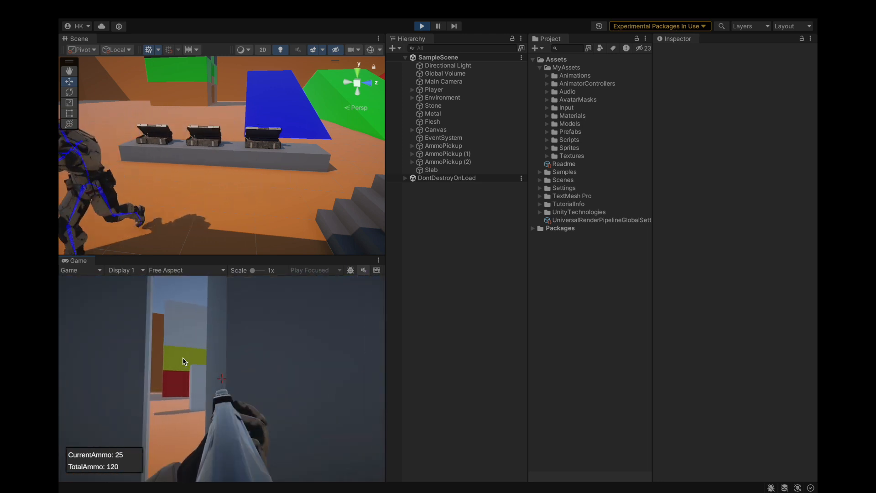
pyautogui.press('w')
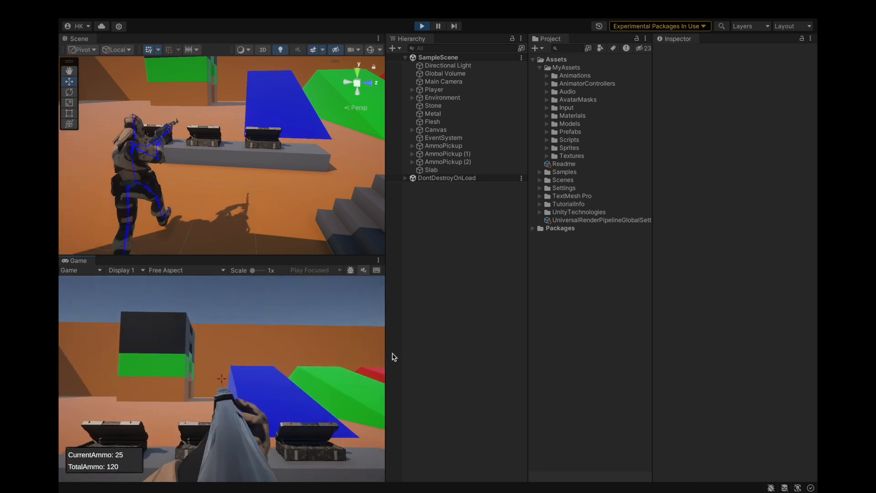
pyautogui.click(422, 26)
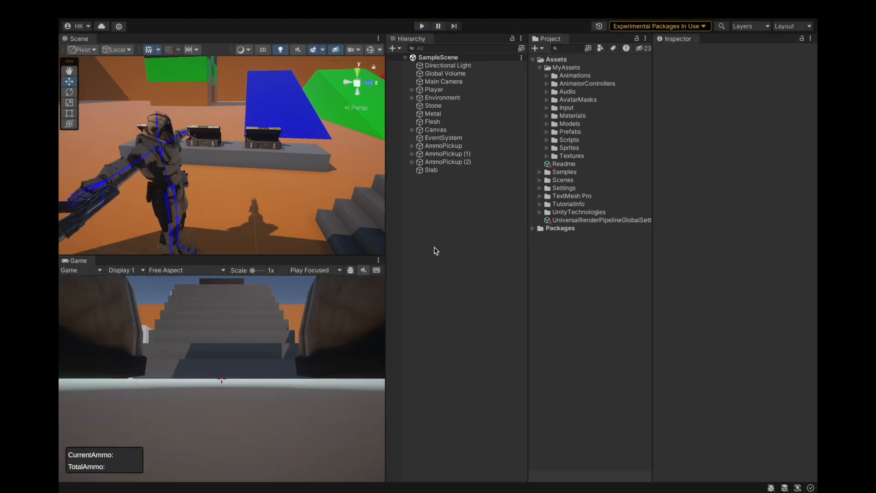
# Open the Animation window for PlayerModel, under Player, and choose the Rifle Aiming Idle clip.
pyautogui.press('super+6')
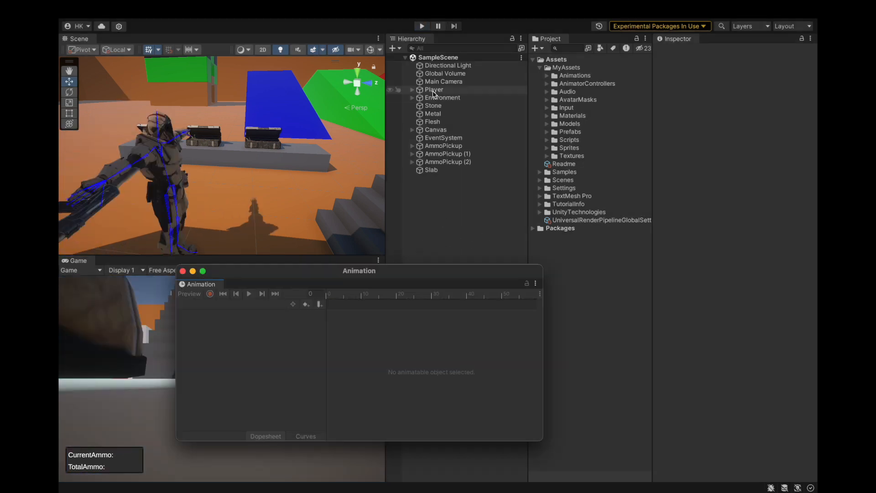
pyautogui.click(412, 90)
pyautogui.click(450, 105)
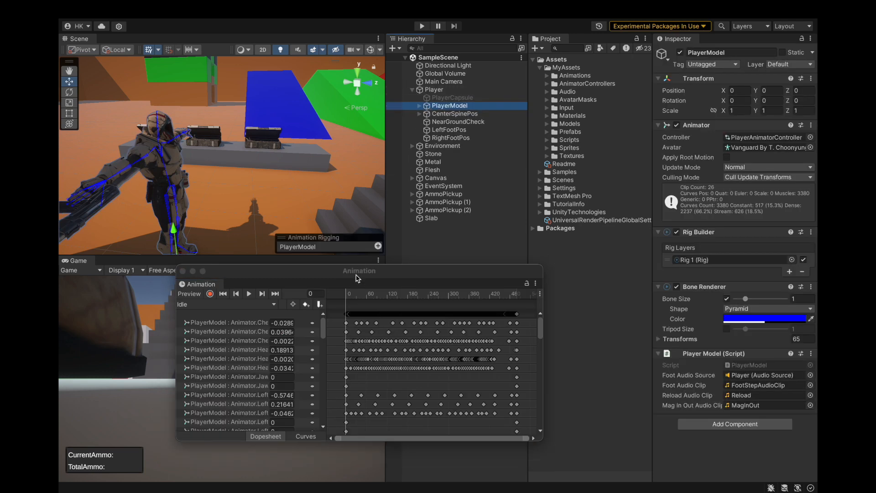
pyautogui.click(225, 306)
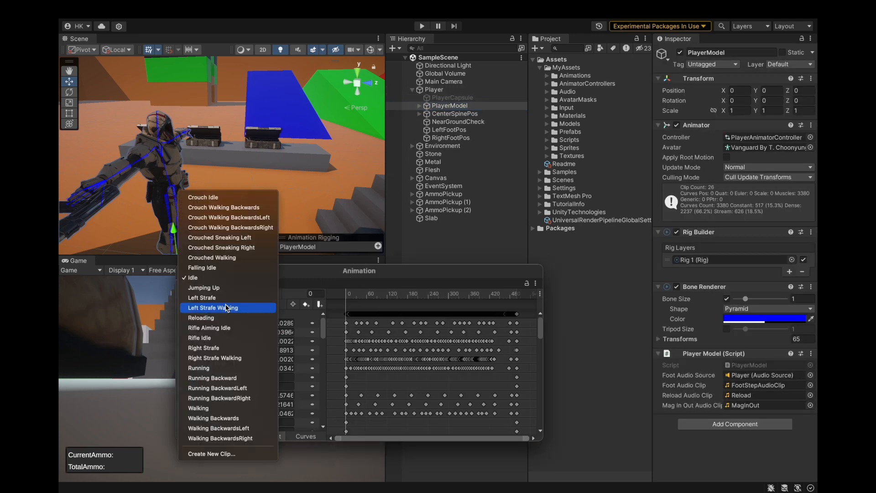
pyautogui.click(214, 328)
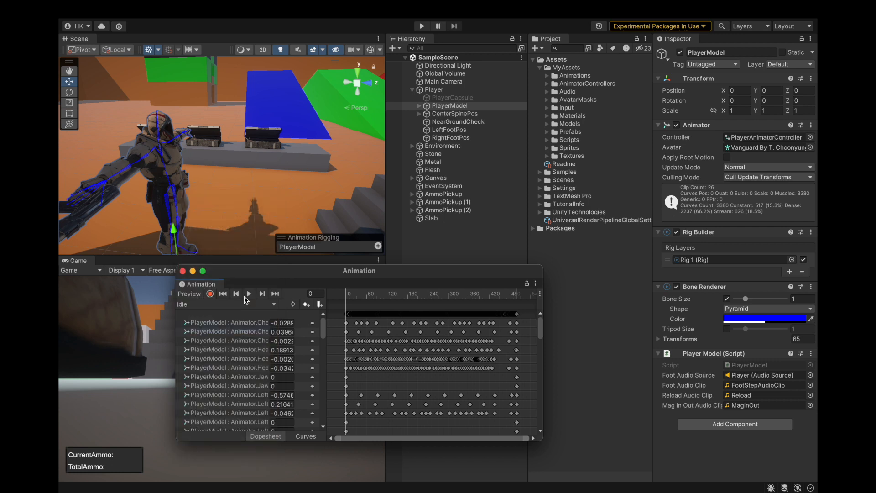
# Delete all keyframes after frame 0 from the Rifle Aiming Idle clip.
pyautogui.scroll(5, 390, 313)
pyautogui.scroll(3, 430, 340)
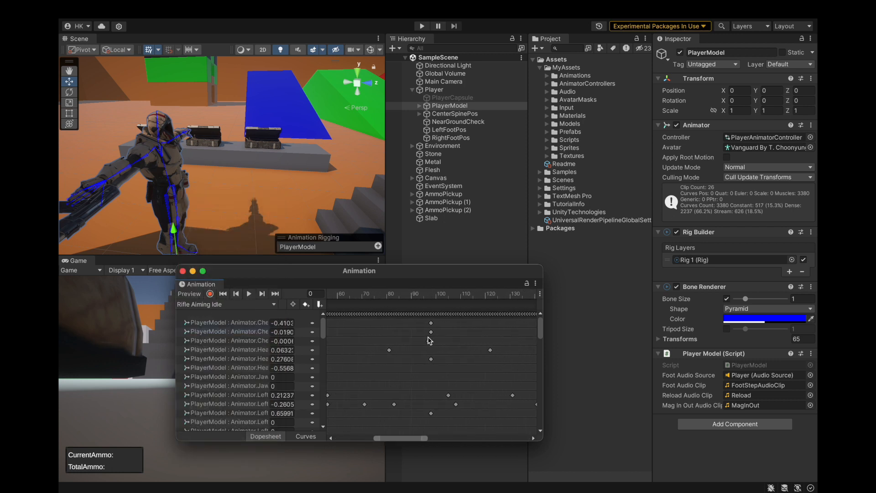
pyautogui.moveTo(391, 440); pyautogui.dragTo(326, 403)
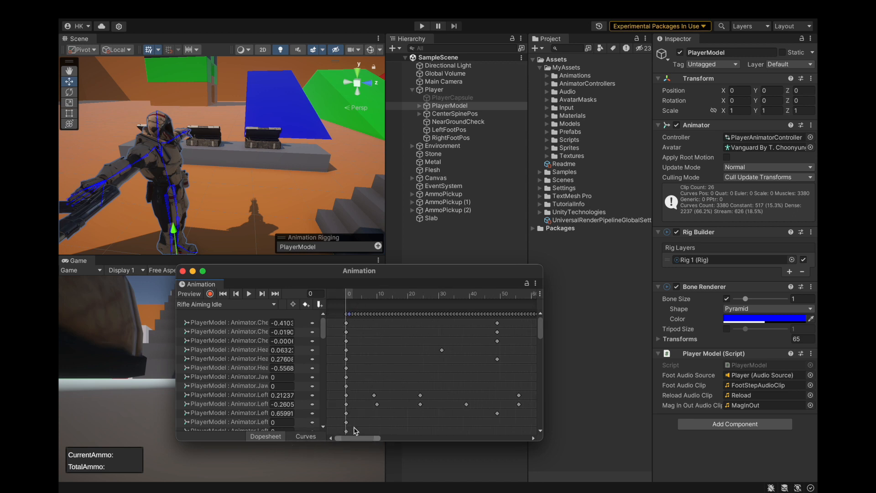
pyautogui.moveTo(361, 442); pyautogui.dragTo(541, 381)
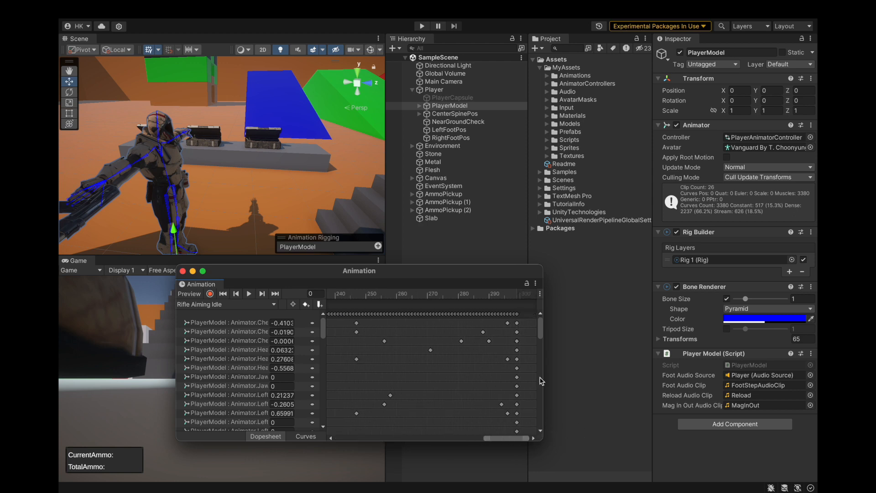
pyautogui.click(517, 315)
pyautogui.press('Delete')
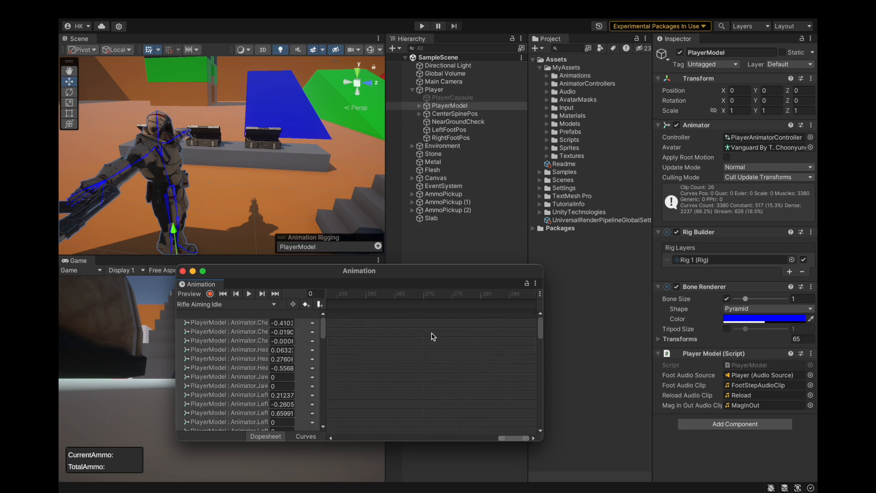
pyautogui.scroll(-10, 433, 336)
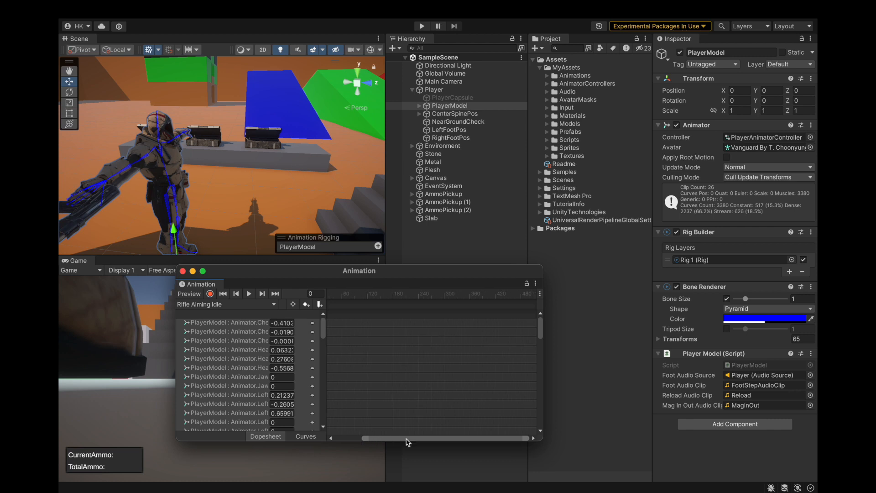
pyautogui.moveTo(401, 441); pyautogui.dragTo(350, 441)
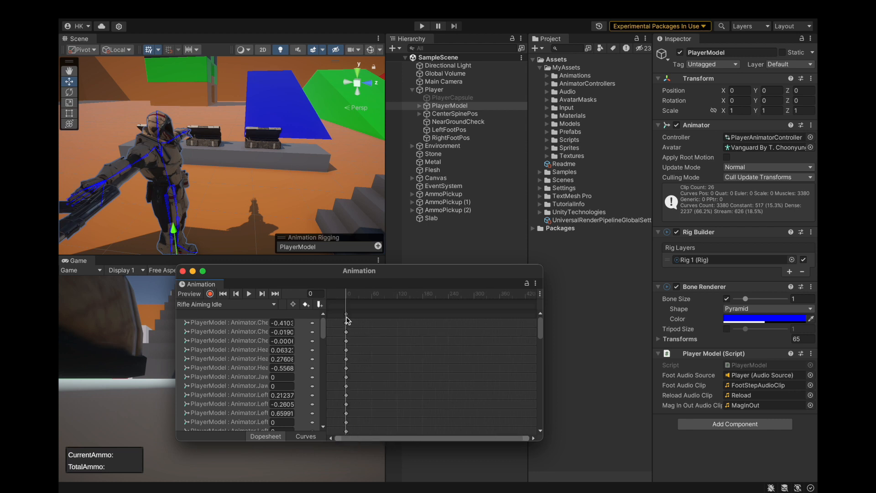
# Move and enlarge the Animation window clear of the Scene view, and enable preview of the Rifle Aiming Idle clip.
pyautogui.scroll(-10, 245, 349)
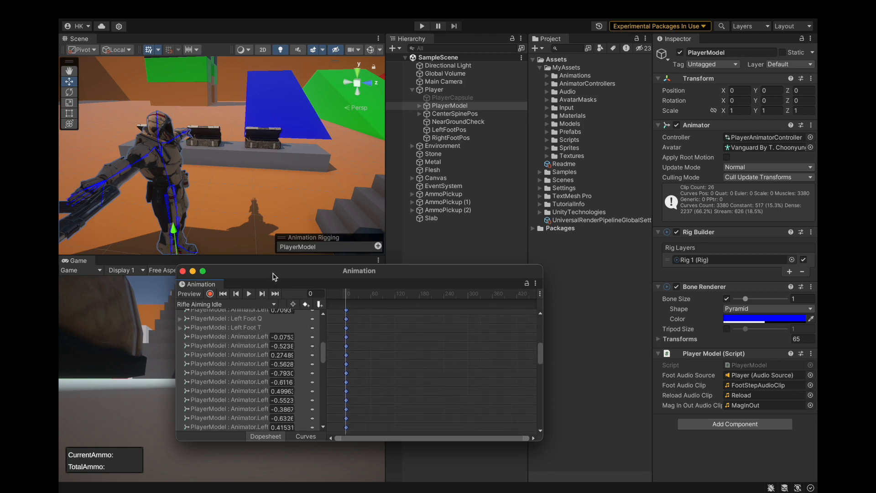
pyautogui.moveTo(273, 270); pyautogui.dragTo(516, 6)
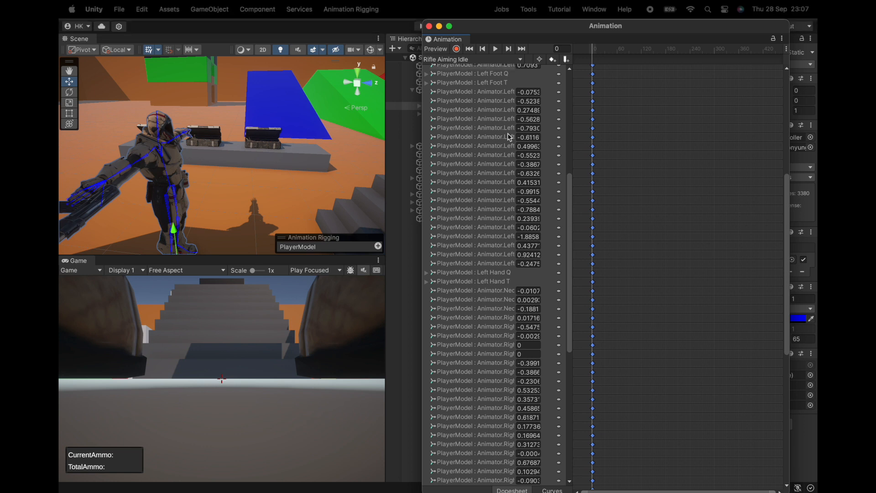
pyautogui.scroll(5, 459, 167)
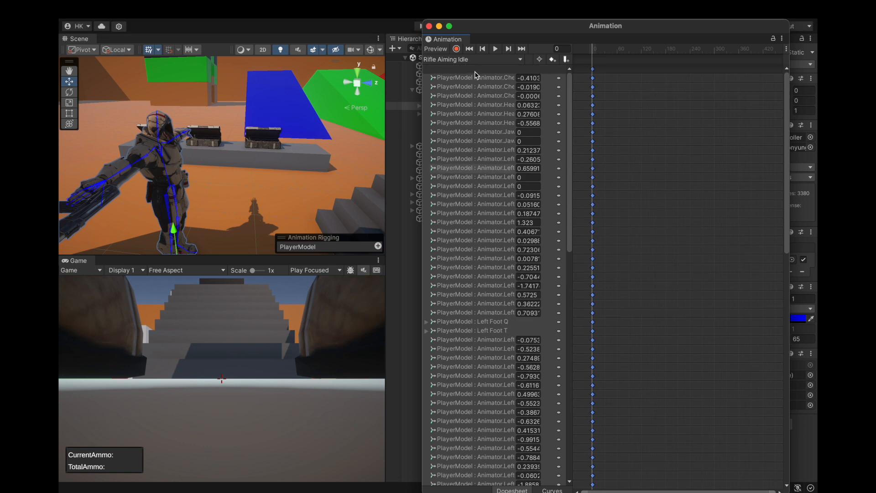
pyautogui.click(437, 49)
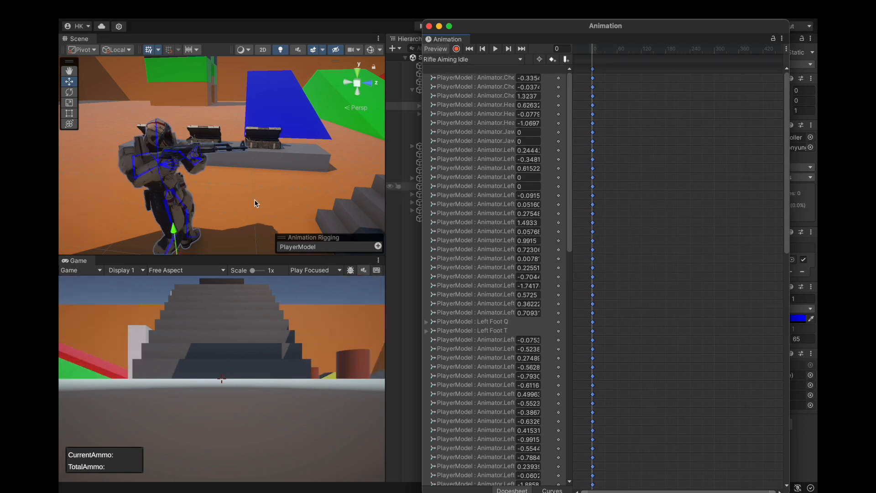
# Inspect the previewed aiming pose from the front of the player model, selecting the Ak47 it holds.
pyautogui.keyDown('alt'); pyautogui.moveTo(289, 183); pyautogui.dragTo(114, 179); pyautogui.keyUp('alt')
pyautogui.scroll(4, 168, 161)
pyautogui.keyDown('alt'); pyautogui.moveTo(179, 191); pyautogui.dragTo(192, 176); pyautogui.keyUp('alt')
pyautogui.keyDown('alt'); pyautogui.moveTo(275, 157); pyautogui.dragTo(197, 166); pyautogui.keyUp('alt')
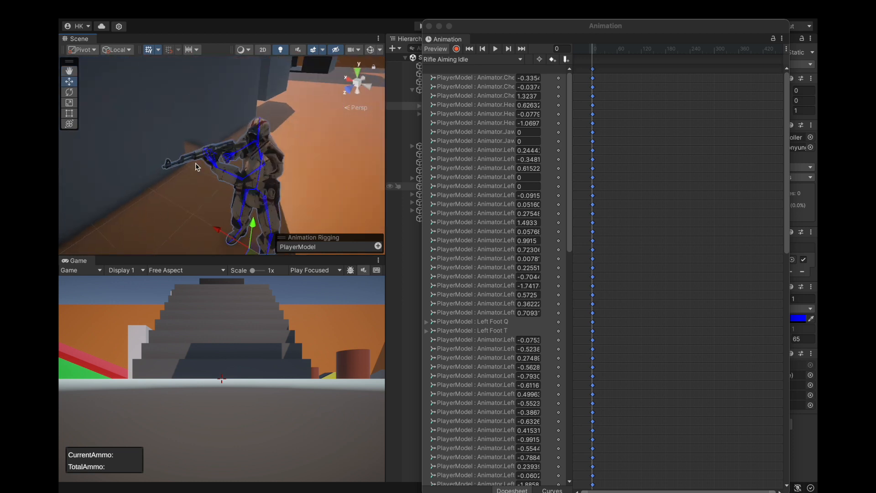
pyautogui.click(201, 160)
pyautogui.keyDown('alt'); pyautogui.moveTo(211, 166); pyautogui.dragTo(289, 163); pyautogui.keyUp('alt')
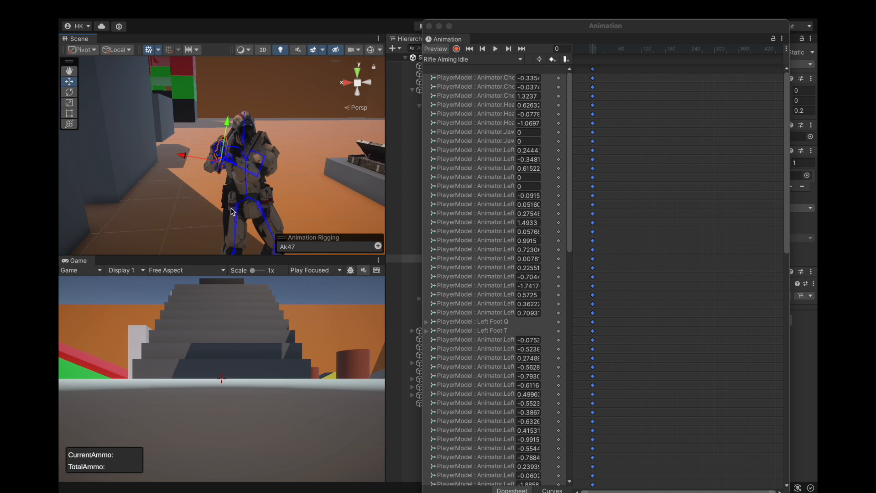
pyautogui.keyDown('alt'); pyautogui.moveTo(260, 130); pyautogui.dragTo(274, 133); pyautogui.keyUp('alt')
# Widen the clip's property column to show full names, and resize the Animation window so the Scene view stays uncovered.
pyautogui.scroll(-8, 479, 279)
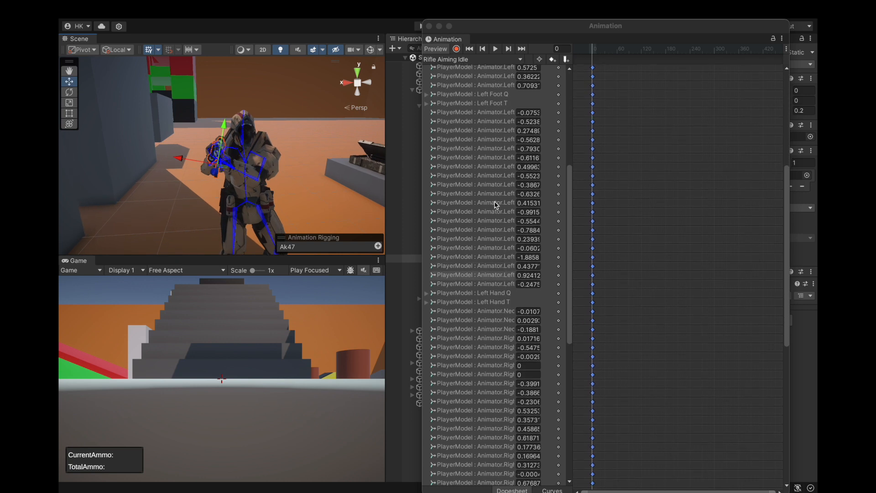
pyautogui.scroll(-3, 499, 280)
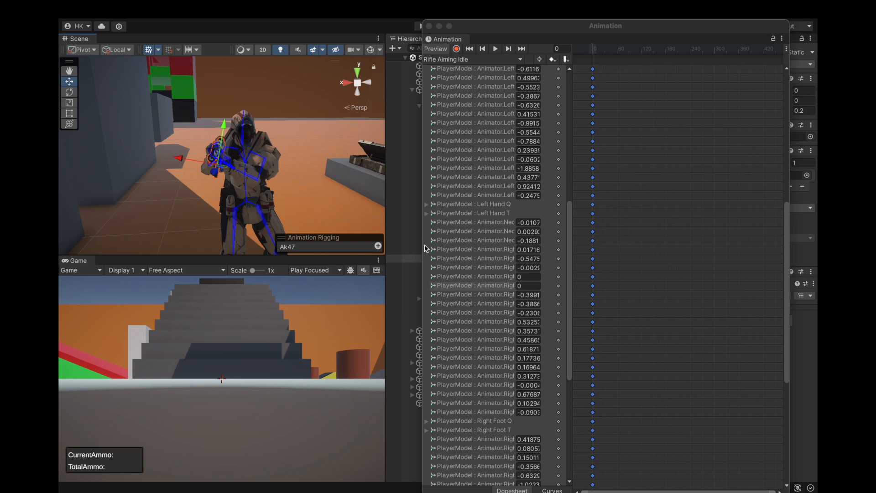
pyautogui.moveTo(423, 245); pyautogui.dragTo(249, 249)
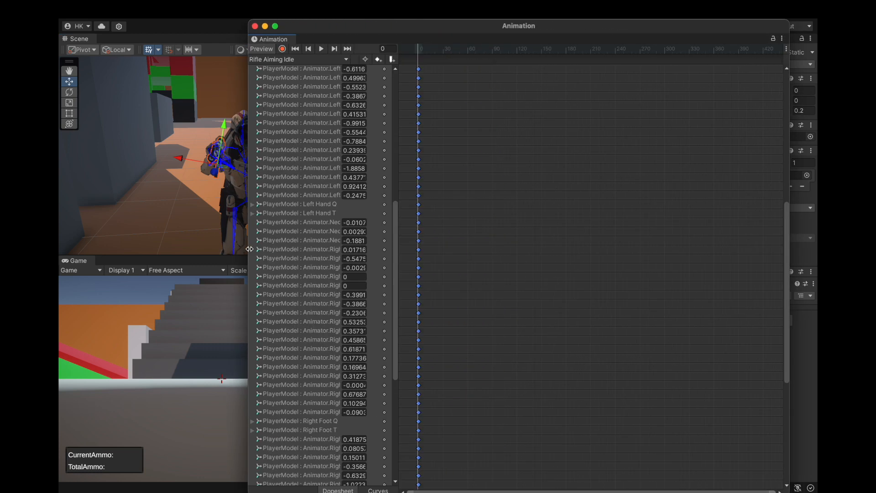
pyautogui.moveTo(399, 167); pyautogui.dragTo(639, 170)
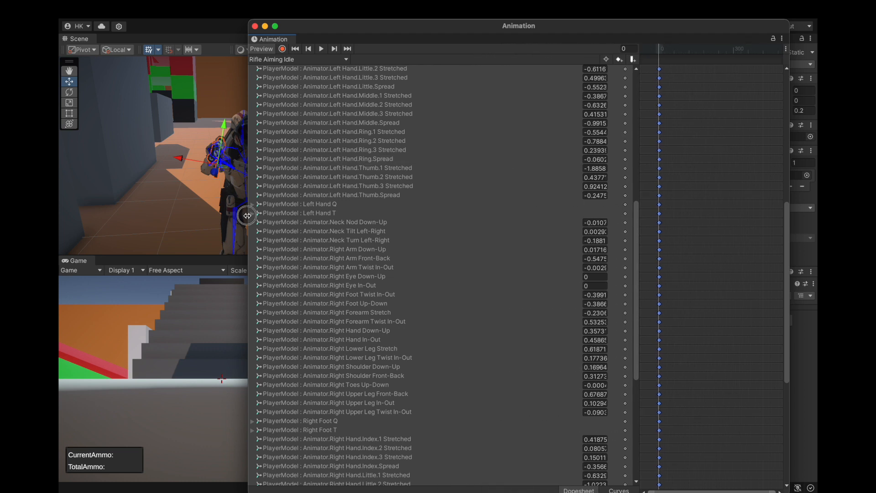
pyautogui.moveTo(251, 215); pyautogui.dragTo(376, 215)
pyautogui.moveTo(428, 33); pyautogui.dragTo(447, 33)
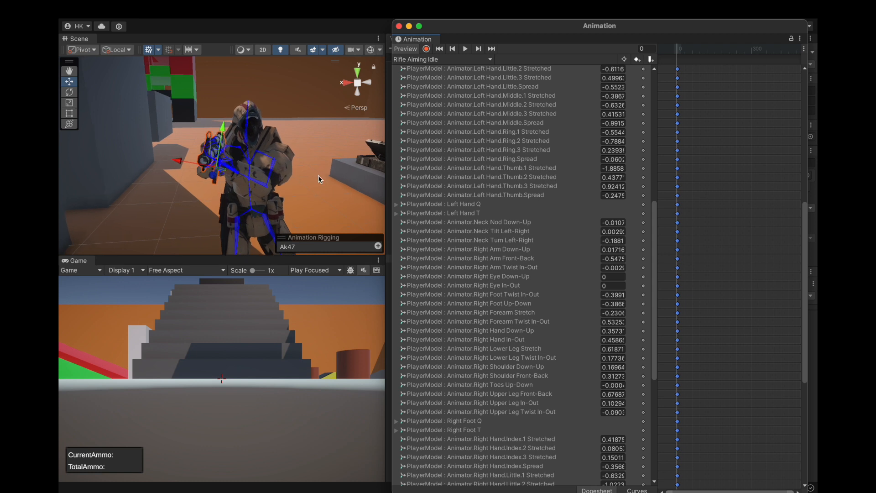
# Select the mixamorig:RightHand bone and inspect its grip on the rifle from the side and the front.
pyautogui.keyDown('alt'); pyautogui.moveTo(143, 157); pyautogui.dragTo(216, 205); pyautogui.keyUp('alt')
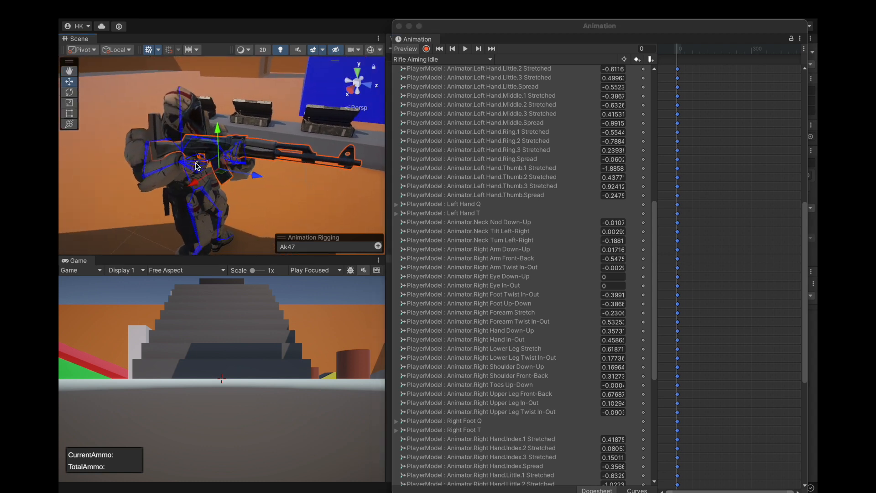
pyautogui.scroll(8, 197, 166)
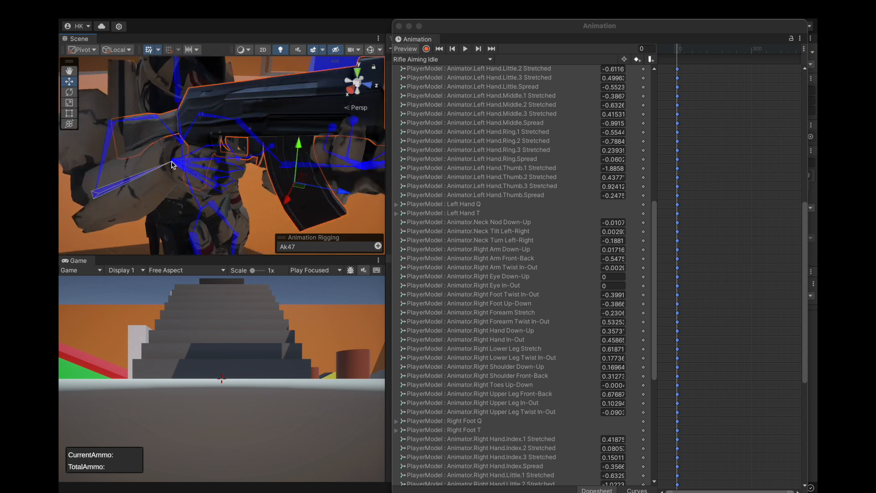
pyautogui.click(173, 165)
pyautogui.click(178, 167)
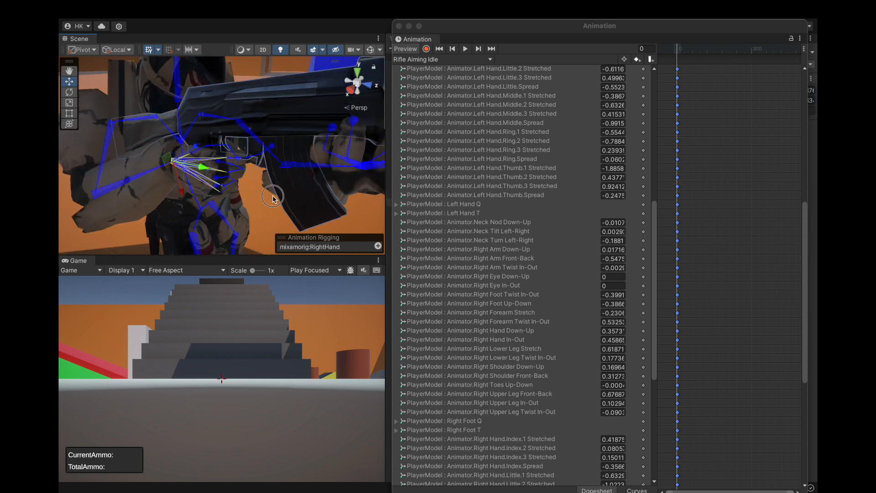
pyautogui.keyDown('alt'); pyautogui.moveTo(272, 197); pyautogui.dragTo(117, 179); pyautogui.keyUp('alt')
pyautogui.scroll(-8, 180, 185)
pyautogui.keyDown('alt'); pyautogui.moveTo(228, 185); pyautogui.dragTo(309, 181); pyautogui.keyUp('alt')
pyautogui.scroll(-7, 474, 211)
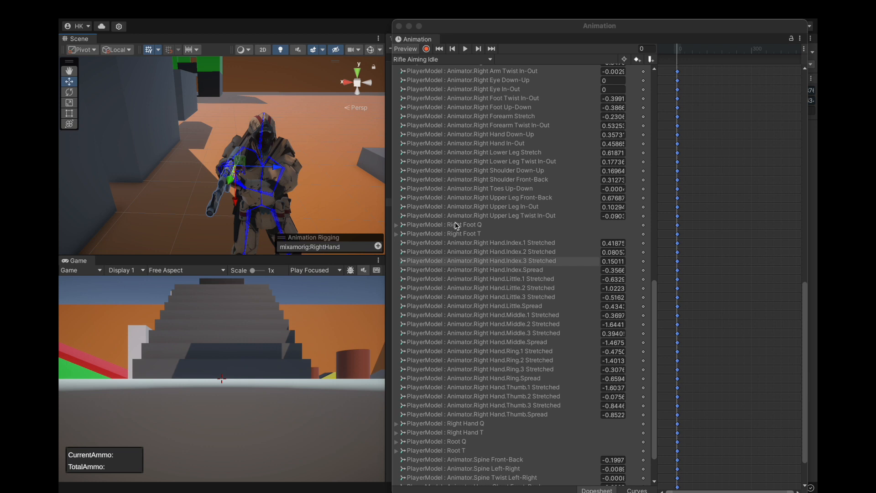
# Examine the component values of the Right Foot Q and Right Hand Q properties, collapsing each group again.
pyautogui.click(397, 225)
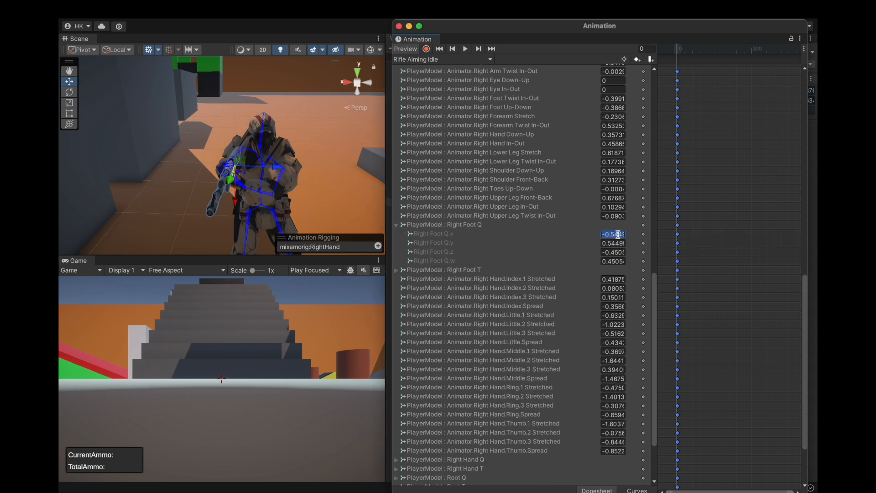
pyautogui.click(568, 234)
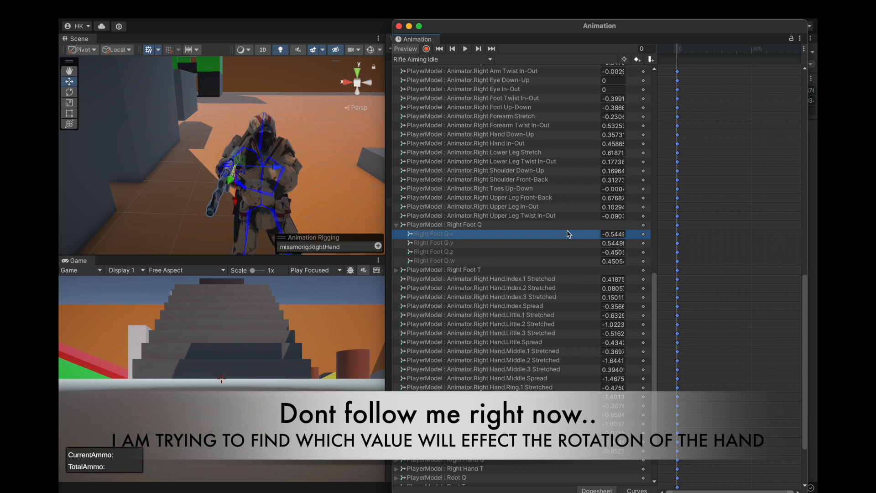
pyautogui.click(396, 225)
pyautogui.scroll(-3, 518, 380)
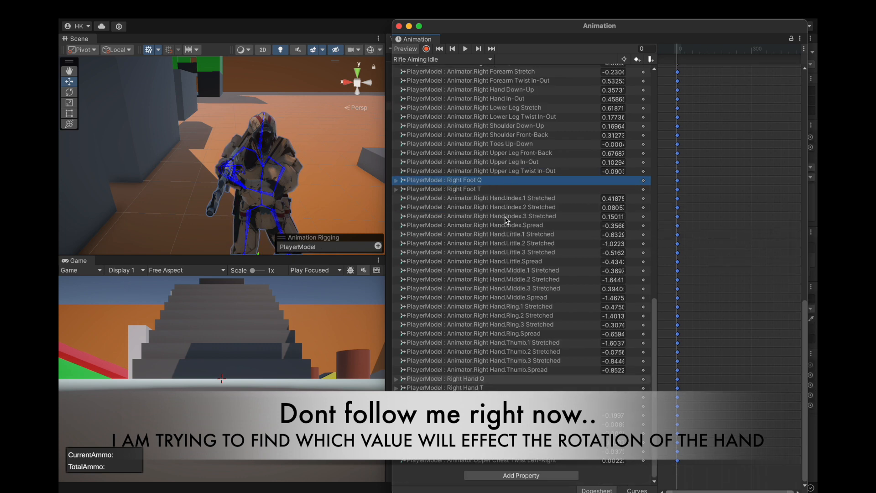
pyautogui.click(397, 379)
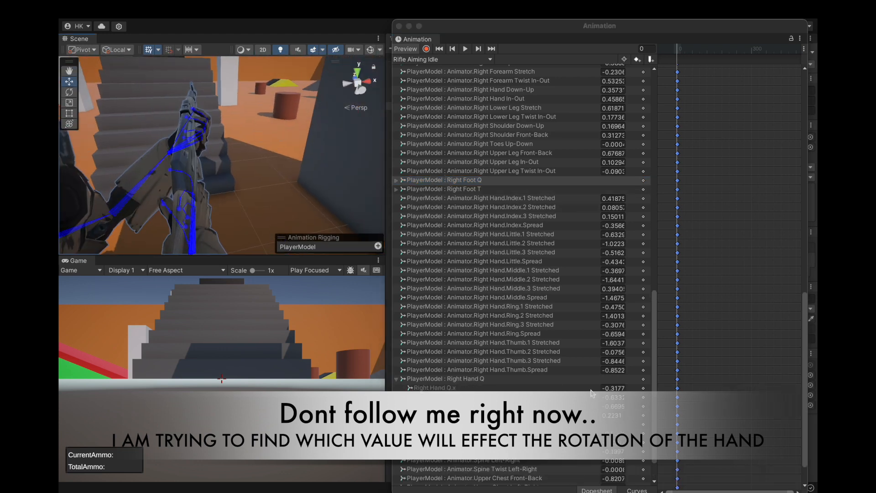
pyautogui.click(396, 379)
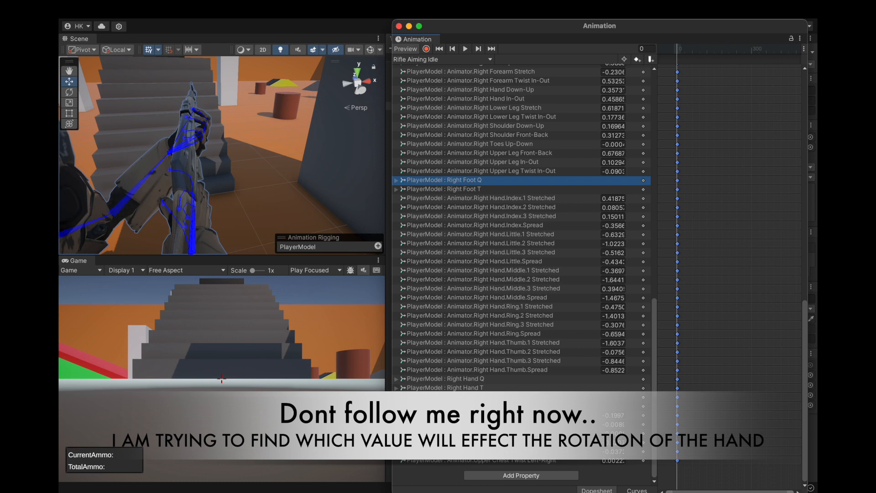
# Try altering the Right Hand Thumb.3 Stretched and Middle.Spread values to test their effect on the hand's rotation.
pyautogui.moveTo(596, 364); pyautogui.dragTo(613, 364)
pyautogui.press('super+z')
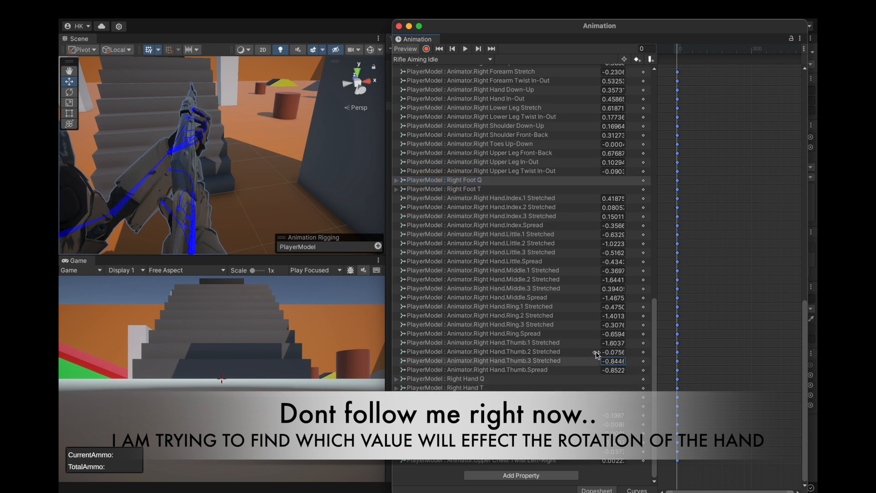
pyautogui.moveTo(597, 300); pyautogui.dragTo(438, 303)
pyautogui.keyDown('alt'); pyautogui.moveTo(319, 196); pyautogui.dragTo(279, 194); pyautogui.keyUp('alt')
pyautogui.scroll(5, 235, 172)
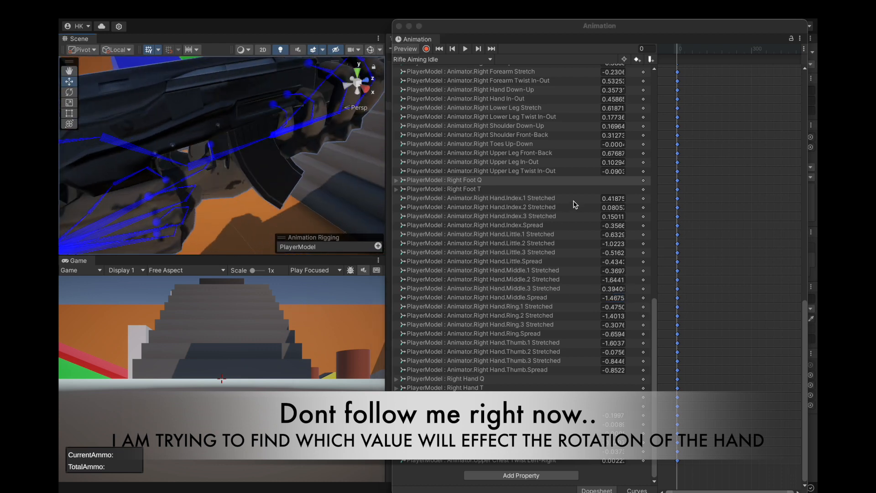
pyautogui.click(594, 218)
pyautogui.click(593, 226)
# Try a Right Hand Down-Up value of 0.21 and undo it.
pyautogui.scroll(5, 507, 160)
pyautogui.scroll(3, 516, 129)
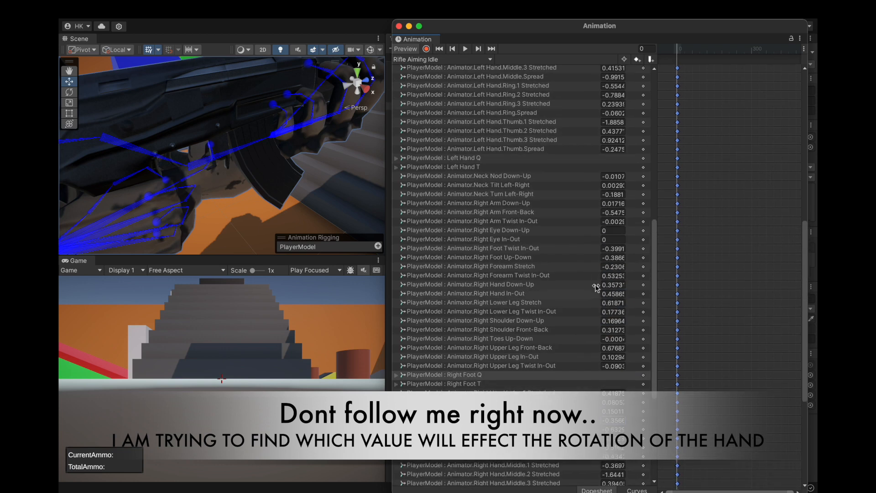
pyautogui.moveTo(593, 285); pyautogui.dragTo(599, 289)
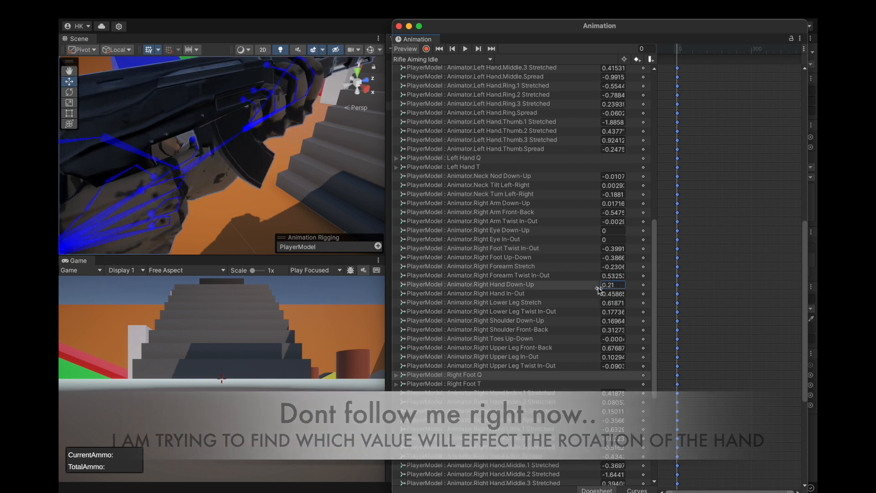
pyautogui.press('super+z')
# Try a Right Hand In-Out value of -0.26 while viewing the rifle from behind the shoulder, and undo it.
pyautogui.scroll(-3, 235, 159)
pyautogui.scroll(-5, 233, 165)
pyautogui.keyDown('alt'); pyautogui.moveTo(227, 178); pyautogui.dragTo(287, 148); pyautogui.keyUp('alt')
pyautogui.scroll(3, 242, 178)
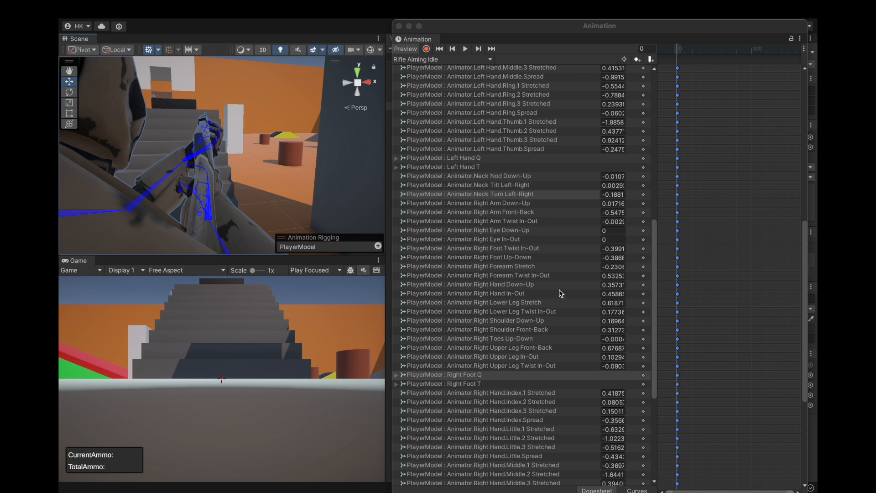
pyautogui.click(593, 294)
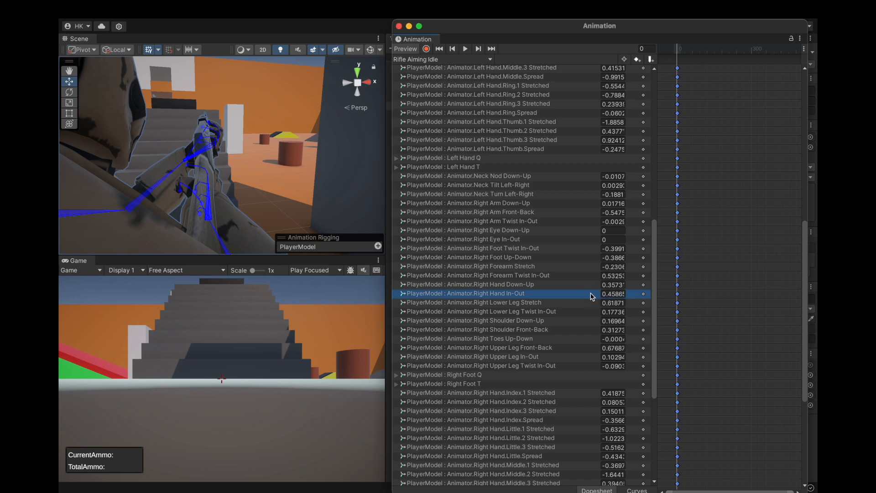
pyautogui.moveTo(595, 295); pyautogui.dragTo(580, 295)
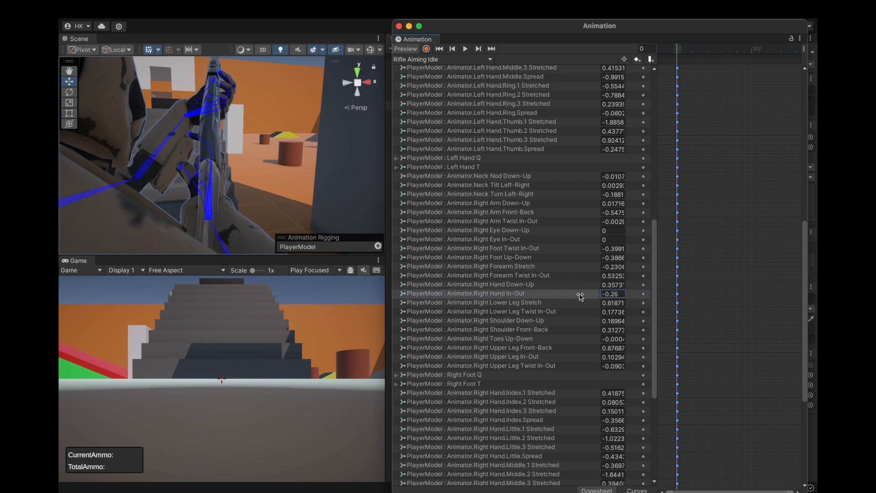
pyautogui.moveTo(597, 285)
pyautogui.mouseDown()
pyautogui.moveTo(587, 284)
pyautogui.moveTo(599, 288)
pyautogui.mouseUp()
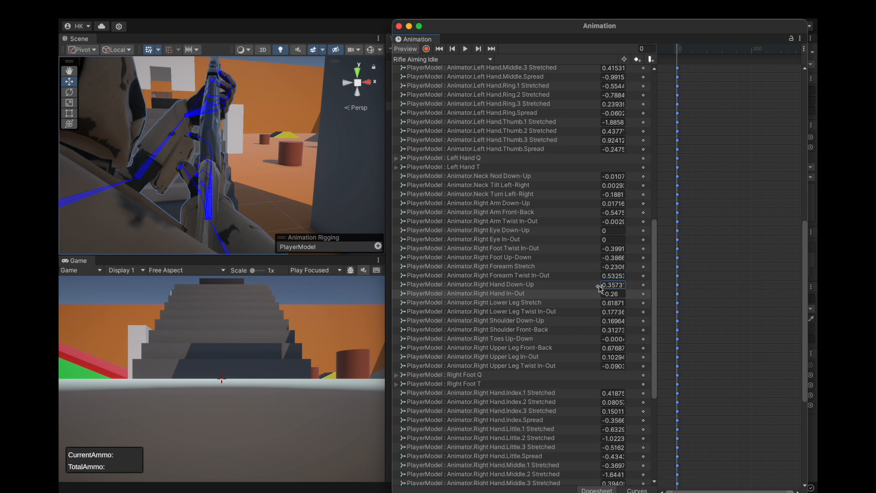
pyautogui.press('super+z')
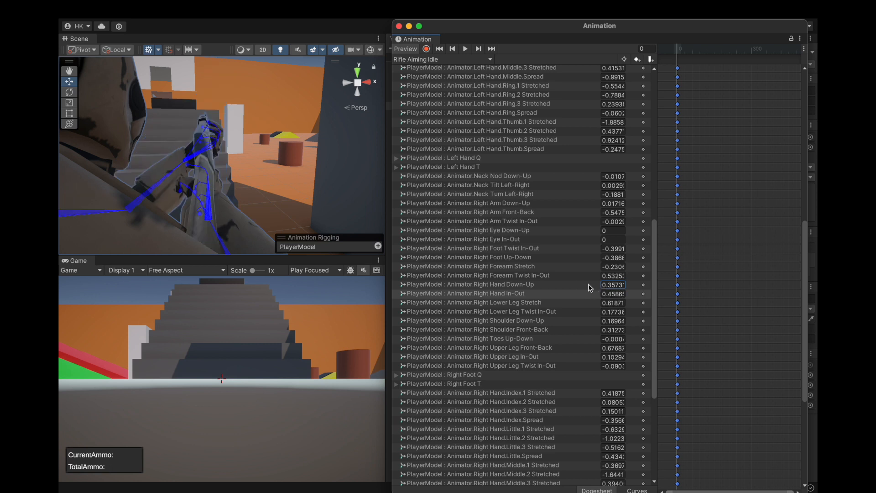
# Try a Right Hand Down-Up value of 0.33 and a Right Hand In-Out value of 0.54, undoing each.
pyautogui.moveTo(596, 287); pyautogui.dragTo(600, 288)
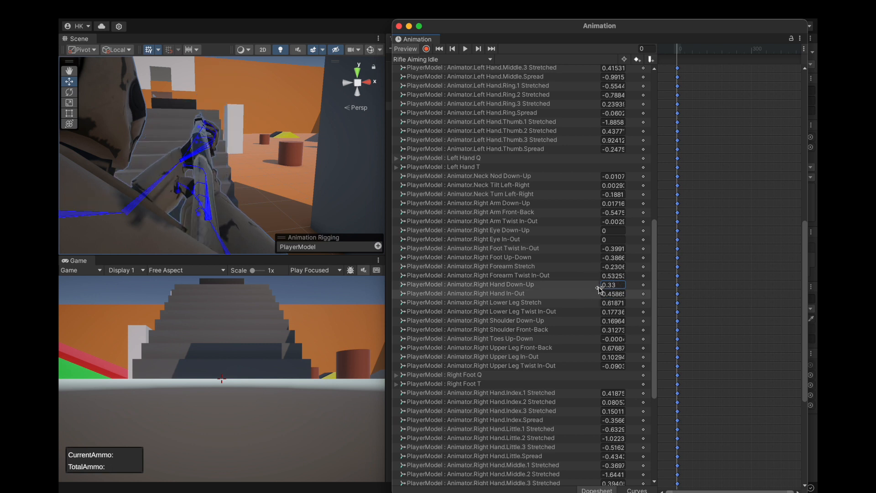
pyautogui.press('super+z')
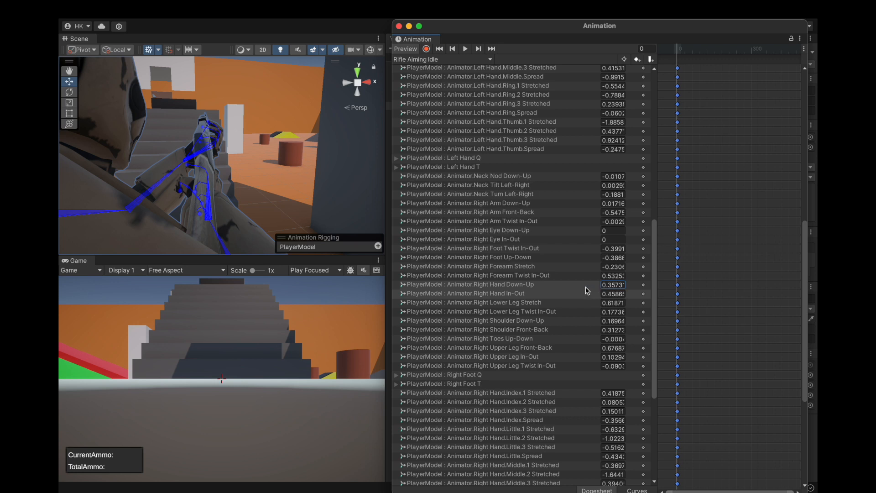
pyautogui.press('XF86AudioRaiseVolume')
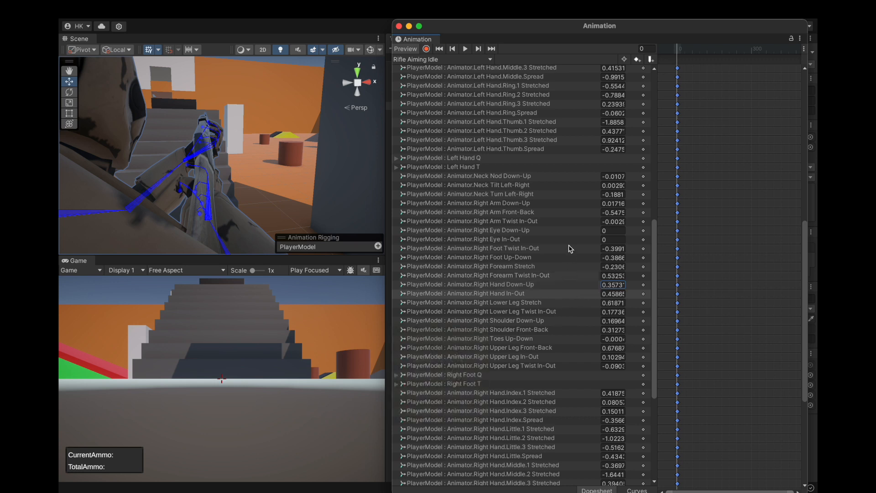
pyautogui.press('XF86AudioRaiseVolume')
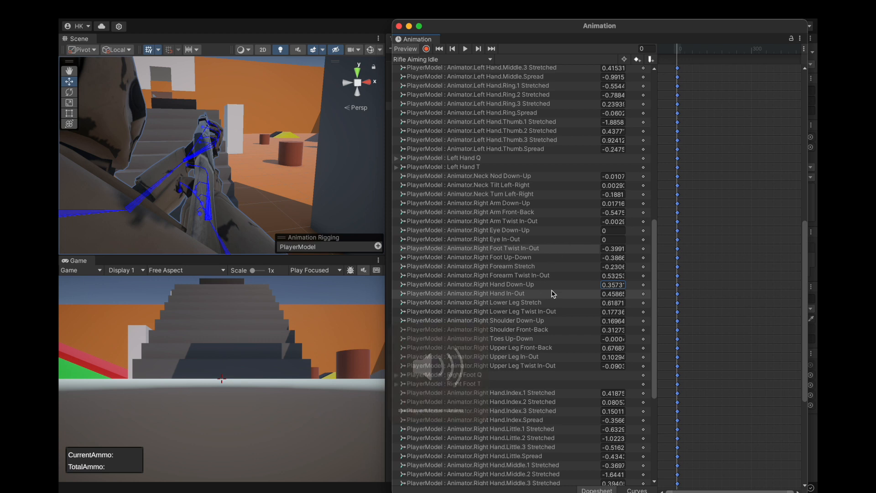
pyautogui.moveTo(599, 295); pyautogui.dragTo(599, 296)
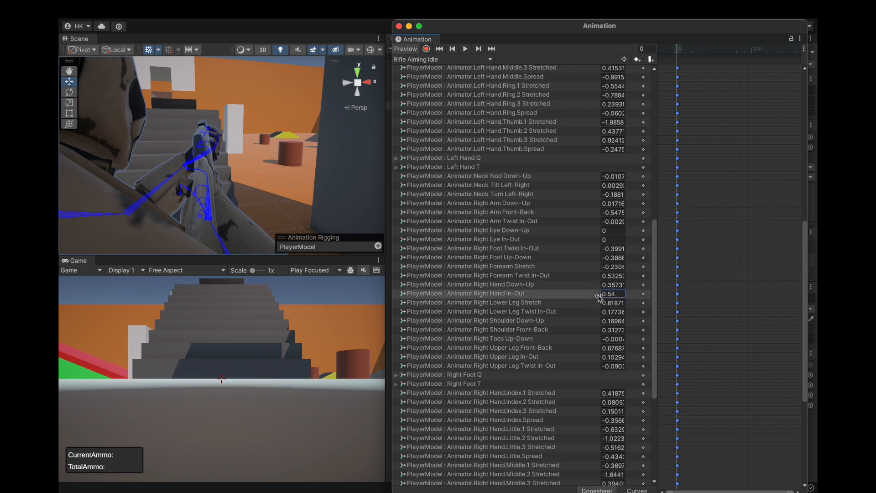
pyautogui.press('super+z')
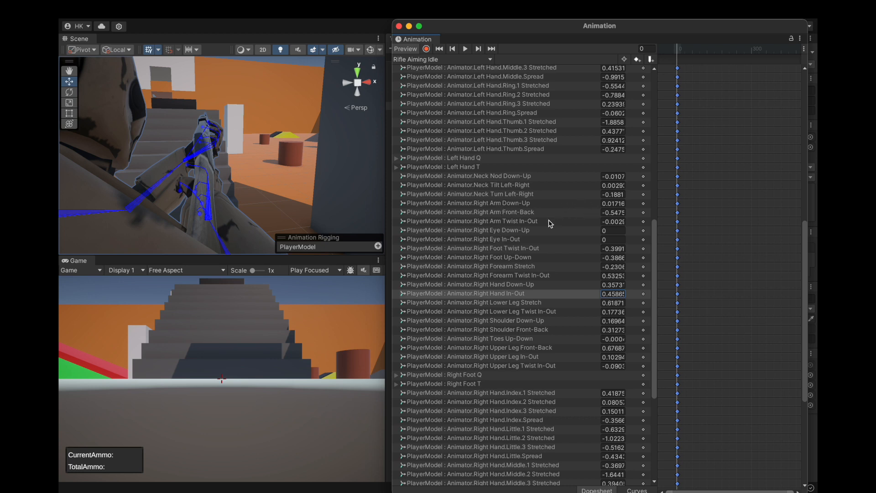
# Try adjusting Right Arm Twist In-Out, undo it, and look through the clip's property list for other right-arm values.
pyautogui.moveTo(599, 222); pyautogui.dragTo(602, 225)
pyautogui.press('super+z')
pyautogui.scroll(8, 559, 234)
pyautogui.scroll(5, 558, 194)
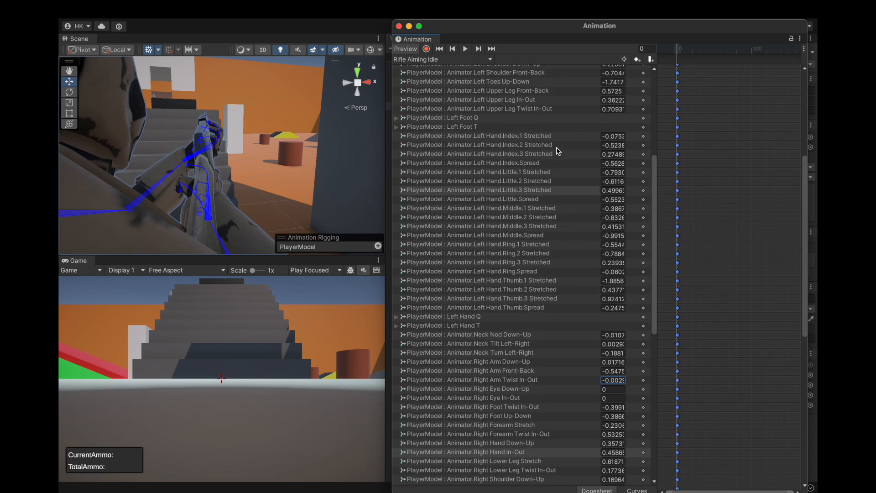
pyautogui.scroll(15, 540, 267)
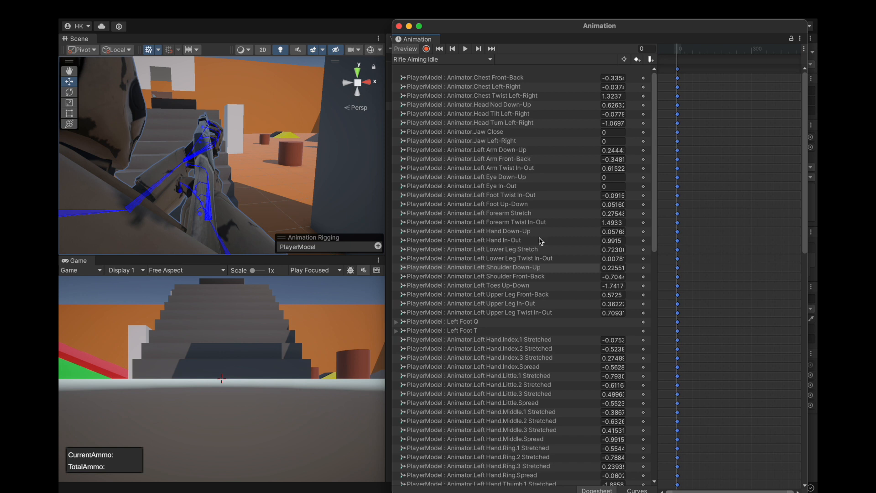
pyautogui.scroll(-10, 514, 372)
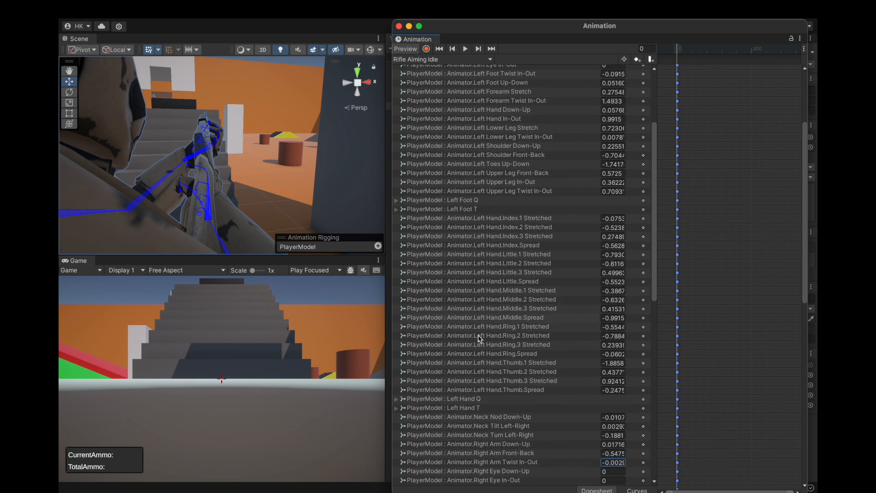
pyautogui.scroll(-20, 477, 385)
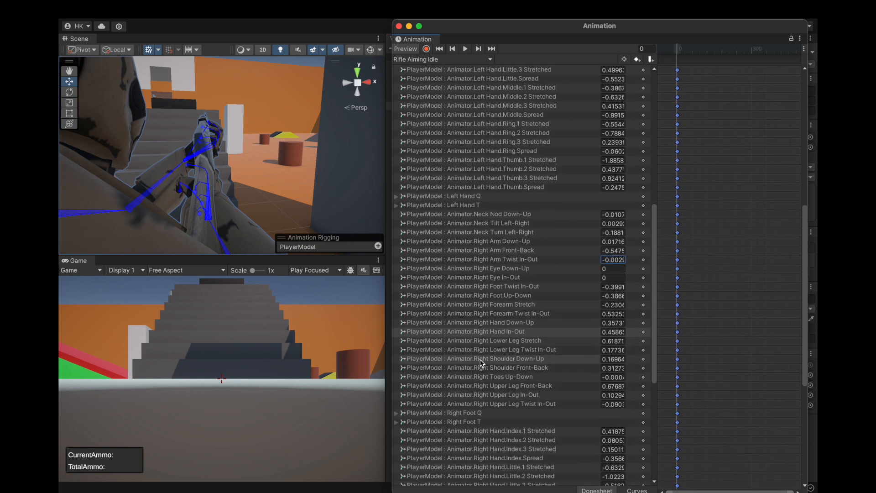
pyautogui.scroll(-7, 480, 372)
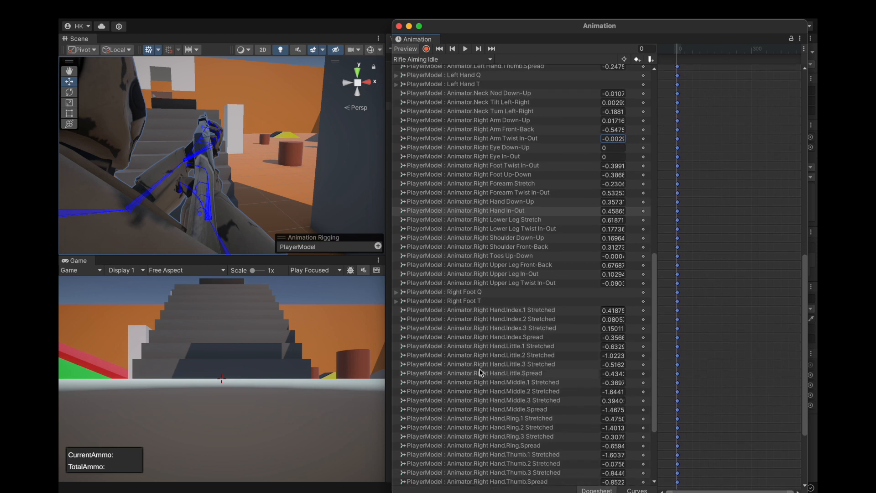
pyautogui.scroll(4, 480, 372)
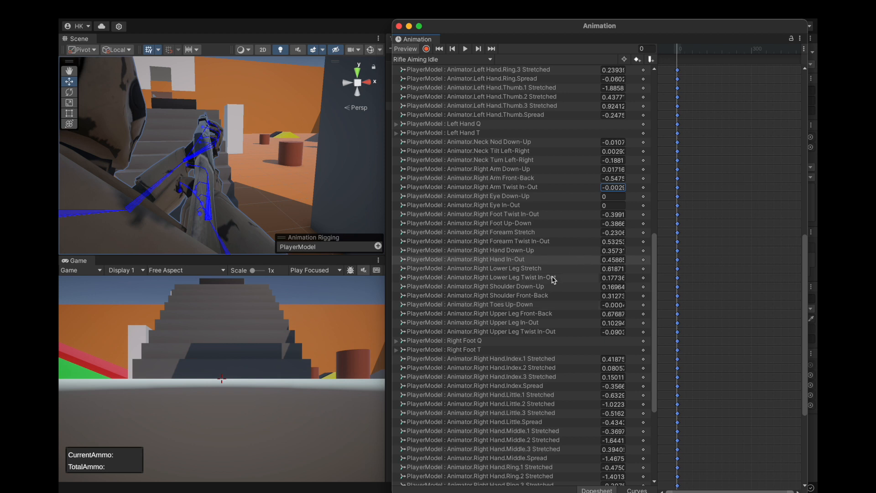
# Try a Right Hand Down-Up value of 0.46 and a different Right Forearm Stretch value, undoing each.
pyautogui.moveTo(594, 261)
pyautogui.mouseDown()
pyautogui.moveTo(606, 259)
pyautogui.moveTo(581, 262)
pyautogui.moveTo(595, 266)
pyautogui.mouseUp()
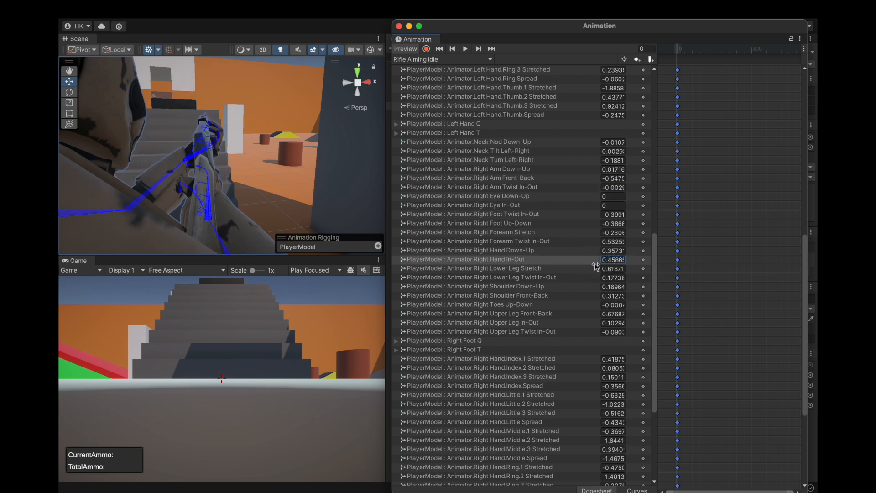
pyautogui.moveTo(595, 250); pyautogui.dragTo(602, 256)
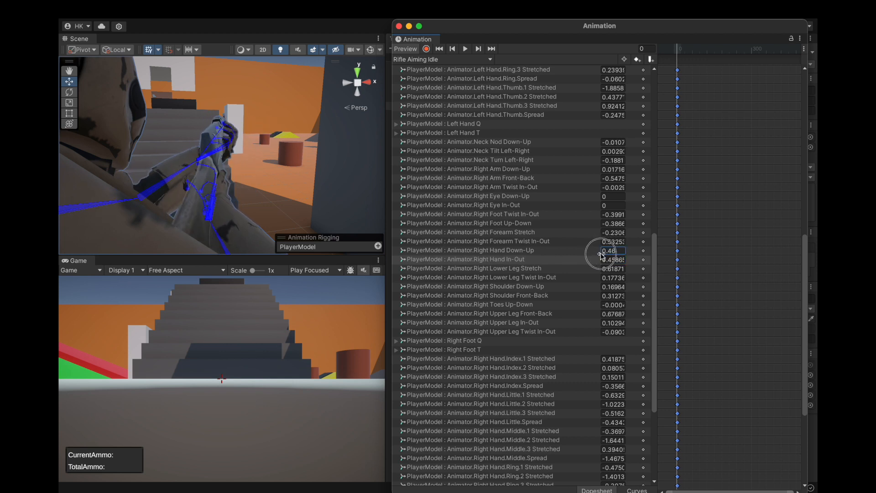
pyautogui.press('super+z')
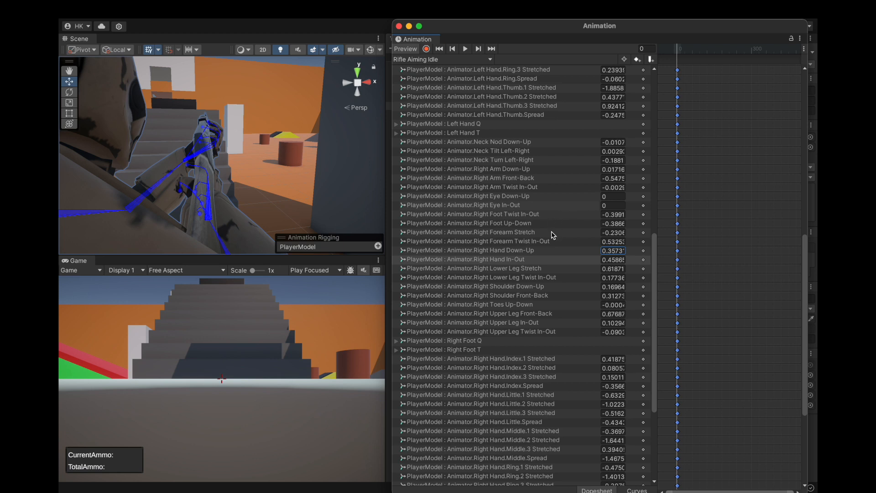
pyautogui.moveTo(599, 237); pyautogui.dragTo(604, 236)
pyautogui.press('super+z')
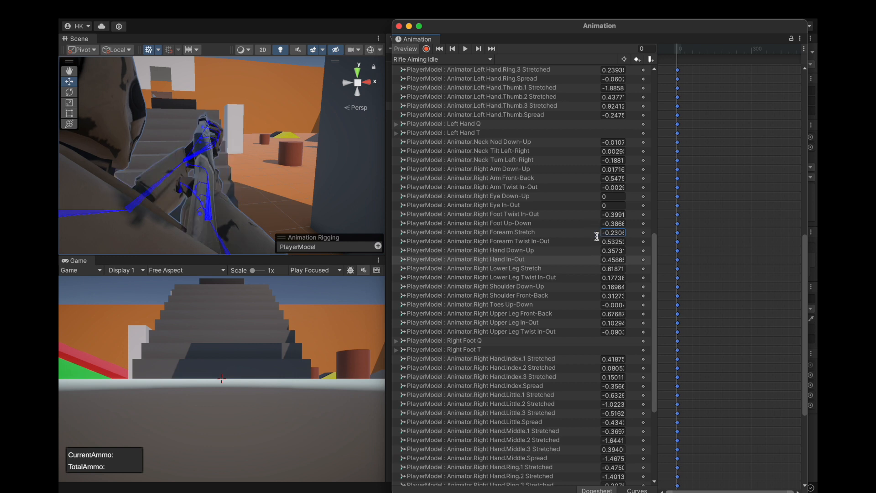
# Set the Right Forearm Twist In-Out value to 0.62 to rotate the rifle hand.
pyautogui.moveTo(594, 245); pyautogui.dragTo(599, 246)
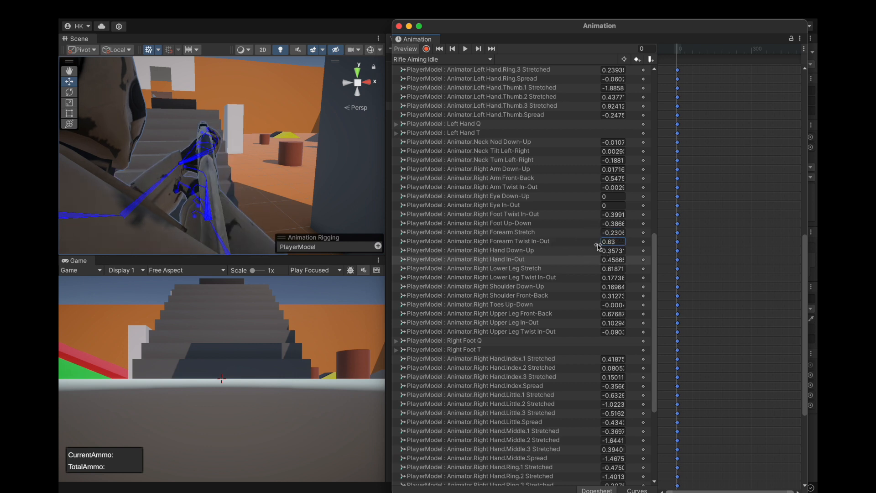
pyautogui.press('super+z')
pyautogui.moveTo(595, 245); pyautogui.dragTo(600, 246)
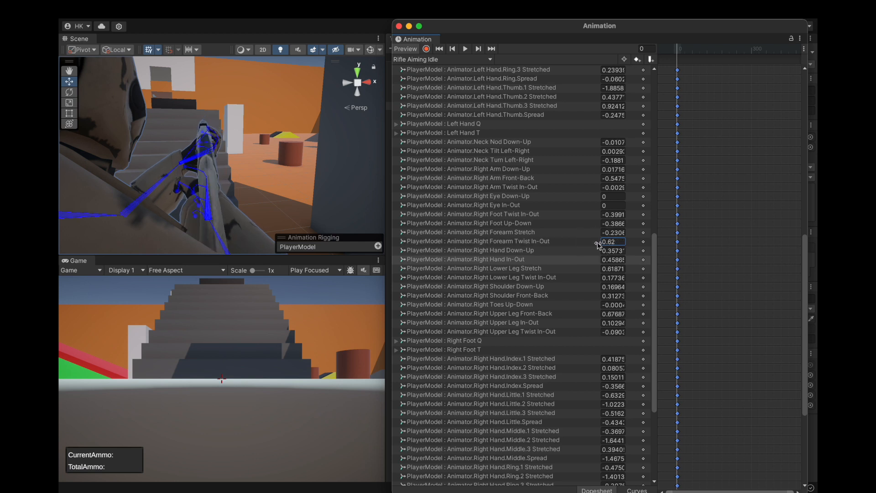
# Try a Right Forearm Twist In-Out value of 0.65, returning it to 0.62.
pyautogui.click(616, 242)
pyautogui.write('0.62')
pyautogui.press('BackSpace')
pyautogui.write('5')
pyautogui.press('BackSpace')
pyautogui.write('2')
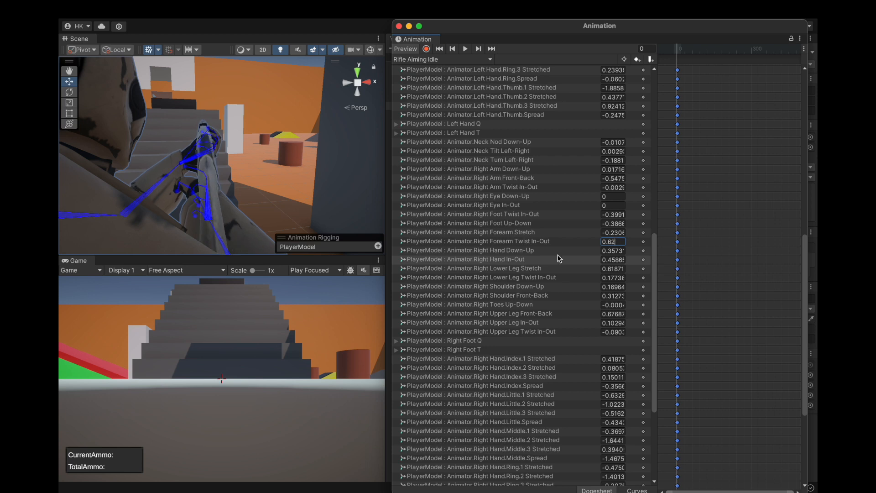
pyautogui.click(581, 241)
pyautogui.click(499, 244)
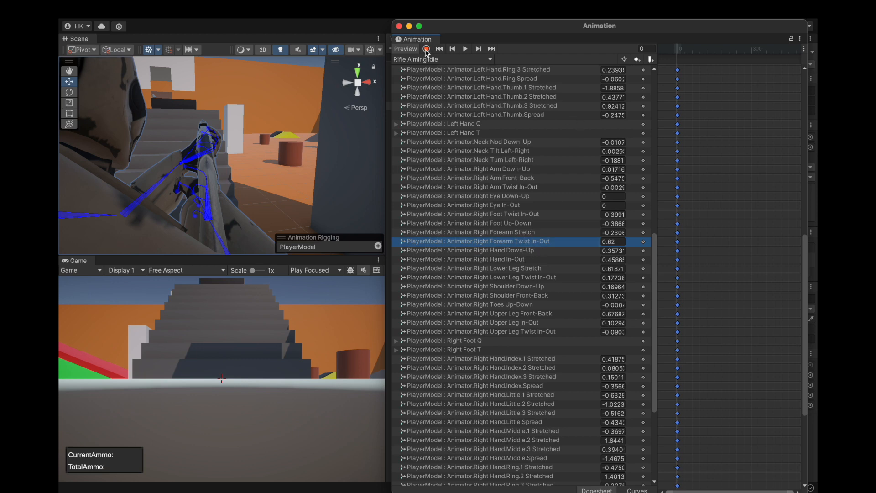
# Stop previewing the Rifle Aiming Idle clip and close the Animation window.
pyautogui.click(410, 49)
pyautogui.click(398, 26)
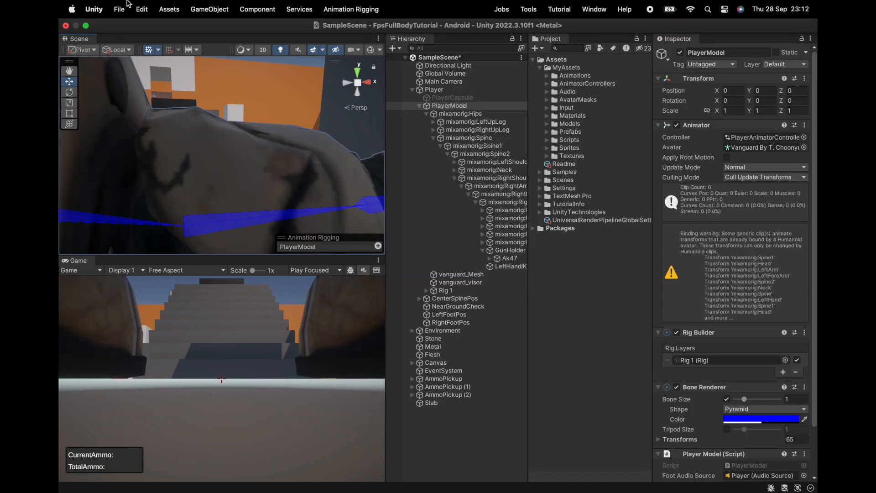
# Play-test the scene by walking, firing a shot and aiming the rifle, and stop play mode.
pyautogui.click(422, 26)
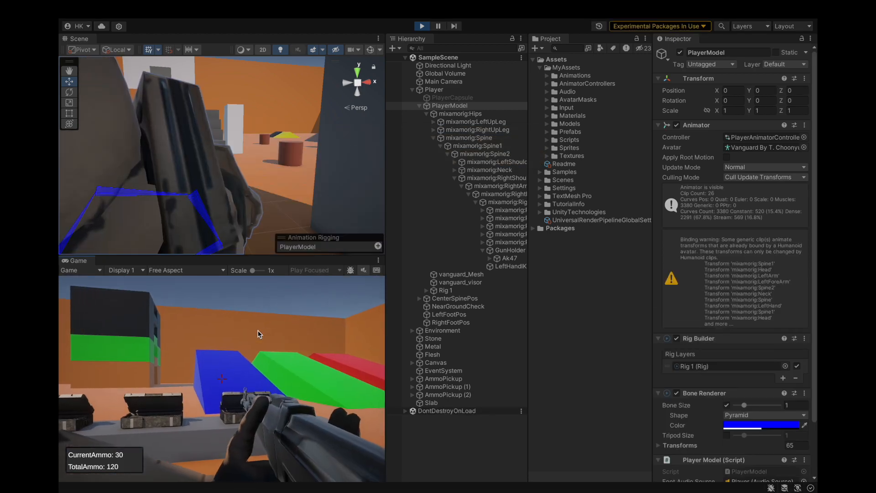
pyautogui.press('w')
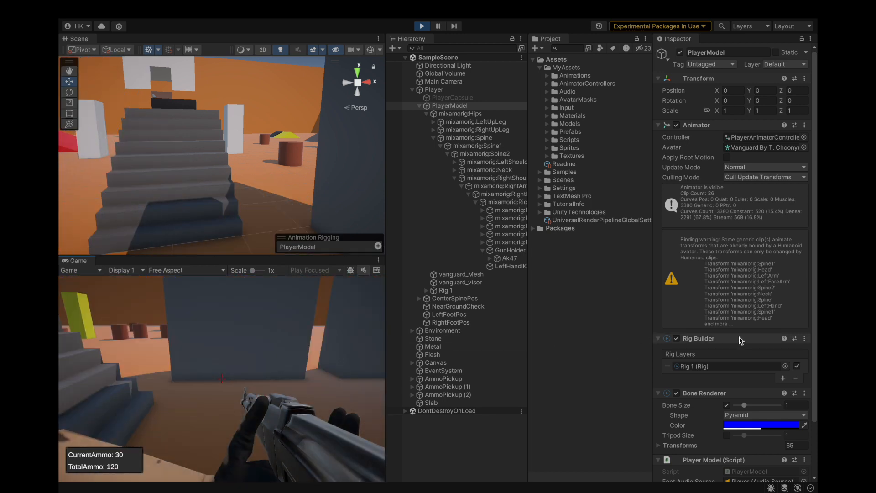
pyautogui.scroll(-1, 745, 342)
pyautogui.scroll(-1, 798, 317)
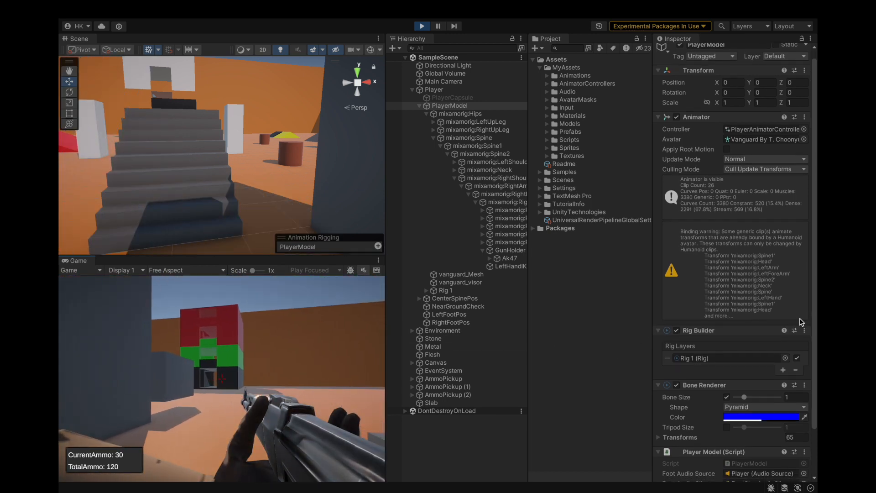
pyautogui.press('s')
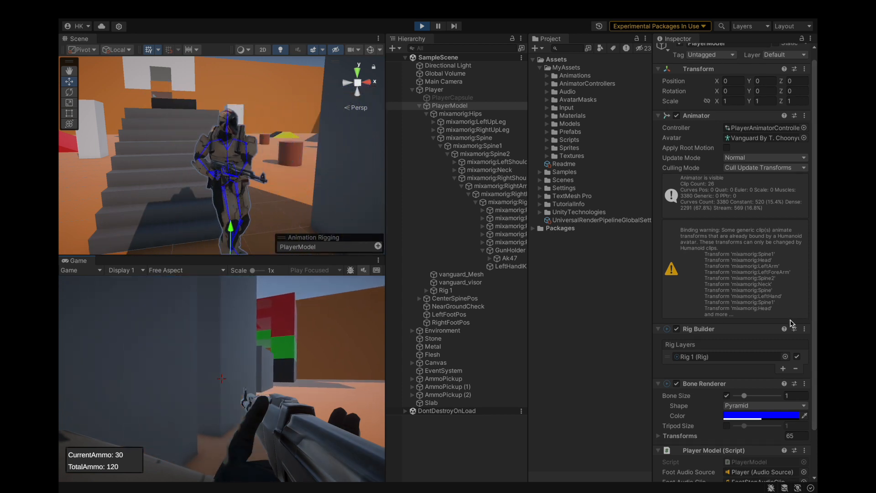
pyautogui.scroll(-1, 791, 322)
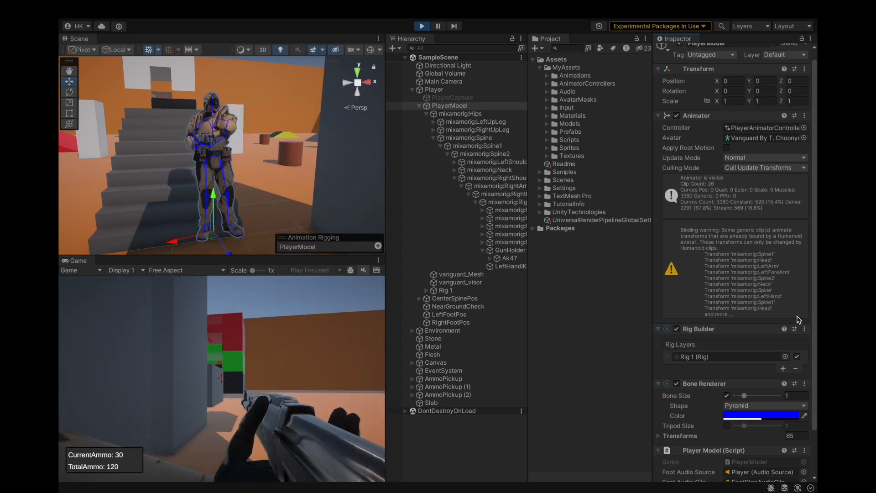
pyautogui.click(285, 353)
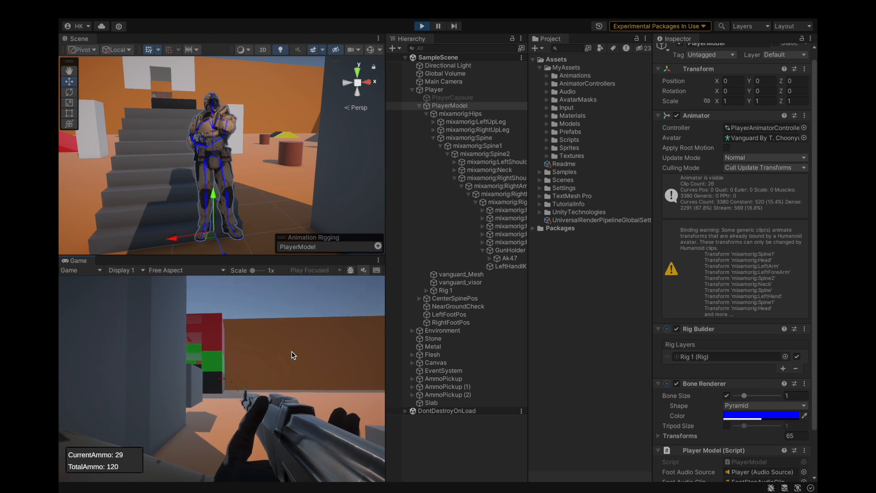
pyautogui.rightClick(301, 357)
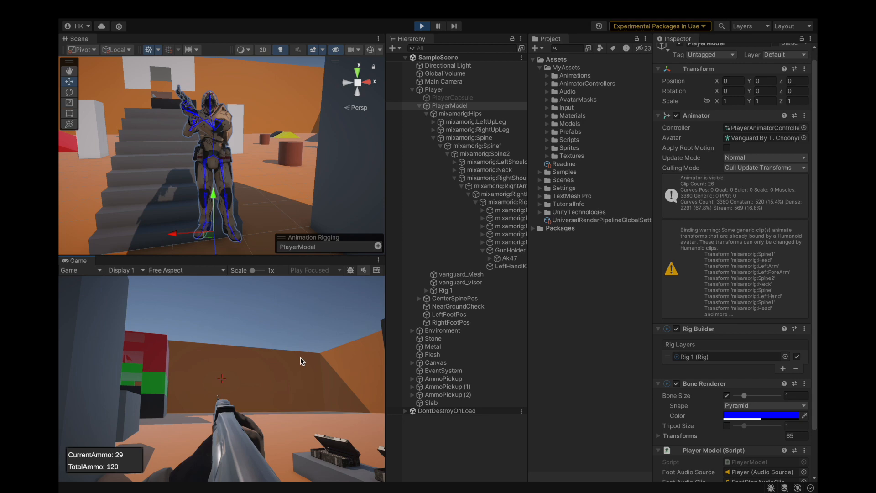
pyautogui.click(418, 357)
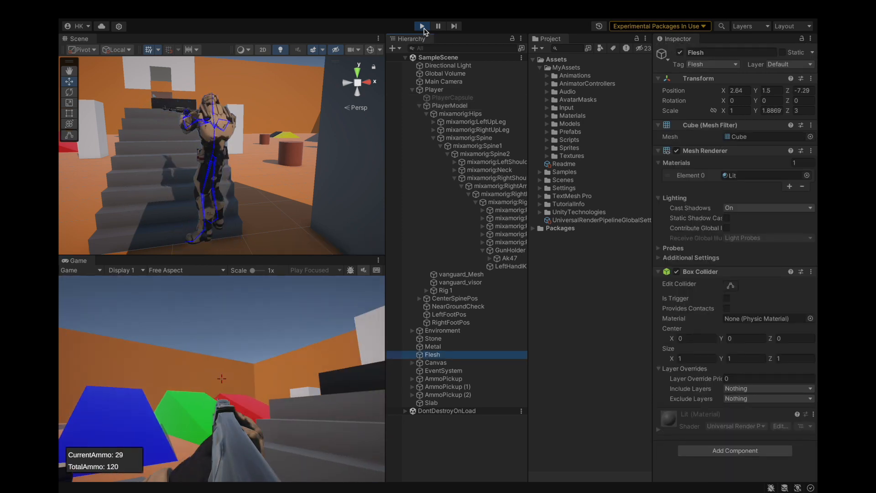
pyautogui.click(423, 28)
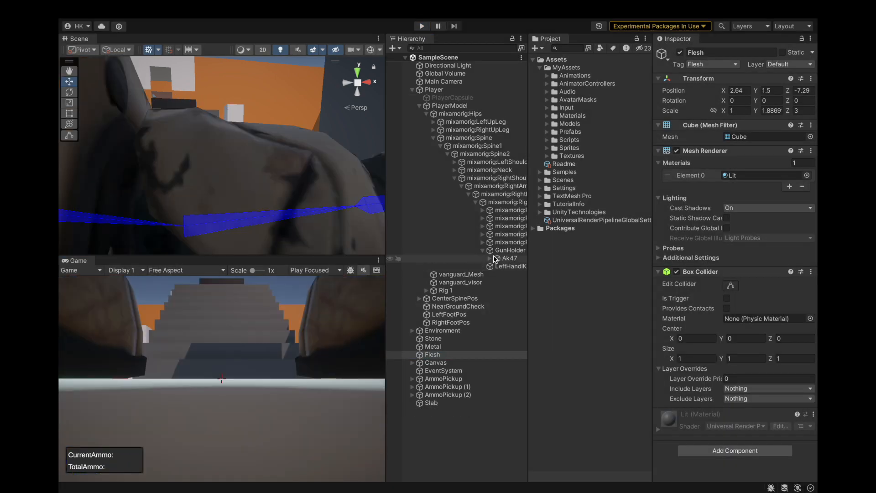
# Select CameraHolderAiming under CenterSpinePos and set its Y rotation to 0.
pyautogui.click(419, 298)
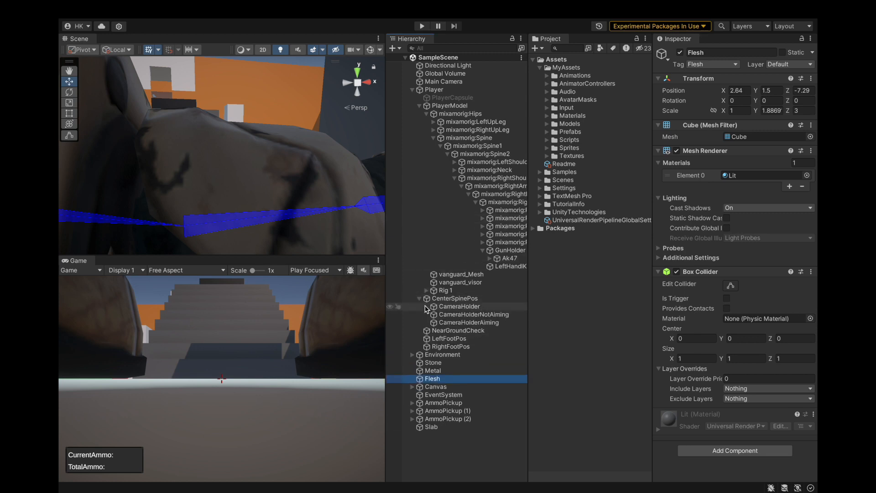
pyautogui.click(474, 322)
pyautogui.doubleClick(474, 323)
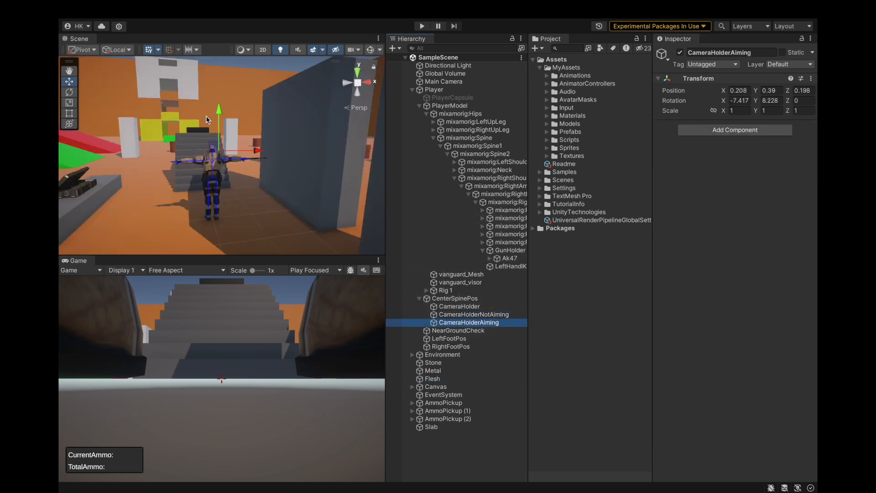
pyautogui.scroll(15, 242, 147)
pyautogui.keyDown('alt'); pyautogui.moveTo(242, 147); pyautogui.dragTo(274, 172); pyautogui.keyUp('alt')
pyautogui.click(68, 92)
pyautogui.scroll(10, 228, 150)
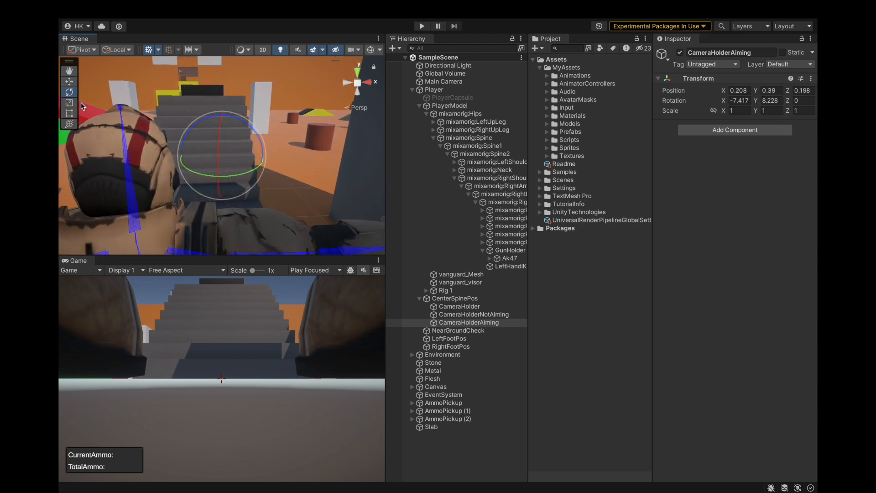
pyautogui.click(68, 83)
pyautogui.click(774, 100)
pyautogui.write('0')
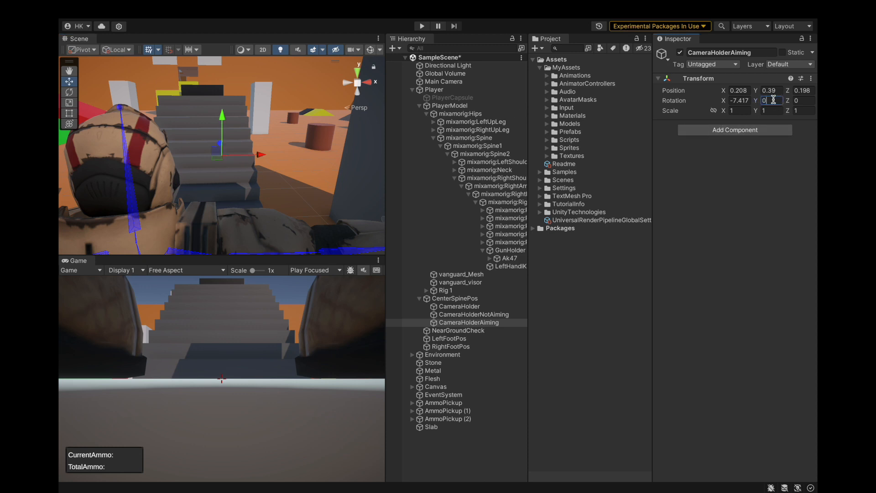
pyautogui.click(469, 323)
# Run the scene, aim the rifle and inspect the Player's aiming pose up close in the Scene view.
pyautogui.moveTo(244, 4)
pyautogui.press('super+p')
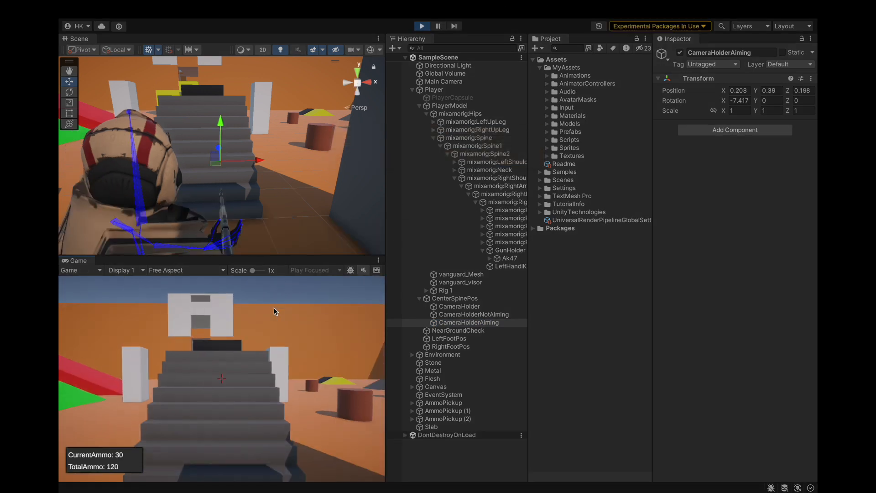
pyautogui.rightClick(274, 308)
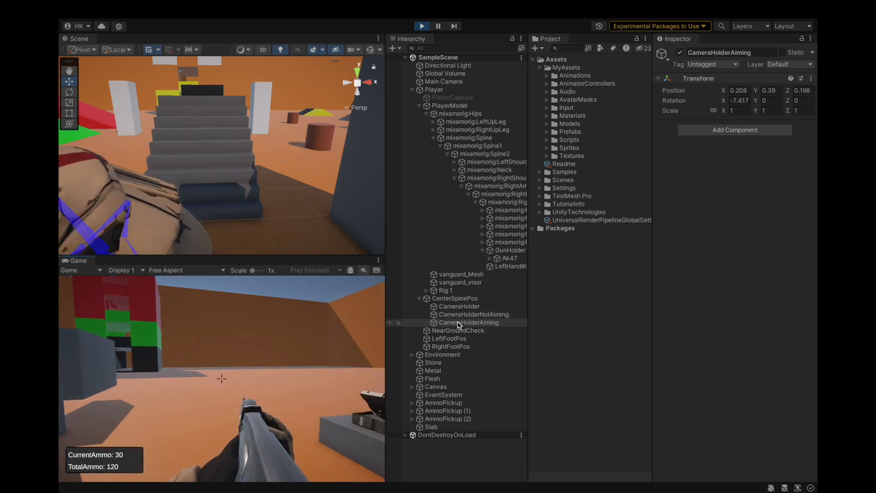
pyautogui.click(463, 322)
pyautogui.click(438, 89)
pyautogui.press('f')
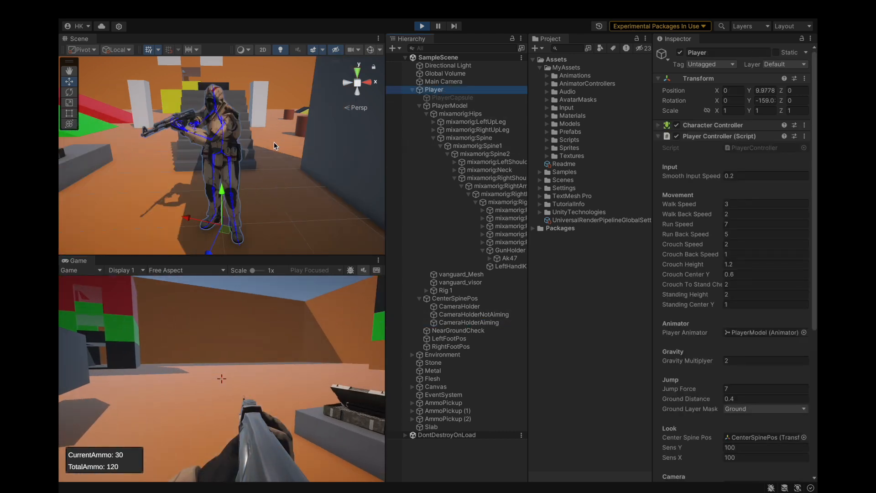
pyautogui.keyDown('alt'); pyautogui.moveTo(231, 144); pyautogui.dragTo(350, 194); pyautogui.keyUp('alt')
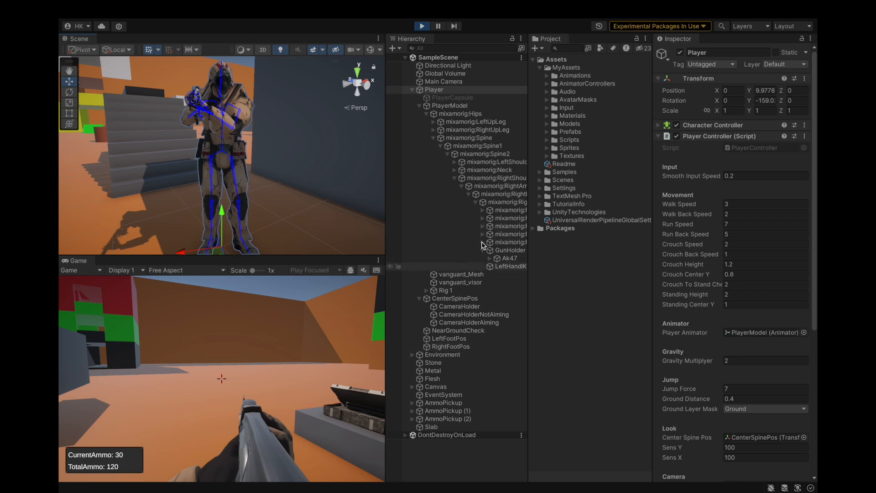
# Fire a shot and move the aiming player around to check the rifle's alignment in play mode.
pyautogui.click(269, 369)
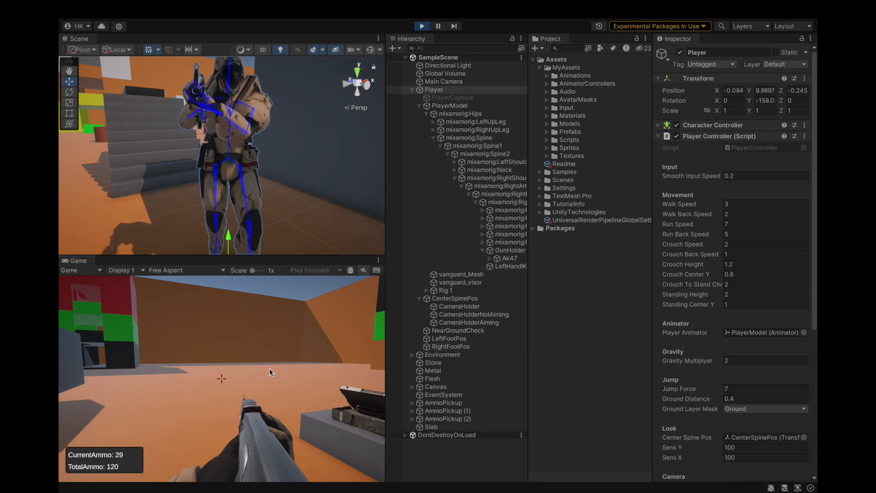
pyautogui.press('w')
pyautogui.press('s')
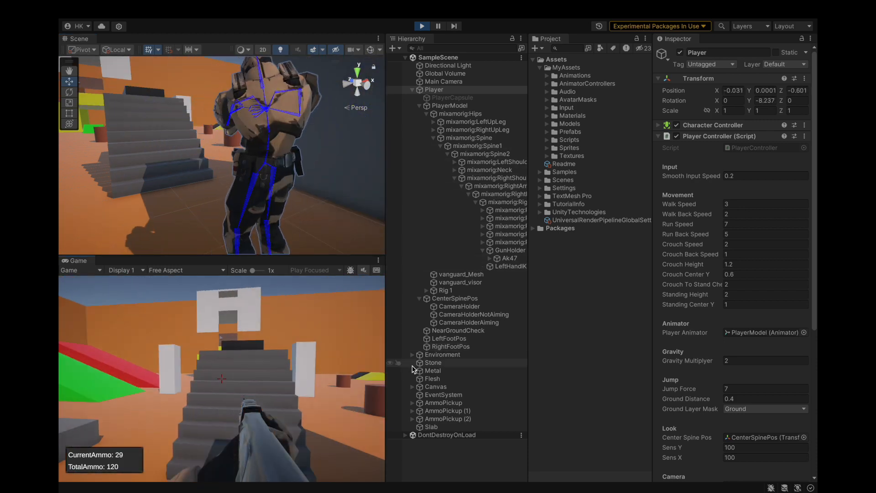
pyautogui.click(434, 363)
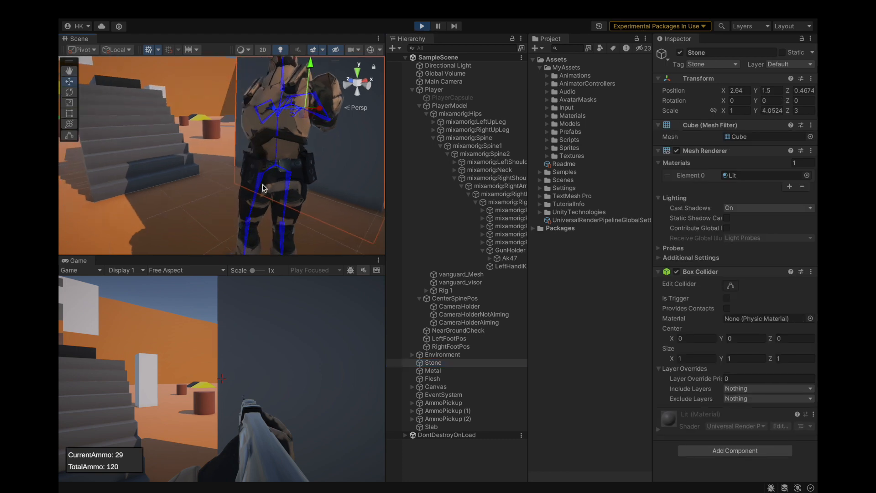
# Open the Animation window for PlayerModel and load the Rifle Aiming Idle clip while the scene keeps running.
pyautogui.press('super+6')
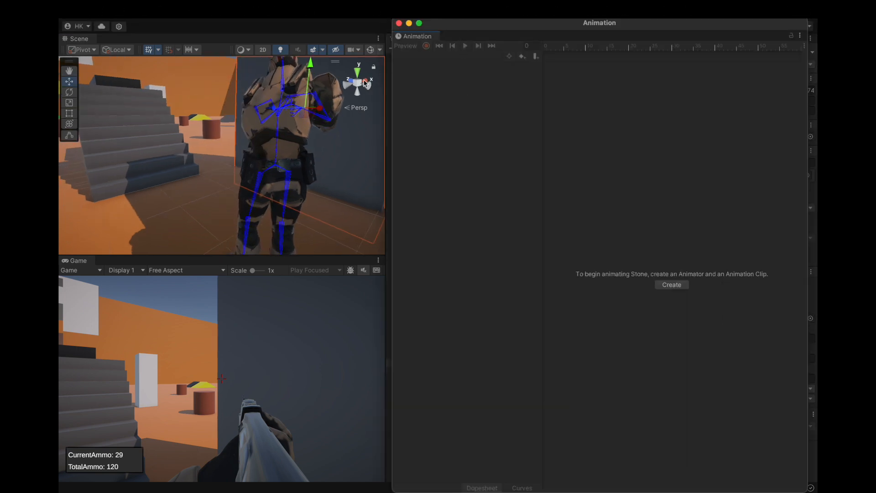
pyautogui.moveTo(465, 24); pyautogui.dragTo(381, 151)
pyautogui.click(443, 106)
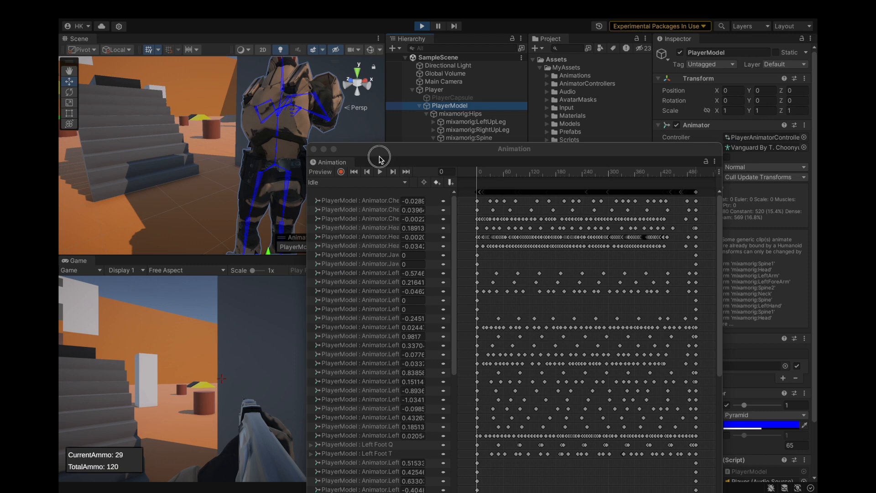
pyautogui.moveTo(378, 151); pyautogui.dragTo(458, 56)
pyautogui.click(424, 87)
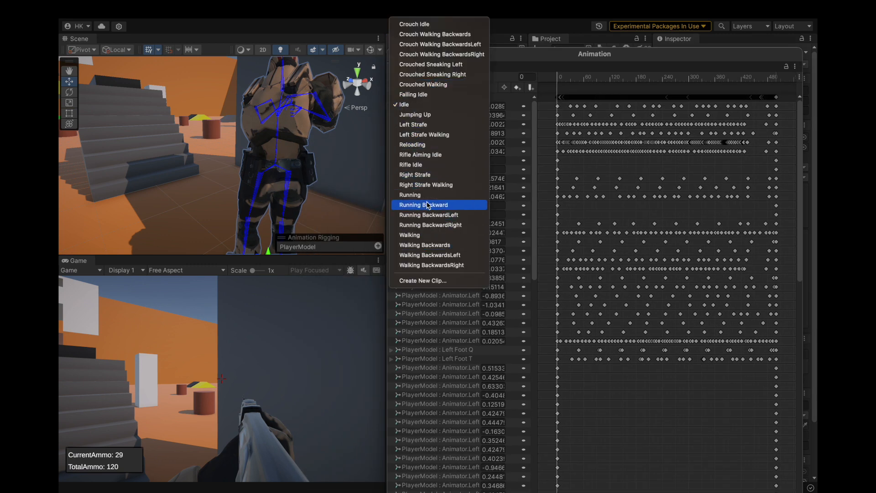
pyautogui.click(436, 154)
pyautogui.moveTo(452, 64); pyautogui.dragTo(460, 104)
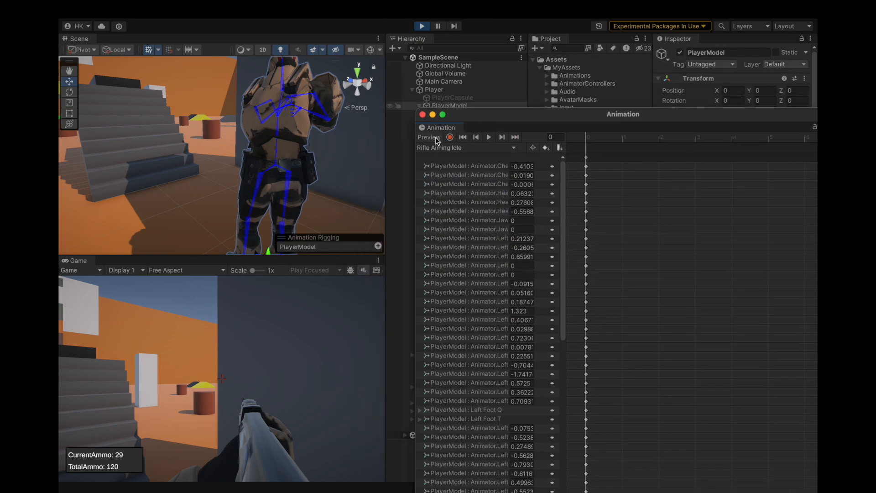
# Widen the clip's property list to show full names and find Right Forearm Twist In-Out, keeping the aiming player in view.
pyautogui.keyDown('alt'); pyautogui.moveTo(292, 142); pyautogui.dragTo(493, 150); pyautogui.keyUp('alt')
pyautogui.keyDown('alt'); pyautogui.moveTo(237, 132); pyautogui.dragTo(356, 137); pyautogui.keyUp('alt')
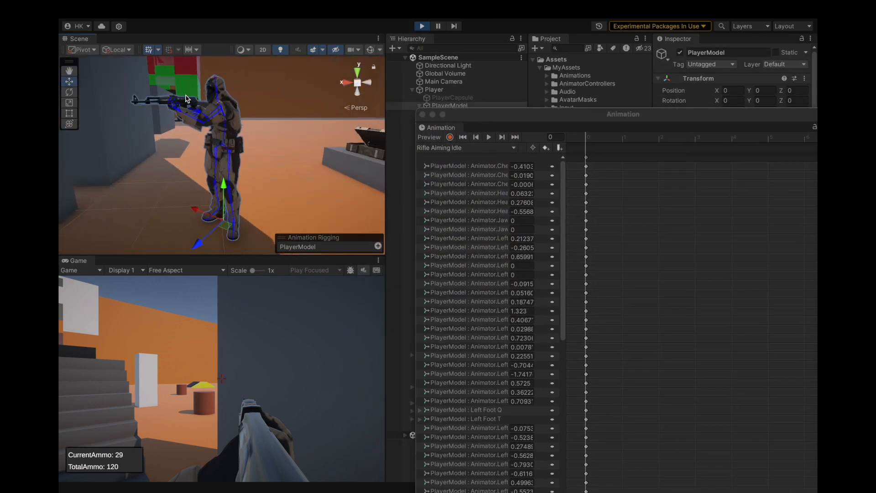
pyautogui.scroll(3, 179, 117)
pyautogui.keyDown('alt'); pyautogui.moveTo(179, 116); pyautogui.dragTo(288, 165); pyautogui.keyUp('alt')
pyautogui.moveTo(513, 120); pyautogui.dragTo(502, 51)
pyautogui.scroll(-6, 476, 263)
pyautogui.scroll(-15, 476, 263)
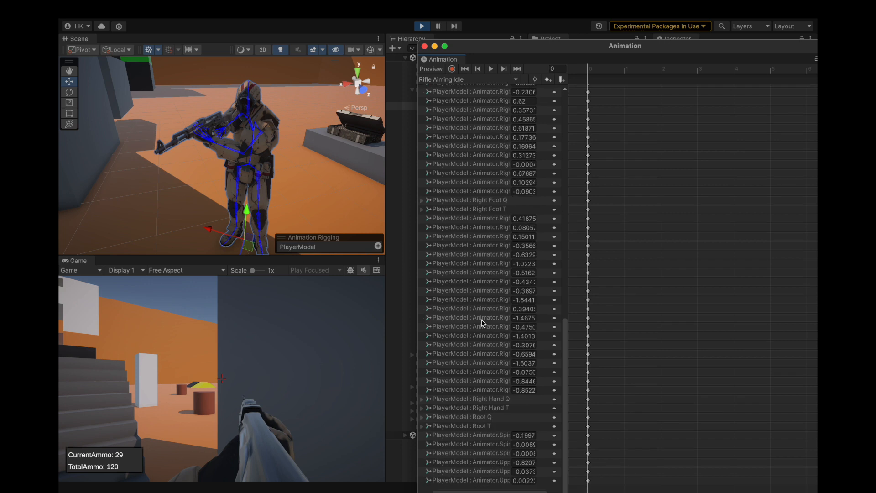
pyautogui.scroll(5, 486, 192)
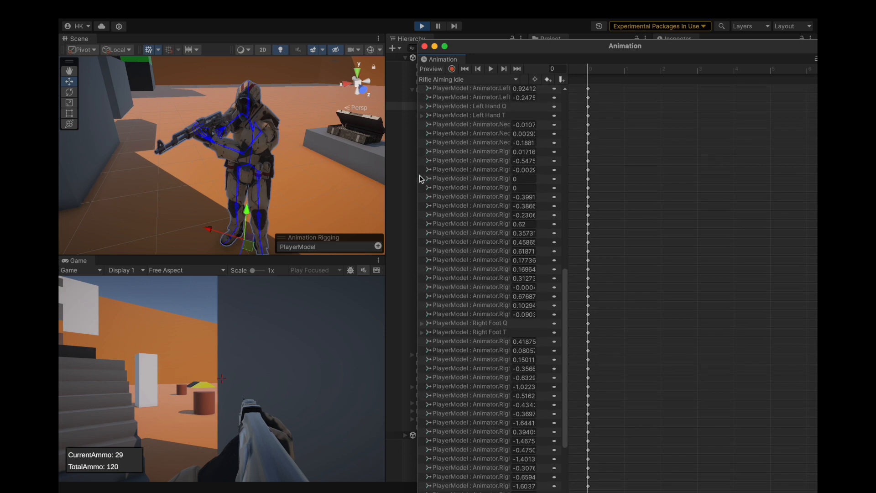
pyautogui.moveTo(568, 170); pyautogui.dragTo(681, 170)
pyautogui.scroll(1, 604, 193)
pyautogui.scroll(3, 556, 225)
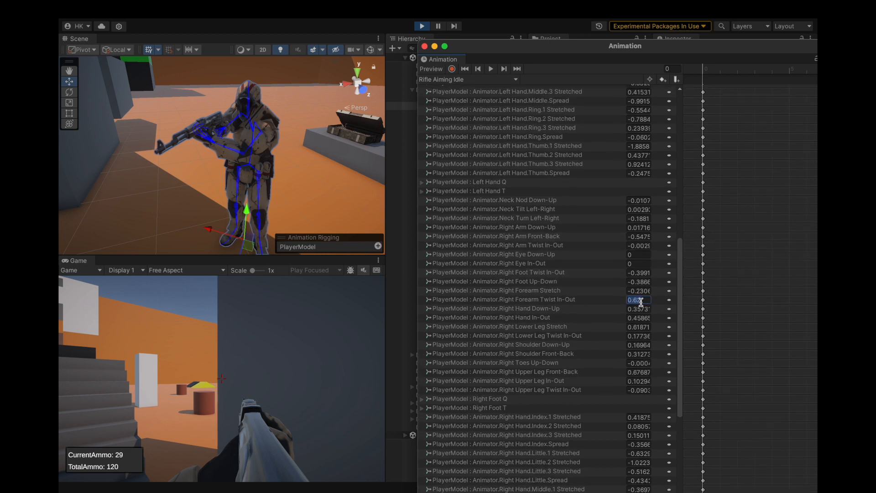
# Try a Right Forearm Twist In-Out value of 1 in play mode, restore 0.62 and inspect the pose.
pyautogui.write('1')
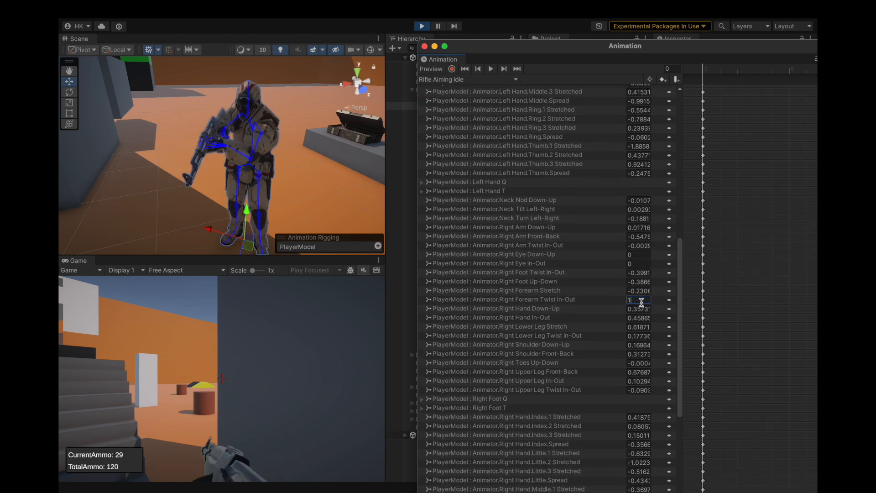
pyautogui.press('BackSpace')
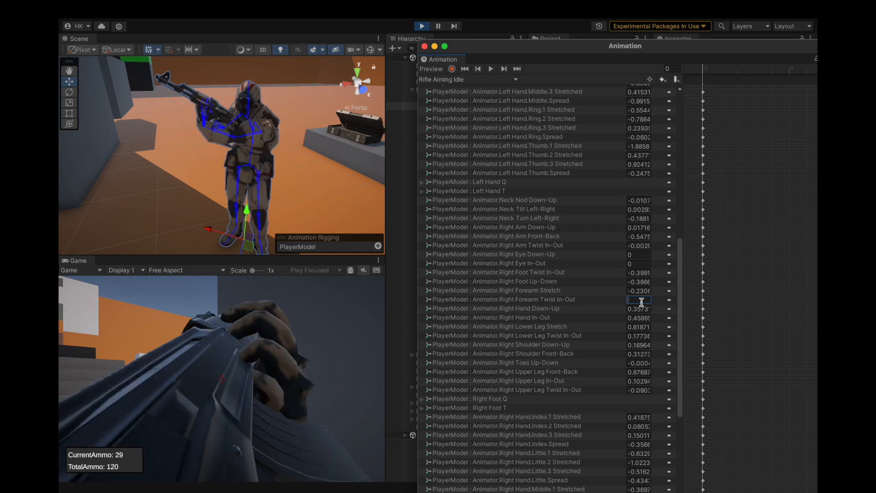
pyautogui.write('0.62')
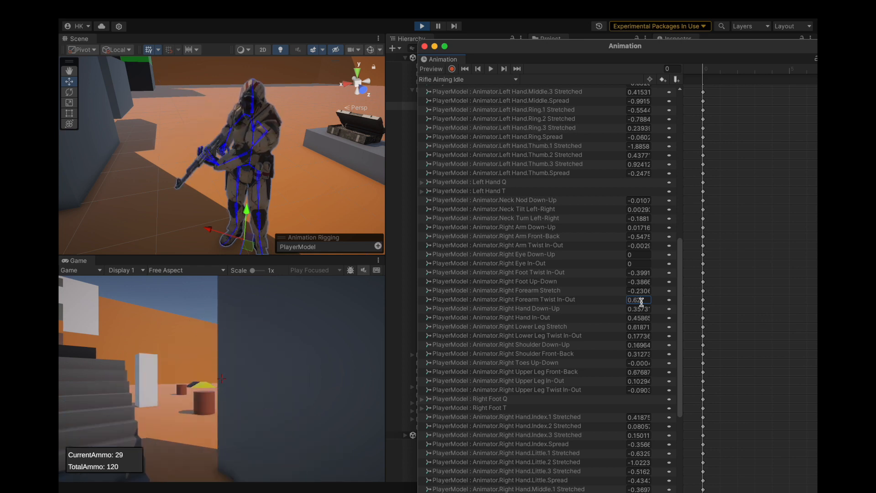
pyautogui.keyDown('alt'); pyautogui.moveTo(187, 177); pyautogui.dragTo(297, 163); pyautogui.keyUp('alt')
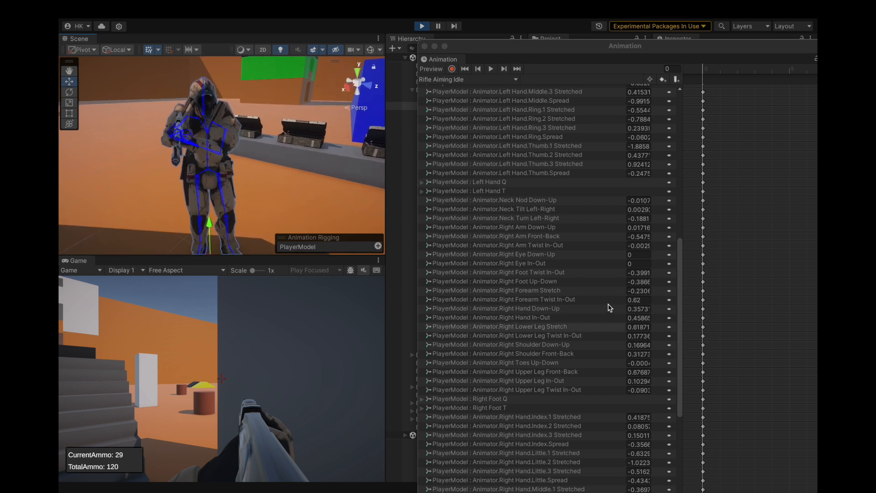
# Try Right Forearm Stretch values of 0 and 0.1 in the Rifle Aiming Idle clip, then restore the original value.
pyautogui.click(641, 290)
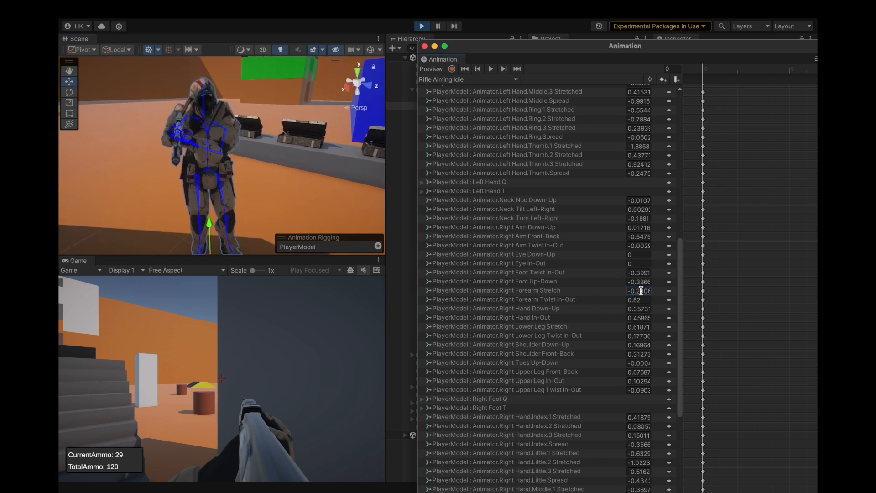
pyautogui.moveTo(620, 292); pyautogui.dragTo(615, 294)
pyautogui.press('super+z')
pyautogui.click(613, 294)
pyautogui.click(623, 292)
pyautogui.write('0')
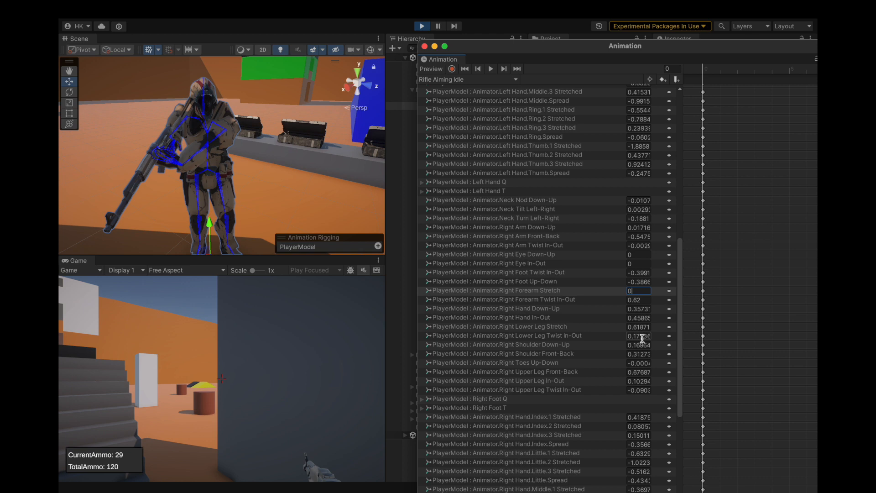
pyautogui.write('.1')
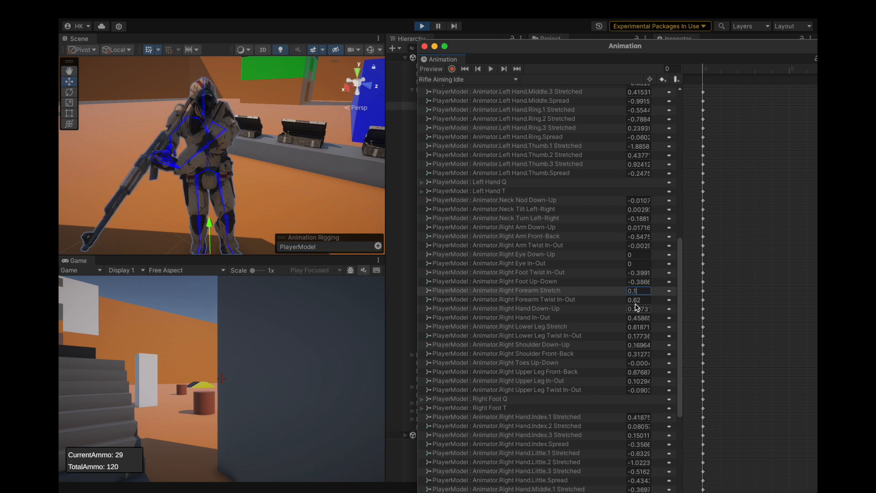
pyautogui.press('BackSpace')
pyautogui.write('5')
pyautogui.press('Escape')
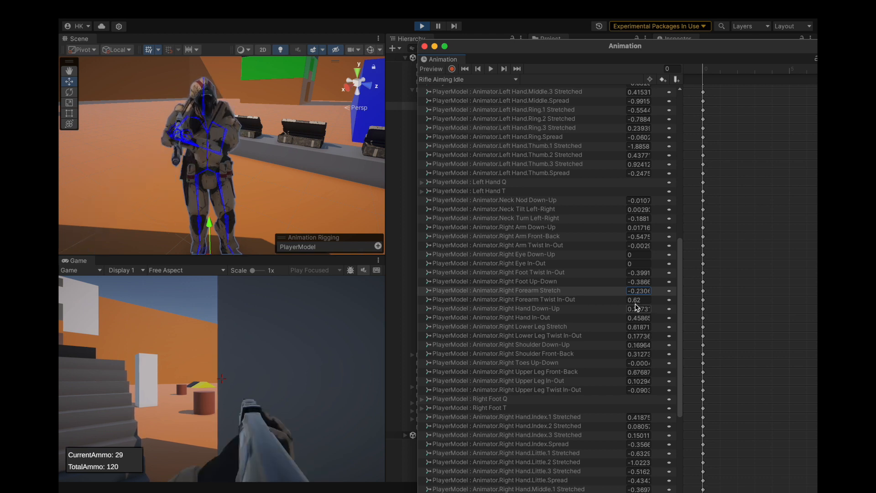
# Set Right Forearm Stretch to -0.3 after trying -0.1, and inspect the aiming player's arm pose.
pyautogui.write('-0.1')
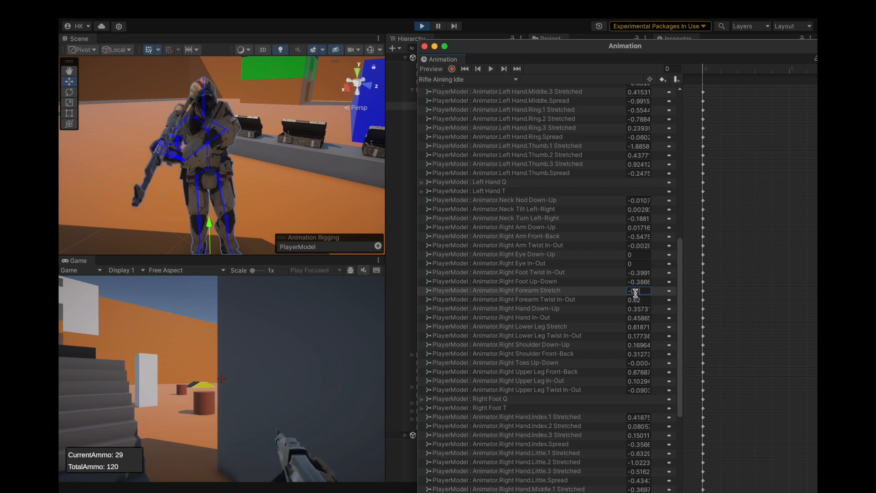
pyautogui.press('BackSpace')
pyautogui.write('3')
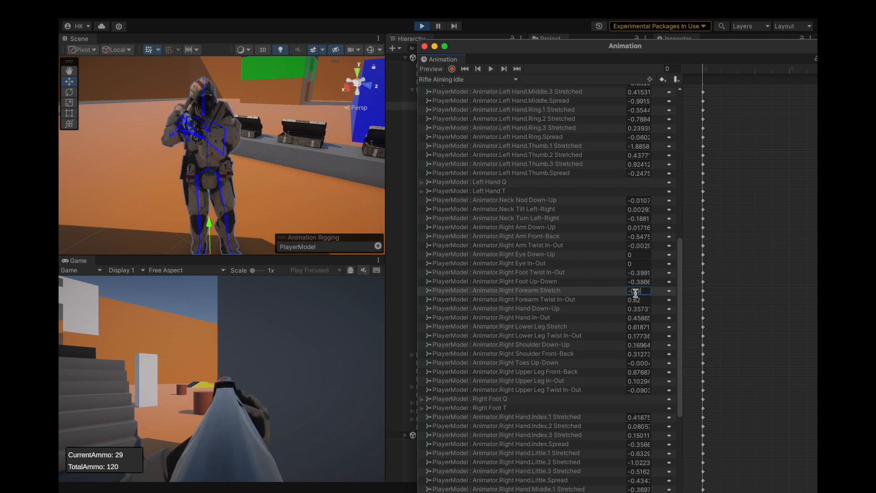
pyautogui.moveTo(294, 183)
pyautogui.keyDown('alt'); pyautogui.mouseDown()
pyautogui.moveTo(239, 173)
pyautogui.moveTo(294, 172)
pyautogui.moveTo(285, 172)
pyautogui.mouseUp(); pyautogui.keyUp('alt')
# Try Right Forearm Stretch values of -0.35 and -0.31 to compare the rifle sight with the crosshair.
pyautogui.click(645, 291)
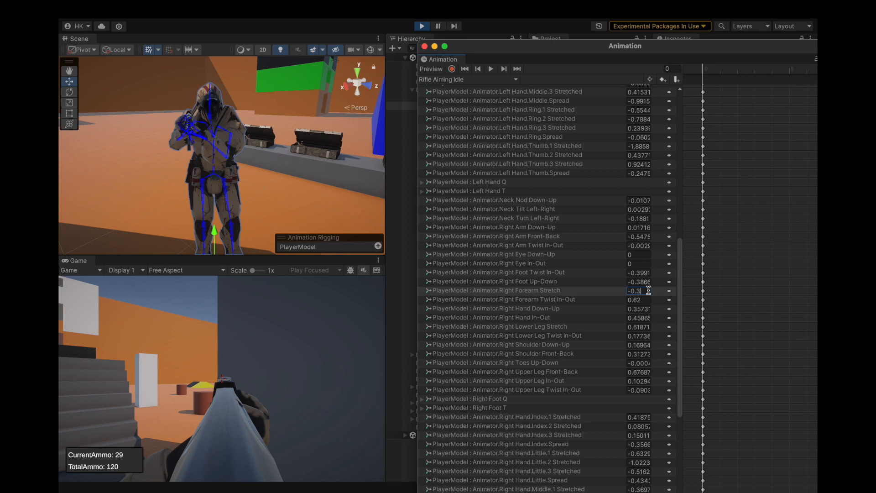
pyautogui.write('5')
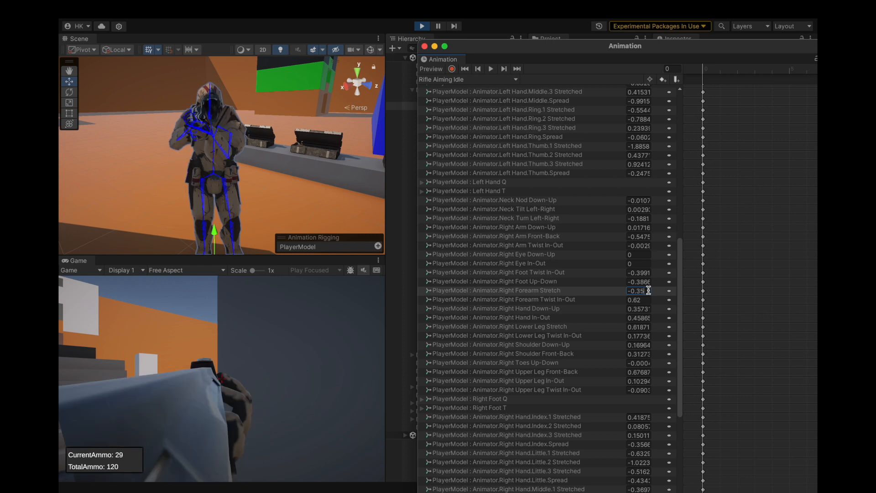
pyautogui.press('BackSpace')
pyautogui.write('2')
pyautogui.press('BackSpace')
pyautogui.write('1')
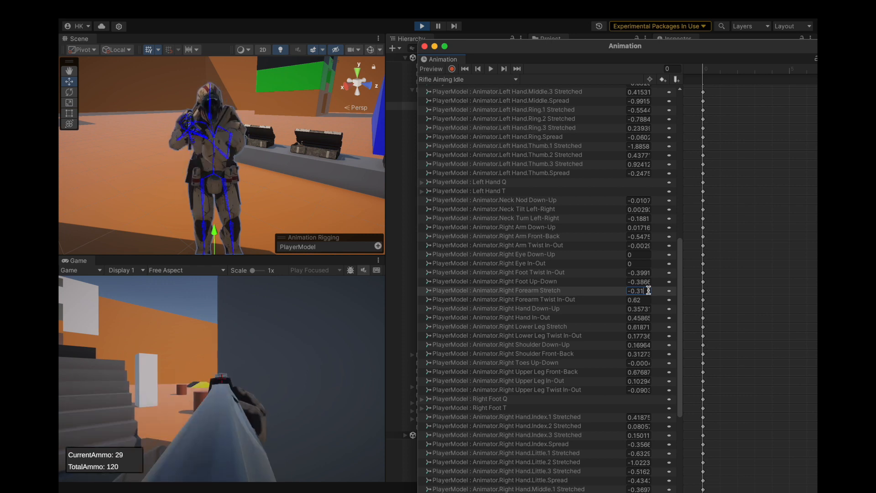
# Fine-tune Right Forearm Stretch in steps of 0.001 down to -0.307 to line the rifle sight up with the crosshair.
pyautogui.press('BackSpace')
pyautogui.write('01')
pyautogui.press('BackSpace')
pyautogui.write('2')
pyautogui.press('BackSpace')
pyautogui.write('3')
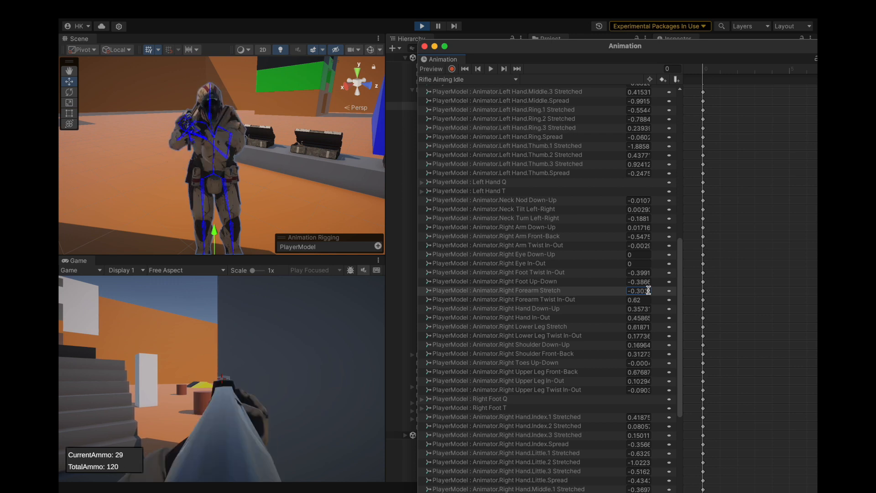
pyautogui.press('BackSpace')
pyautogui.write('4')
pyautogui.press('BackSpace')
pyautogui.write('5')
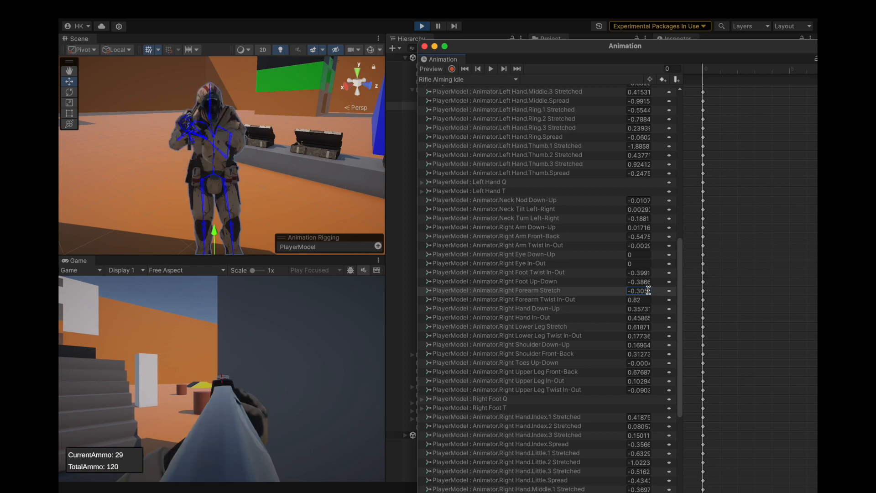
pyautogui.press('BackSpace')
pyautogui.write('6')
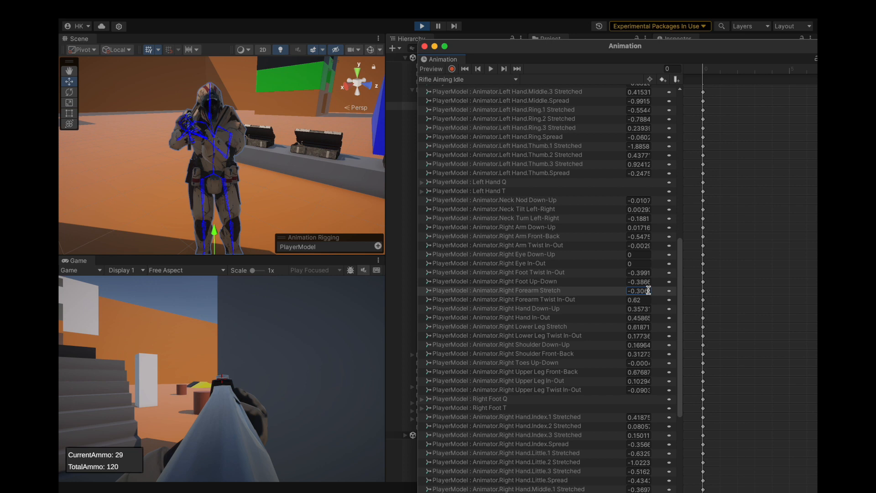
pyautogui.press('BackSpace')
pyautogui.write('7')
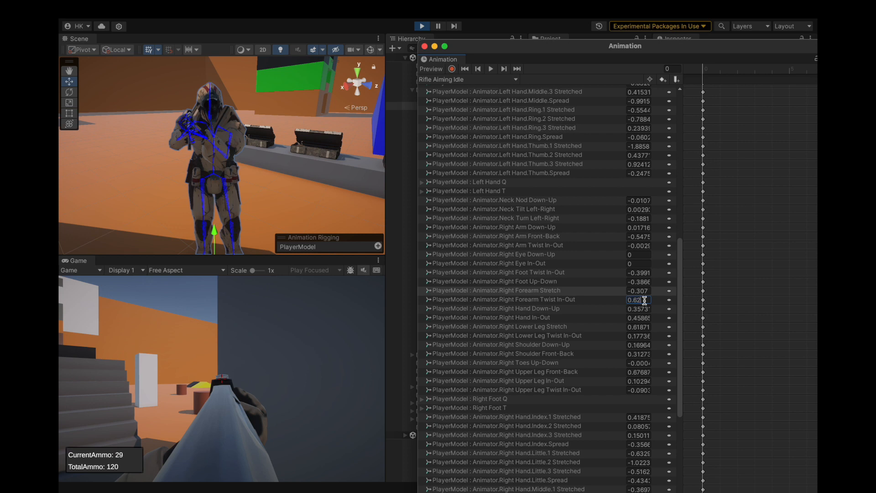
# Set Right Forearm Twist In-Out to 0.63 in the Rifle Aiming Idle clip.
pyautogui.press('BackSpace')
pyautogui.write('3')
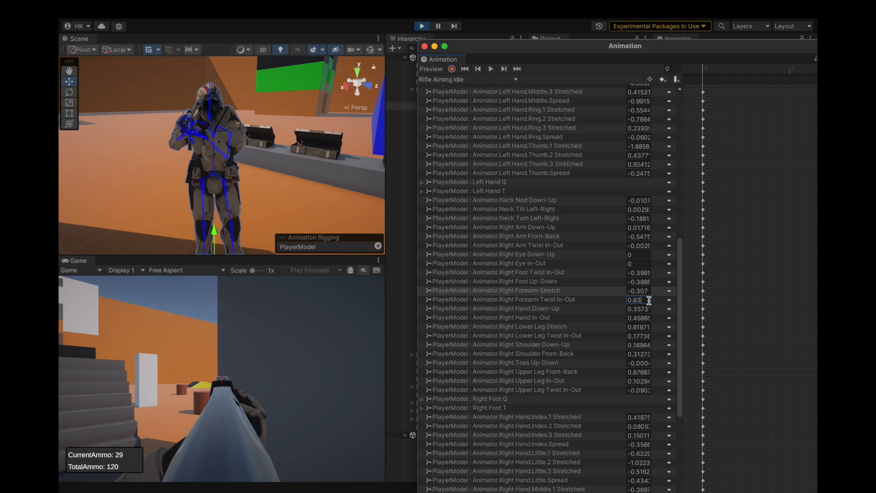
pyautogui.click(606, 300)
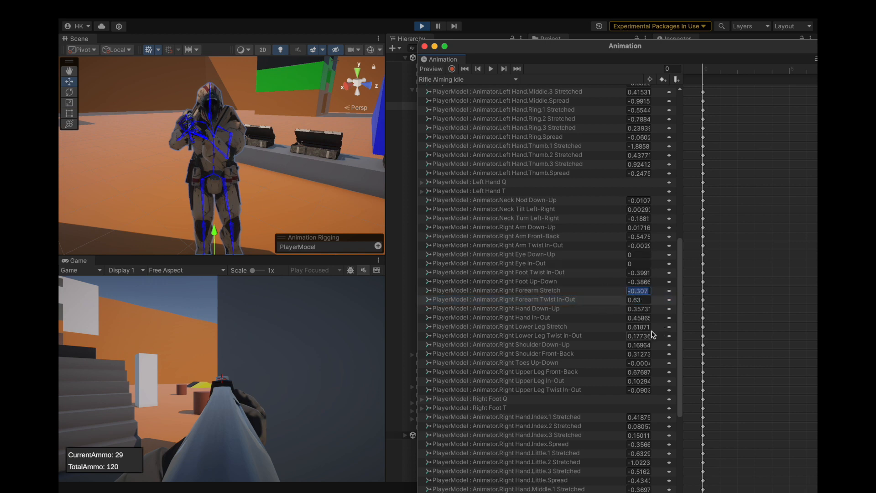
# Stop play mode and close the Animation window.
pyautogui.click(423, 27)
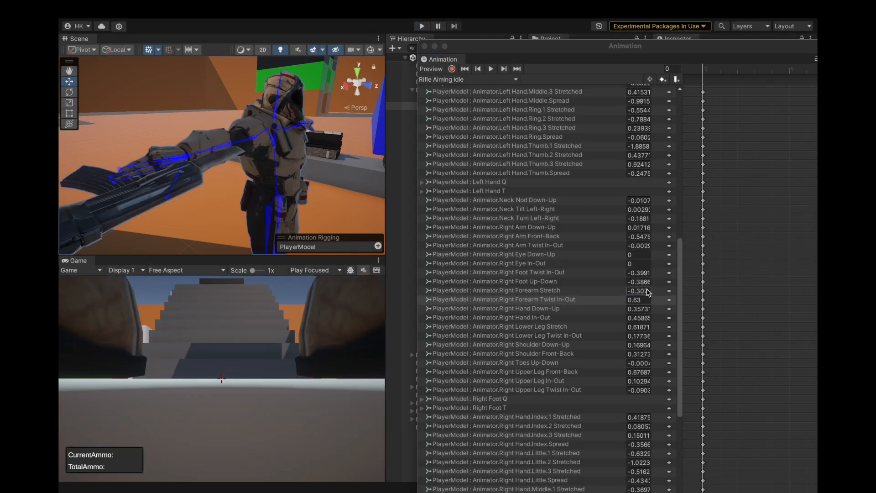
pyautogui.click(424, 46)
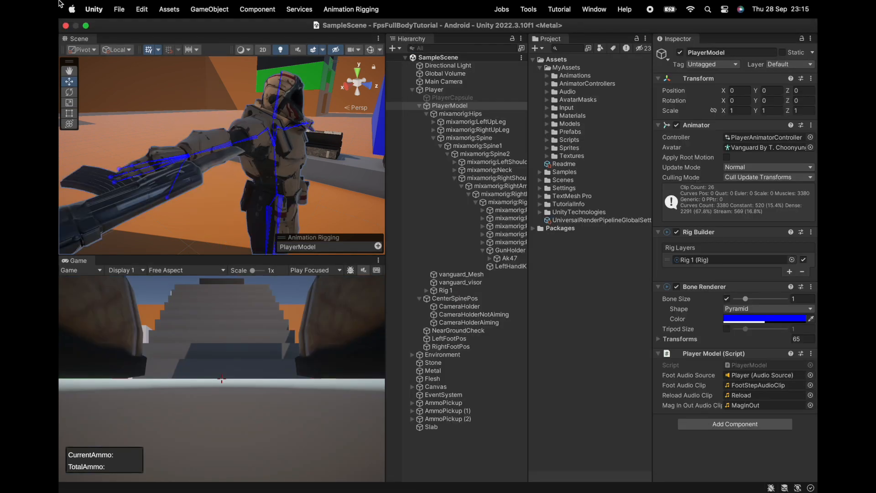
pyautogui.click(118, 9)
pyautogui.click(118, 9)
# Collapse the PlayerModel, CenterSpinePos and Player entries in the scene hierarchy and clear the selection.
pyautogui.click(419, 106)
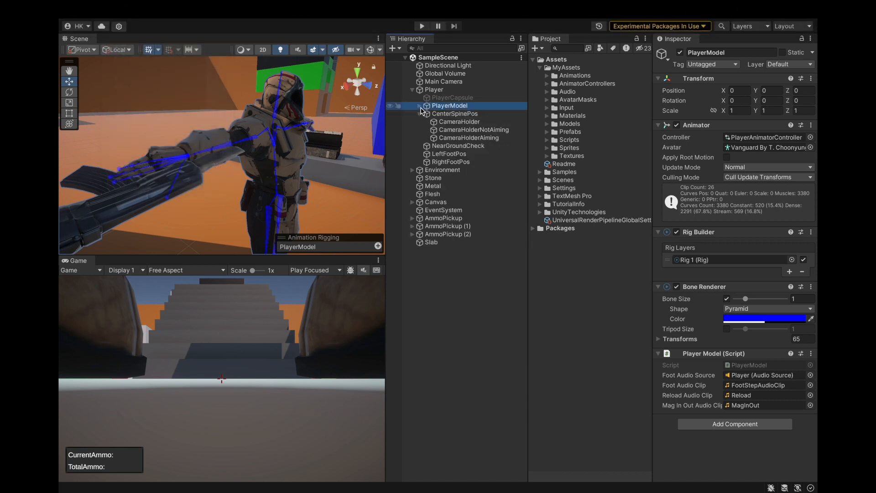
pyautogui.click(419, 114)
pyautogui.click(413, 90)
pyautogui.click(424, 204)
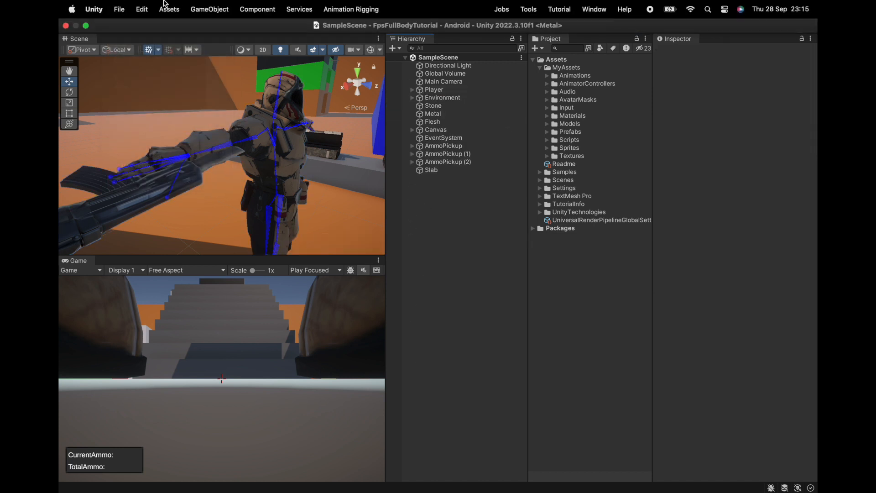
pyautogui.click(141, 9)
pyautogui.click(136, 138)
# Start play mode with the whole player in the Scene view and fire at the walls while moving backward and sideways.
pyautogui.scroll(-5, 182, 159)
pyautogui.keyDown('alt'); pyautogui.moveTo(183, 160); pyautogui.dragTo(283, 171); pyautogui.keyUp('alt')
pyautogui.scroll(-4, 255, 165)
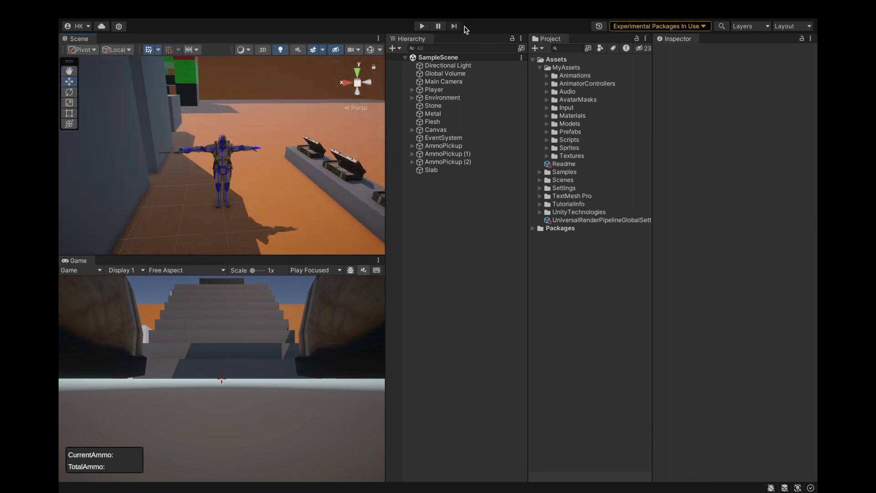
pyautogui.click(421, 26)
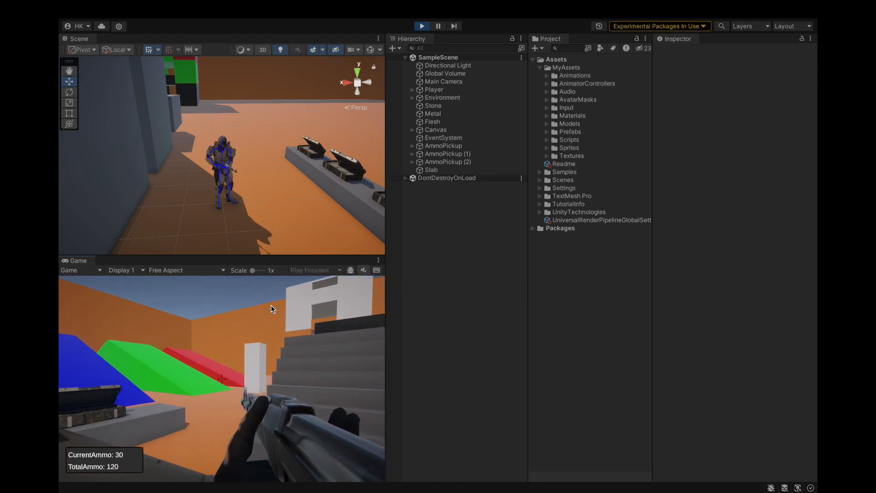
pyautogui.moveTo(271, 305); pyautogui.dragTo(269, 303)
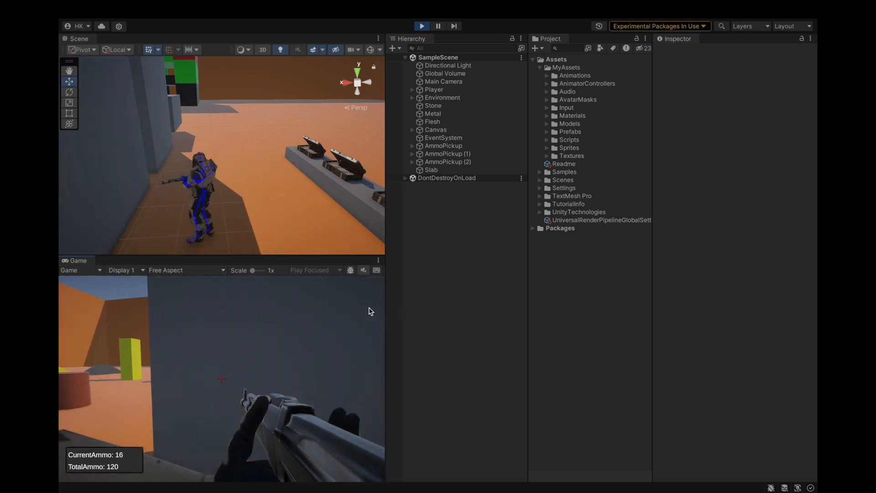
pyautogui.press('s')
pyautogui.click(373, 304)
pyautogui.click(371, 299)
pyautogui.click(372, 298)
pyautogui.click(375, 296)
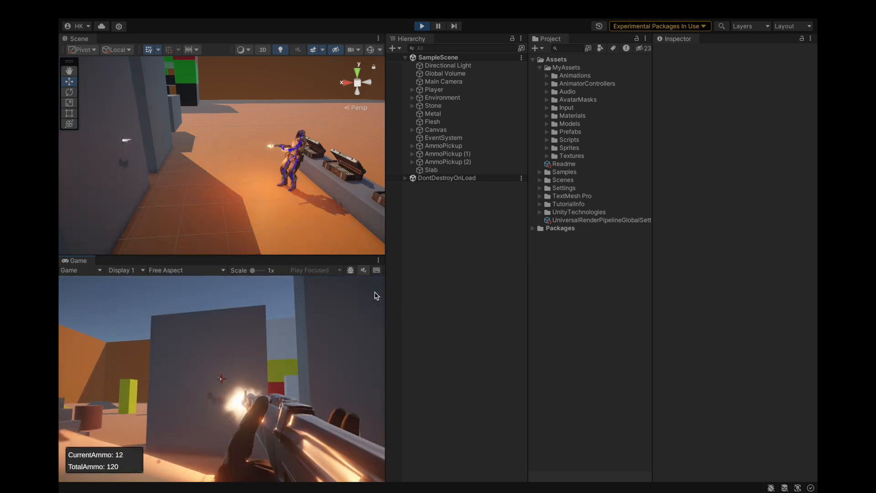
pyautogui.press('d')
pyautogui.moveTo(385, 291)
pyautogui.mouseDown()
pyautogui.moveTo(386, 284)
pyautogui.moveTo(377, 299)
pyautogui.moveTo(382, 285)
pyautogui.mouseUp()
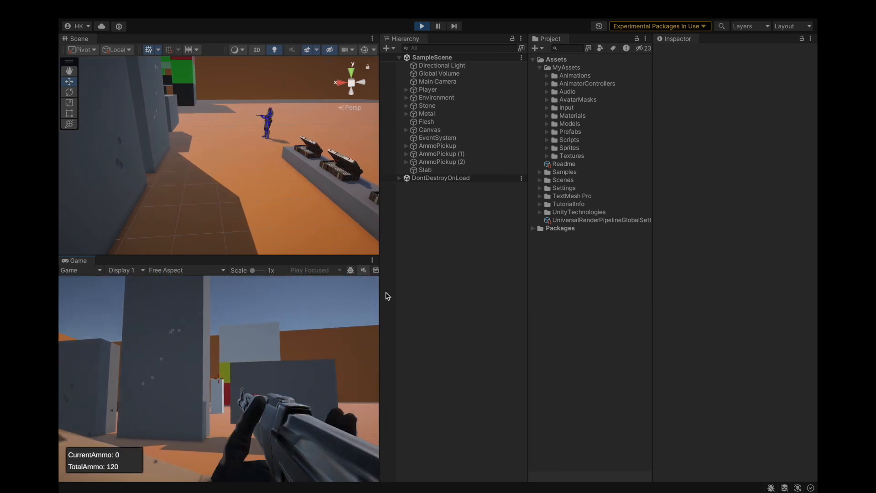
# Reload the rifle, fire off the new magazine and aim down the sights to check the alignment.
pyautogui.click(399, 295)
pyautogui.press('r')
pyautogui.press('a')
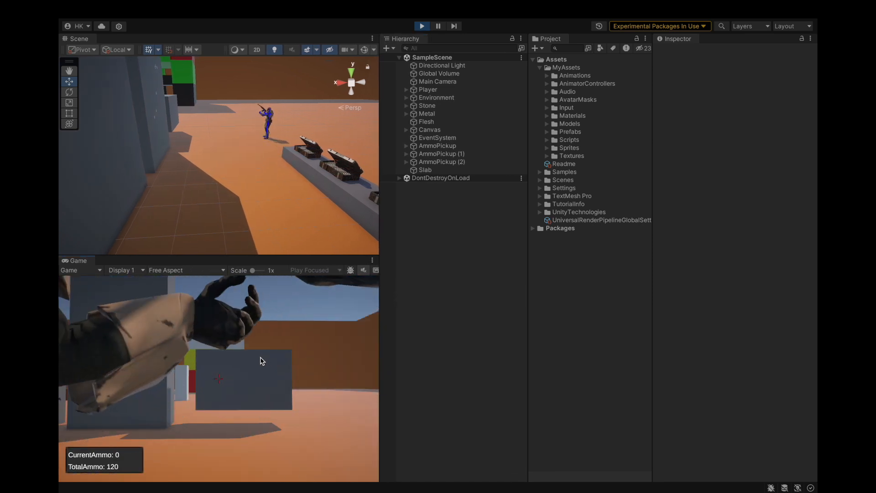
pyautogui.click(281, 355)
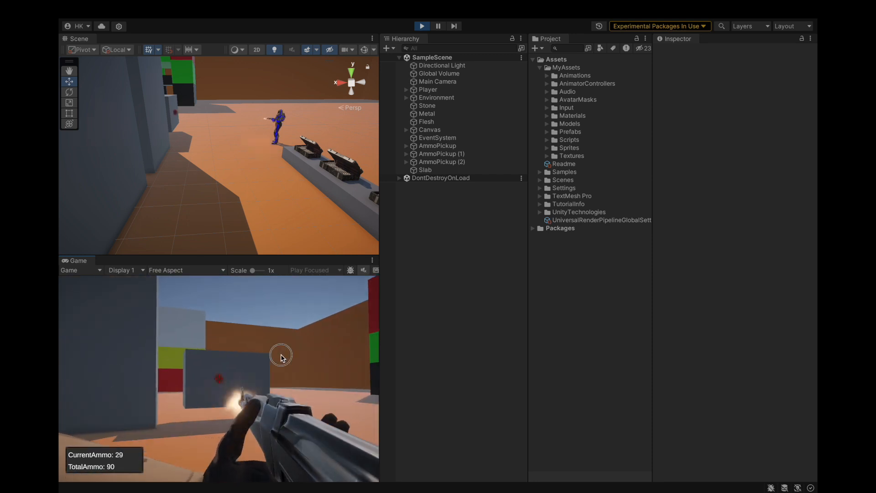
pyautogui.click(287, 352)
pyautogui.moveTo(287, 352); pyautogui.dragTo(219, 360)
pyautogui.press('r')
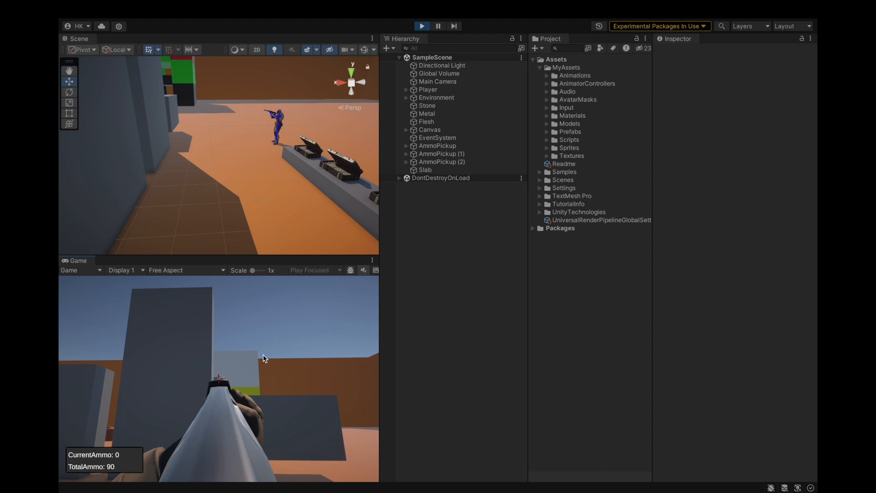
# Frame the Player in the Scene view and inspect its aiming pose from the front.
pyautogui.click(385, 375)
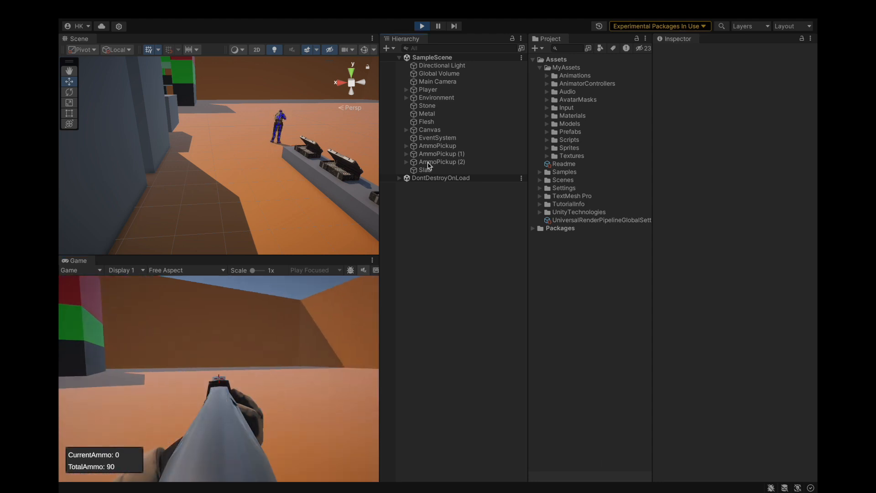
pyautogui.doubleClick(428, 90)
pyautogui.keyDown('alt'); pyautogui.moveTo(296, 170); pyautogui.dragTo(351, 115); pyautogui.keyUp('alt')
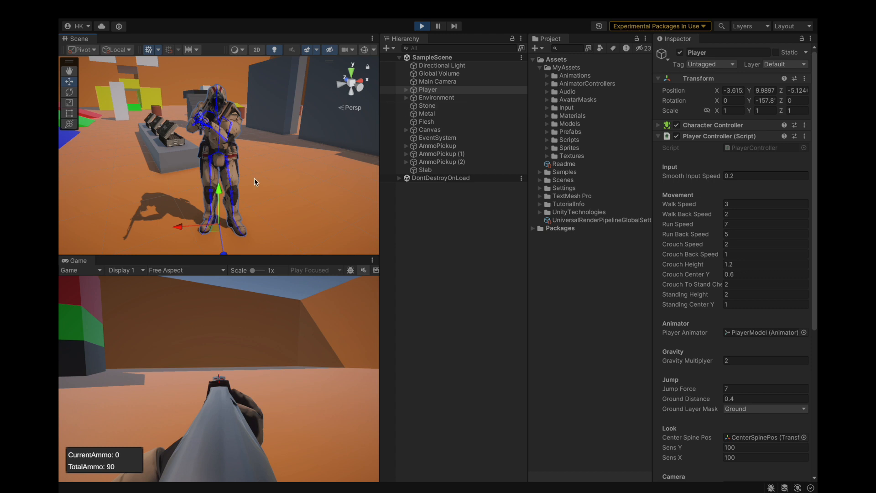
# Walk and turn the aiming player around the level to check the sight alignment while moving.
pyautogui.click(251, 363)
pyautogui.press('w')
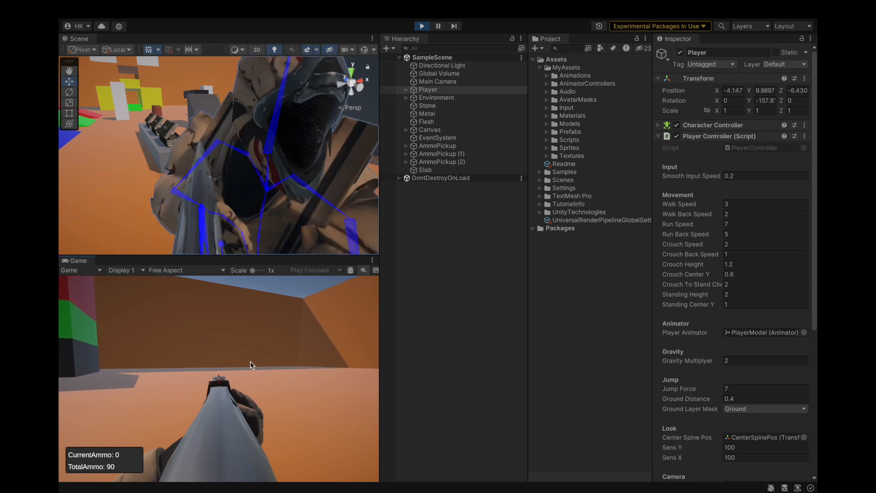
pyautogui.press('w')
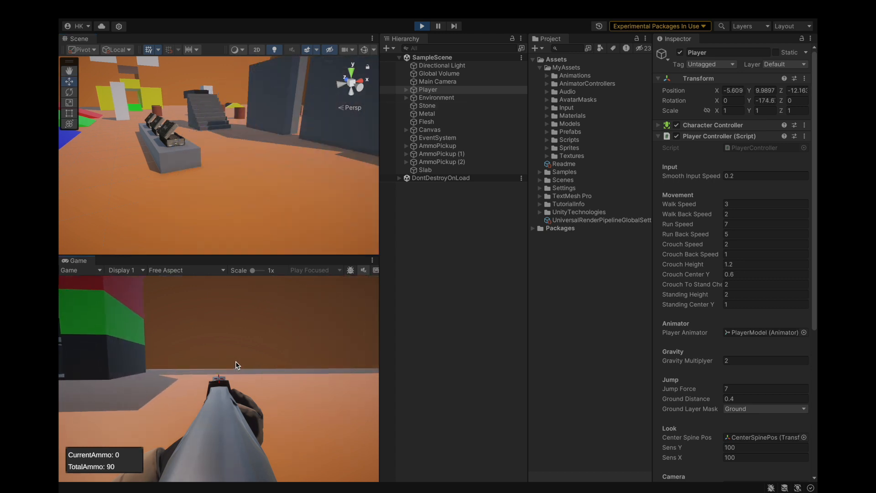
pyautogui.press('w')
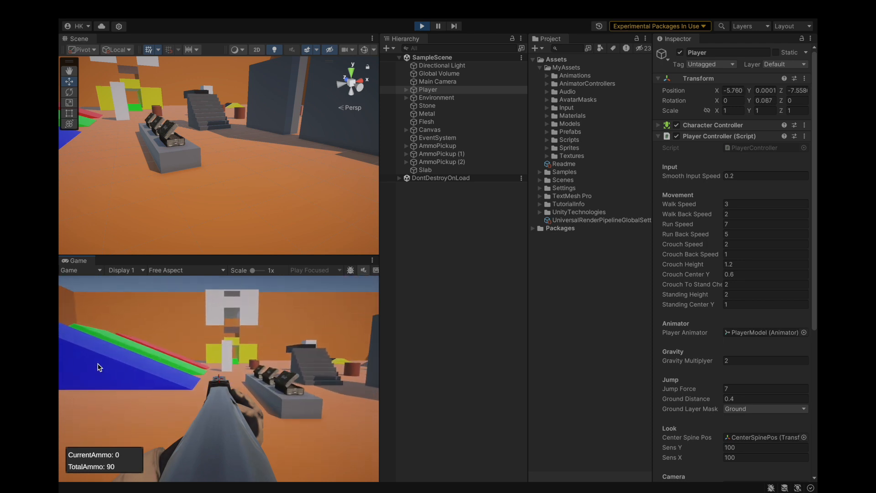
pyautogui.press('w')
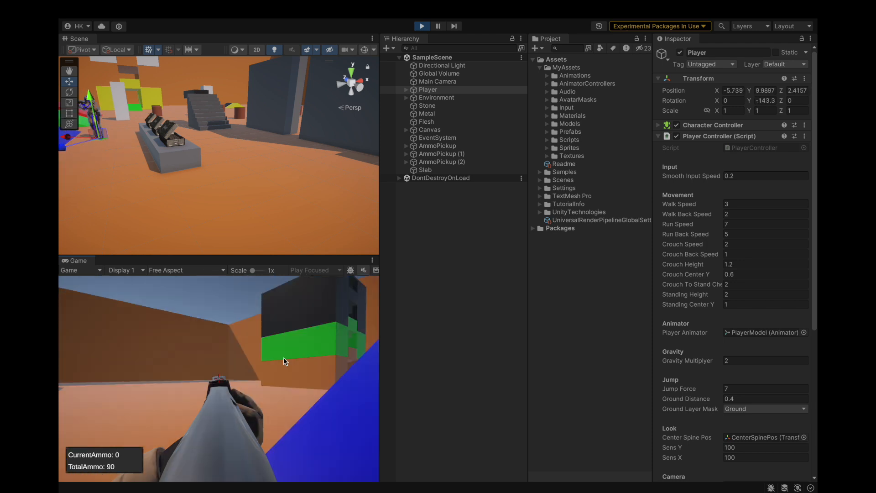
# Expand the Player, frame it from the side in the Scene view and review its Player Controller camera and shooting settings.
pyautogui.click(403, 360)
pyautogui.click(406, 89)
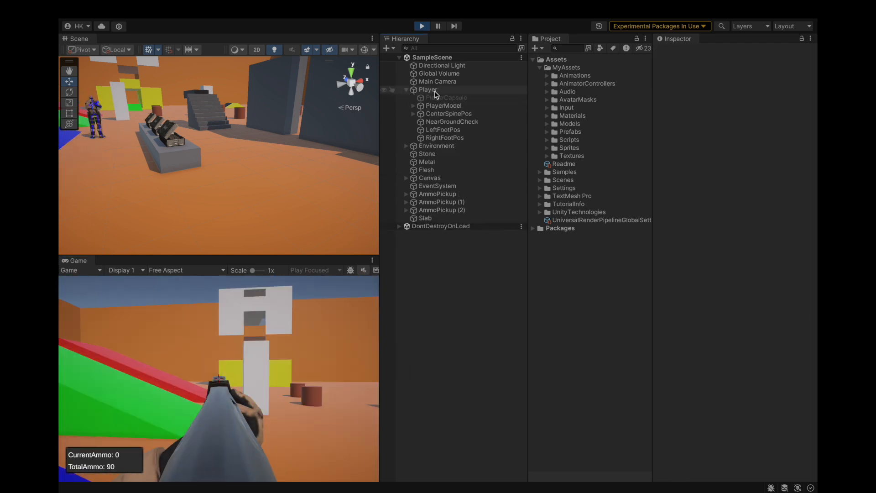
pyautogui.doubleClick(428, 89)
pyautogui.keyDown('alt'); pyautogui.moveTo(253, 157); pyautogui.dragTo(298, 161); pyautogui.keyUp('alt')
pyautogui.scroll(-8, 724, 256)
pyautogui.scroll(-3, 723, 259)
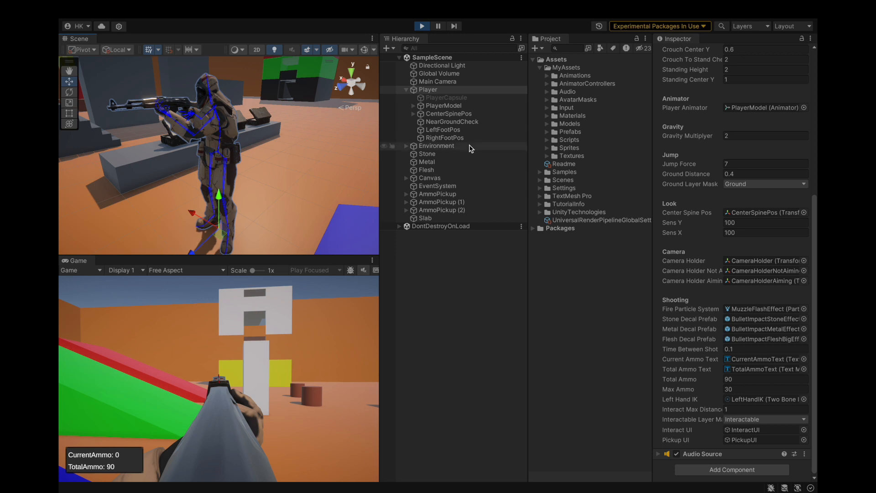
# Raise CameraHolderAiming under CenterSpinePos to about Y 0.406, then try shifting it sideways to about X 0.206 and undo that shift.
pyautogui.click(413, 114)
pyautogui.click(438, 113)
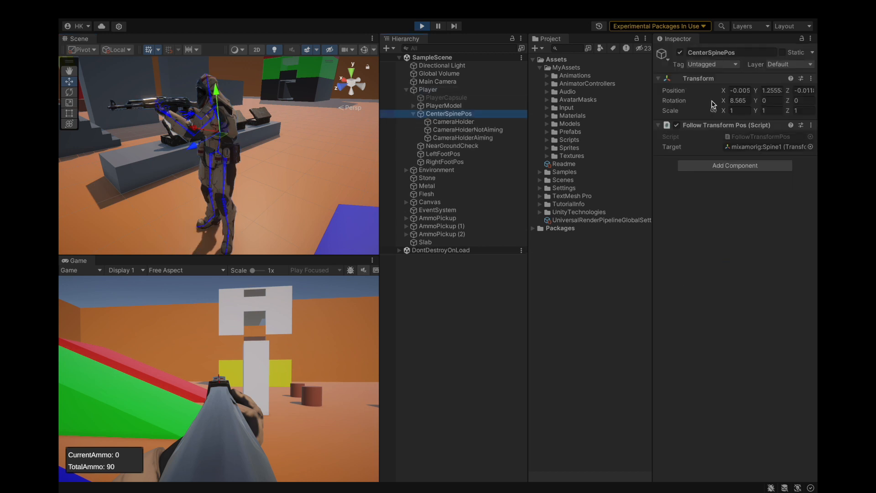
pyautogui.click(744, 100)
pyautogui.click(436, 115)
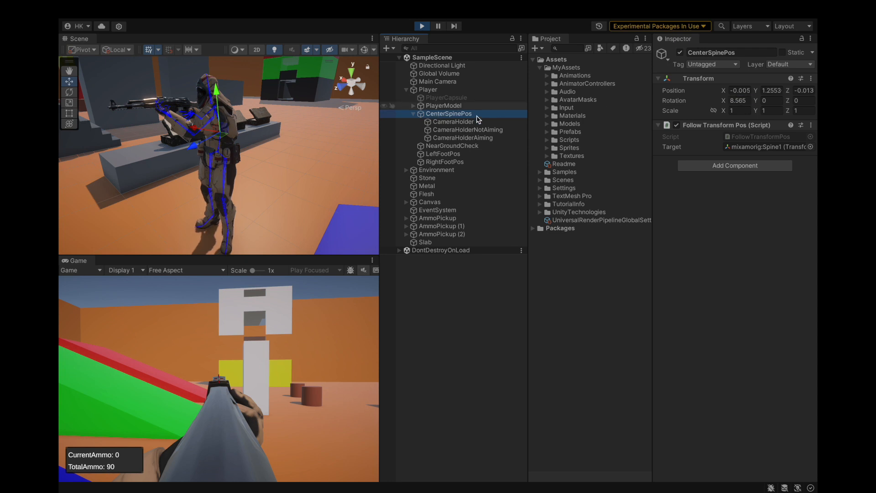
pyautogui.click(457, 138)
pyautogui.scroll(-5, 207, 137)
pyautogui.keyDown('alt'); pyautogui.moveTo(203, 136); pyautogui.dragTo(307, 152); pyautogui.keyUp('alt')
pyautogui.scroll(3, 225, 125)
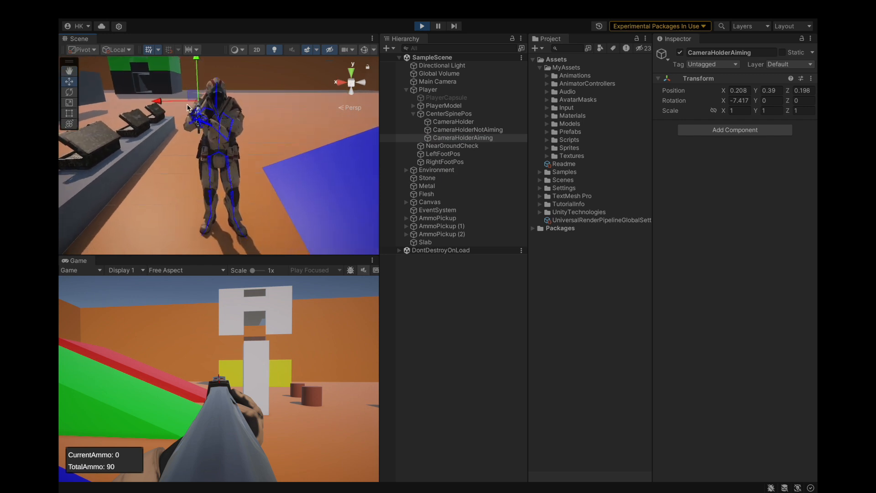
pyautogui.scroll(3, 205, 92)
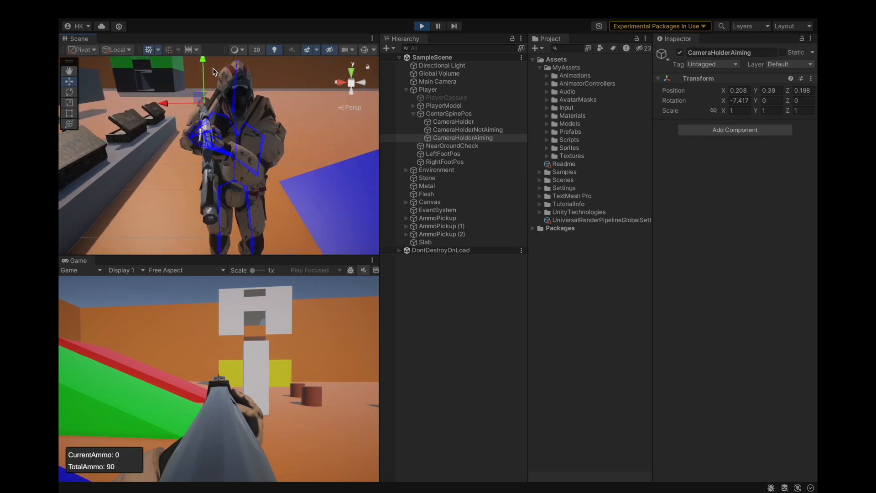
pyautogui.moveTo(202, 55); pyautogui.dragTo(202, 59)
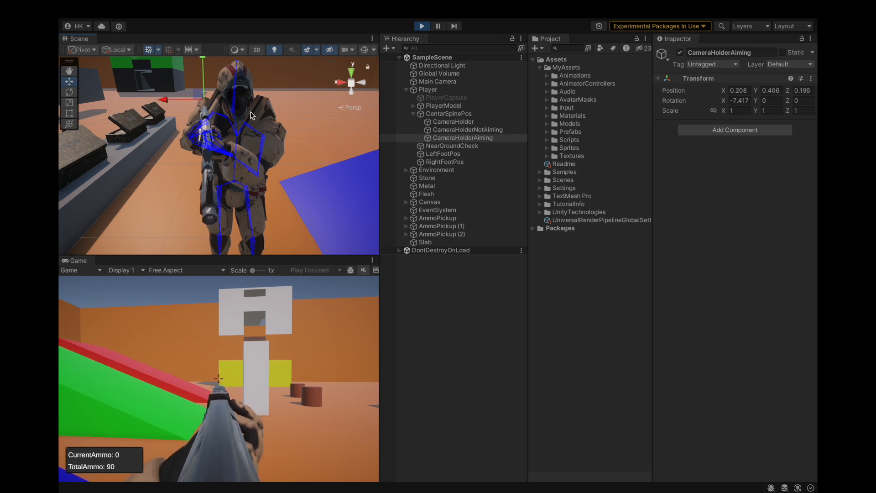
pyautogui.moveTo(164, 101); pyautogui.dragTo(174, 106)
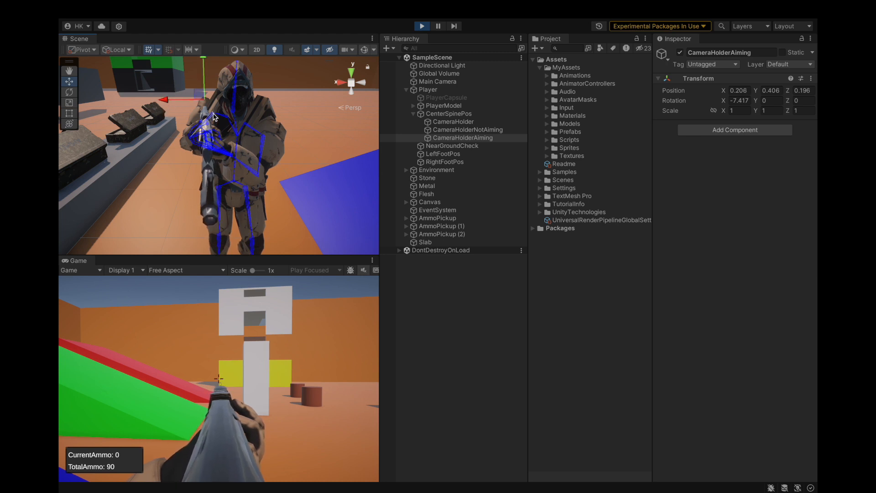
pyautogui.hotkey('ctrl', 'z')
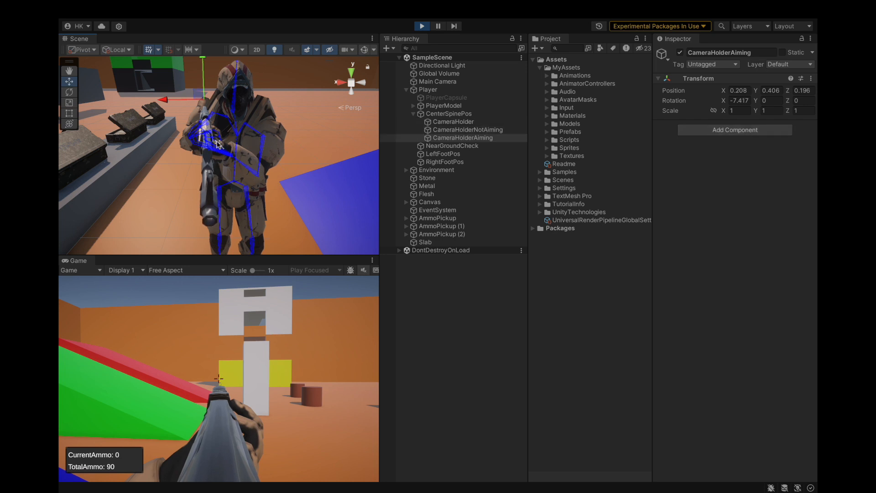
# Copy the world transform of the Ak47 held by the player.
pyautogui.click(212, 222)
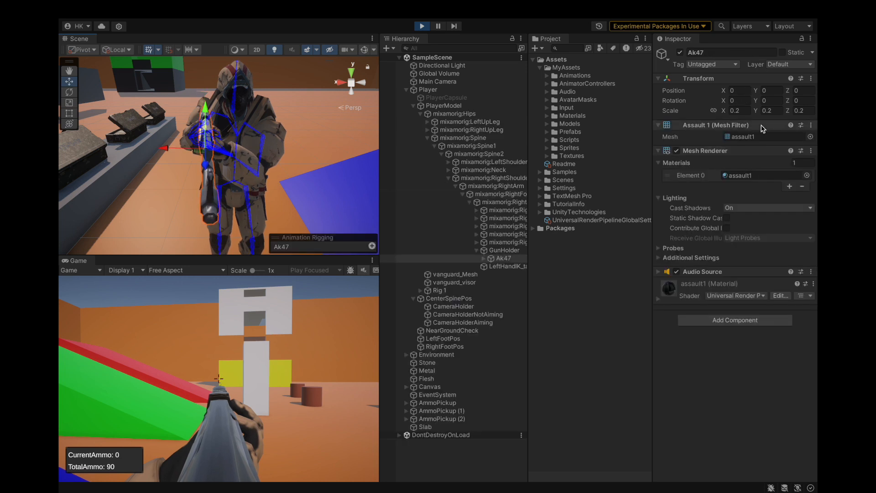
pyautogui.click(811, 79)
pyautogui.moveTo(745, 164)
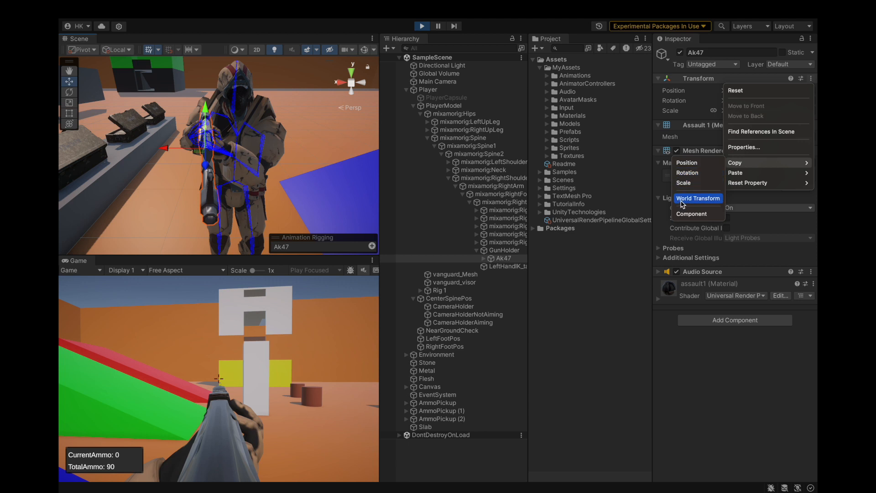
pyautogui.click(682, 199)
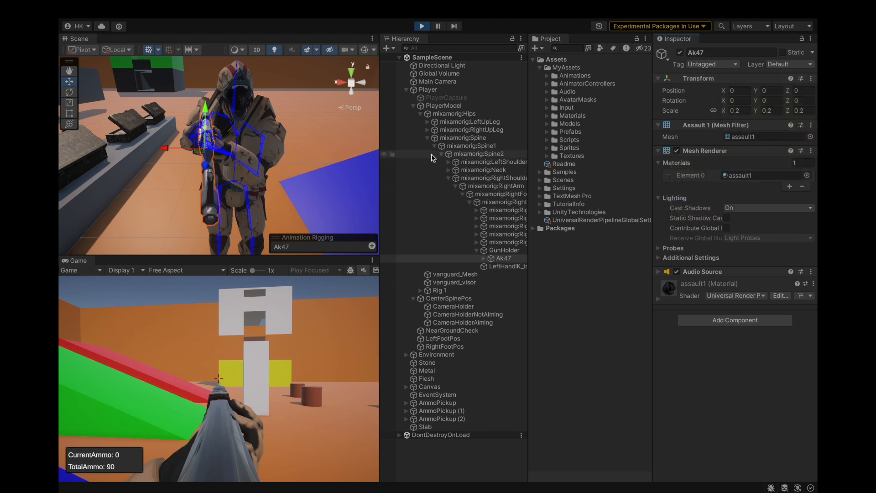
# Collapse PlayerModel and paste the copied world transform onto CameraHolderAiming.
pyautogui.click(413, 106)
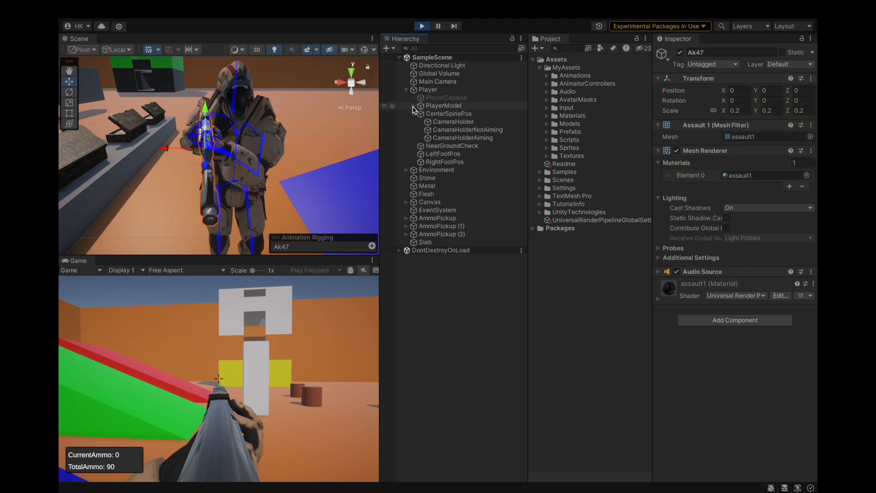
pyautogui.click(456, 137)
pyautogui.click(456, 130)
pyautogui.click(455, 122)
pyautogui.click(455, 130)
pyautogui.click(457, 137)
pyautogui.click(811, 78)
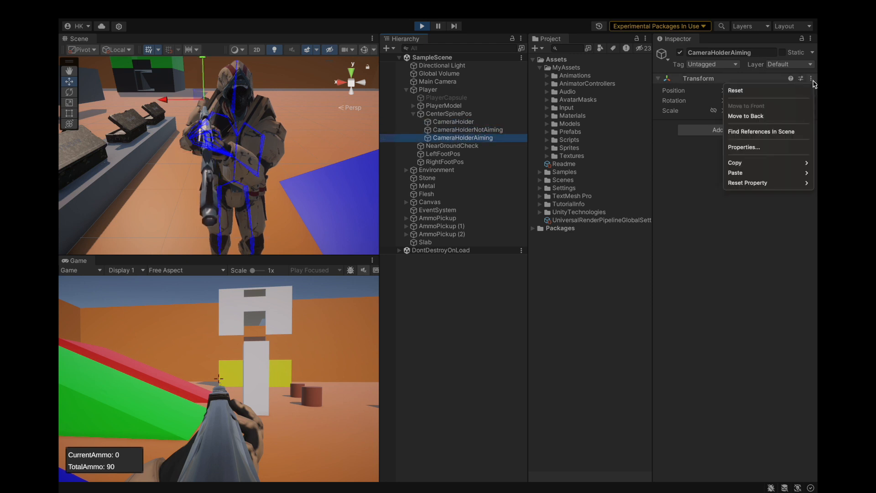
pyautogui.moveTo(753, 172)
pyautogui.click(702, 209)
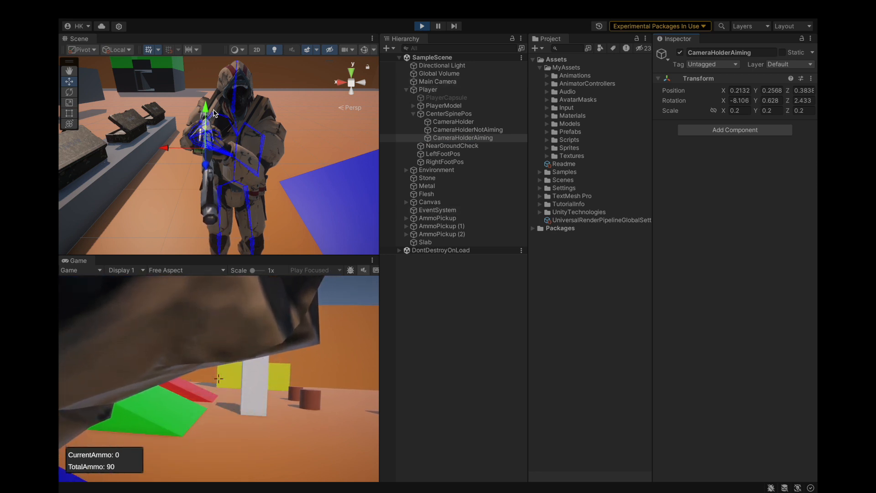
# Move CameraHolderAiming up and back behind the rifle sights, to about X 0.203, Y 0.392, Z 0.153.
pyautogui.moveTo(206, 112); pyautogui.dragTo(212, 64)
pyautogui.keyDown('alt'); pyautogui.moveTo(160, 145); pyautogui.dragTo(315, 141); pyautogui.keyUp('alt')
pyautogui.moveTo(252, 191); pyautogui.dragTo(271, 199, button='middle')
pyautogui.scroll(-3, 343, 151)
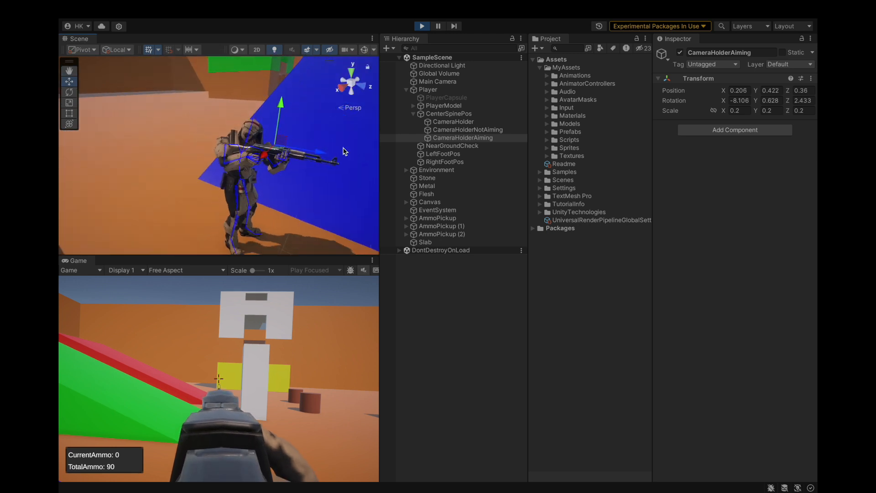
pyautogui.moveTo(344, 150); pyautogui.dragTo(310, 150, button='middle')
pyautogui.moveTo(289, 149)
pyautogui.mouseDown()
pyautogui.moveTo(256, 150)
pyautogui.moveTo(358, 157)
pyautogui.moveTo(277, 156)
pyautogui.mouseUp()
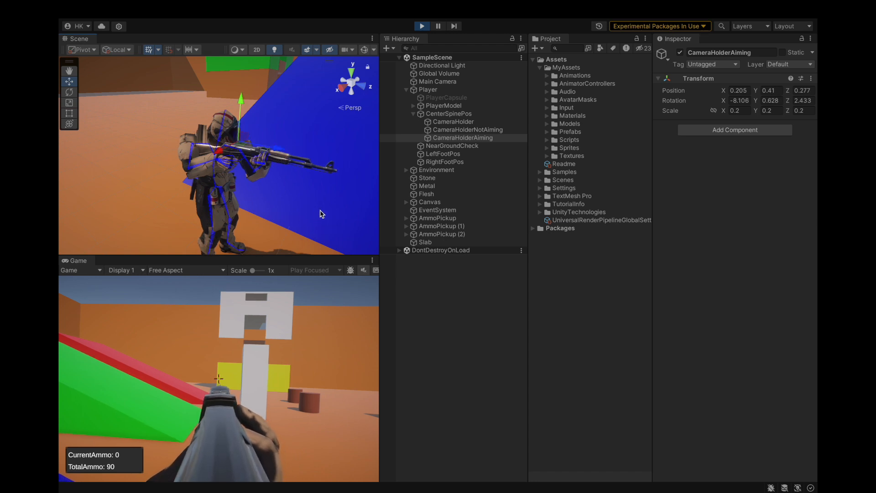
pyautogui.moveTo(280, 153); pyautogui.dragTo(259, 152)
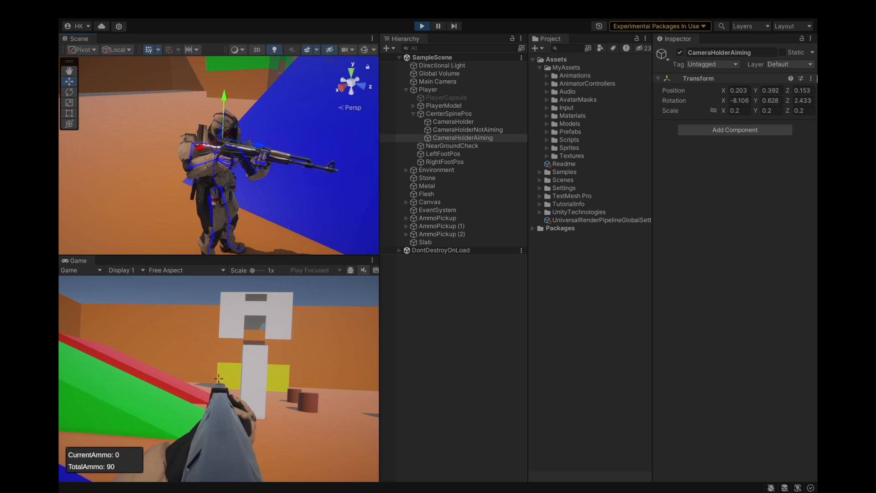
# Set the scale of CameraHolderAiming to 1 on all axes and copy its Transform component.
pyautogui.click(811, 79)
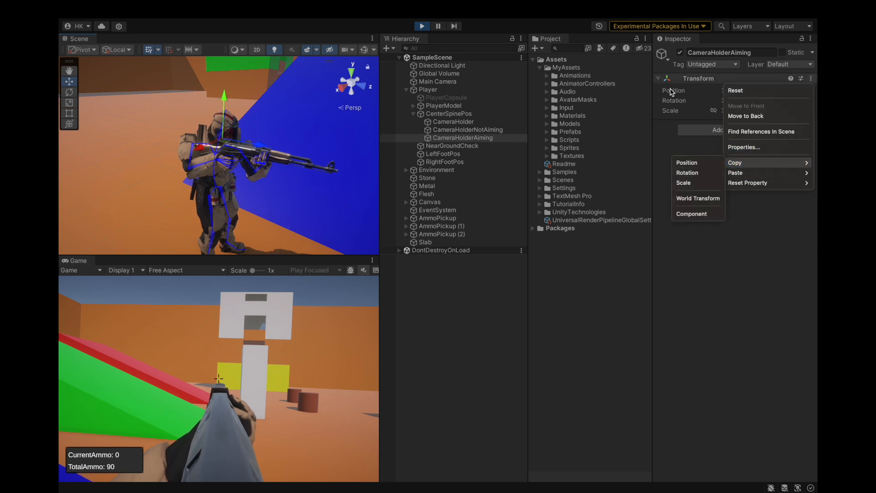
pyautogui.click(672, 101)
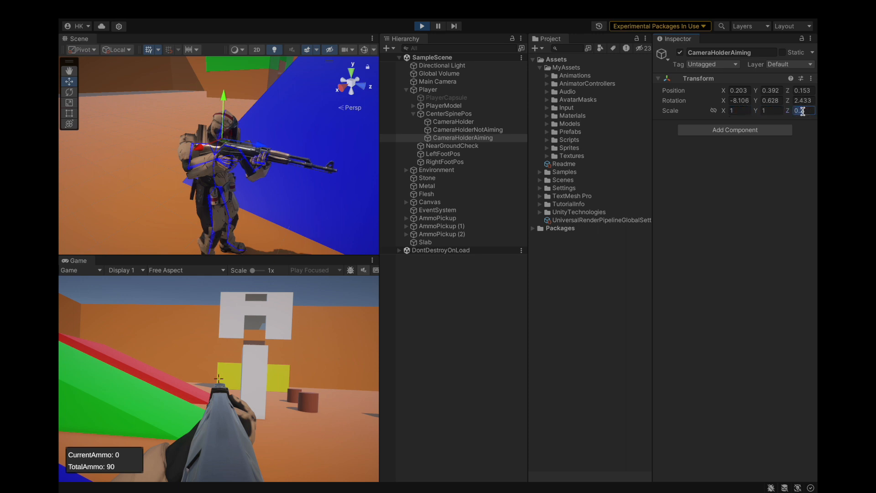
pyautogui.click(810, 79)
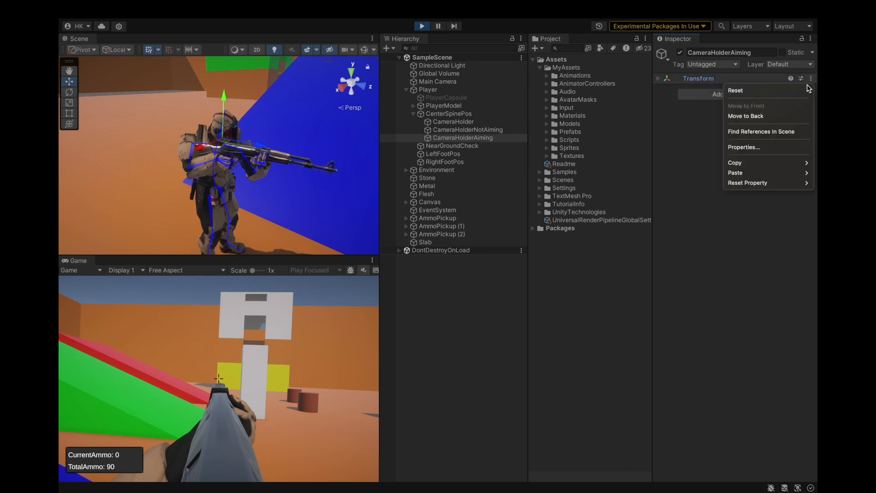
pyautogui.moveTo(753, 163)
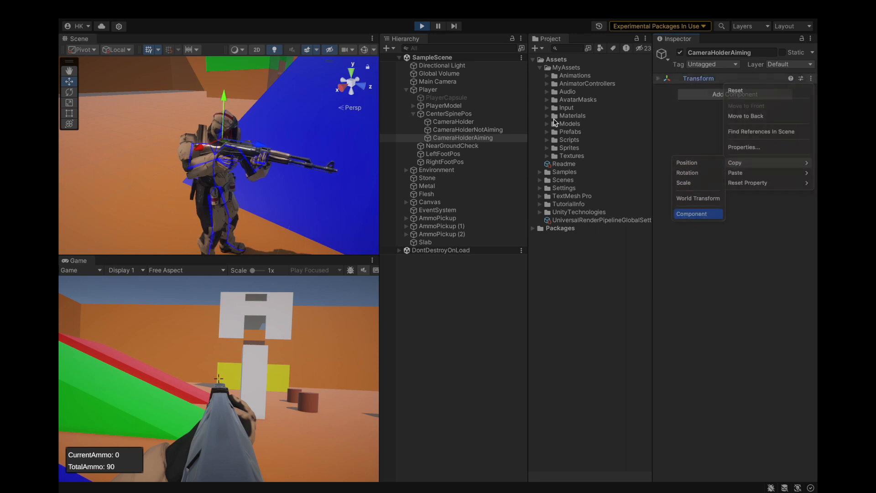
pyautogui.click(692, 214)
# Exit play mode, paste the copied Transform values onto CameraHolderAiming and save the project.
pyautogui.click(424, 26)
pyautogui.click(811, 78)
pyautogui.click(691, 233)
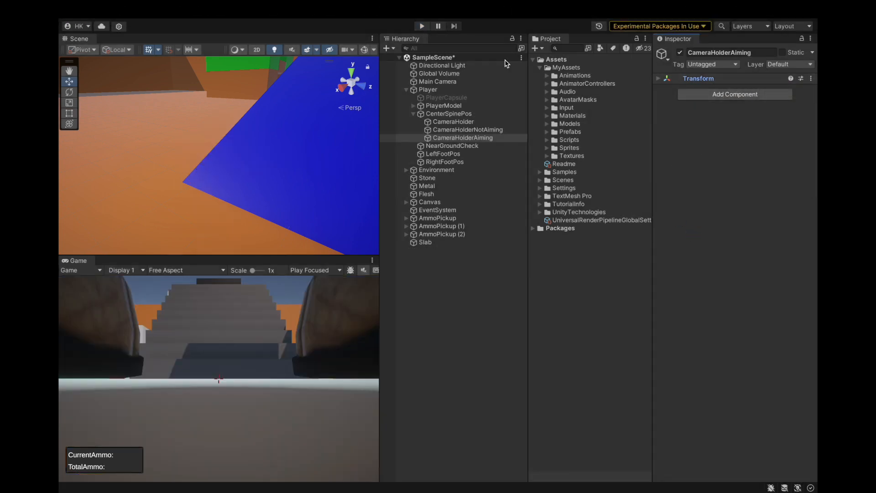
pyautogui.click(119, 9)
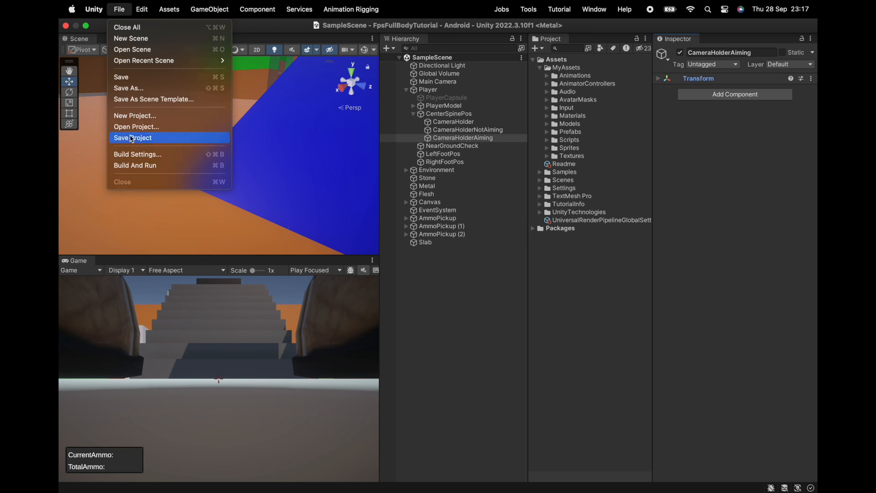
pyautogui.click(119, 137)
# Collapse the Player, frame it in the Scene view and start play mode.
pyautogui.click(400, 89)
pyautogui.click(406, 90)
pyautogui.press('f')
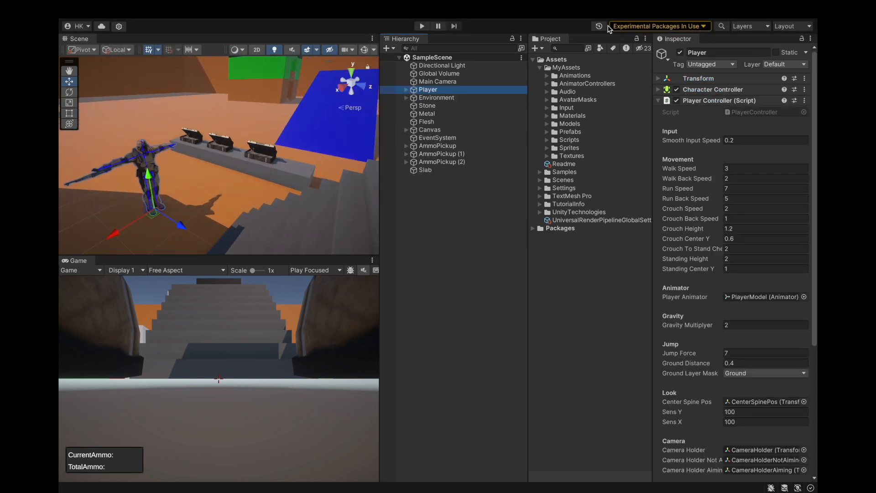
pyautogui.moveTo(621, 8)
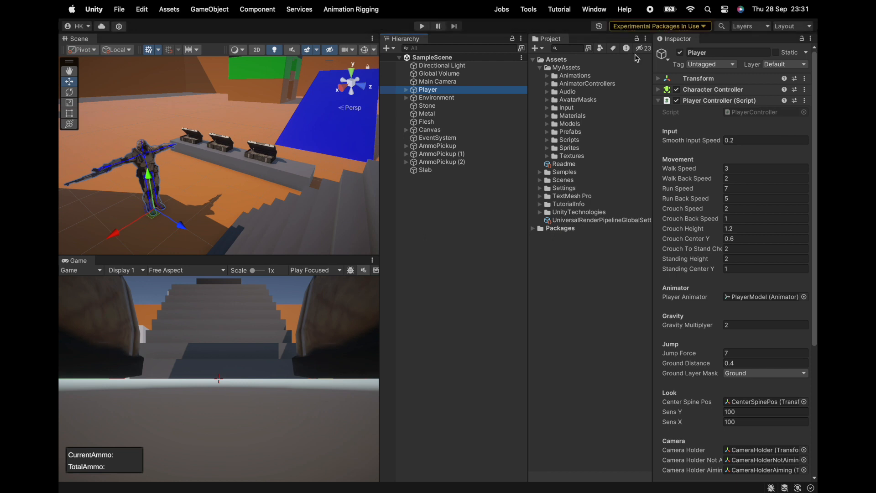
pyautogui.press('super+p')
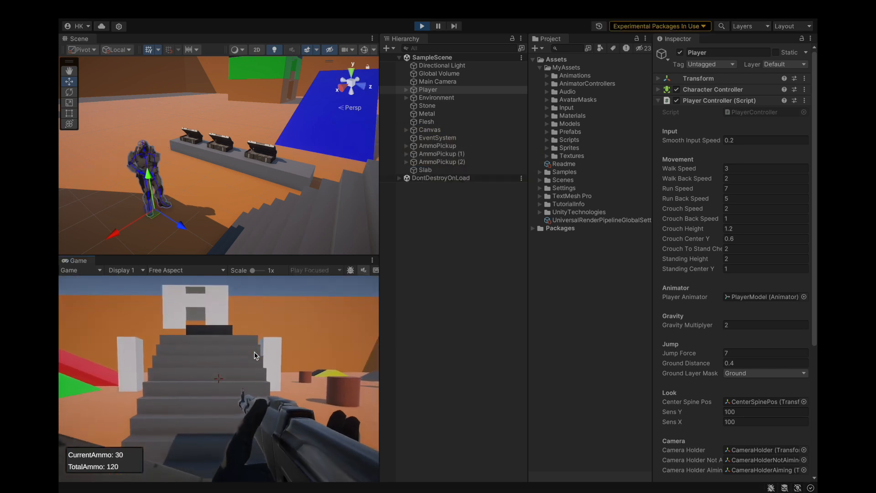
# Switch the rifle in and out of aiming and fire about half the magazine to check the sight view.
pyautogui.rightClick(254, 352)
pyautogui.rightClick(255, 352)
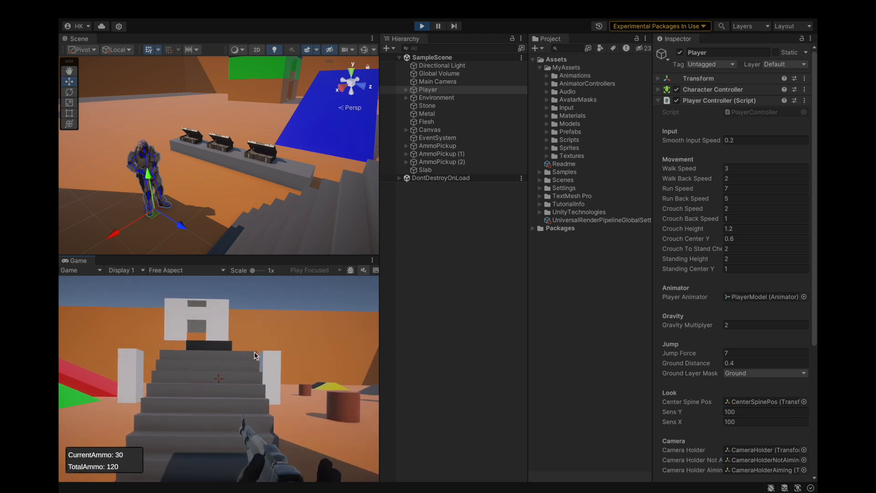
pyautogui.rightClick(254, 352)
pyautogui.click(254, 352)
pyautogui.click(254, 352)
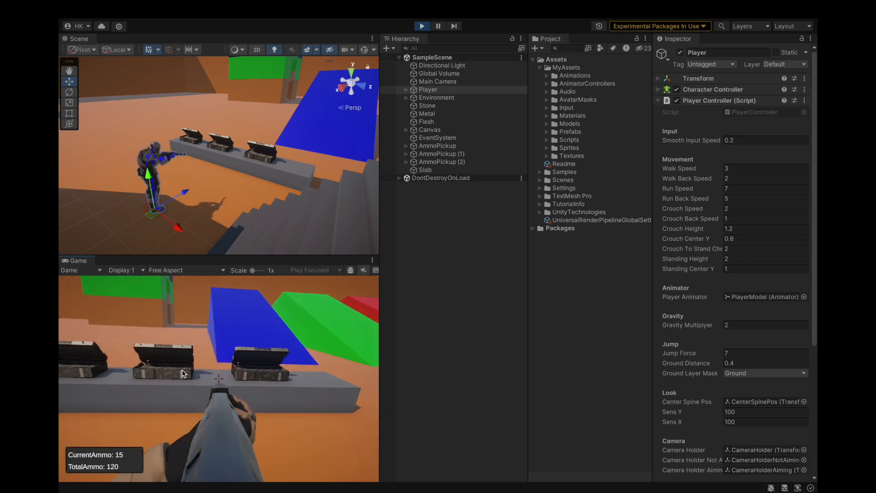
# Walk, turn and jump with the aiming player around the ammo crates to check the sight alignment in motion.
pyautogui.press('w')
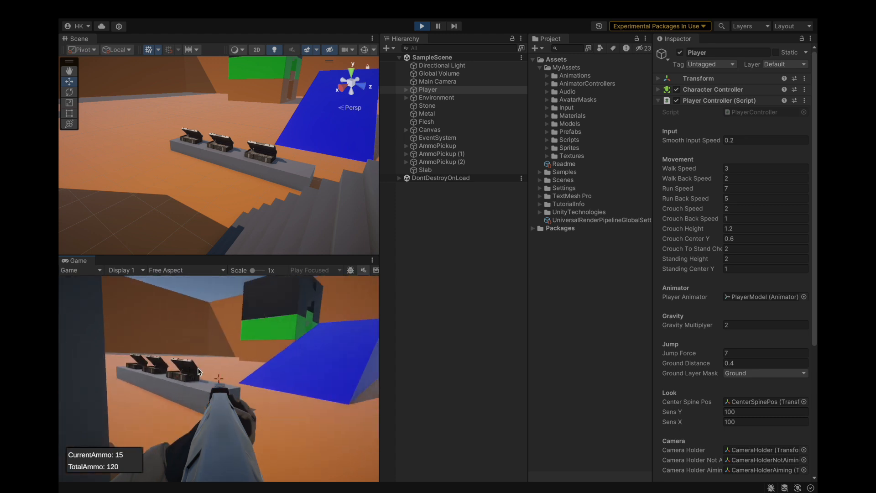
pyautogui.press('s')
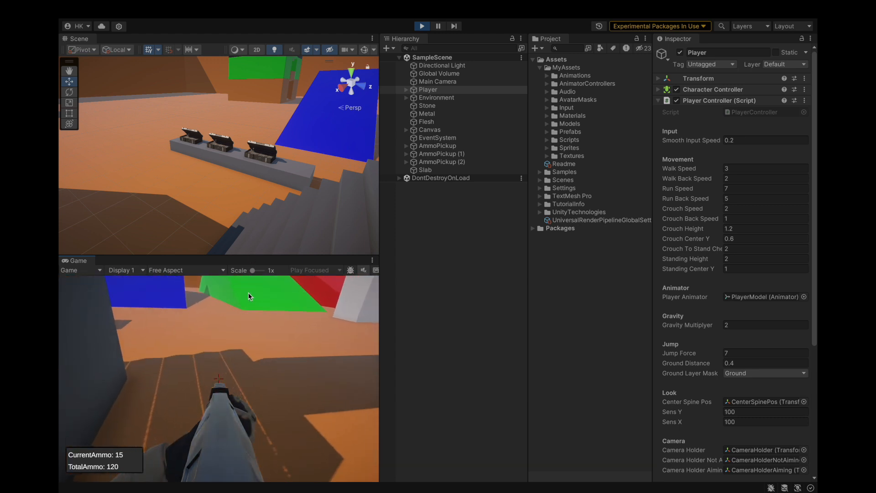
pyautogui.press('w')
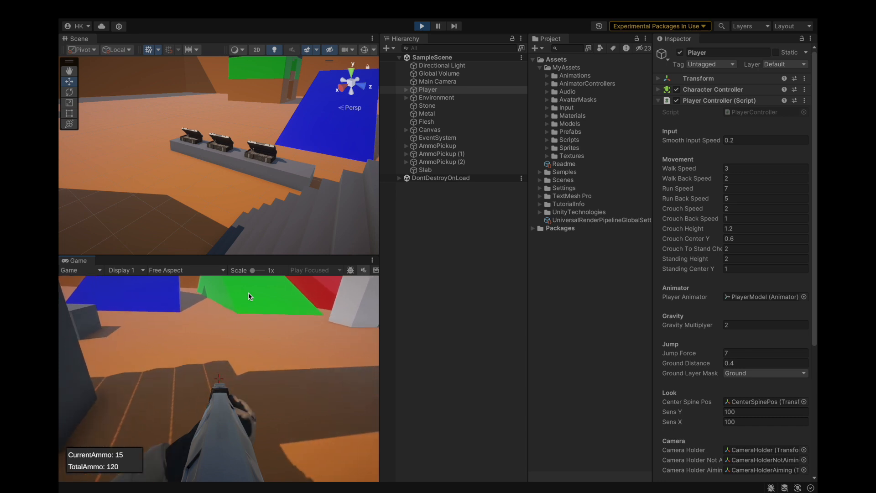
pyautogui.press('w')
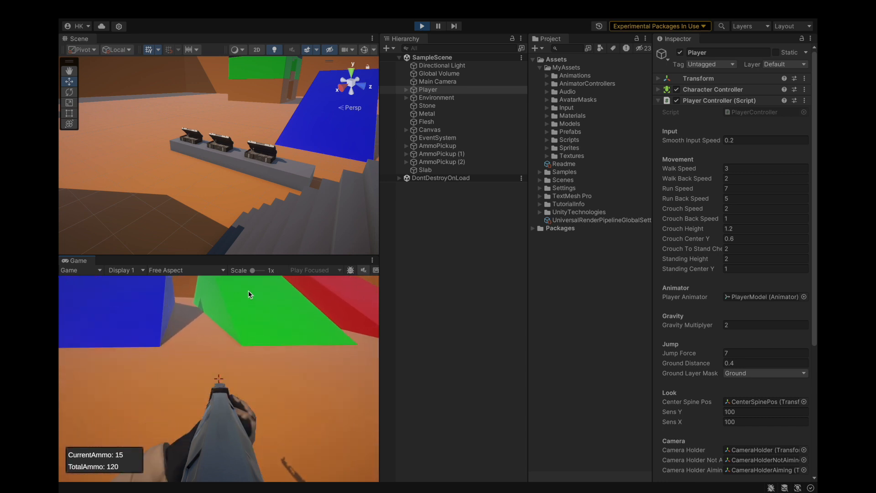
pyautogui.press('w')
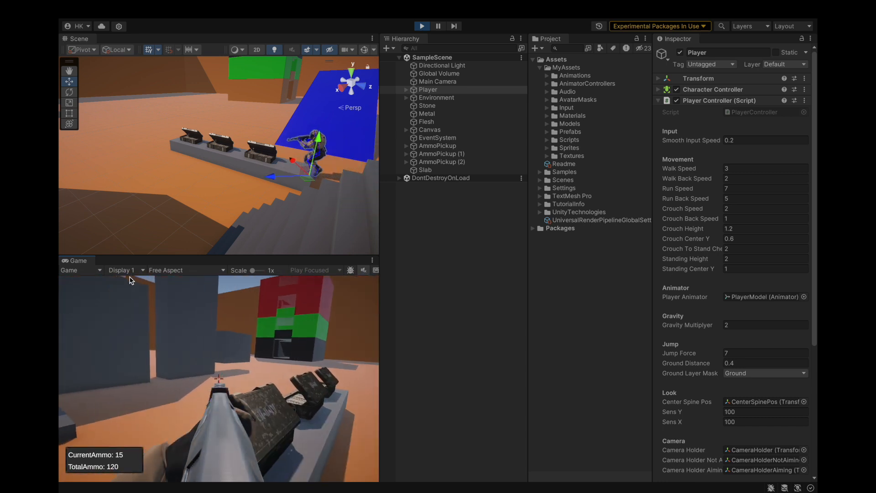
pyautogui.press('w')
pyautogui.press('space')
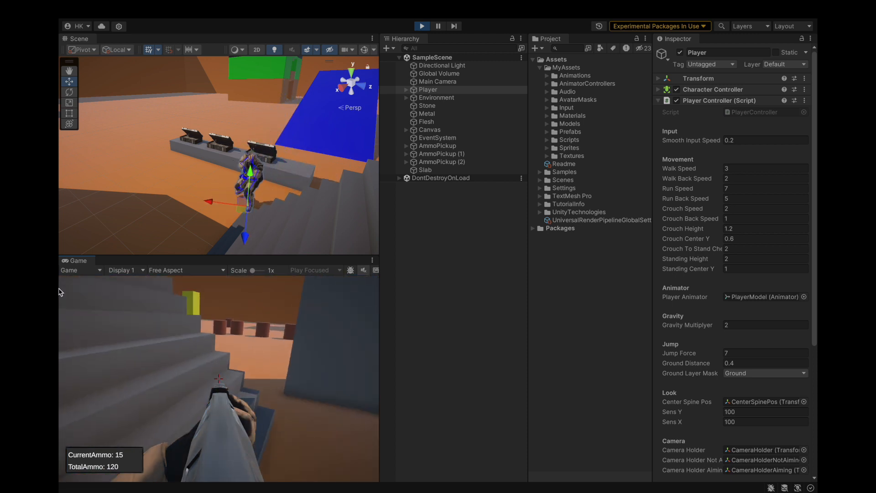
# Fire the rifle while moving the aiming player over the stairs and strafing to check that the sights match the crosshair.
pyautogui.click(59, 292)
pyautogui.press('w')
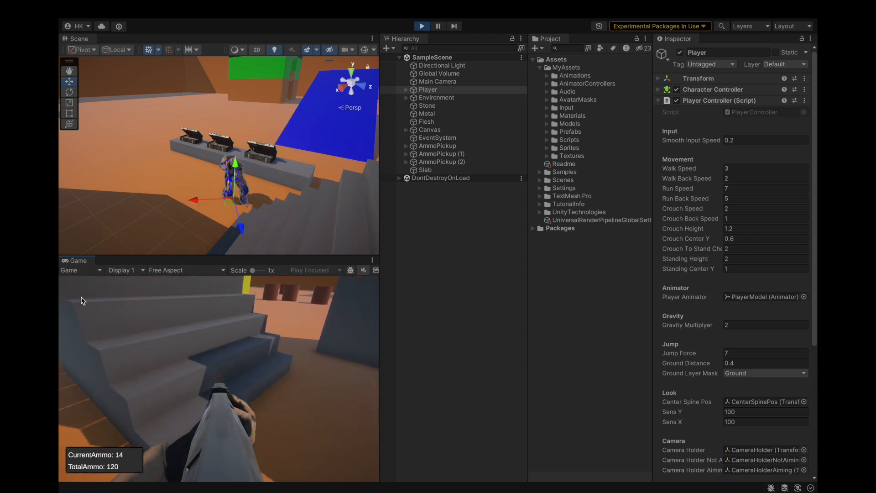
pyautogui.press('w')
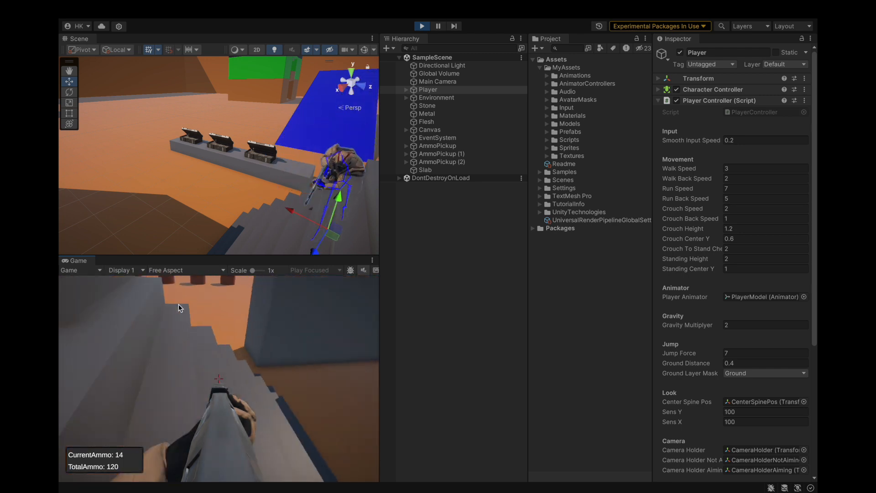
pyautogui.press('w')
pyautogui.moveTo(312, 293); pyautogui.dragTo(320, 290)
pyautogui.press('d')
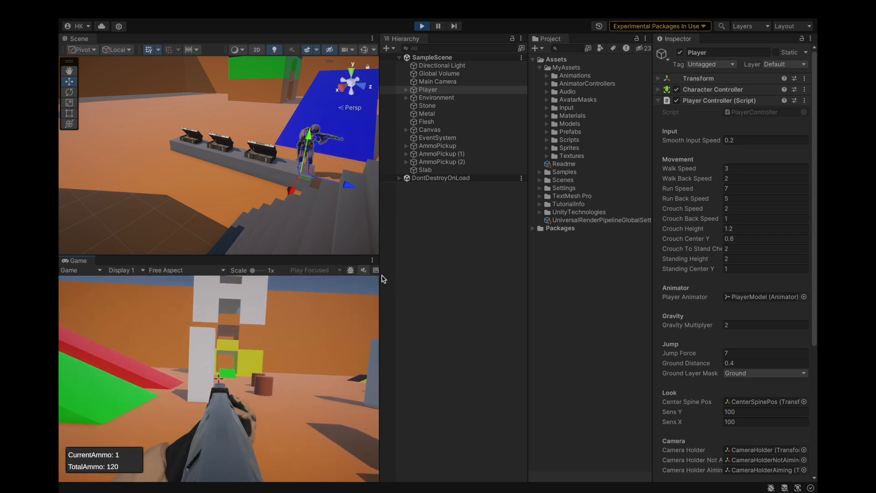
# Jump and strafe with the aiming player near the stairs to check the sight alignment.
pyautogui.press('space')
pyautogui.press('d')
pyautogui.press('d')
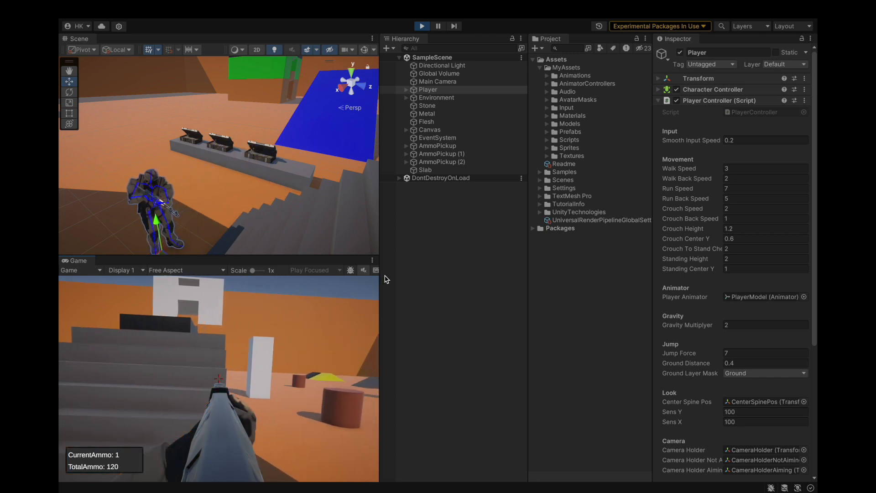
pyautogui.press('a')
# Select CameraHolderAiming under the Player's CenterSpinePos, show its transform values and examine it from behind the rifle in the Scene view.
pyautogui.click(406, 90)
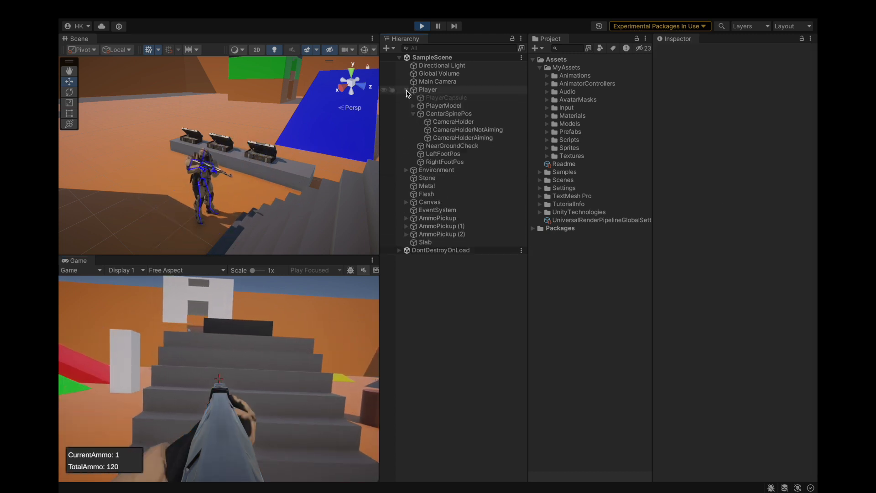
pyautogui.click(452, 137)
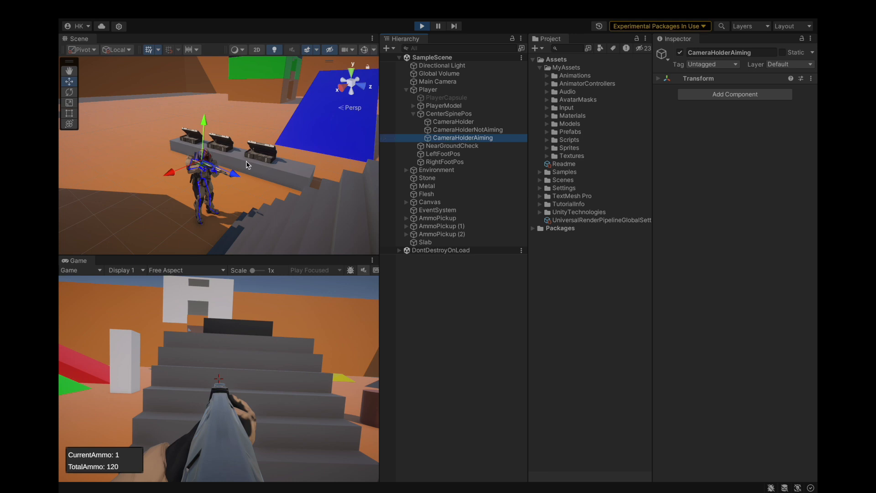
pyautogui.press('f')
pyautogui.click(680, 80)
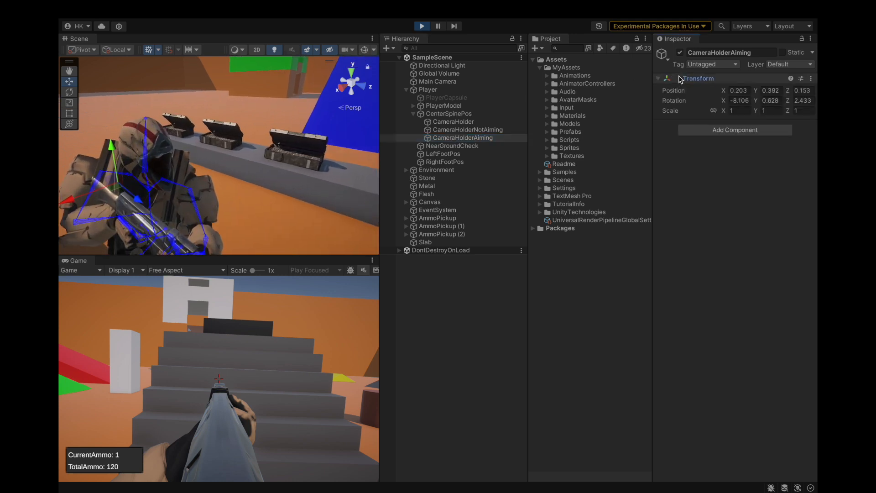
pyautogui.scroll(-5, 271, 163)
pyautogui.scroll(5, 246, 175)
pyautogui.keyDown('alt'); pyautogui.moveTo(276, 194); pyautogui.dragTo(143, 149); pyautogui.keyUp('alt')
pyautogui.scroll(-5, 248, 187)
pyautogui.scroll(5, 248, 188)
pyautogui.press('f')
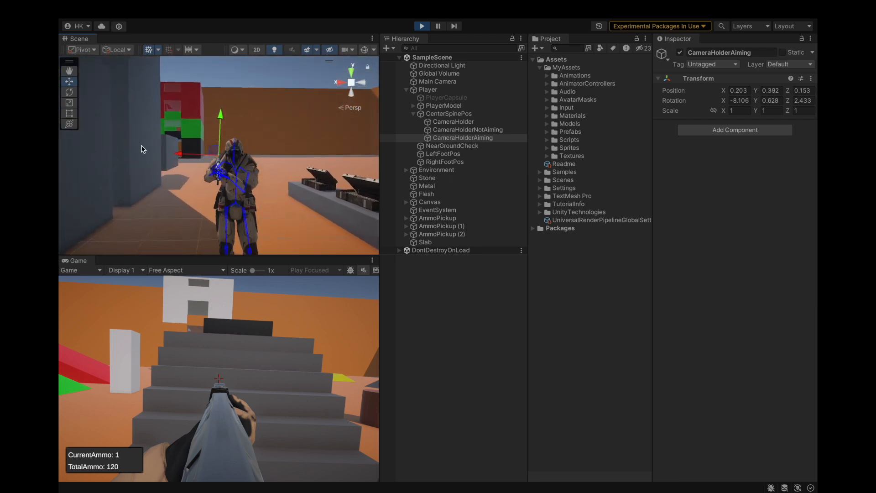
pyautogui.scroll(6, 192, 144)
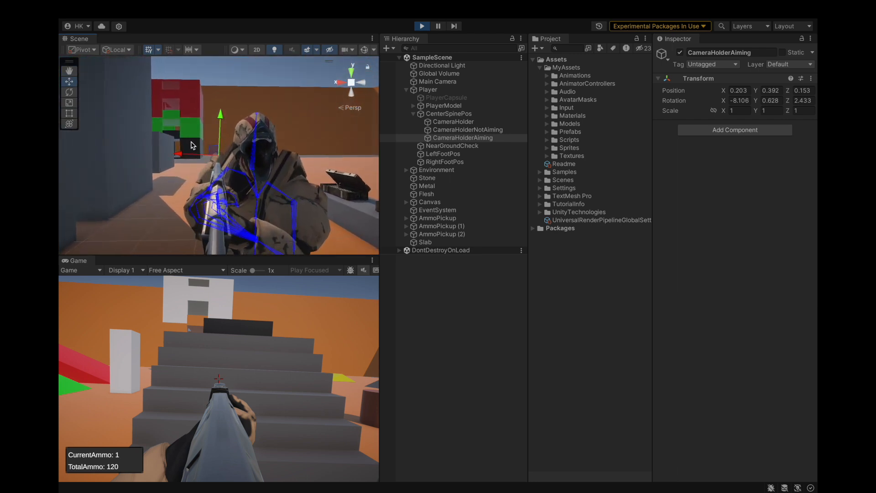
pyautogui.keyDown('alt'); pyautogui.moveTo(292, 148); pyautogui.dragTo(268, 135); pyautogui.keyUp('alt')
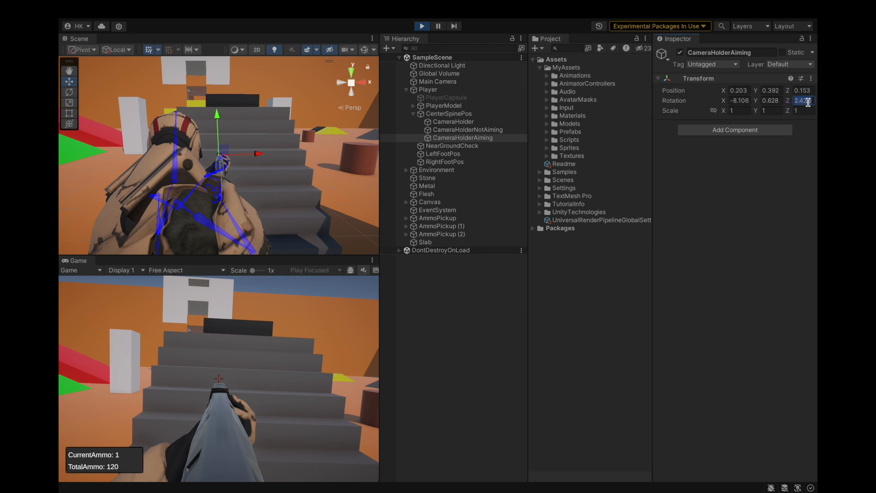
# Try a Z rotation of 0 on CameraHolderAiming and undo it.
pyautogui.write('0')
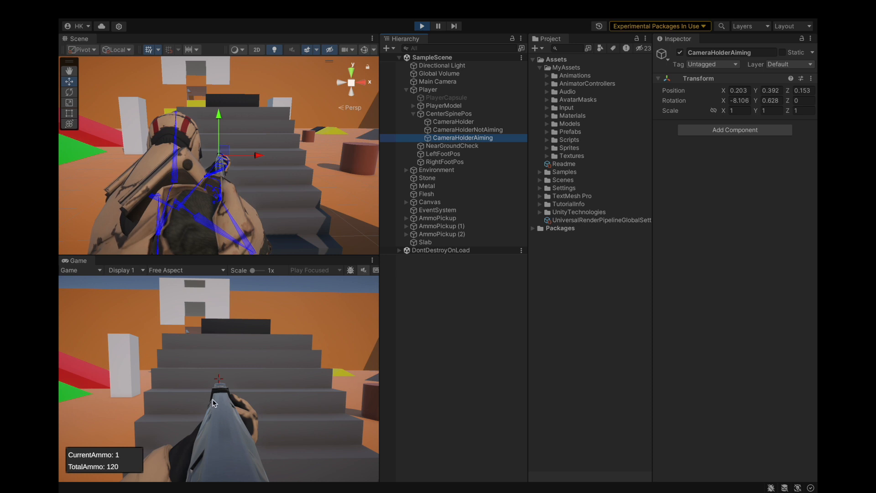
pyautogui.hotkey('ctrl', 'z')
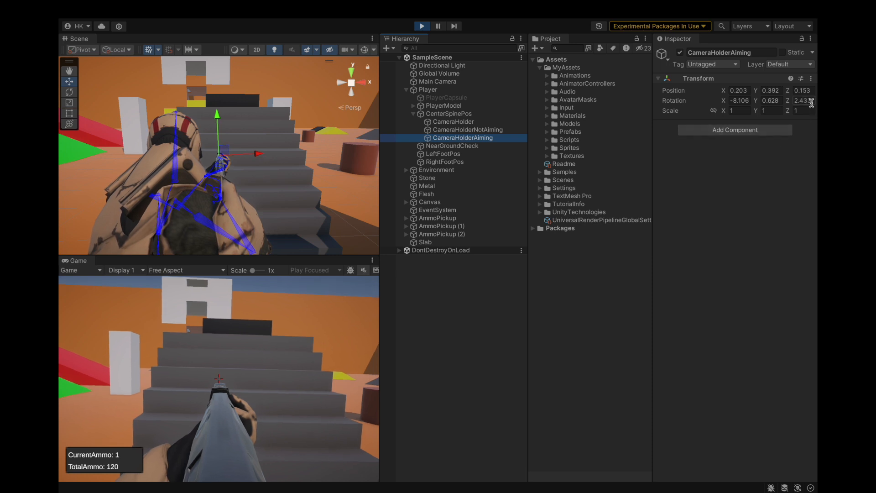
# Open the Animation window for PlayerModel and switch the displayed clip to Rifle Aiming Idle.
pyautogui.press('super+6')
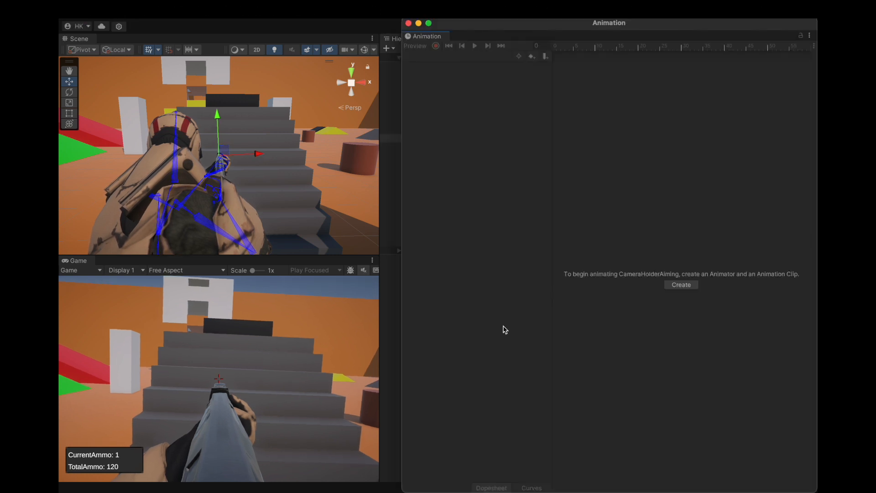
pyautogui.moveTo(454, 28); pyautogui.dragTo(471, 42)
pyautogui.click(434, 106)
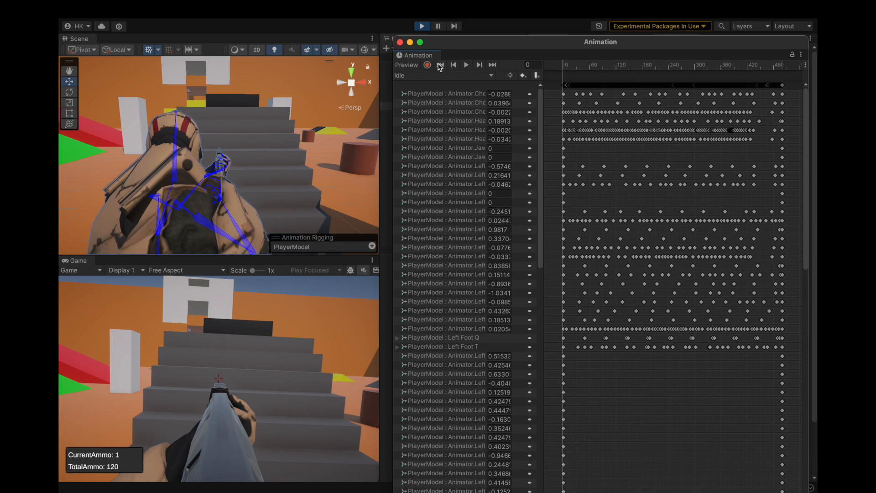
pyautogui.click(435, 77)
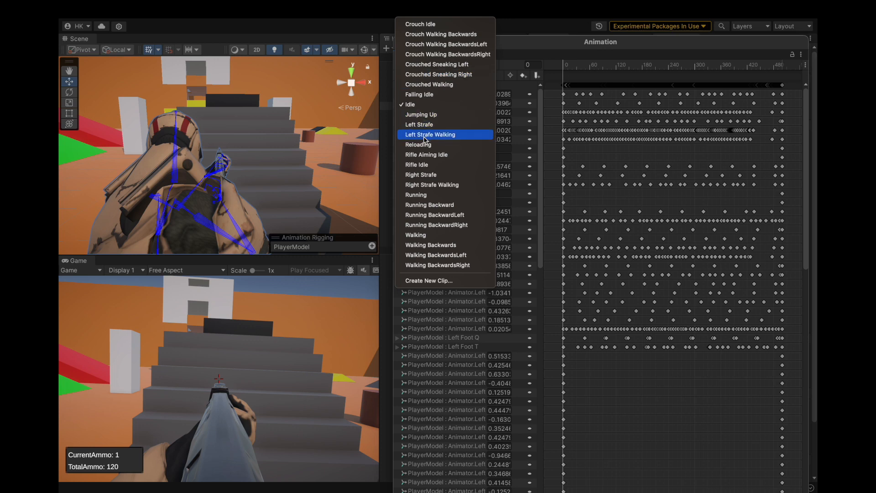
pyautogui.click(423, 165)
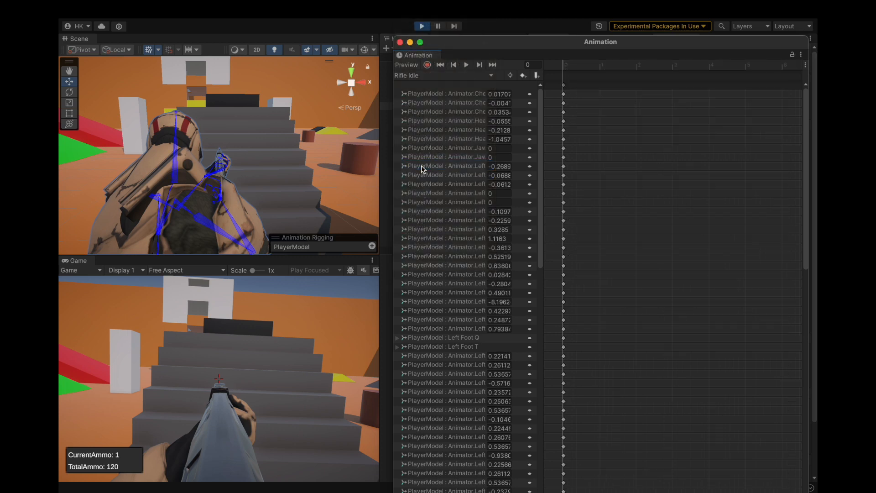
pyautogui.click(430, 75)
pyautogui.click(424, 155)
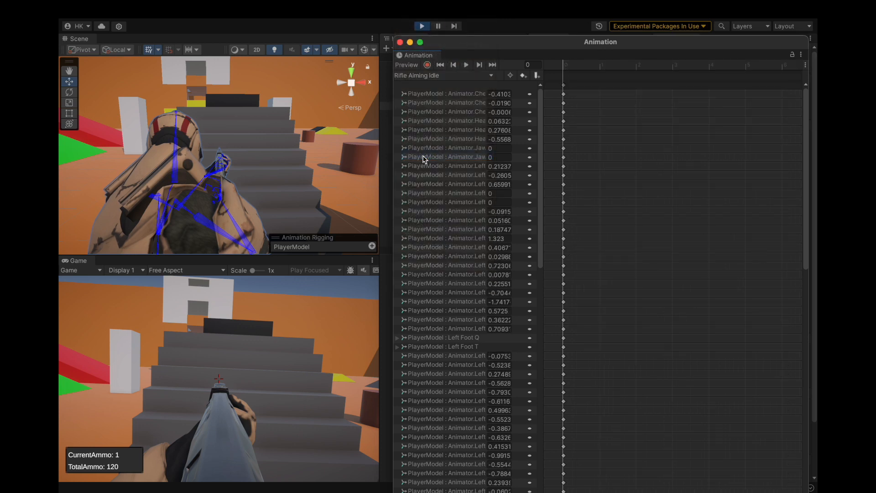
# Try 0.65 and 0.64 for the right-side Animator property at 0.63 in Rifle Aiming Idle, set it to 0.635 and close the Animation window.
pyautogui.scroll(10, 298, 168)
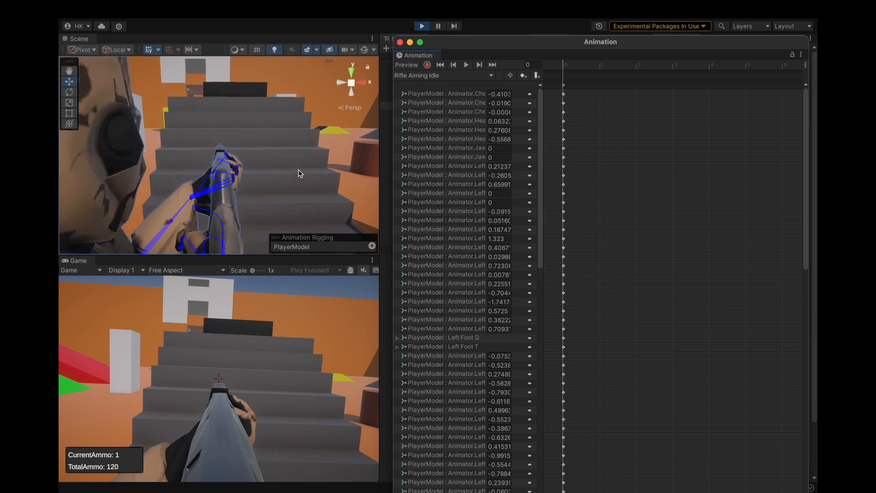
pyautogui.scroll(5, 251, 118)
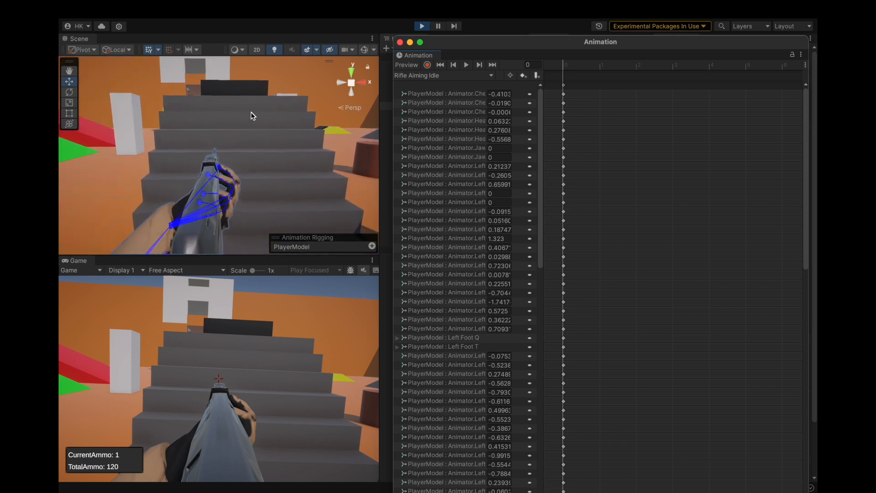
pyautogui.scroll(3, 265, 150)
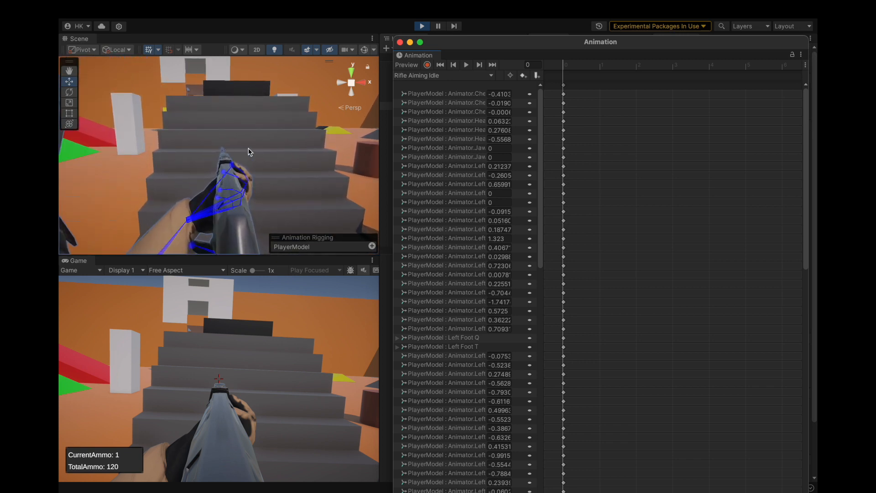
pyautogui.scroll(-15, 486, 337)
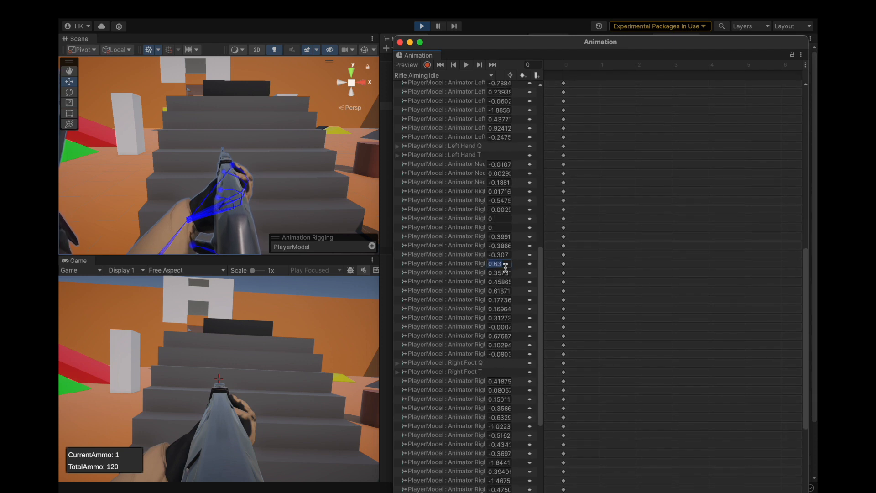
pyautogui.press('BackSpace')
pyautogui.press('BackSpace')
pyautogui.write('65')
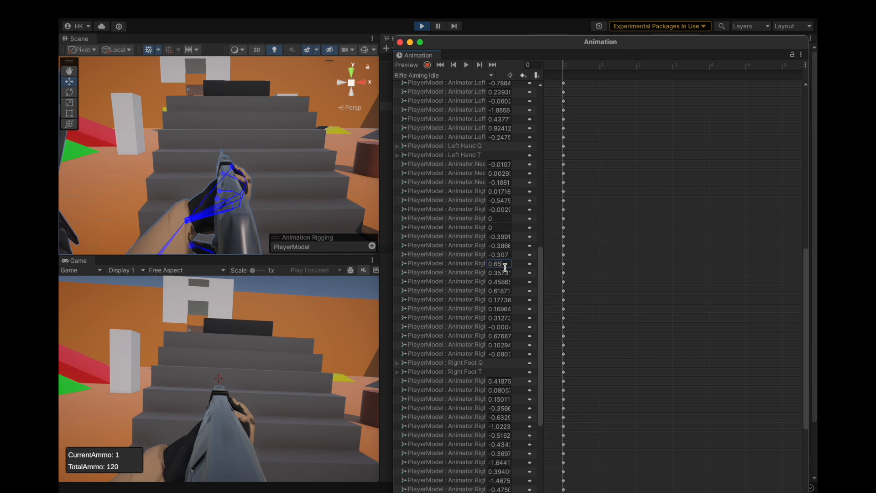
pyautogui.press('BackSpace')
pyautogui.write('4')
pyautogui.press('BackSpace')
pyautogui.write('3')
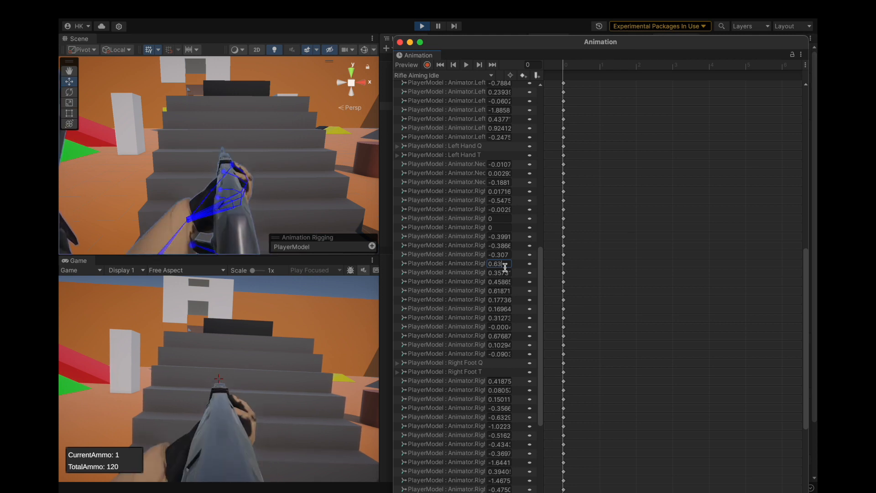
pyautogui.write('5')
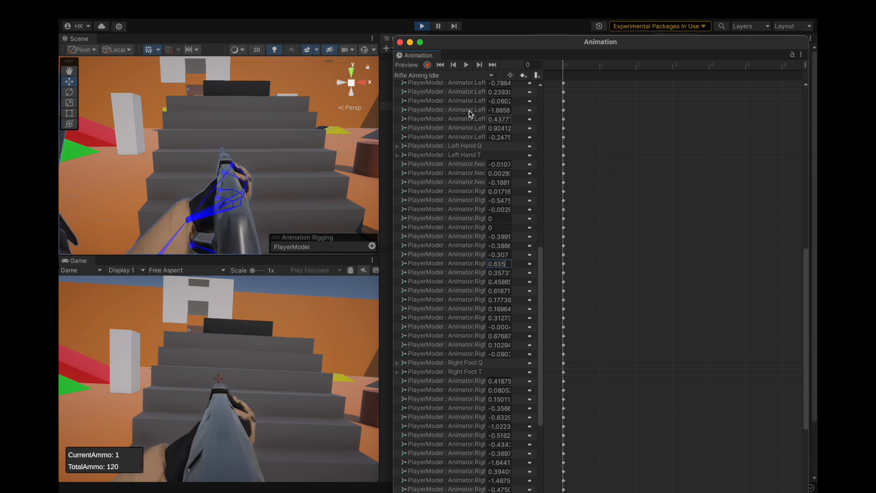
pyautogui.click(400, 43)
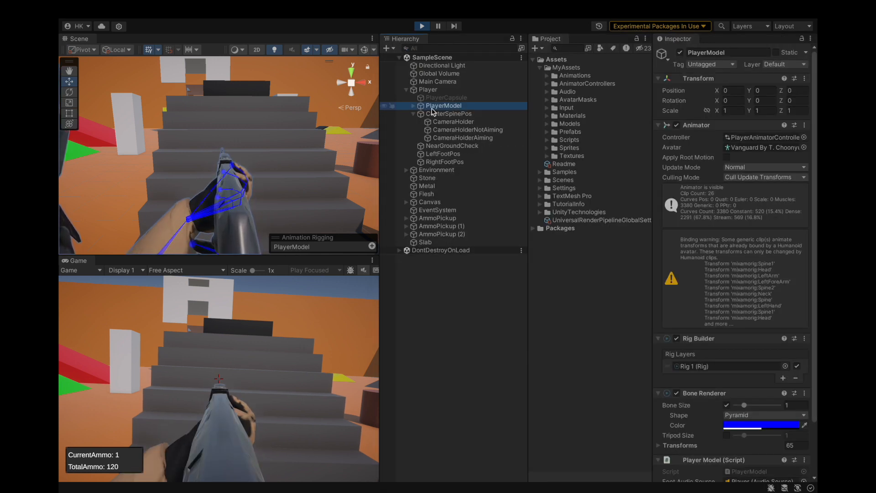
# Copy the world transform of the Ak47 under PlayerModel's GunHolder.
pyautogui.click(414, 106)
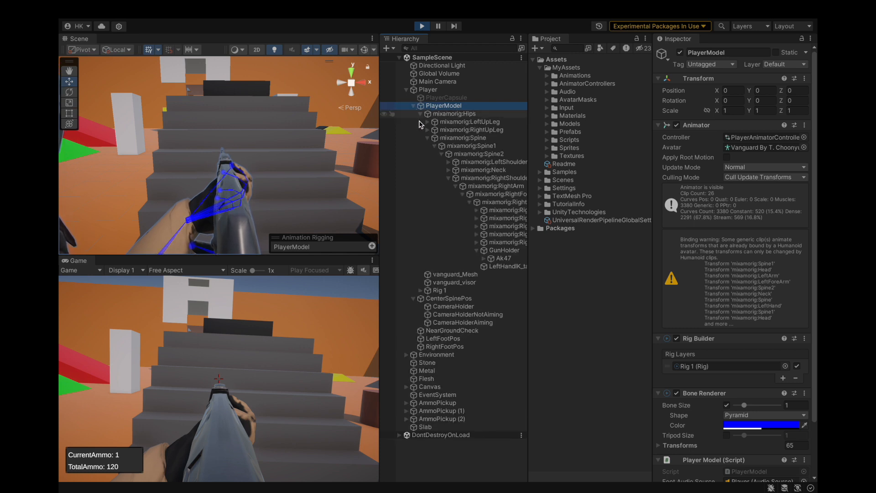
pyautogui.click(502, 258)
pyautogui.click(811, 79)
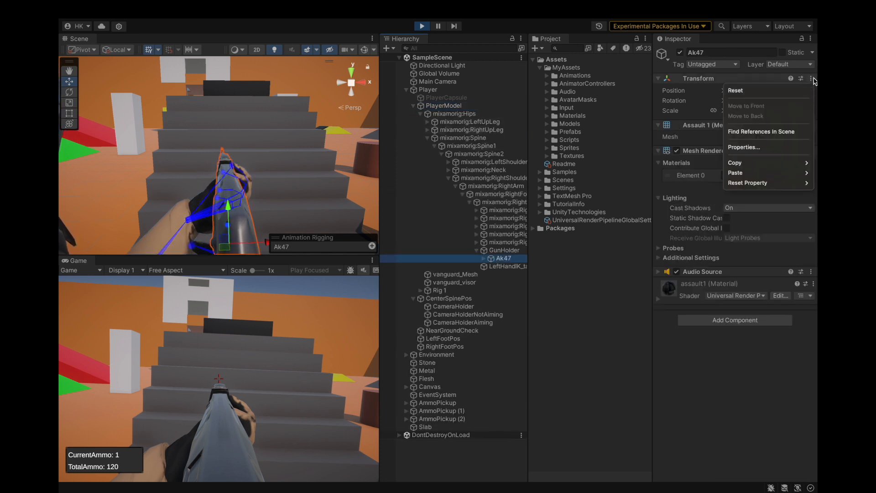
pyautogui.moveTo(738, 166)
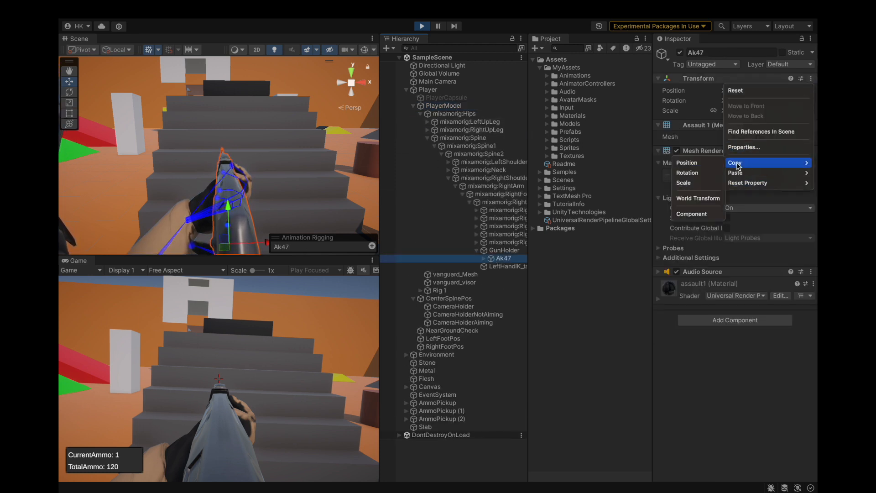
pyautogui.click(698, 198)
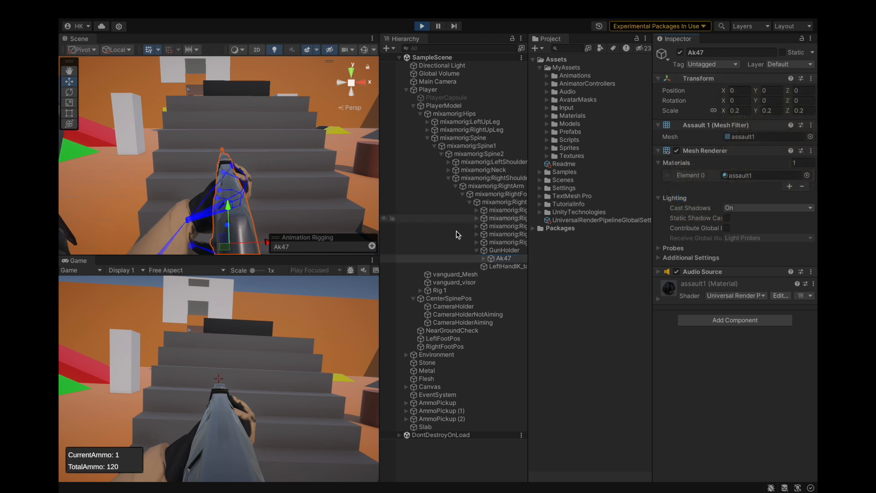
# Paste the copied Ak47 world transform onto CameraHolderAiming.
pyautogui.click(443, 323)
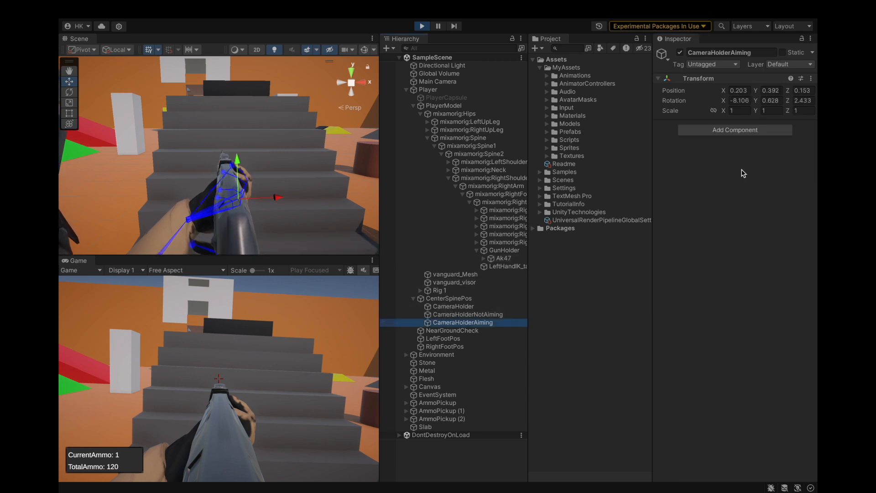
pyautogui.click(811, 79)
pyautogui.moveTo(776, 173)
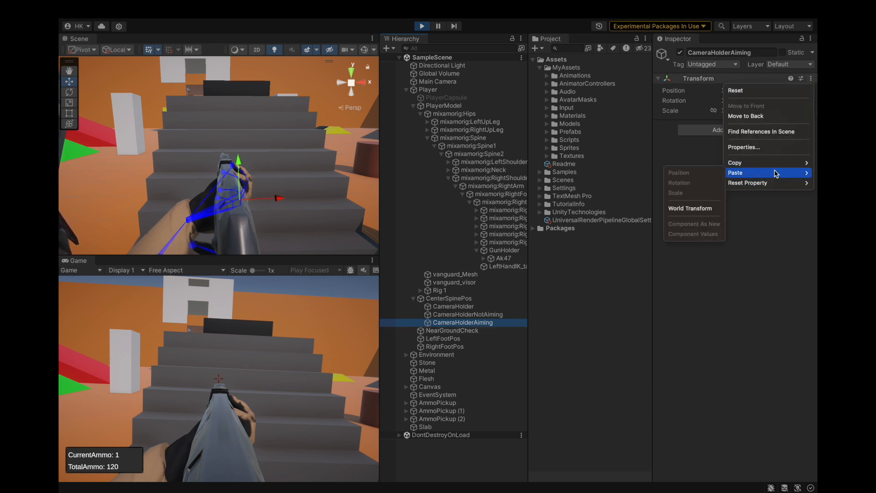
pyautogui.click(706, 209)
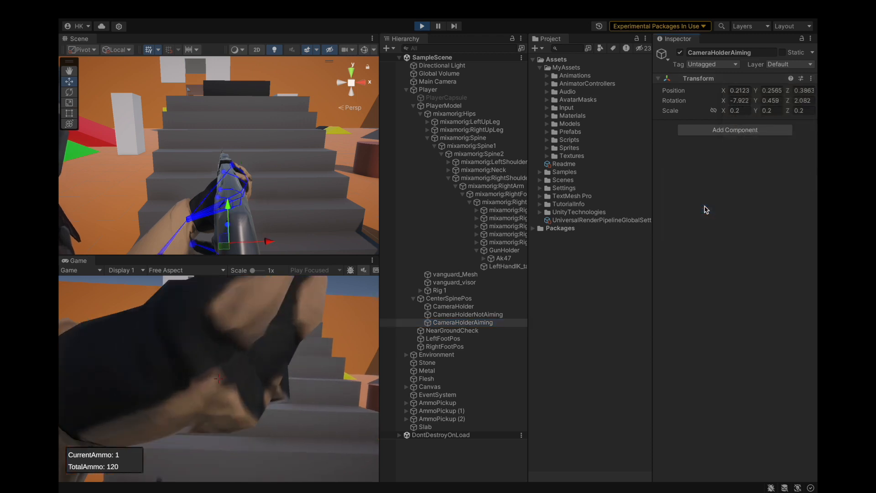
# Raise CameraHolderAiming above the rifle to a Y position of about 0.423 and set its Z rotation to 0.
pyautogui.moveTo(230, 212); pyautogui.dragTo(228, 121)
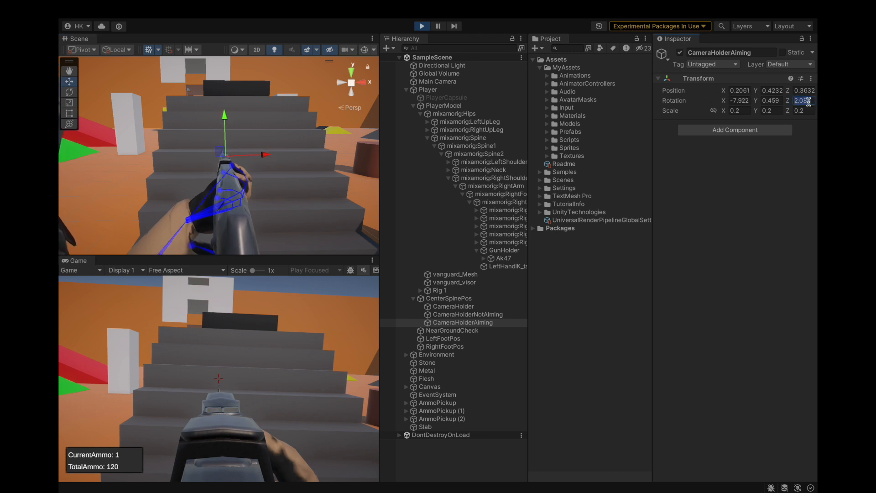
pyautogui.write('0')
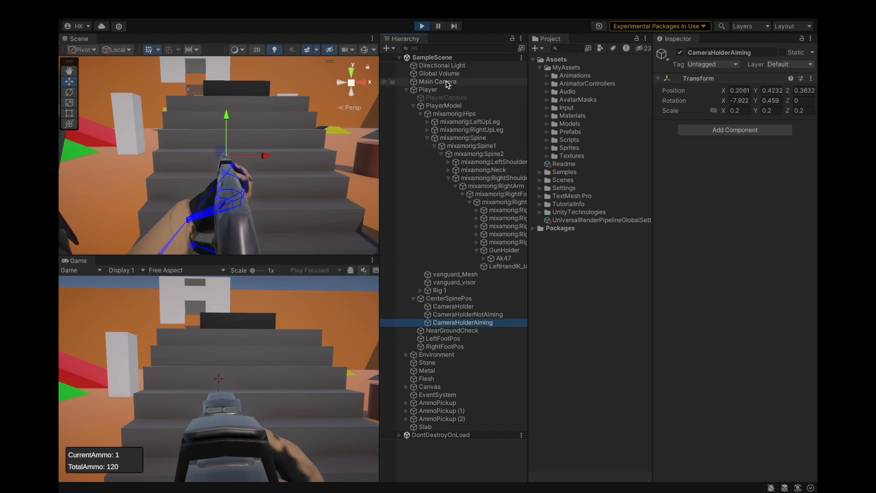
# Open the Animation window for PlayerModel and widen its property column until the full Animator property names are readable.
pyautogui.press('super+6')
pyautogui.moveTo(437, 40); pyautogui.dragTo(462, 21)
pyautogui.click(443, 106)
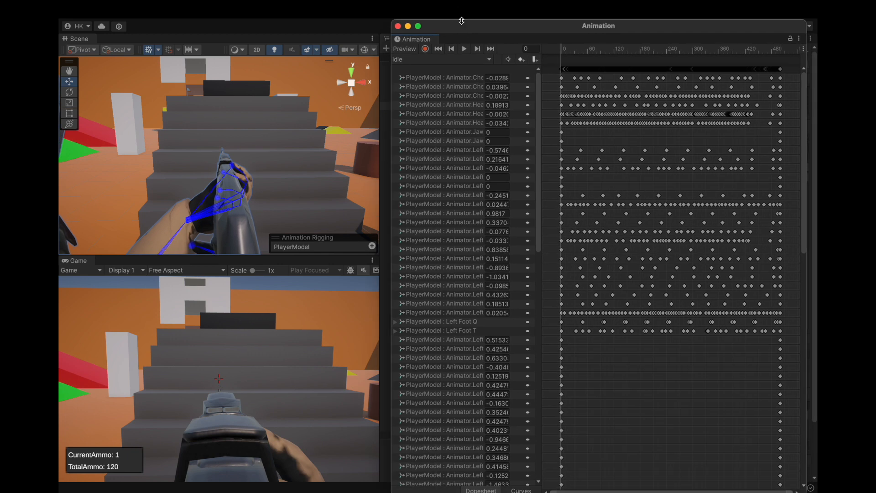
pyautogui.scroll(-20, 472, 312)
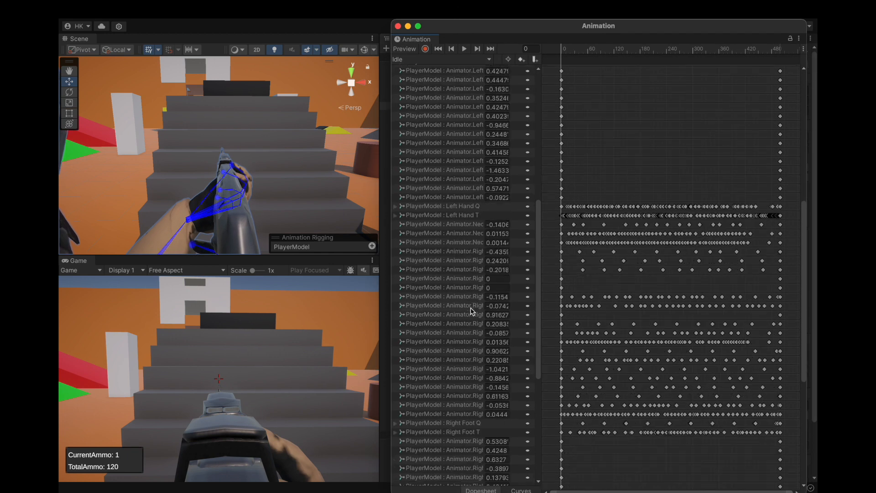
pyautogui.scroll(10, 472, 311)
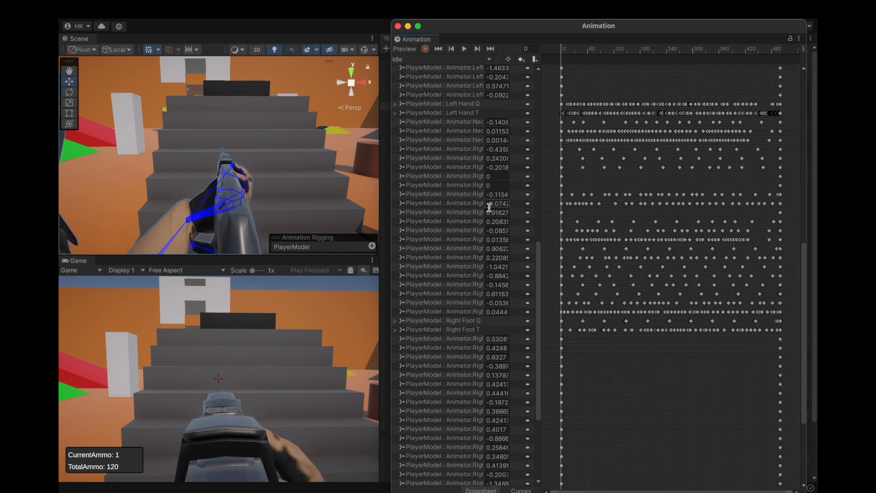
pyautogui.scroll(7, 491, 313)
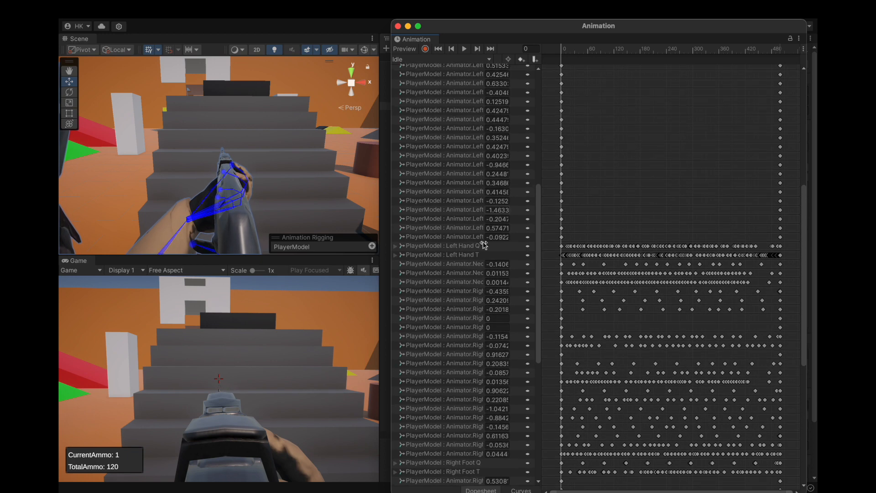
pyautogui.scroll(-8, 487, 326)
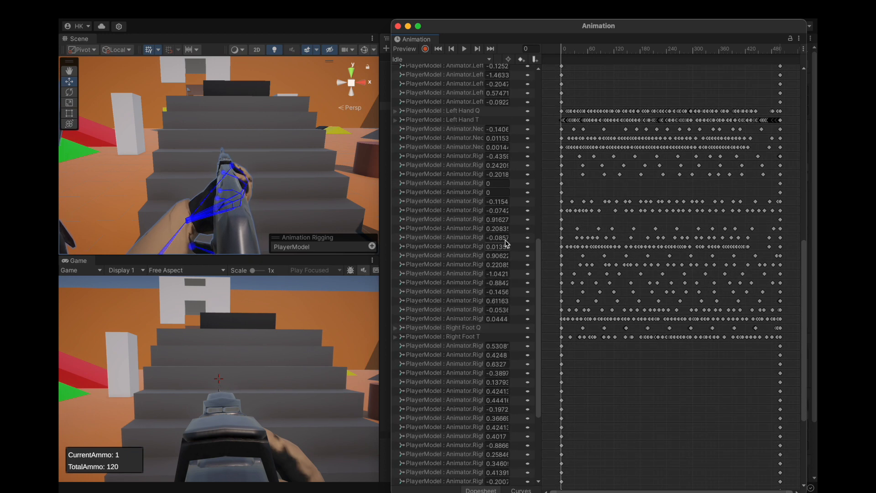
pyautogui.scroll(6, 489, 337)
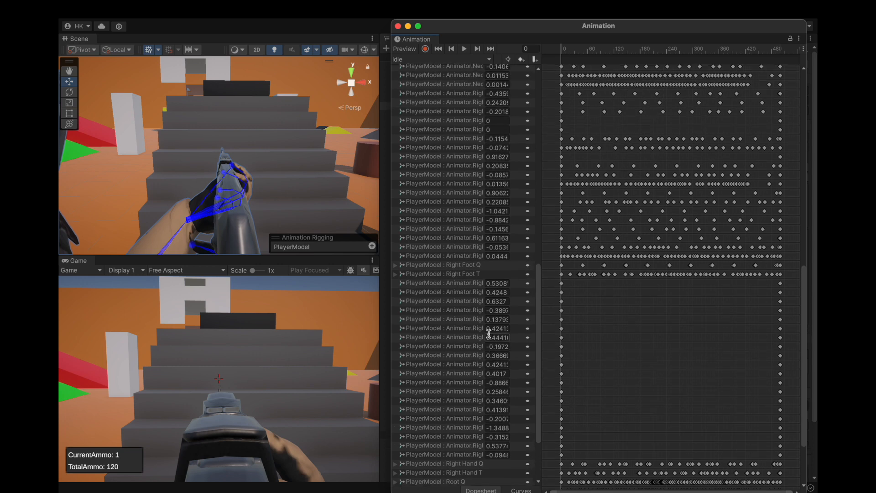
pyautogui.scroll(1, 539, 261)
pyautogui.moveTo(542, 261); pyautogui.dragTo(619, 261)
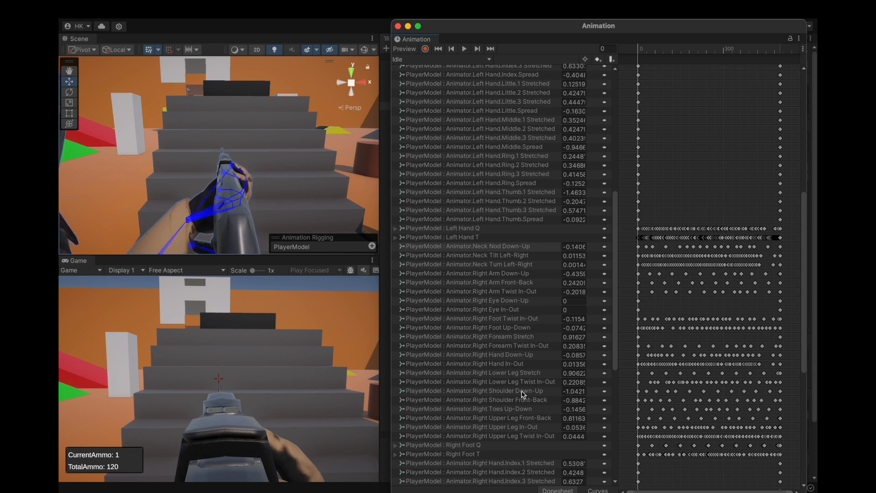
pyautogui.scroll(-3, 524, 395)
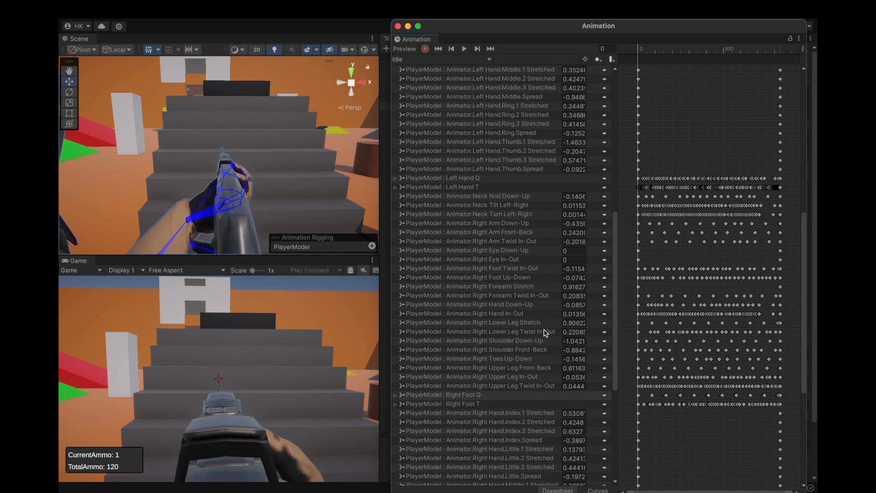
# Switch to the Rifle Aiming Idle clip and set Right Forearm Twist In-Out to 0.63.
pyautogui.click(452, 59)
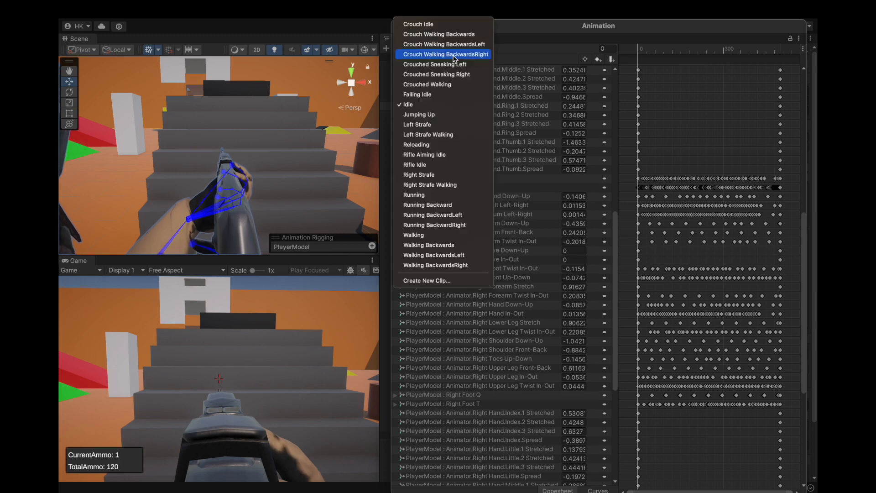
pyautogui.click(435, 155)
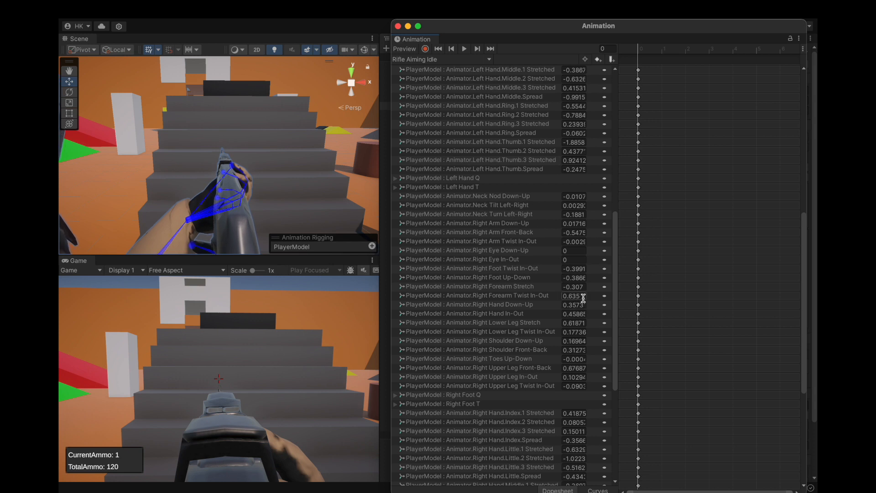
pyautogui.click(583, 298)
pyautogui.click(583, 297)
pyautogui.press('BackSpace')
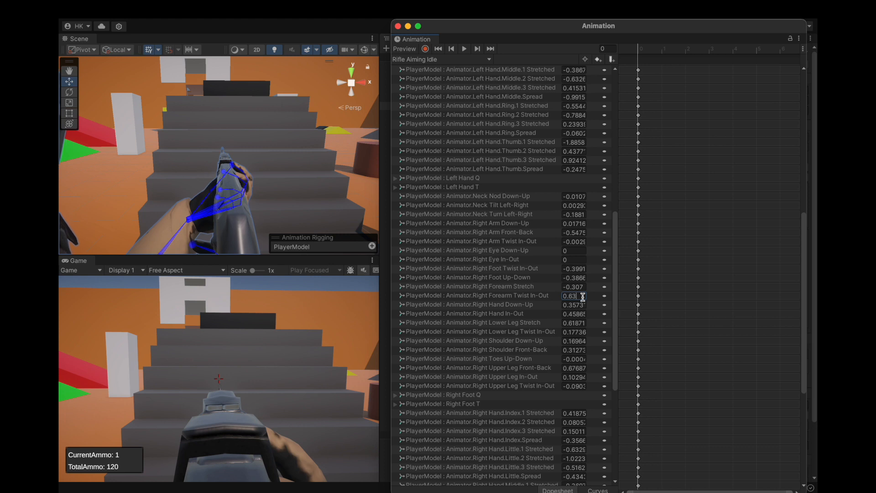
# Enlarge the Game view to 3.5x and increase Right Forearm Twist In-Out through 0.64 and 0.65 to 0.66.
pyautogui.moveTo(253, 270); pyautogui.dragTo(258, 273)
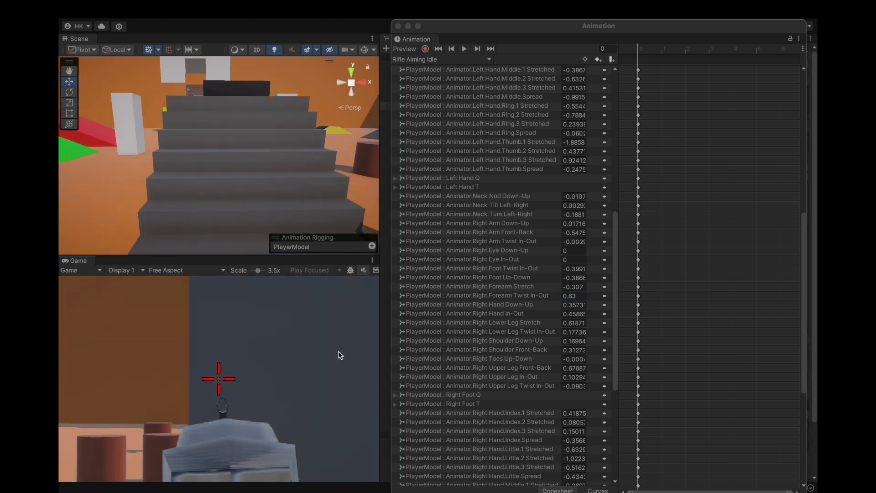
pyautogui.click(442, 359)
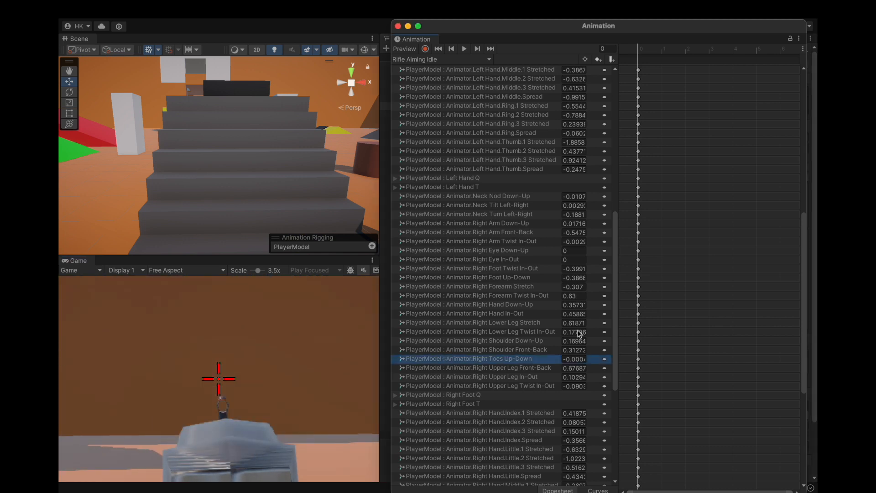
pyautogui.click(581, 296)
pyautogui.press('BackSpace')
pyautogui.write('4')
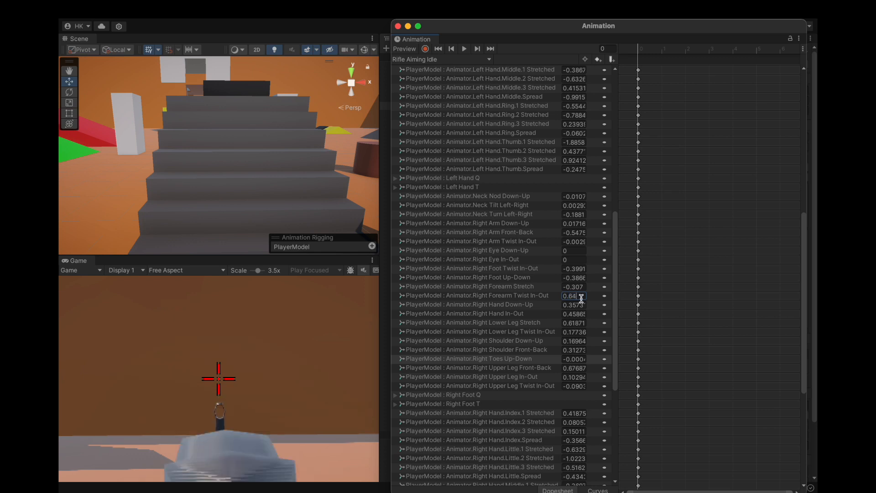
pyautogui.press('BackSpace')
pyautogui.write('5')
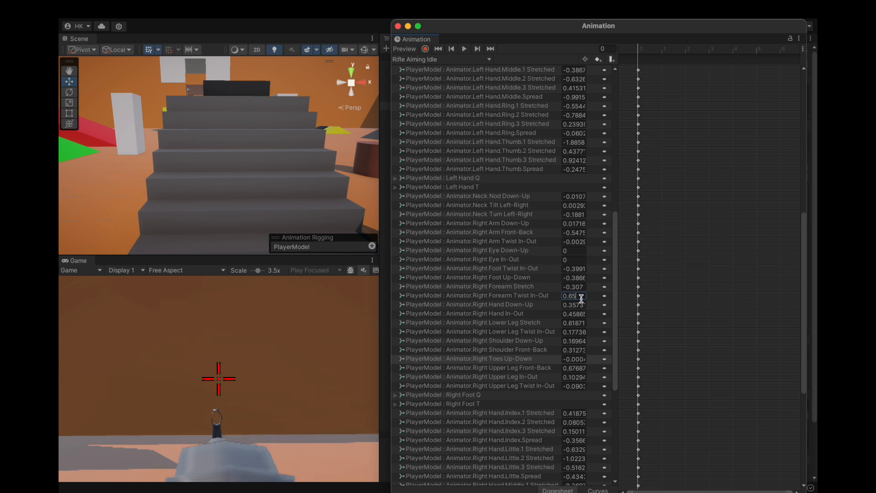
pyautogui.press('BackSpace')
pyautogui.write('6')
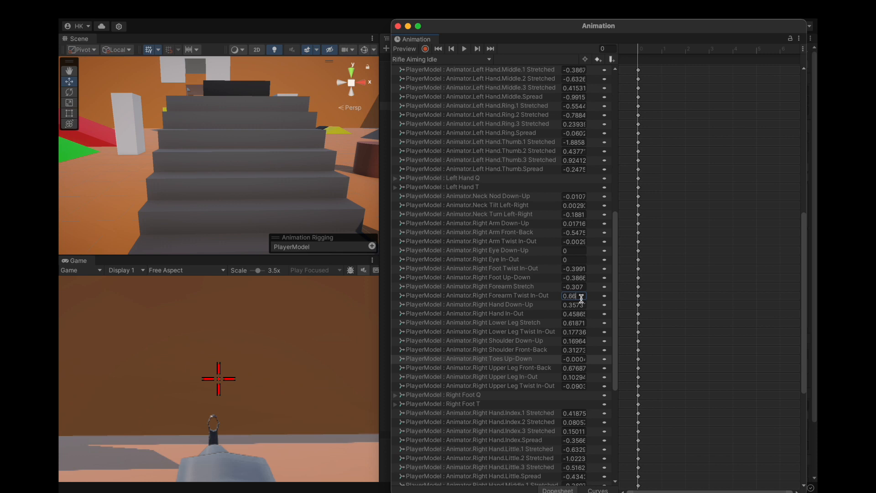
# Examine the whole player character's rifle aiming pose in the Scene view.
pyautogui.scroll(-10, 240, 172)
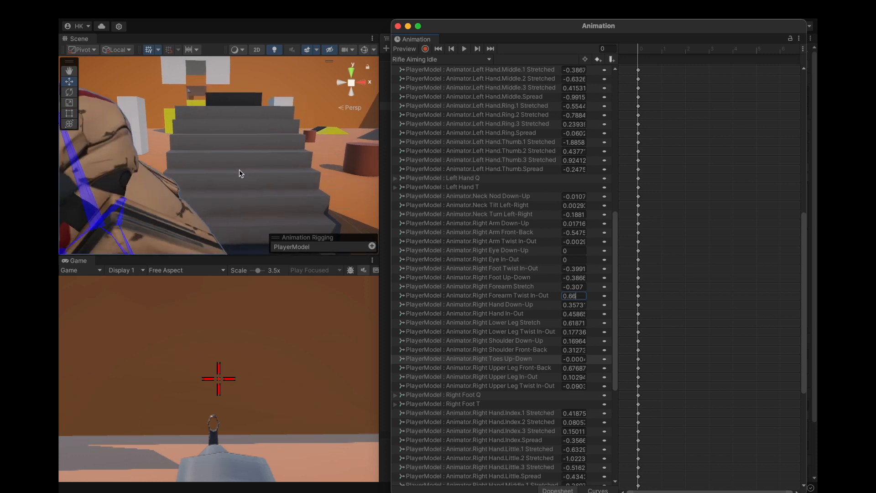
pyautogui.keyDown('alt'); pyautogui.moveTo(239, 172); pyautogui.dragTo(256, 185); pyautogui.keyUp('alt')
pyautogui.scroll(-5, 229, 173)
pyautogui.scroll(-1, 228, 177)
pyautogui.scroll(5, 229, 177)
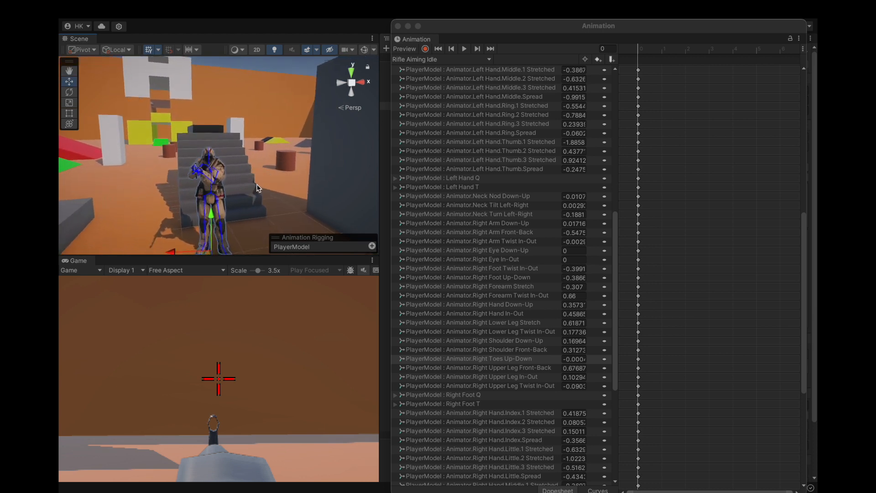
pyautogui.keyDown('alt'); pyautogui.moveTo(245, 190); pyautogui.dragTo(250, 202); pyautogui.keyUp('alt')
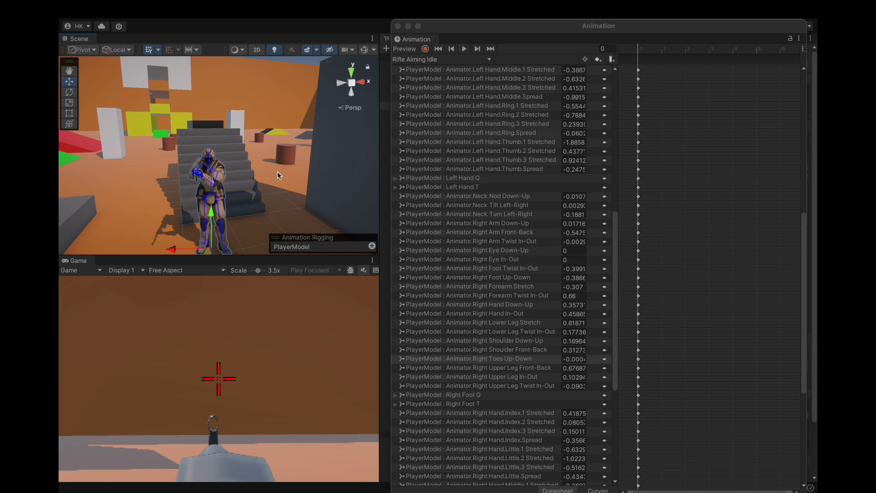
# Move the Animation window off the Hierarchy and copy the world transform of GunHolder, the parent of the Ak47.
pyautogui.moveTo(462, 33); pyautogui.dragTo(662, 226)
pyautogui.click(504, 259)
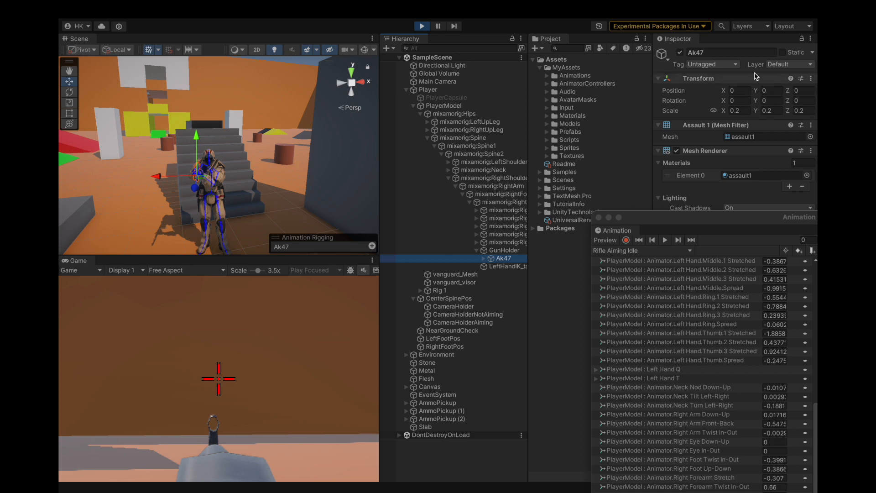
pyautogui.click(811, 79)
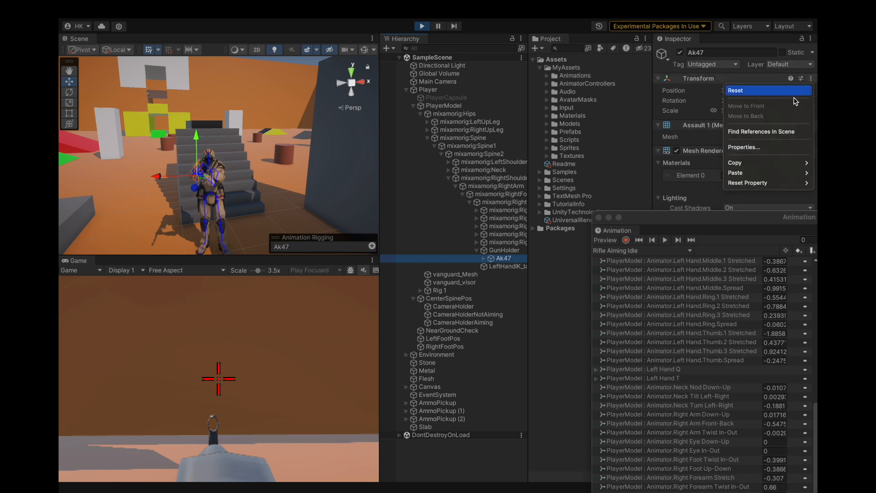
pyautogui.moveTo(734, 165)
pyautogui.click(496, 252)
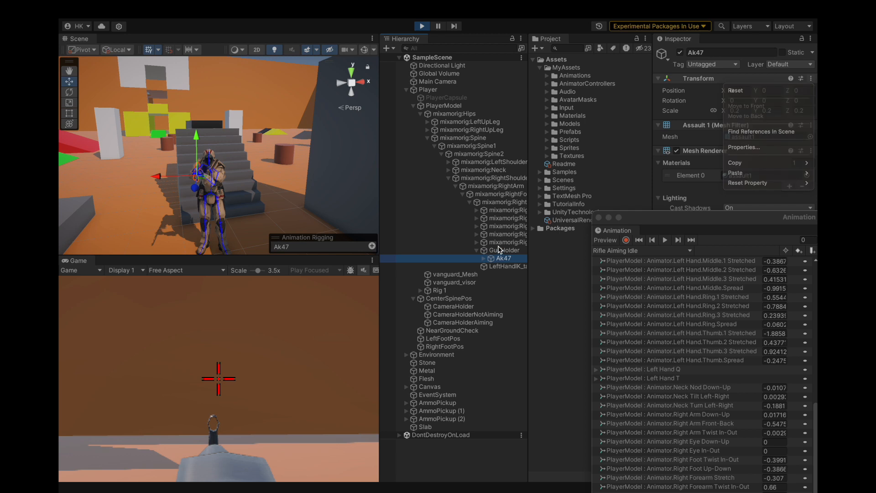
pyautogui.click(502, 250)
pyautogui.click(811, 78)
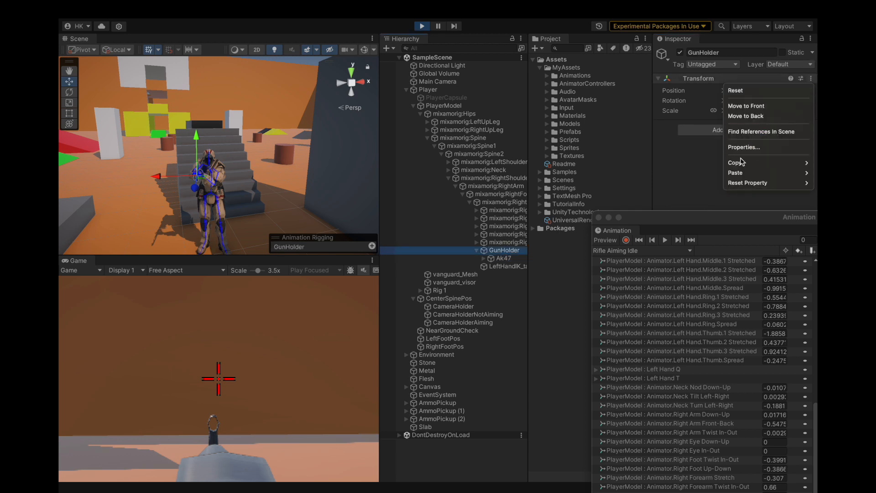
pyautogui.moveTo(741, 164)
pyautogui.click(698, 198)
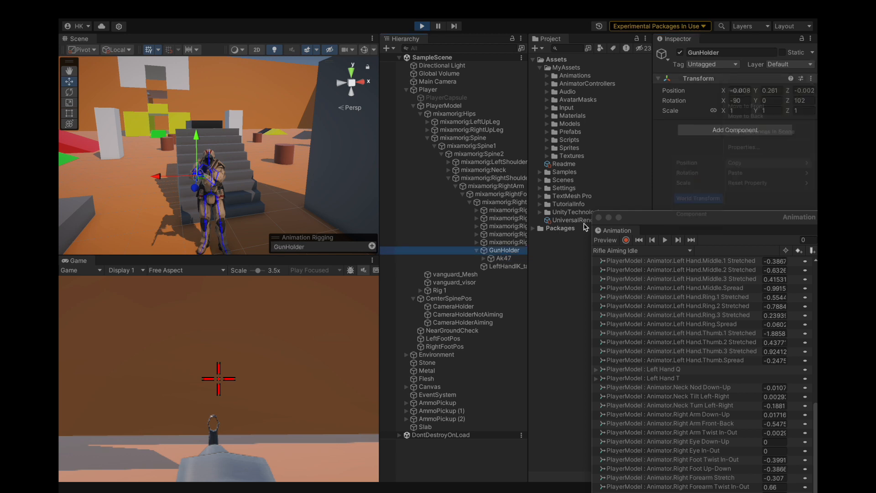
# Paste the copied GunHolder world transform onto CameraHolderAiming.
pyautogui.click(460, 323)
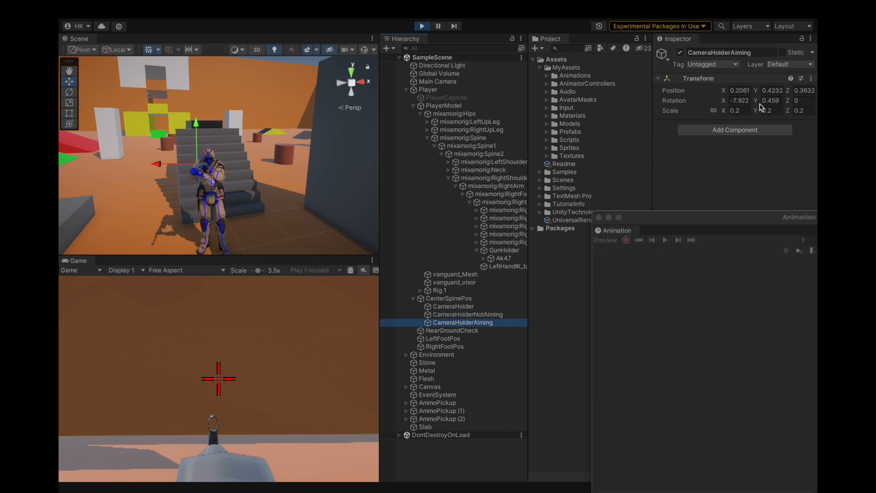
pyautogui.click(813, 78)
pyautogui.click(811, 78)
pyautogui.moveTo(748, 173)
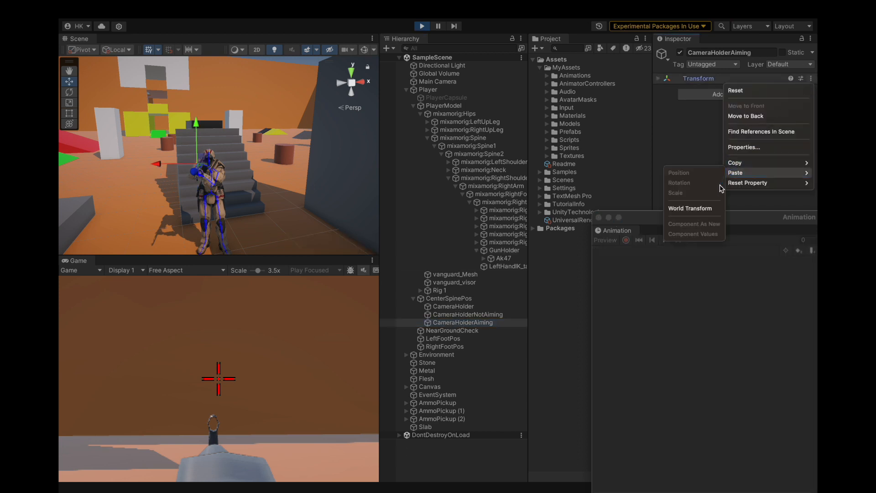
pyautogui.click(698, 209)
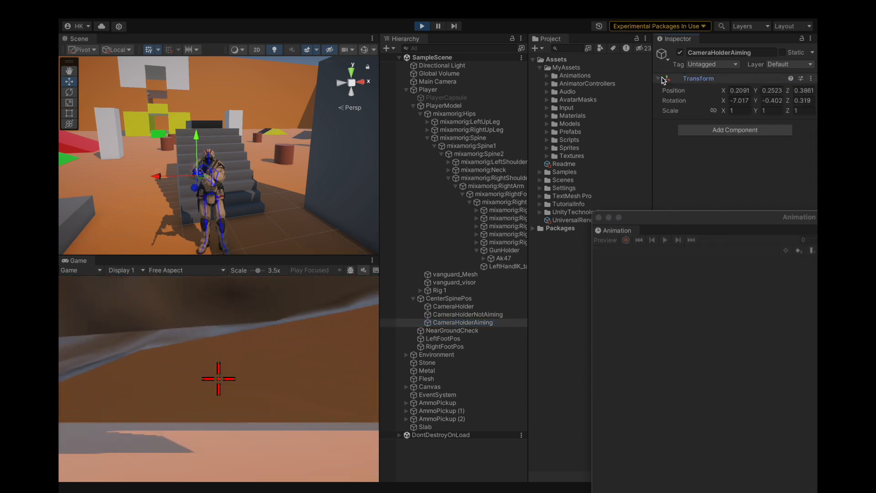
# Try Y positions of 0, 1, 0.2 and 0.1 for CameraHolderAiming.
pyautogui.click(780, 91)
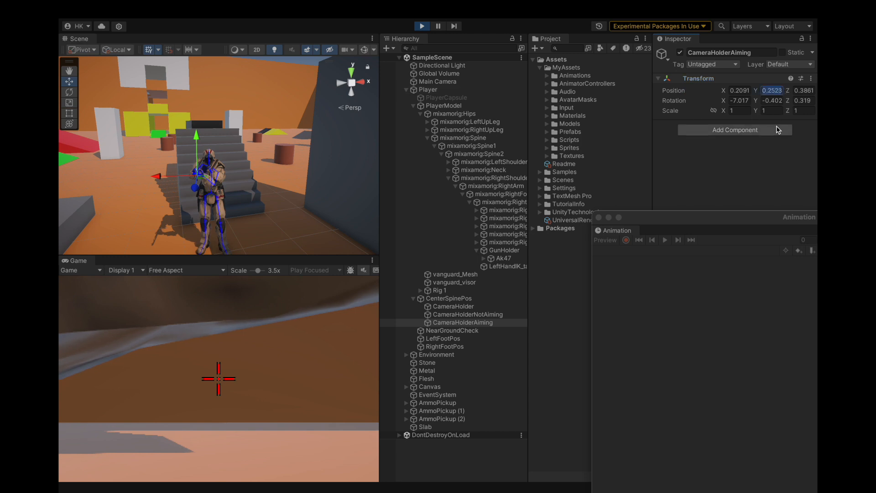
pyautogui.write('0')
pyautogui.press('BackSpace')
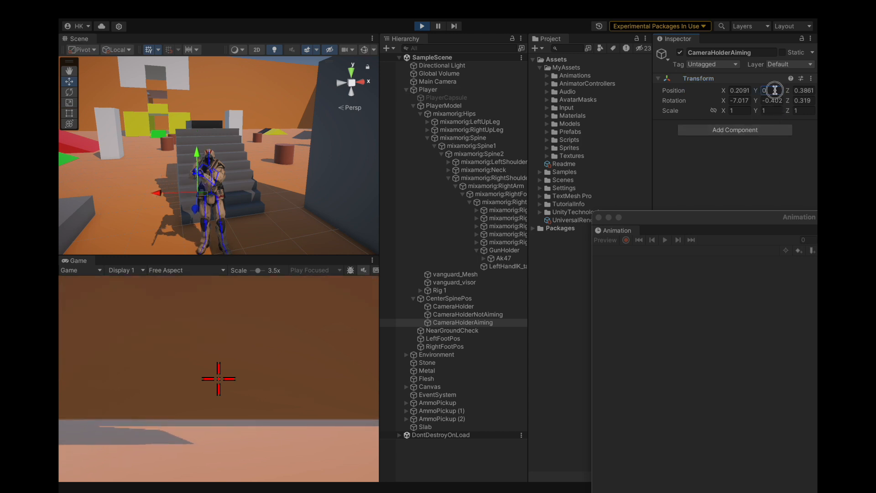
pyautogui.write('1')
pyautogui.press('BackSpace')
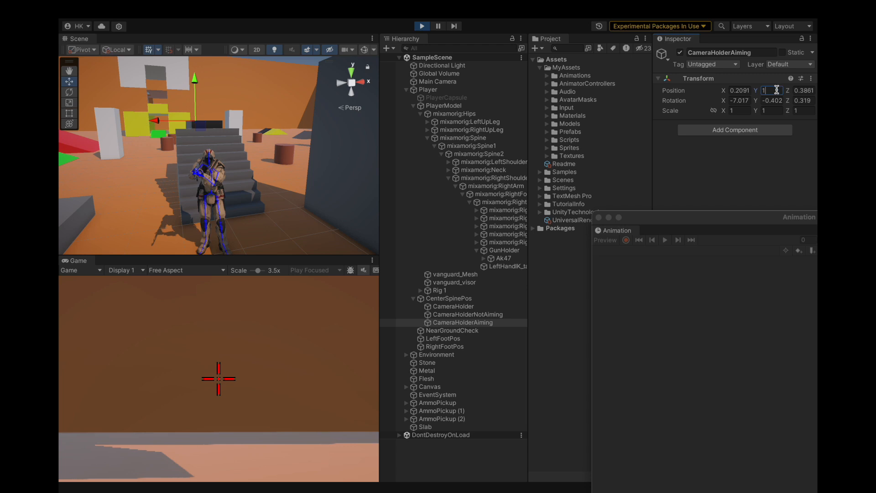
pyautogui.write('0.2')
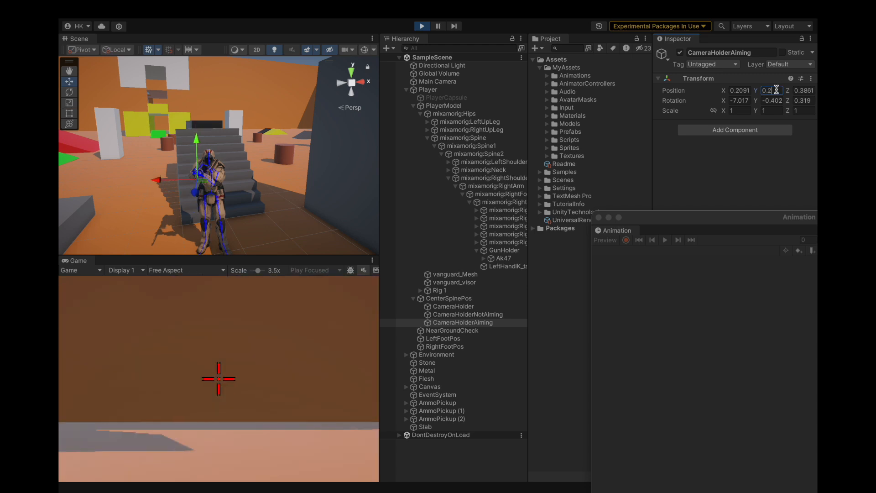
pyautogui.press('BackSpace')
pyautogui.write('1')
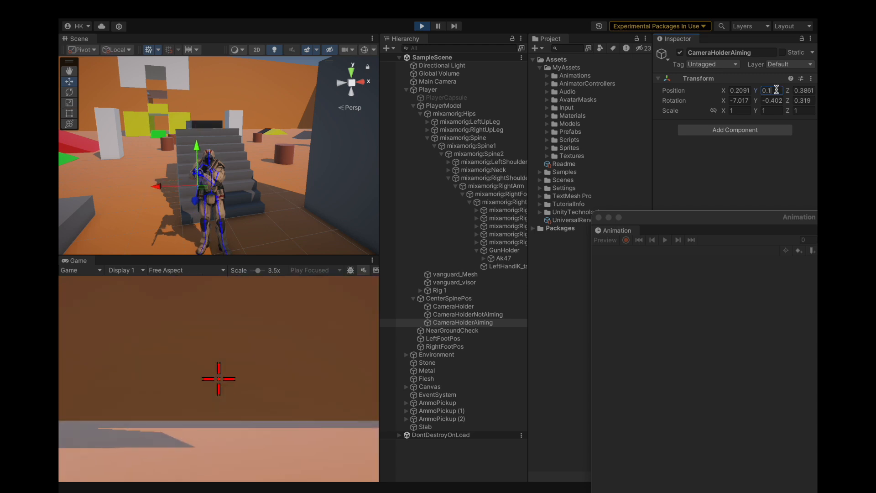
# Raise CameraHolderAiming above the rifle, testing Y positions of 0.4, 0.5 and 0.45 and settling on 0.42.
pyautogui.press('BackSpace')
pyautogui.write('4')
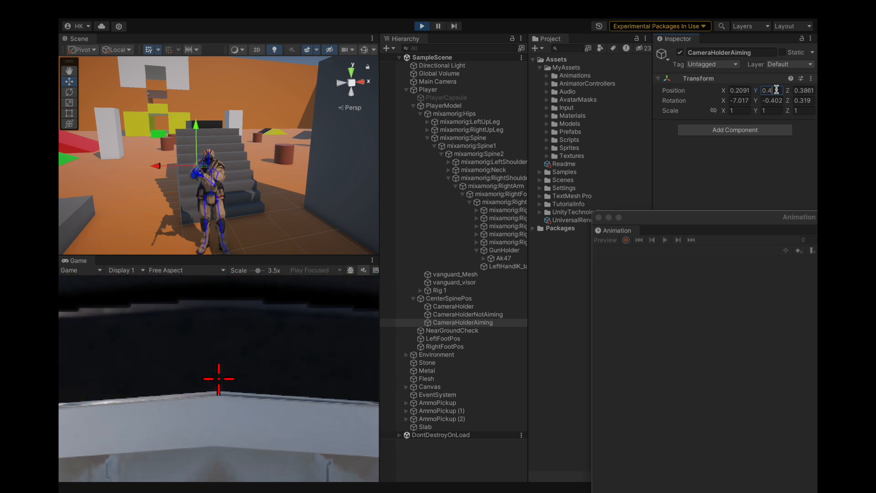
pyautogui.press('BackSpace')
pyautogui.write('5')
pyautogui.press('BackSpace')
pyautogui.write('45')
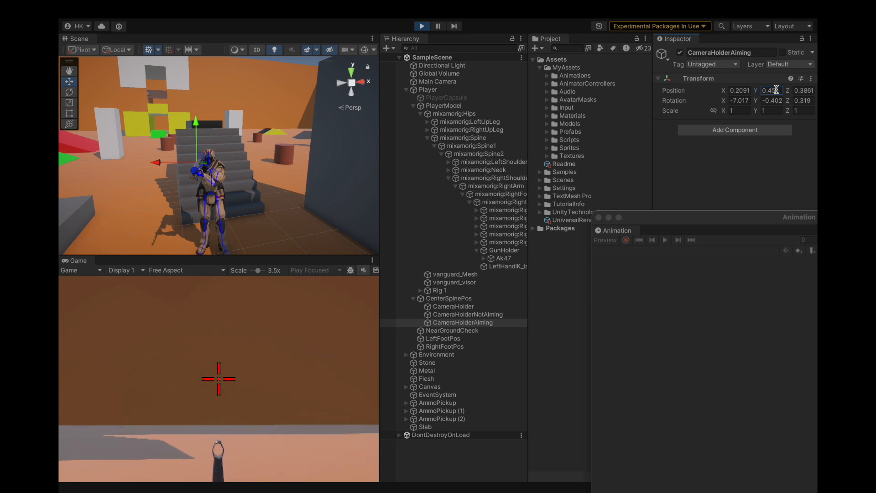
pyautogui.press('BackSpace')
pyautogui.write('2')
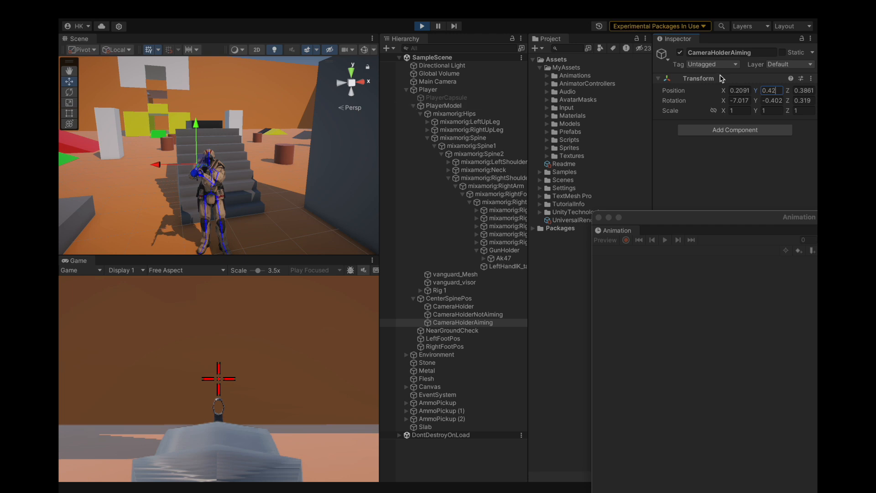
# Set the Z and Y rotation of CameraHolderAiming to 0.
pyautogui.click(806, 98)
pyautogui.write('0')
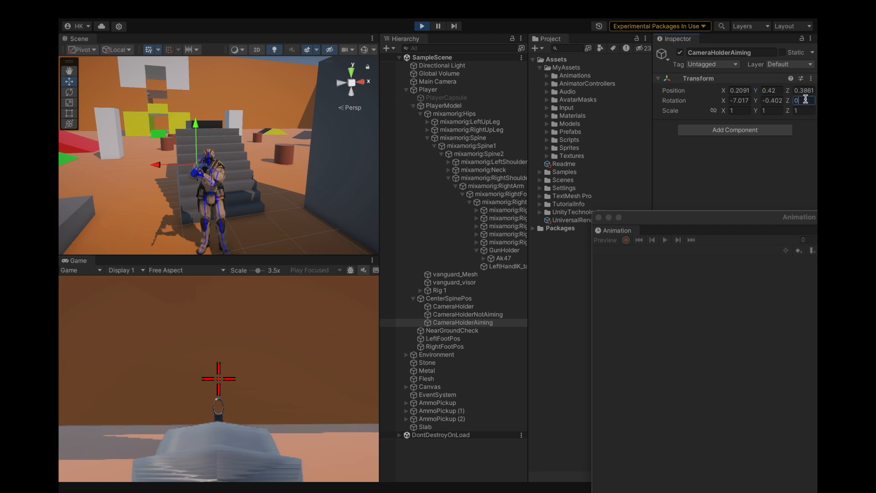
pyautogui.click(776, 100)
pyautogui.write('0')
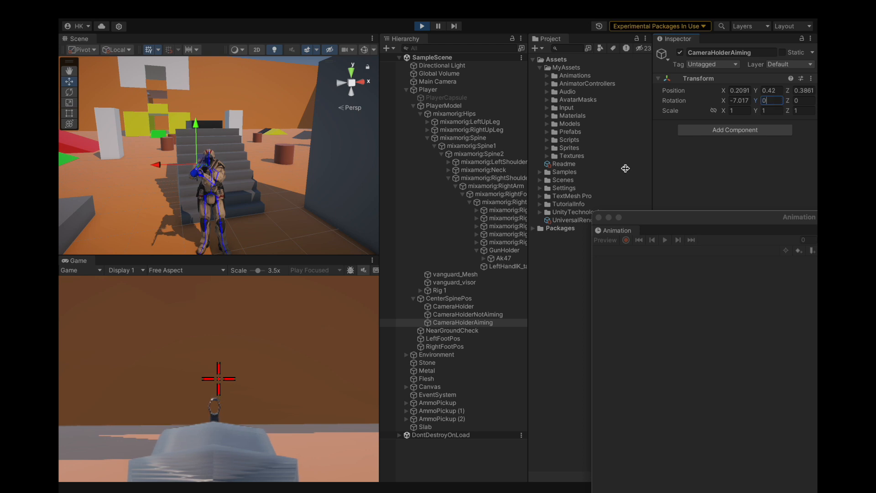
pyautogui.click(456, 323)
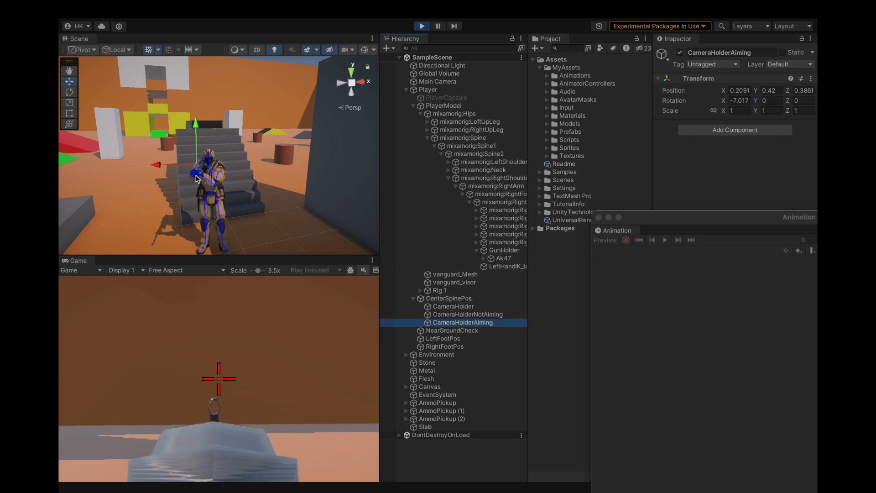
pyautogui.keyDown('ctrl'); pyautogui.click(454, 91); pyautogui.keyUp('ctrl')
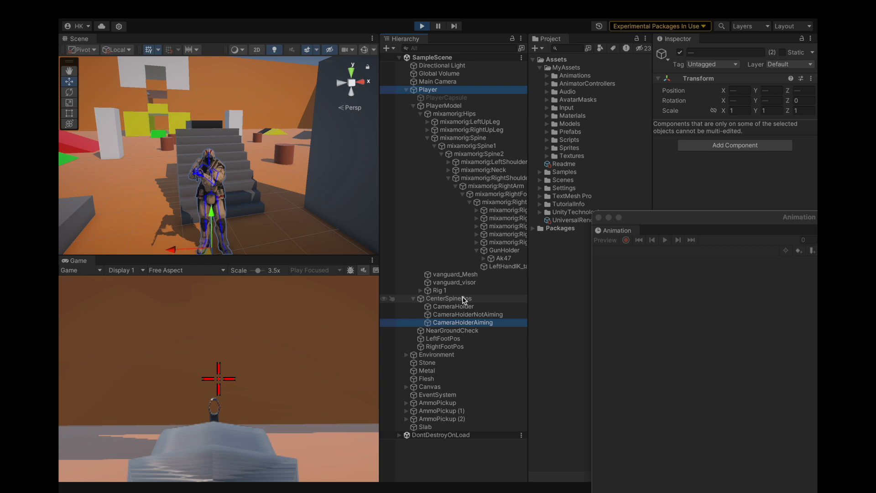
pyautogui.click(462, 323)
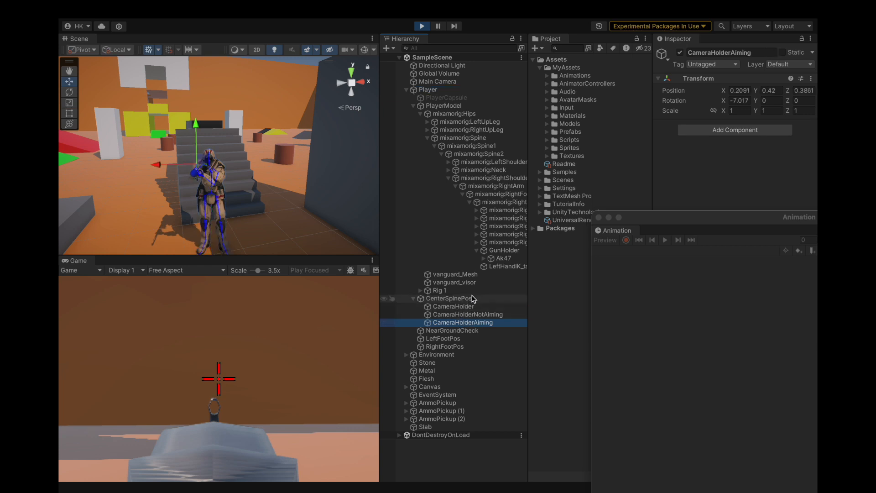
pyautogui.click(461, 298)
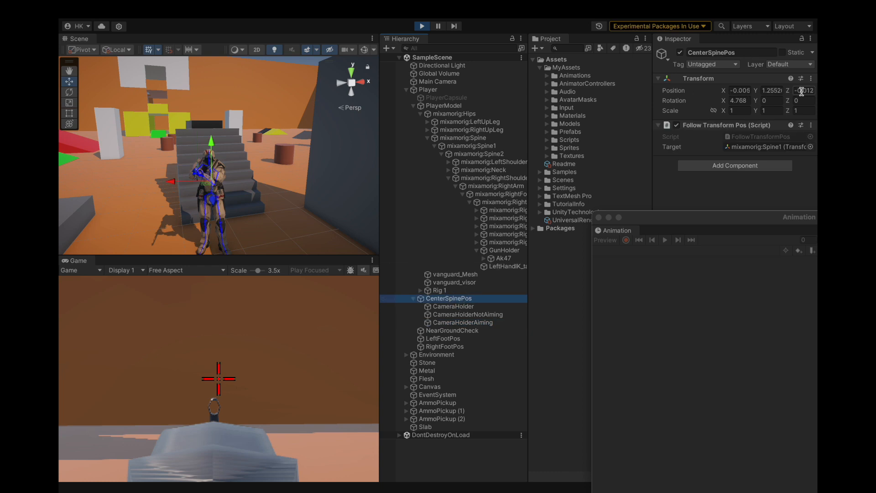
pyautogui.click(459, 322)
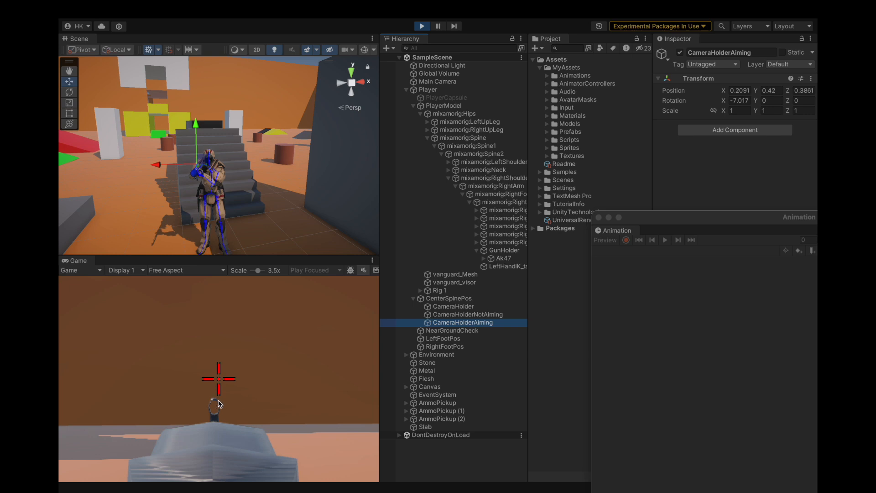
# Bring the Animation window into reach and display the Rifle Aiming Idle clip of PlayerModel down to its right-arm properties.
pyautogui.moveTo(661, 221); pyautogui.dragTo(605, 122)
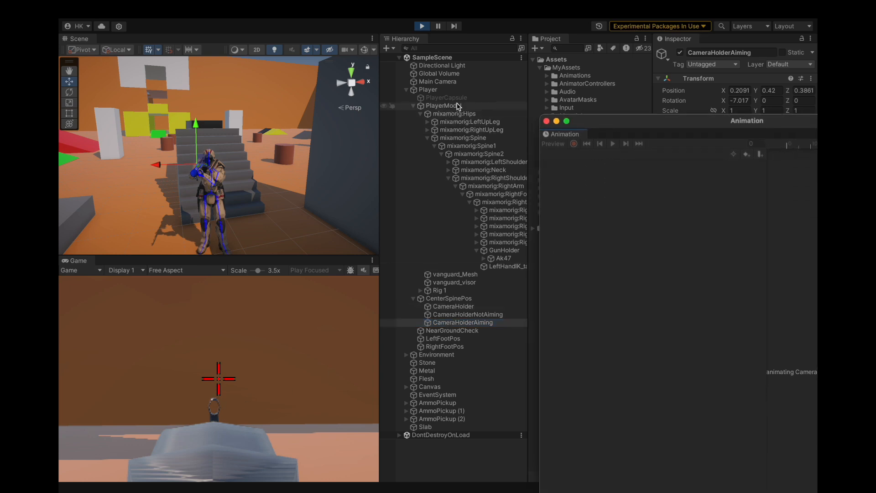
pyautogui.click(458, 106)
pyautogui.click(596, 155)
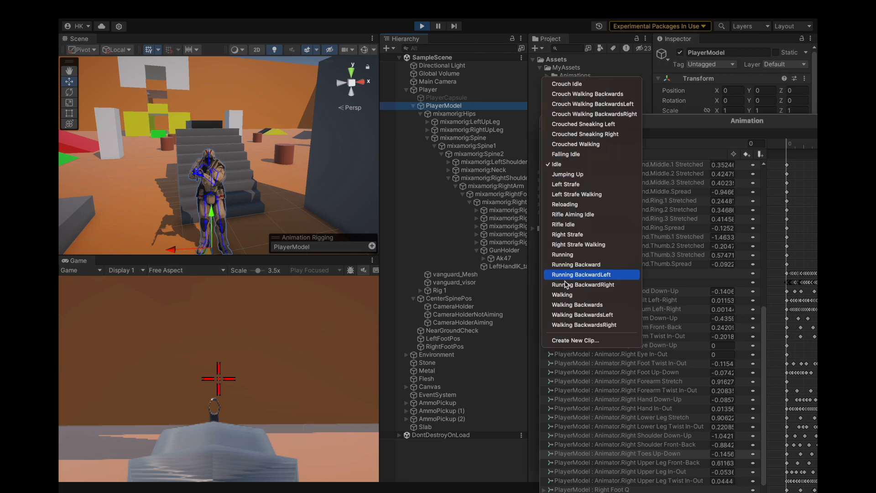
pyautogui.click(571, 214)
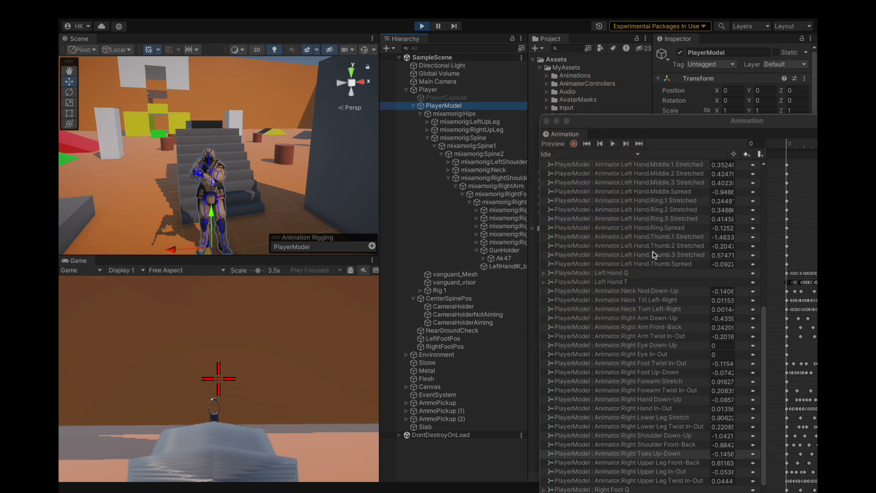
pyautogui.scroll(-3, 629, 324)
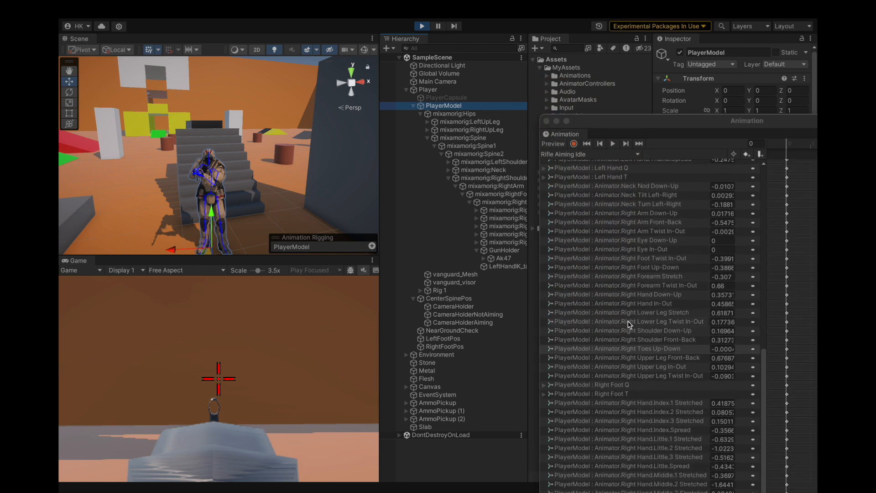
# Try Right Forearm Stretch values of -0.308, -0.309 and -0.301 in the Rifle Aiming Idle clip, returning to -0.309.
pyautogui.click(734, 277)
pyautogui.doubleClick(734, 277)
pyautogui.press('BackSpace')
pyautogui.write('8')
pyautogui.press('BackSpace')
pyautogui.write('9')
pyautogui.press('BackSpace')
pyautogui.press('BackSpace')
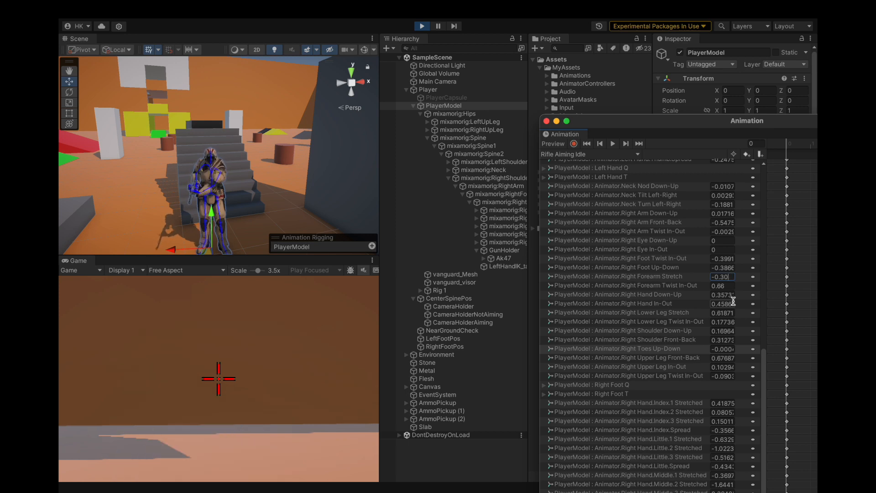
pyautogui.write('1')
pyautogui.press('BackSpace')
pyautogui.write('09')
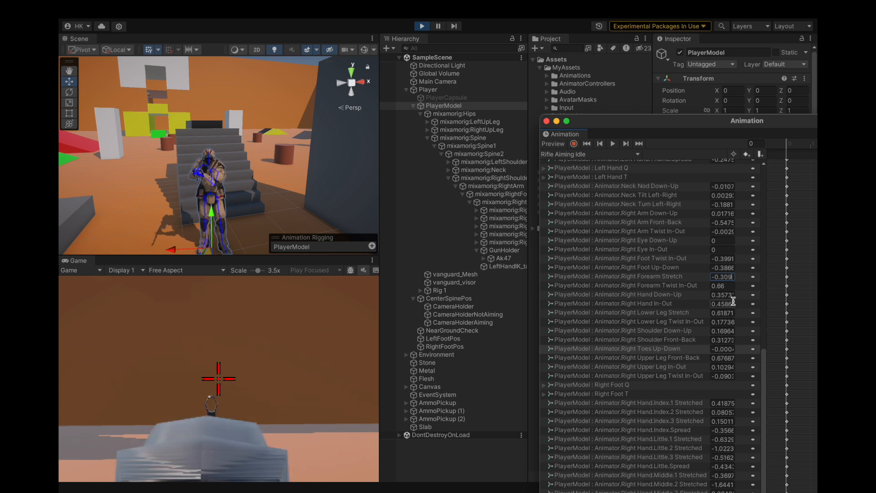
# Fine-tune Right Forearm Stretch through -0.305, -0.304 and -0.303, settling on -0.3035 to line the rifle sight up with the crosshair.
pyautogui.press('BackSpace')
pyautogui.write('5')
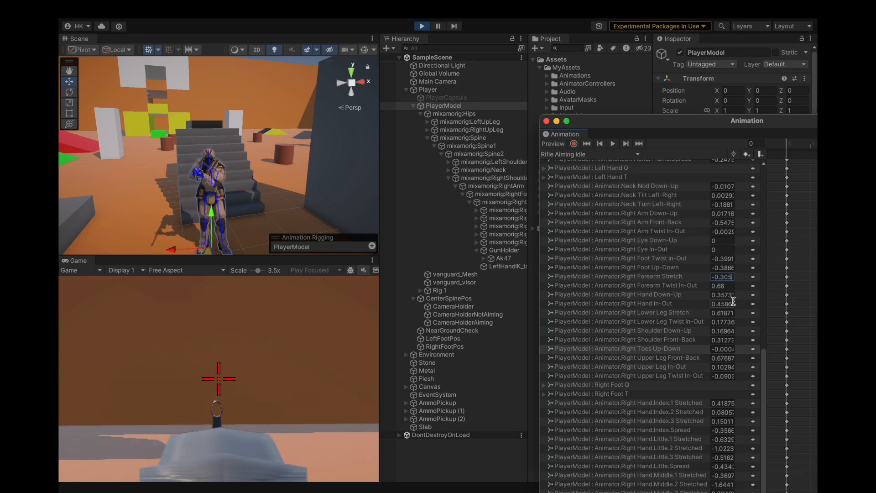
pyautogui.press('BackSpace')
pyautogui.write('4')
pyautogui.press('BackSpace')
pyautogui.write('3')
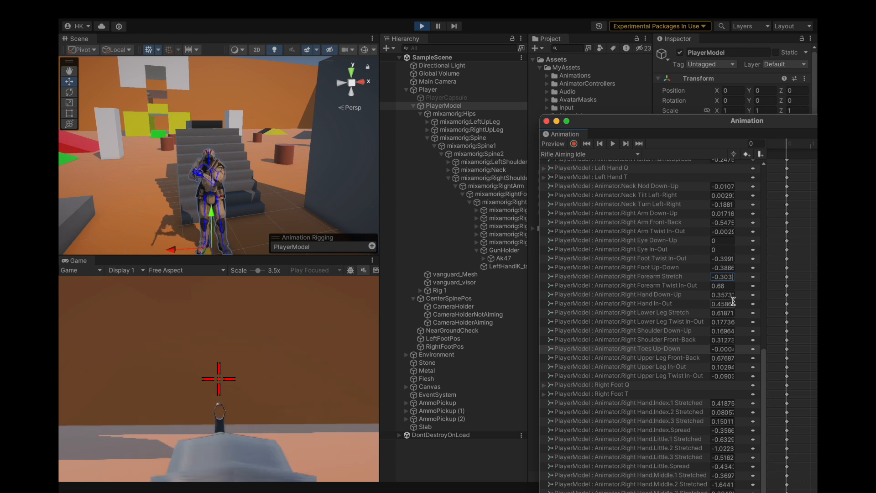
pyautogui.write('5')
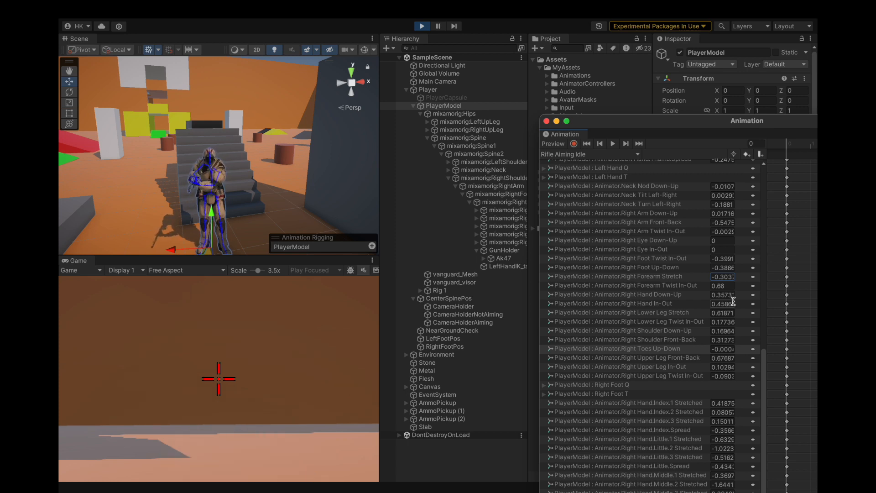
pyautogui.click(705, 277)
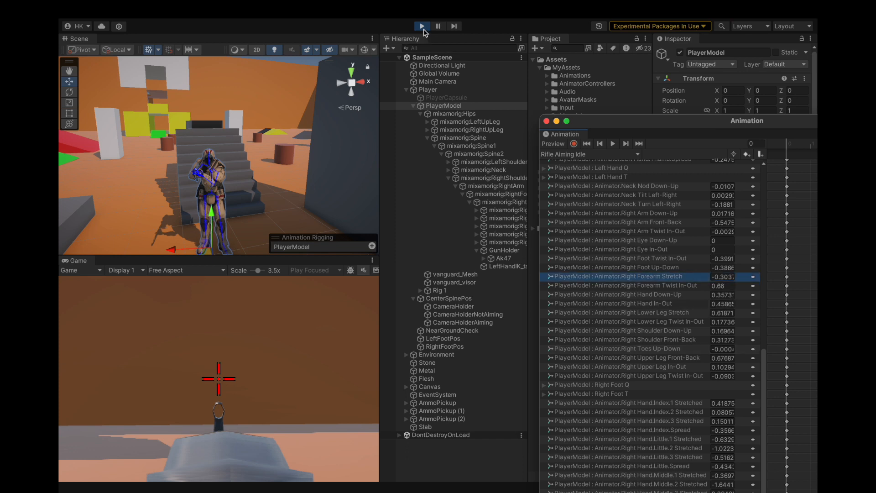
# Copy the Transform component of CameraHolderAiming while the game is still running.
pyautogui.click(452, 322)
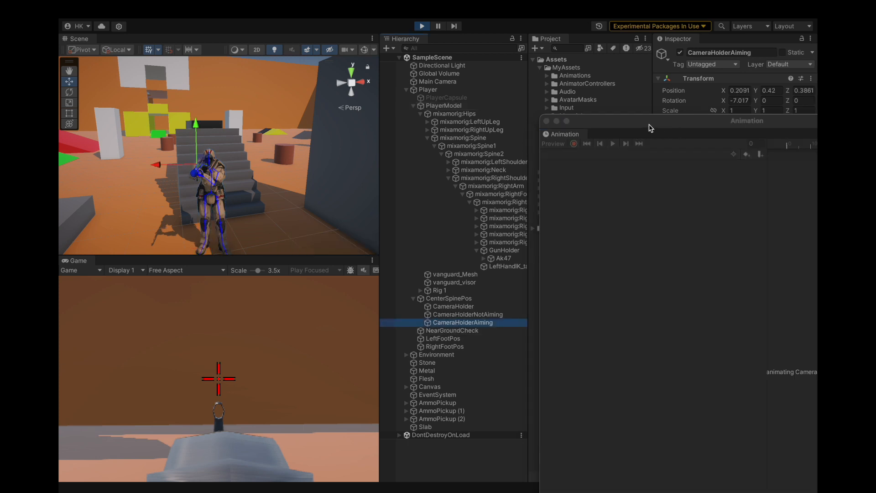
pyautogui.click(812, 79)
pyautogui.moveTo(760, 164)
pyautogui.click(689, 214)
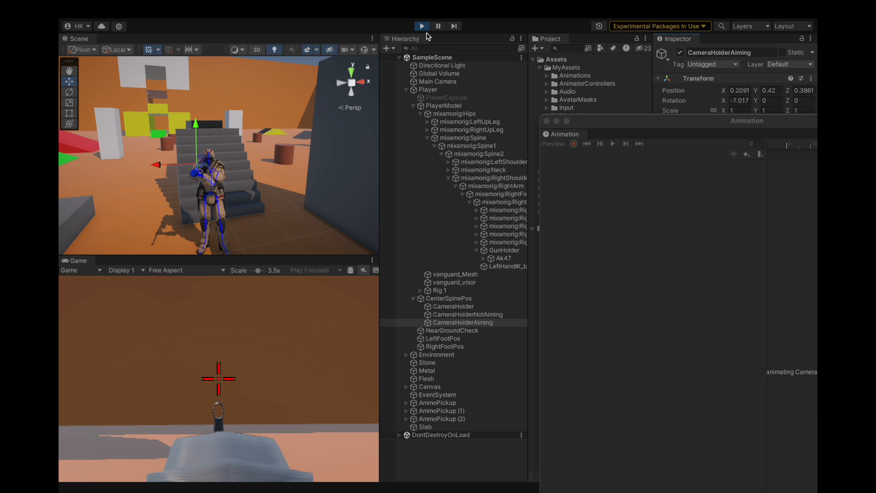
# Exit play mode and paste the copied Transform component values onto CameraHolderAiming.
pyautogui.click(423, 27)
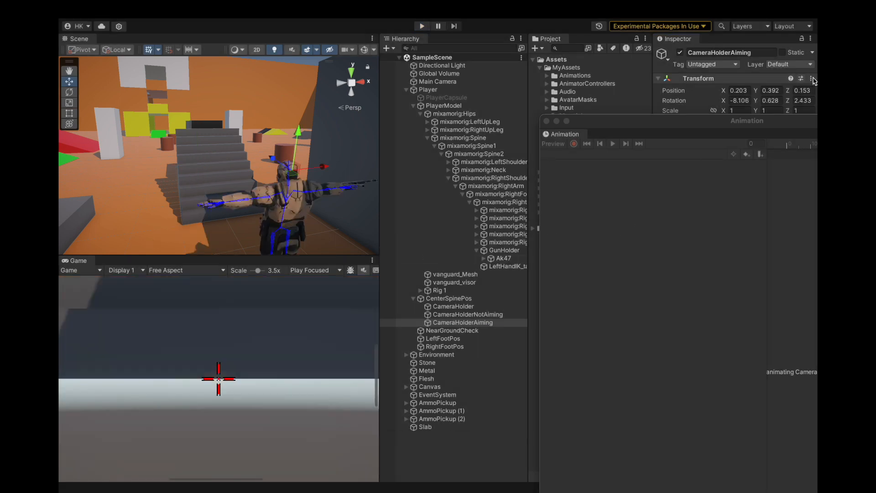
pyautogui.click(812, 78)
pyautogui.moveTo(748, 173)
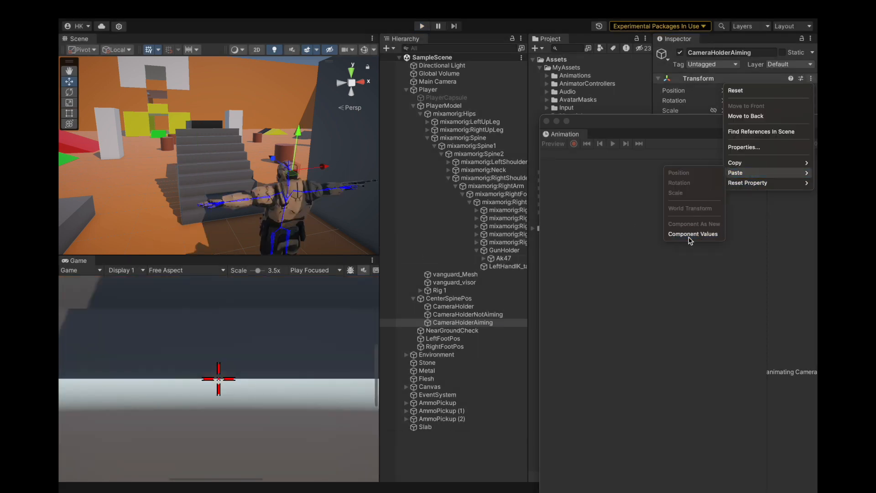
pyautogui.click(690, 234)
# Close the Animation window and save the changes.
pyautogui.click(546, 121)
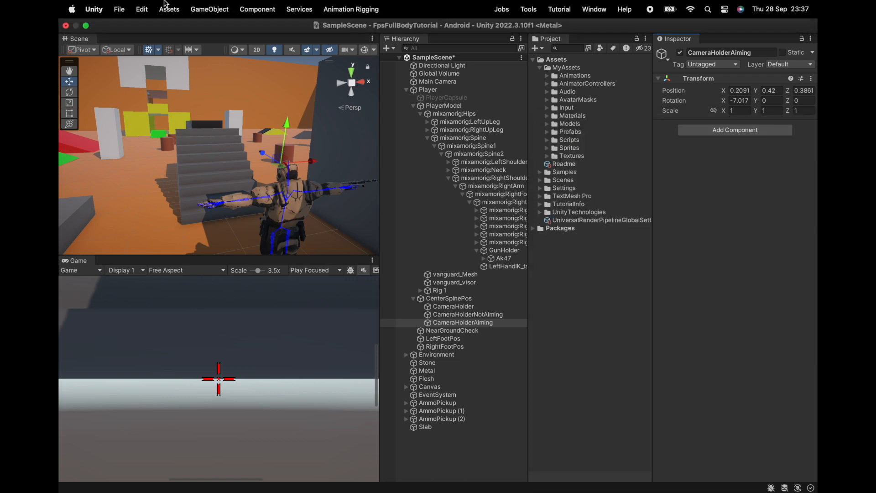
pyautogui.click(119, 9)
pyautogui.click(130, 138)
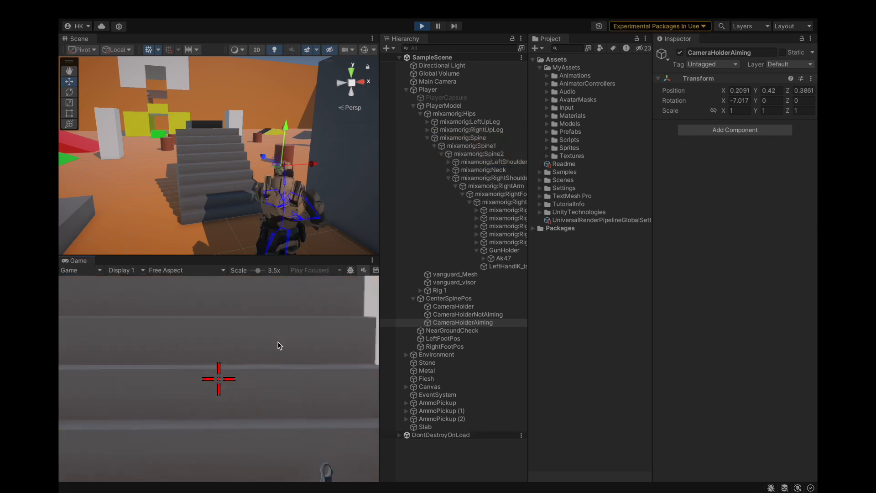
# Playtest aiming and firing the rifle at 1x Game view scale, including while strafing left.
pyautogui.moveTo(258, 270); pyautogui.dragTo(242, 273)
pyautogui.rightClick(273, 346)
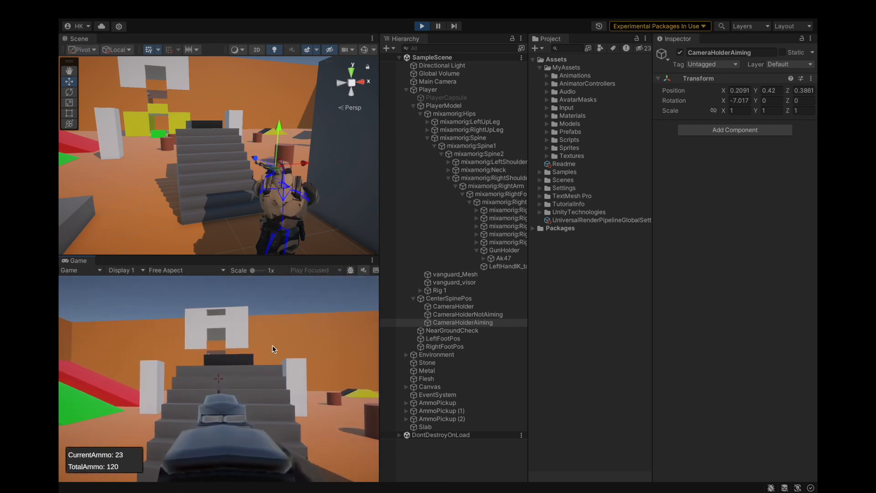
pyautogui.click(239, 346)
pyautogui.press('a')
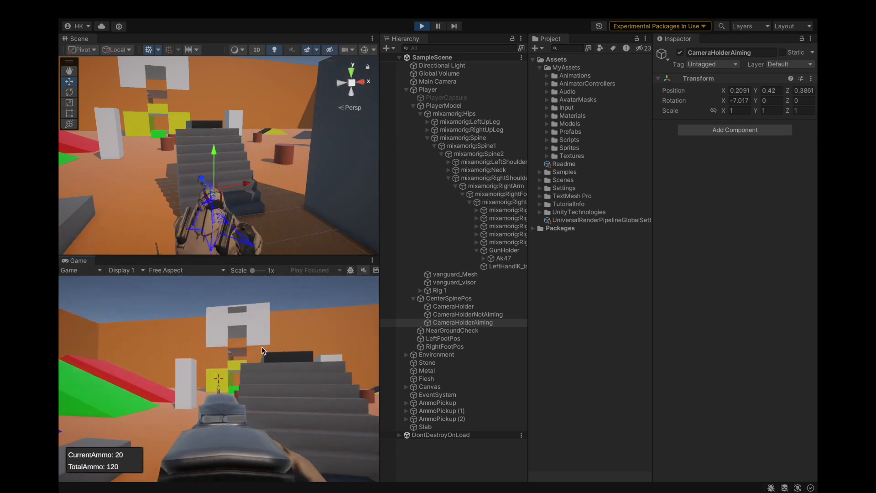
pyautogui.click(272, 348)
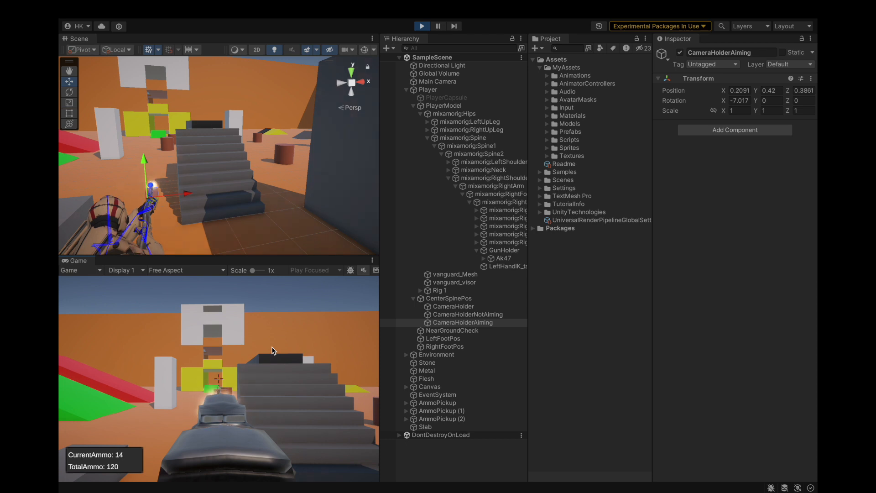
# Check the rifle's front sight against the crosshair at 4x Game view scale, stop aiming and return to 1x.
pyautogui.moveTo(253, 270); pyautogui.dragTo(260, 272)
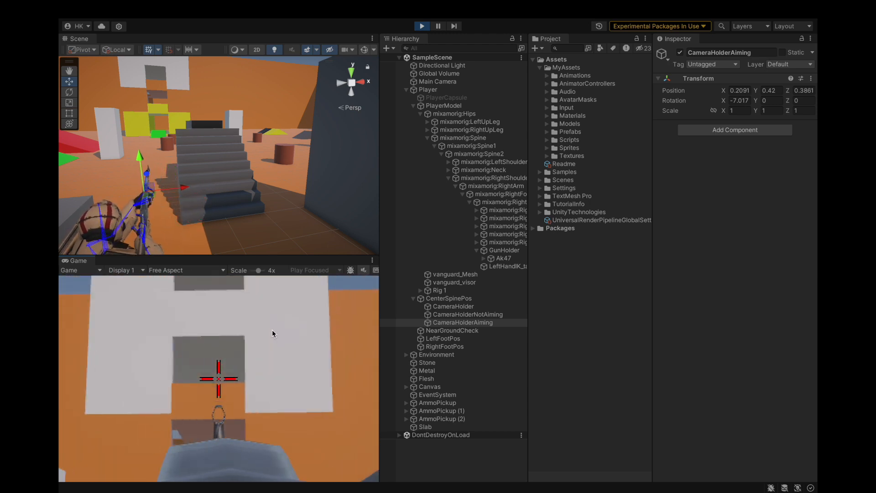
pyautogui.rightClick(270, 332)
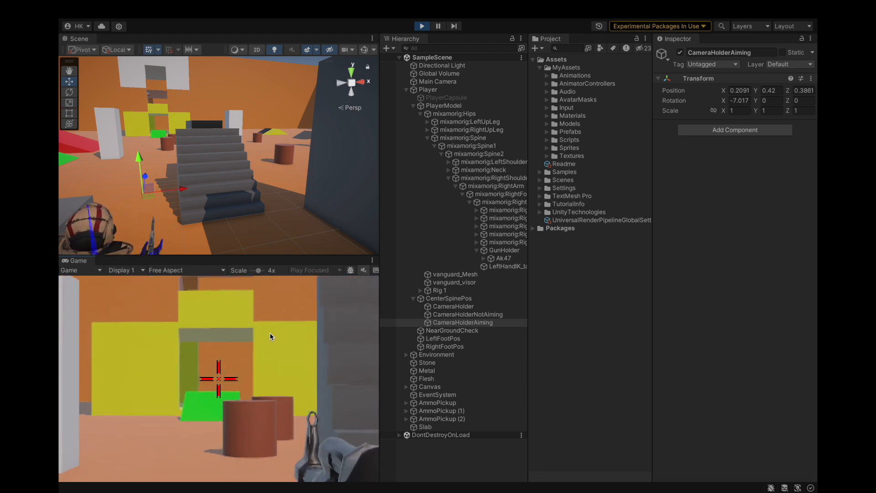
pyautogui.click(259, 271)
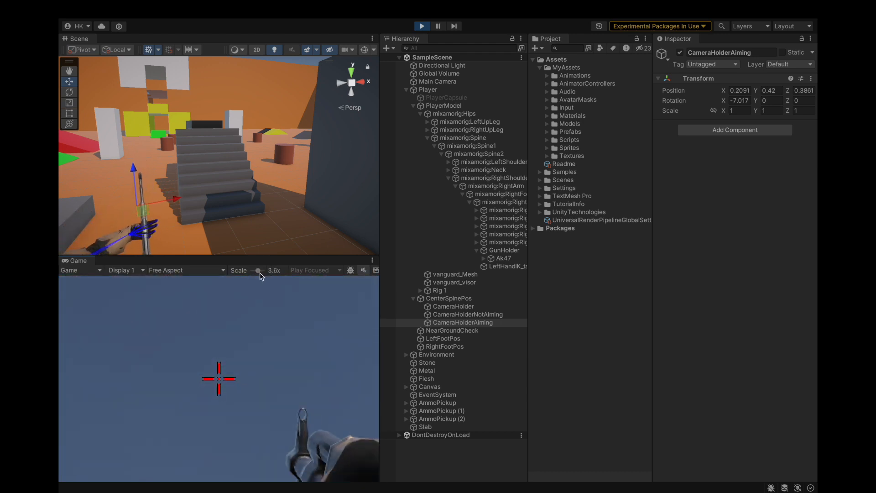
pyautogui.moveTo(261, 271); pyautogui.dragTo(249, 273)
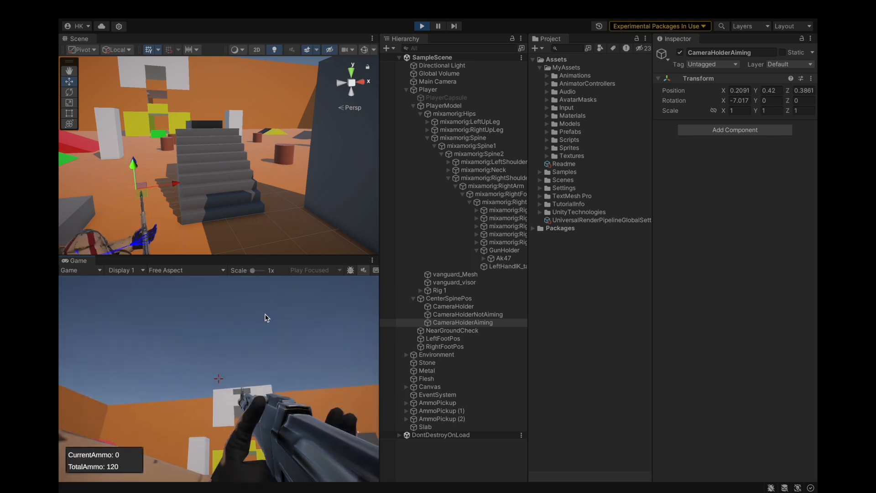
# Magnify the Game view to 2.8x and playtest firing from the hip, walking forward and aiming.
pyautogui.click(259, 271)
pyautogui.moveTo(260, 273); pyautogui.dragTo(257, 273)
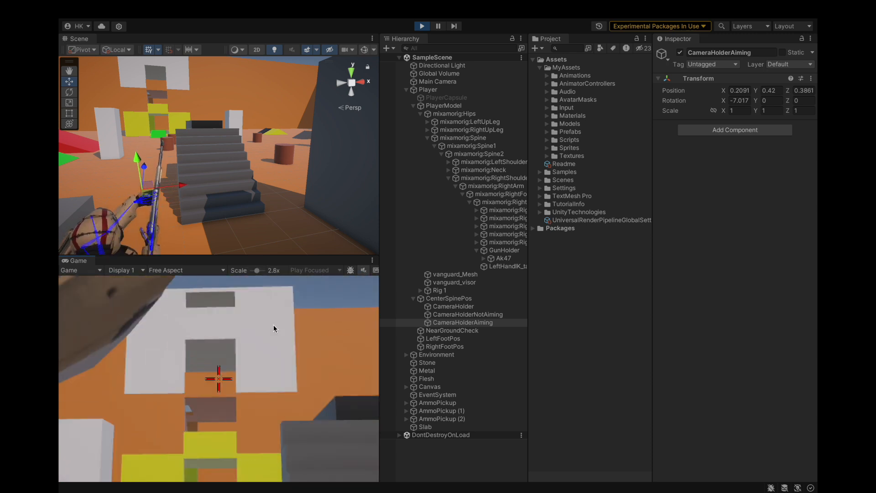
pyautogui.click(272, 341)
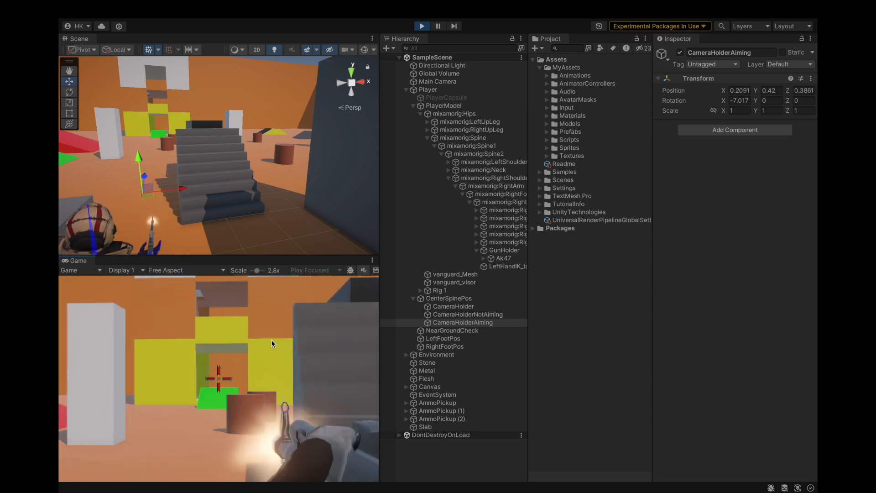
pyautogui.click(272, 342)
pyautogui.click(272, 342)
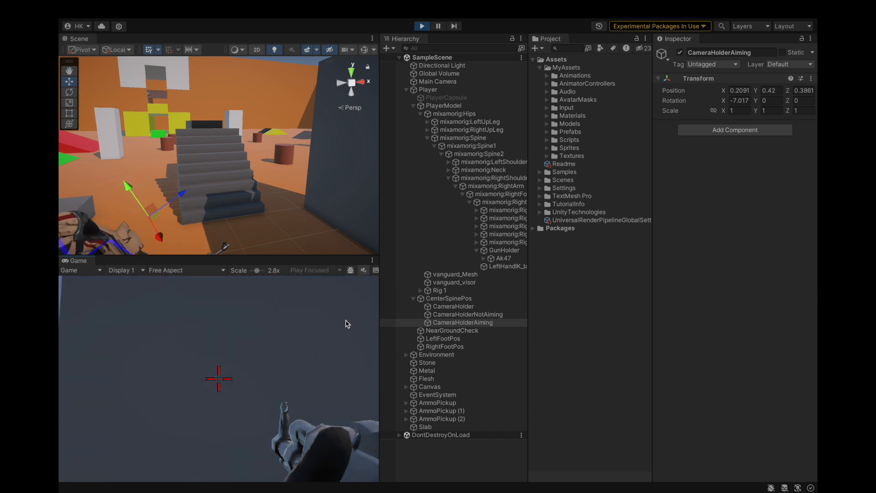
pyautogui.press('w')
pyautogui.rightClick(261, 340)
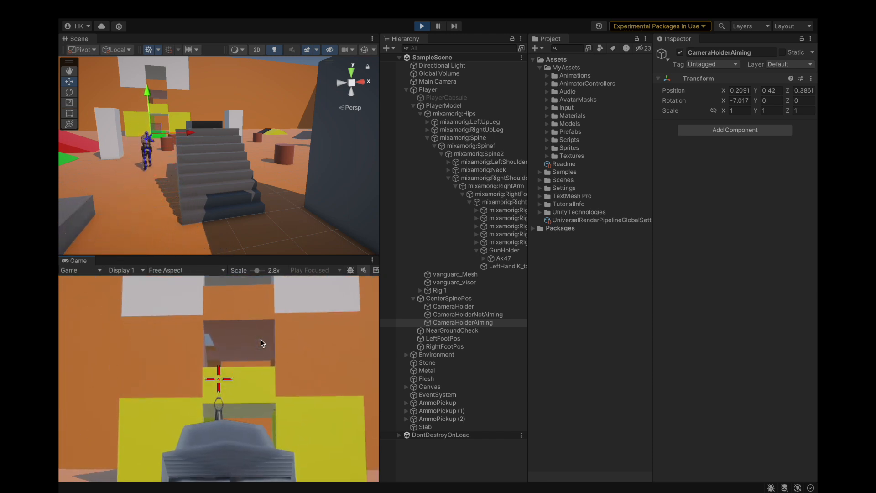
pyautogui.press('w')
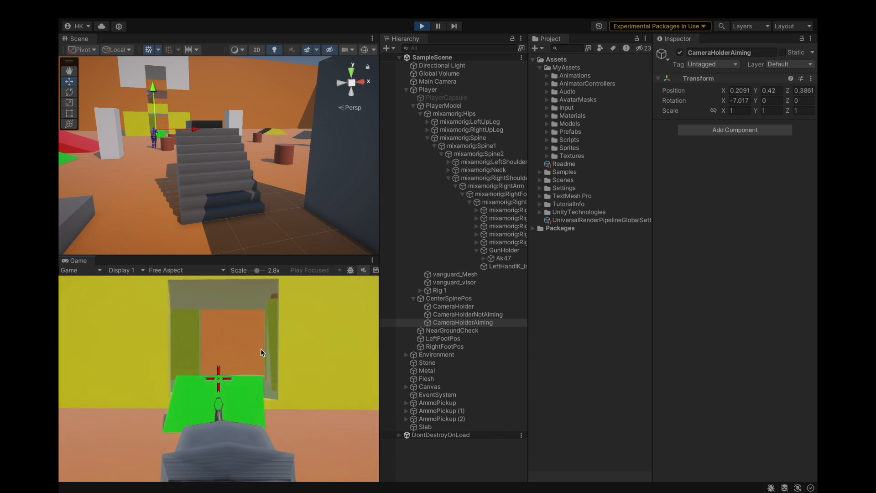
# Playtest walking around the level while aiming, and return the Game view scale to 1x.
pyautogui.press('w')
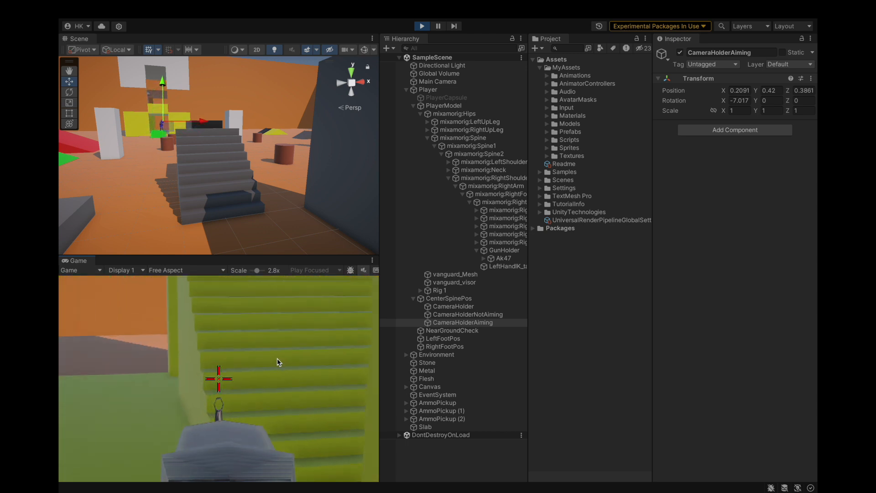
pyautogui.press('w')
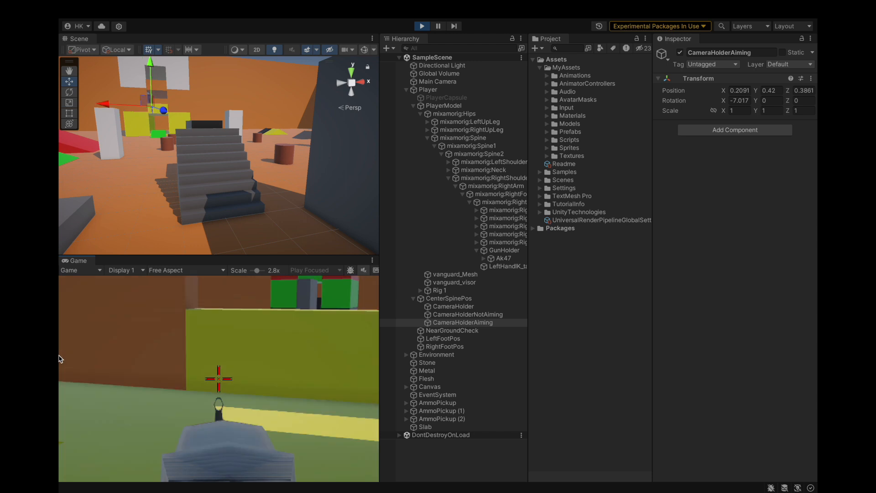
pyautogui.moveTo(257, 270); pyautogui.dragTo(246, 280)
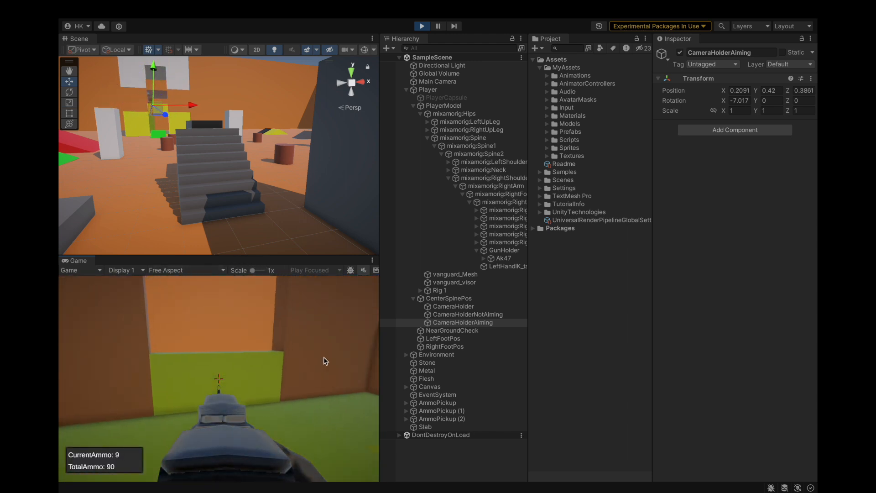
pyautogui.press('w')
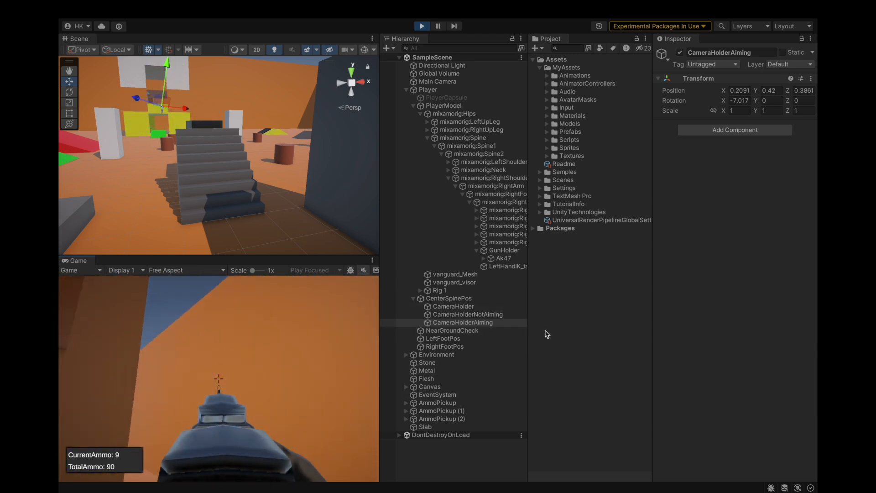
# Try moving CameraHolderAiming back to Z 0.008, forward to about Z 0.19 and down to Y 0.395, and restore its original position.
pyautogui.click(502, 325)
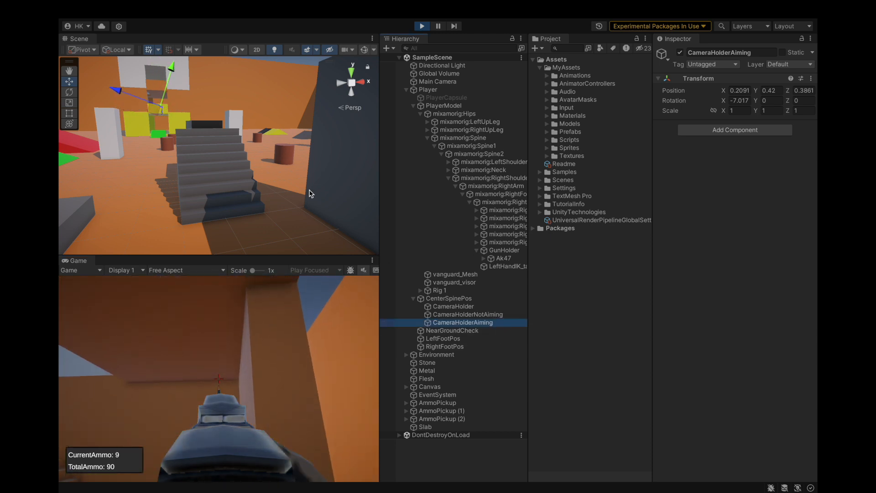
pyautogui.press('f')
pyautogui.scroll(10, 245, 175)
pyautogui.keyDown('alt'); pyautogui.moveTo(237, 177); pyautogui.dragTo(235, 177); pyautogui.keyUp('alt')
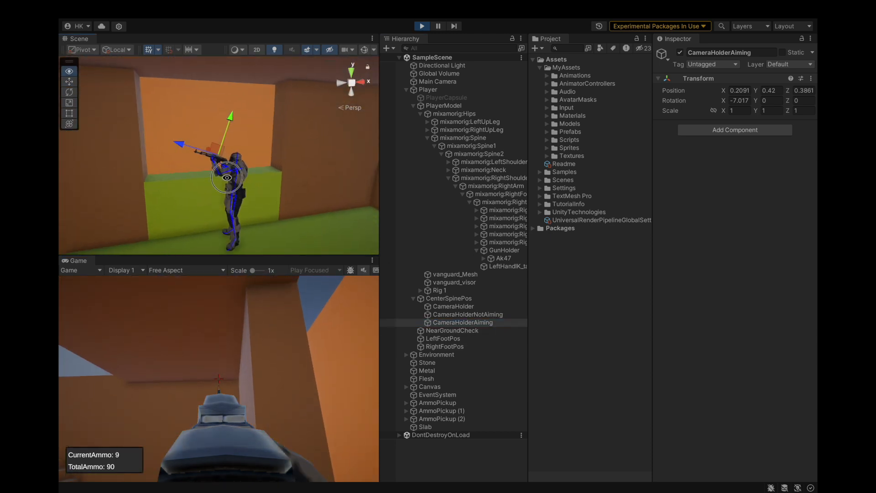
pyautogui.scroll(5, 234, 176)
pyautogui.moveTo(182, 144); pyautogui.dragTo(271, 133)
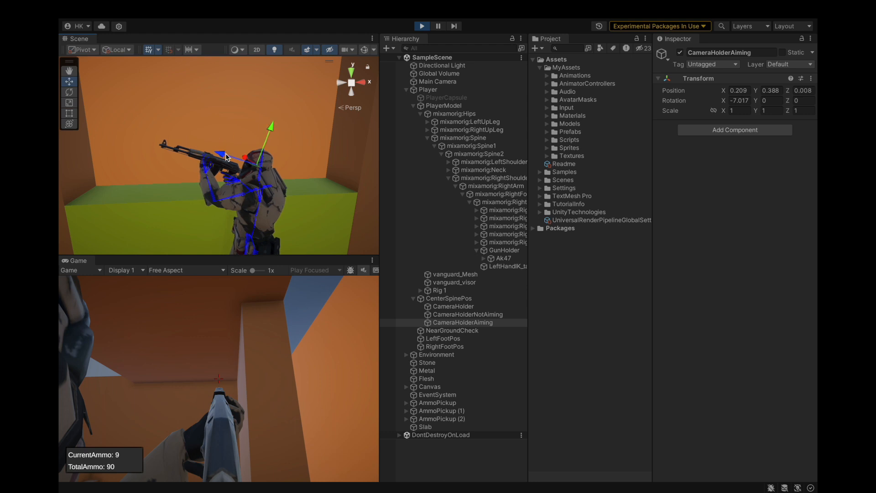
pyautogui.moveTo(224, 156); pyautogui.dragTo(204, 154)
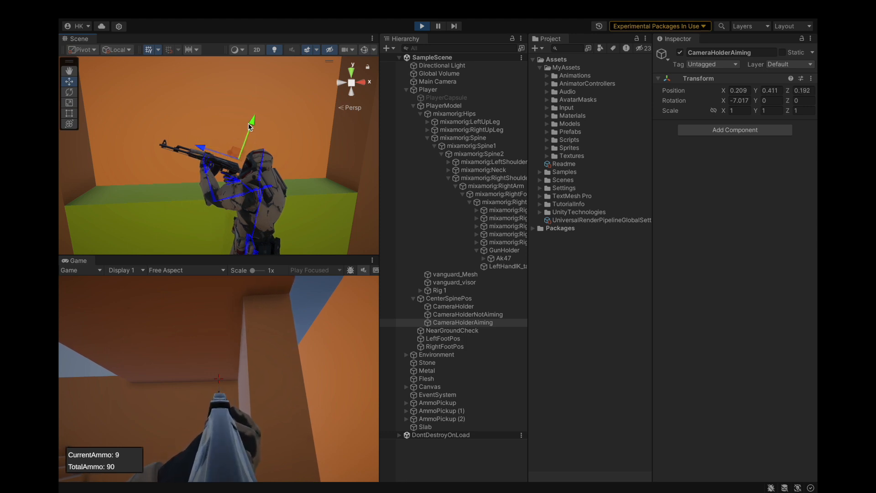
pyautogui.moveTo(251, 125); pyautogui.dragTo(250, 127)
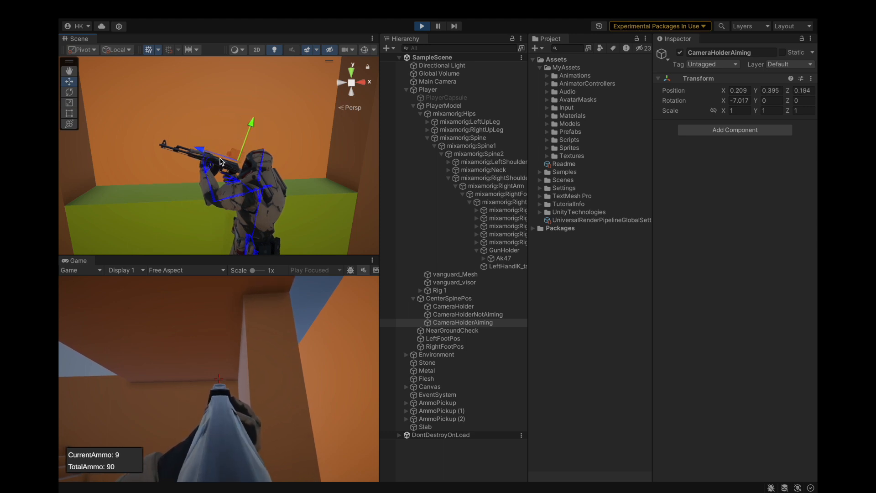
pyautogui.moveTo(203, 154); pyautogui.dragTo(181, 147)
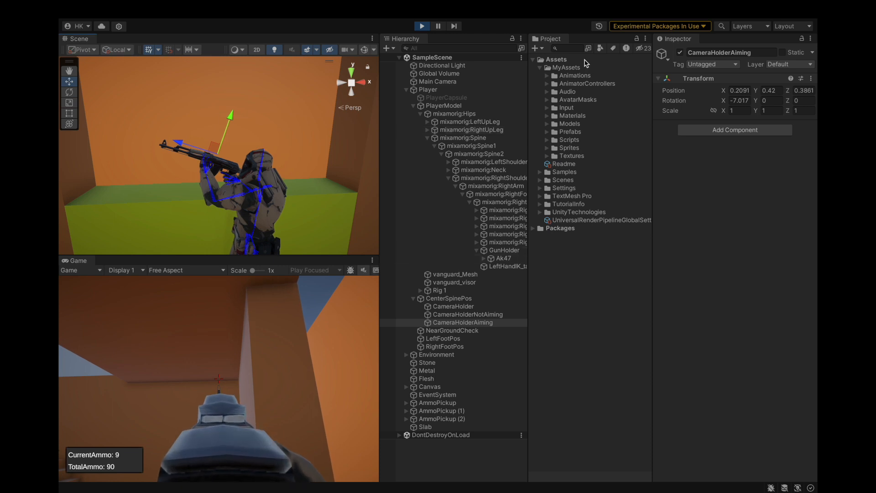
# Stop the playtest and save the project.
pyautogui.click(422, 26)
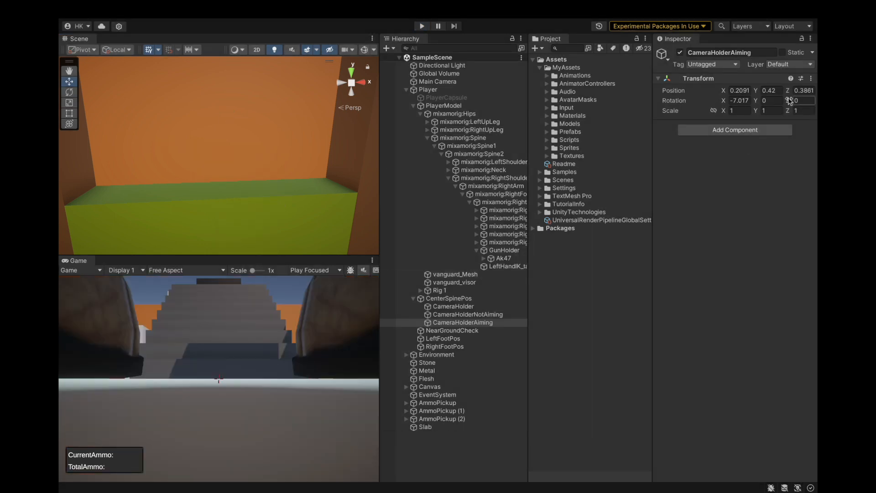
pyautogui.click(142, 9)
pyautogui.moveTo(119, 10)
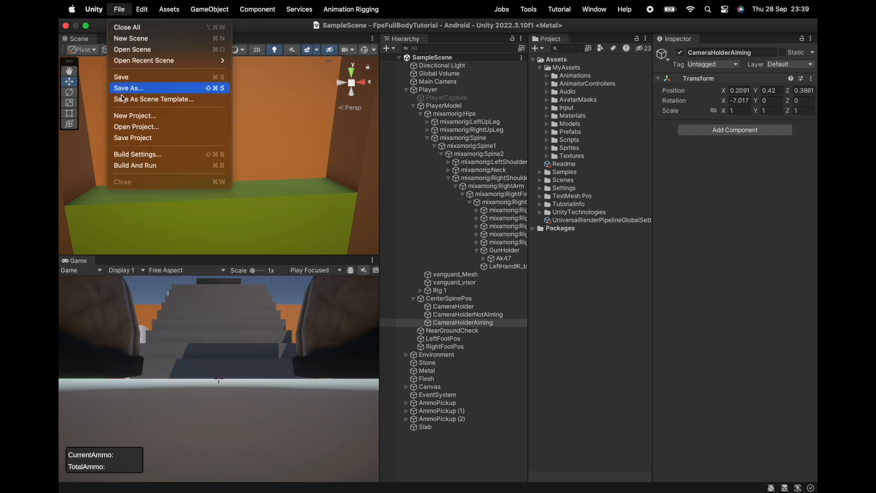
pyautogui.click(121, 138)
# Collapse the spine and hips bones, PlayerModel and the whole Player object in the scene hierarchy.
pyautogui.click(434, 146)
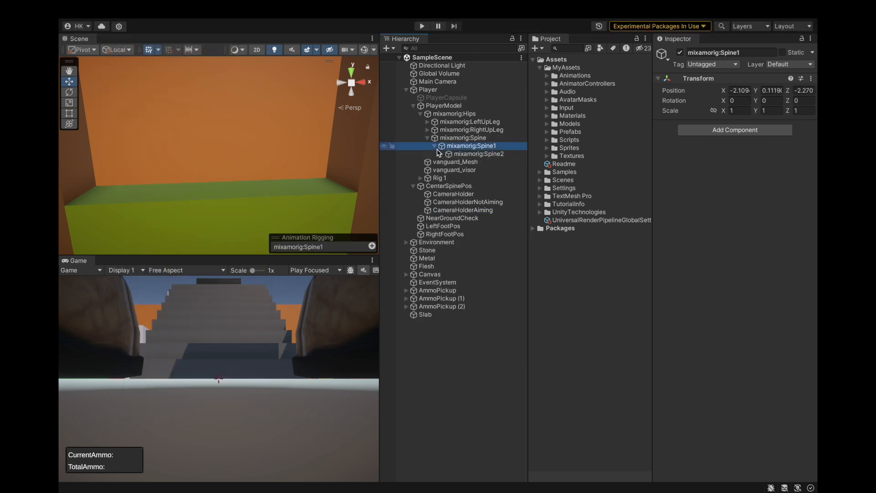
pyautogui.click(427, 138)
pyautogui.click(420, 114)
pyautogui.click(413, 106)
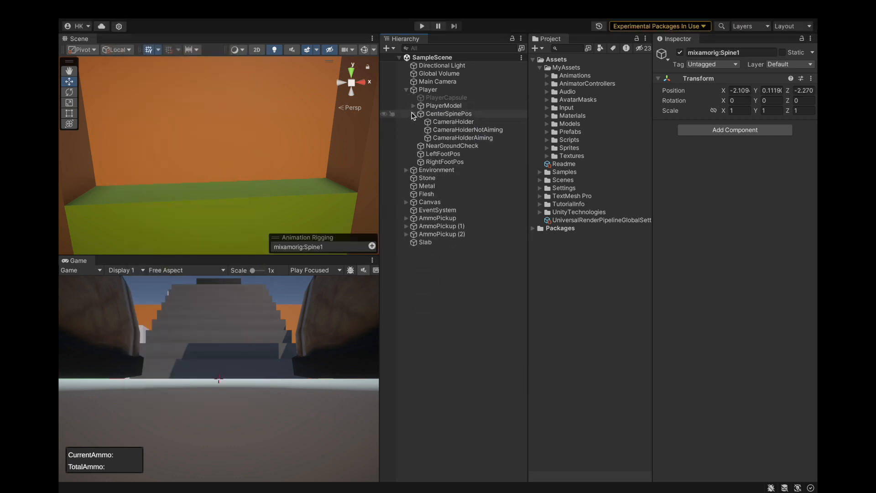
pyautogui.click(406, 89)
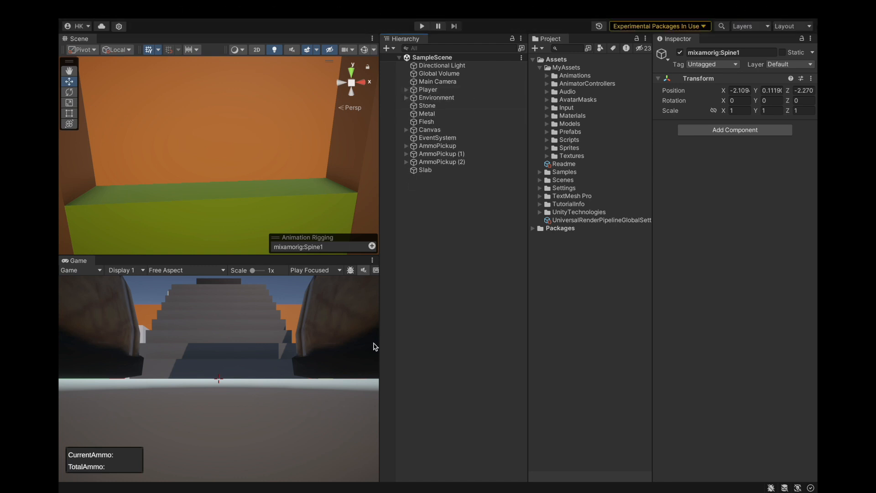
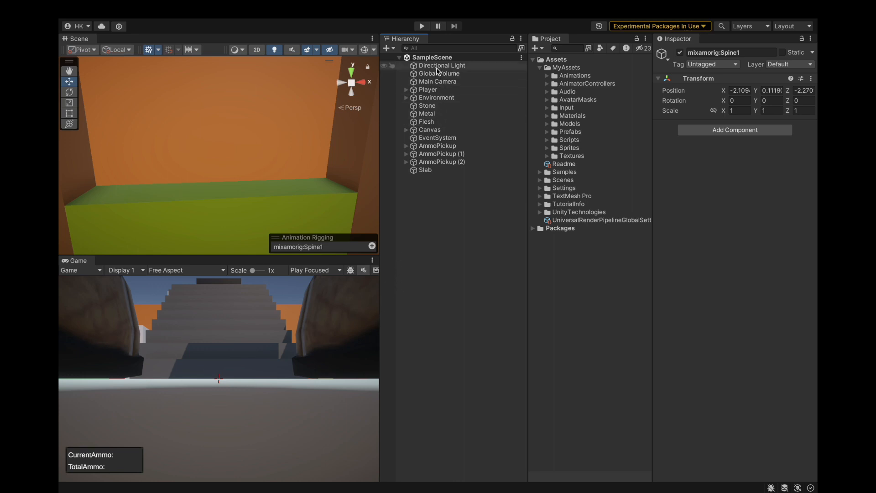
# Select the Player object and frame it in the Scene view with the surrounding level in sight.
pyautogui.click(471, 244)
pyautogui.scroll(-6, 216, 138)
pyautogui.click(428, 89)
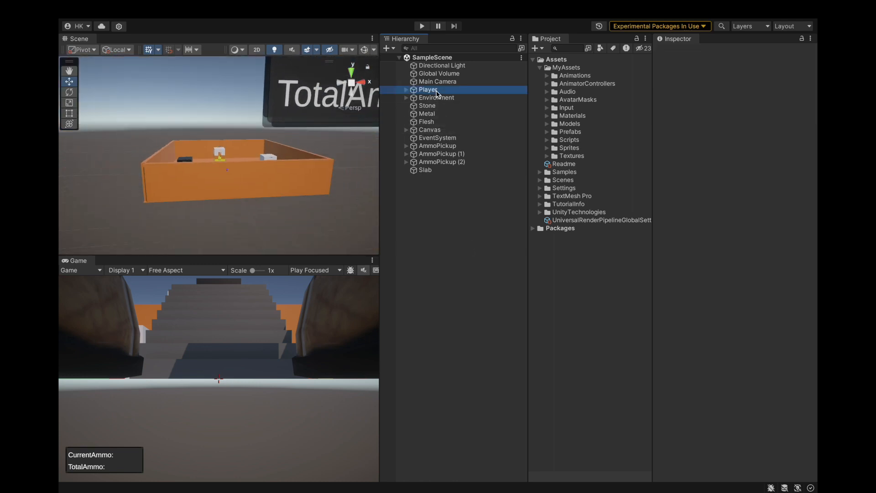
pyautogui.press('f')
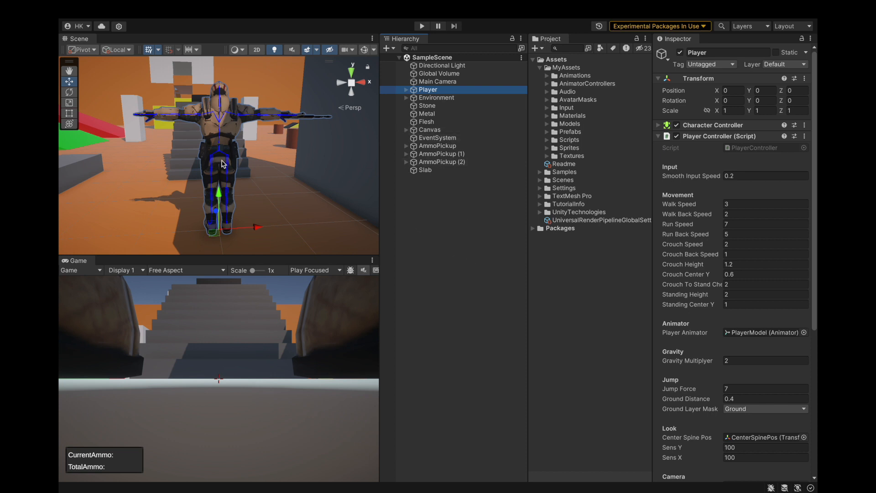
pyautogui.scroll(-5, 222, 164)
# Start a playtest and walk around the level, firing the rifle and aiming down its sights.
pyautogui.click(422, 26)
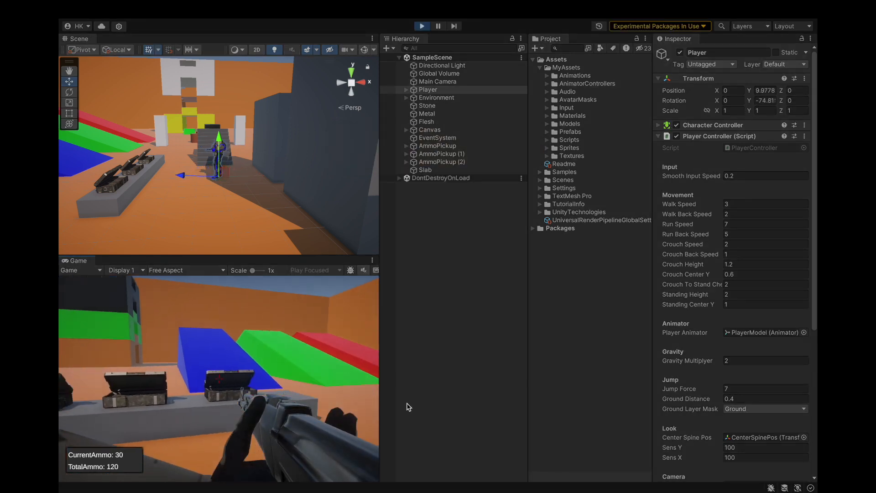
pyautogui.click(409, 406)
pyautogui.rightClick(408, 407)
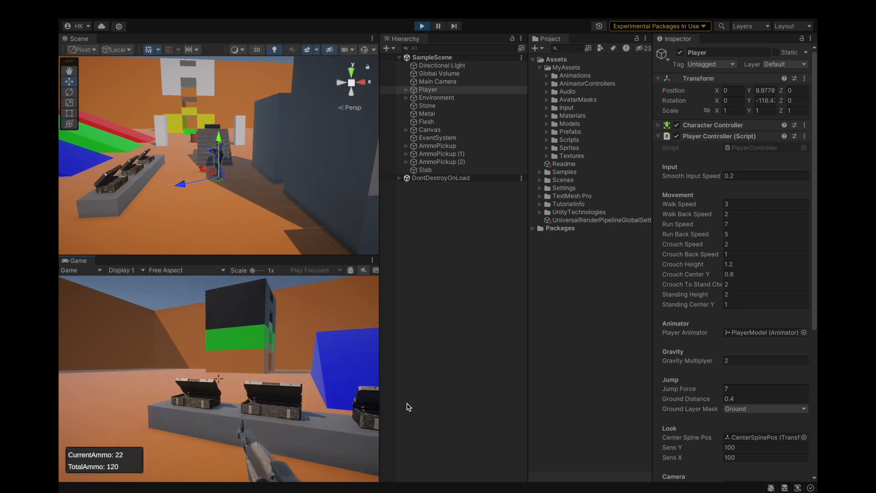
pyautogui.press('w')
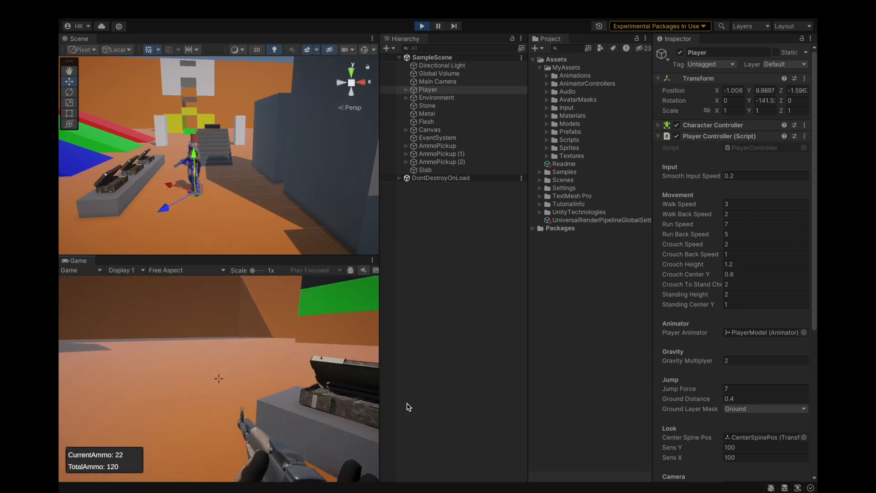
pyautogui.press('w')
pyautogui.rightClick(409, 406)
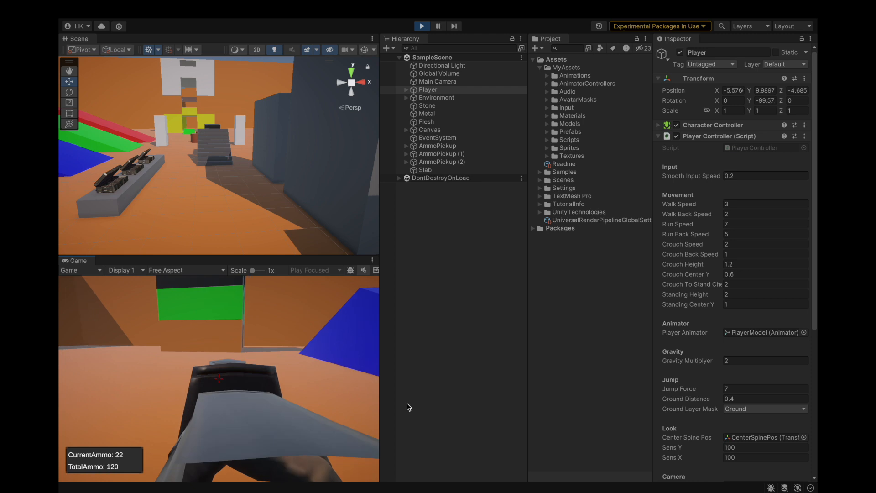
pyautogui.press('w')
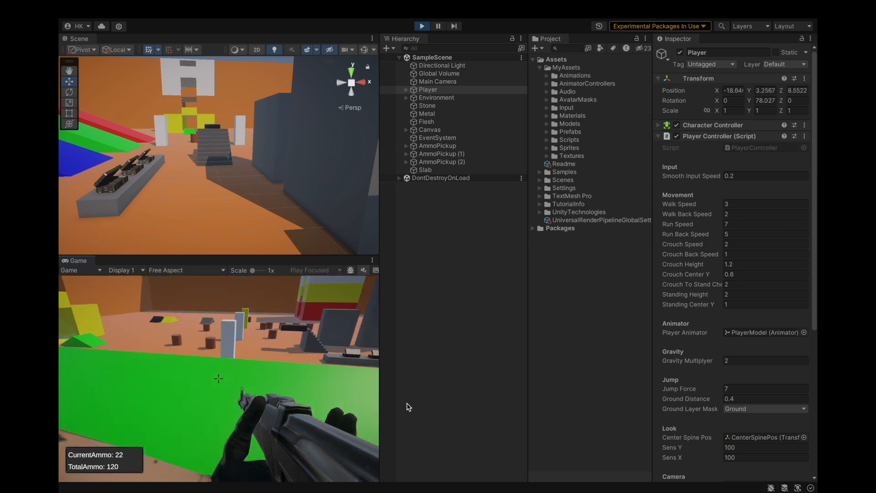
pyautogui.press('w')
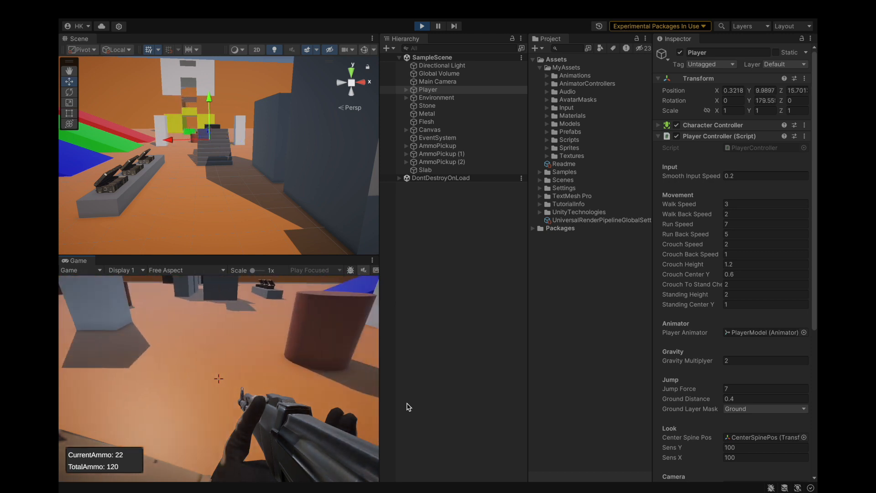
pyautogui.press('w')
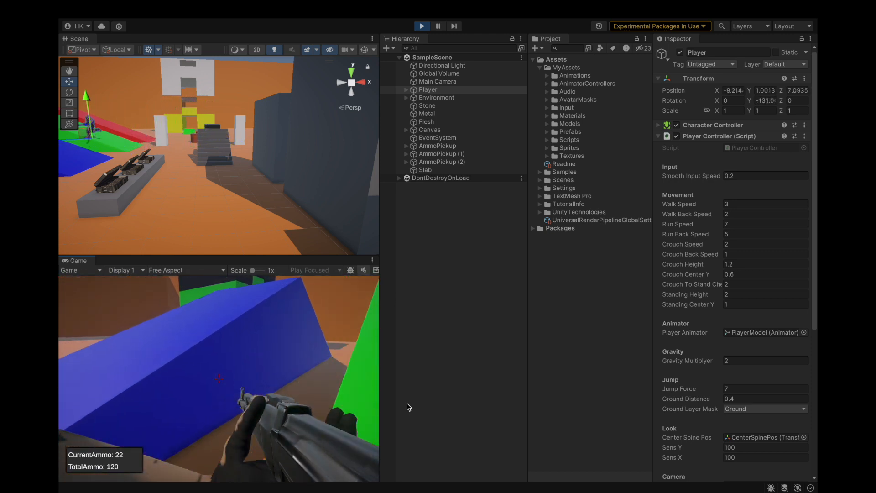
pyautogui.press('w')
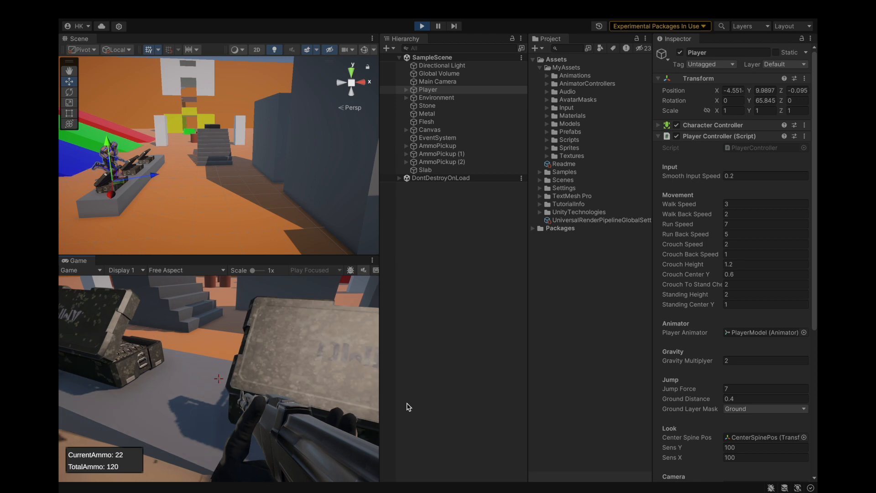
# Playtest reloading the rifle and firing at the sky, and stop the playtest.
pyautogui.press('r')
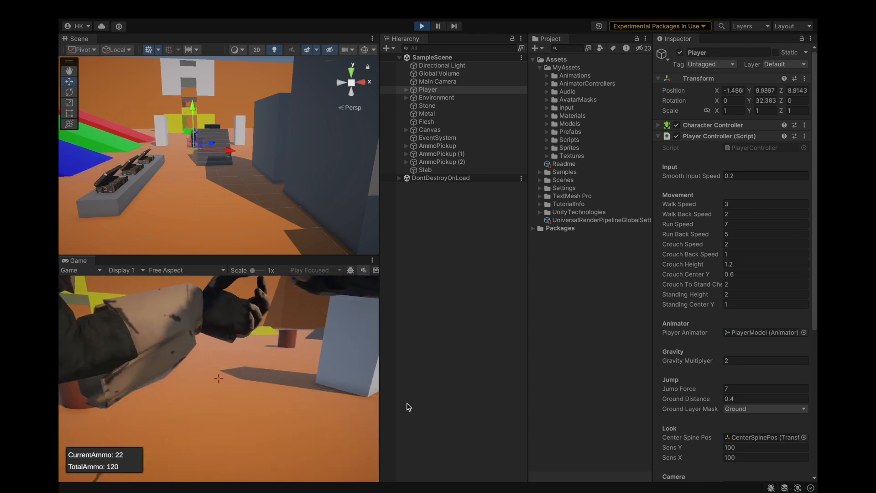
pyautogui.press('w')
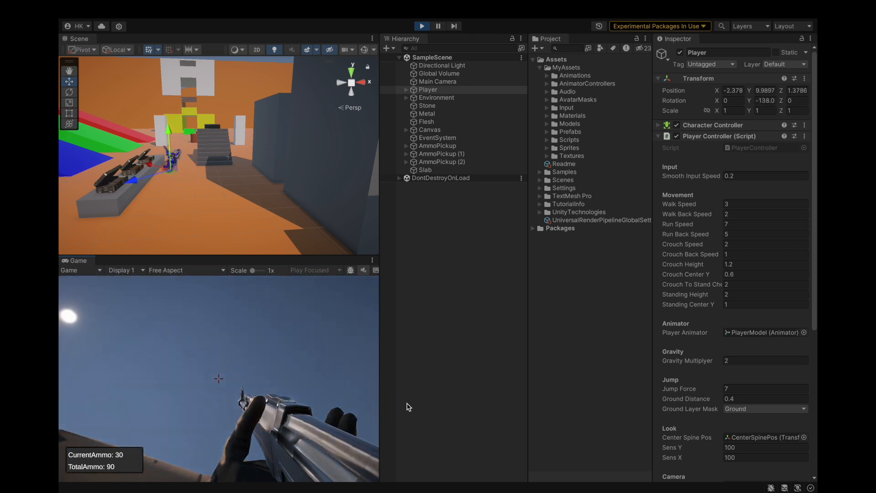
pyautogui.click(409, 406)
pyautogui.press('r')
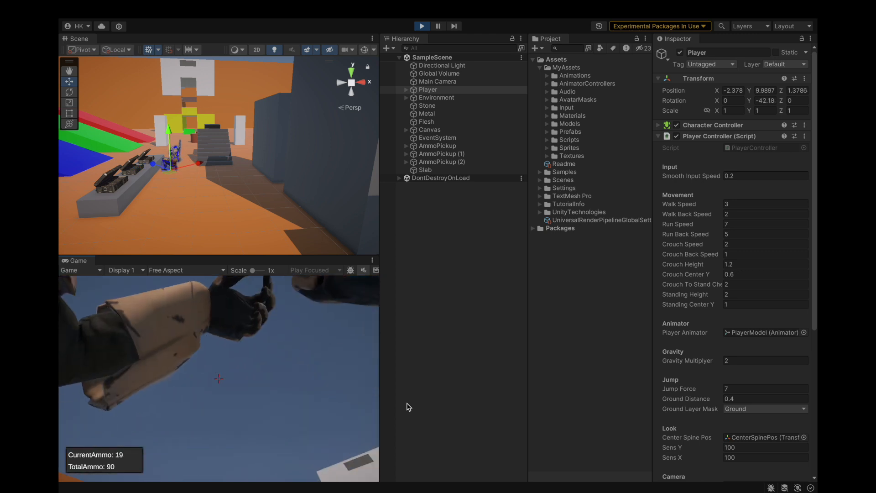
pyautogui.click(409, 407)
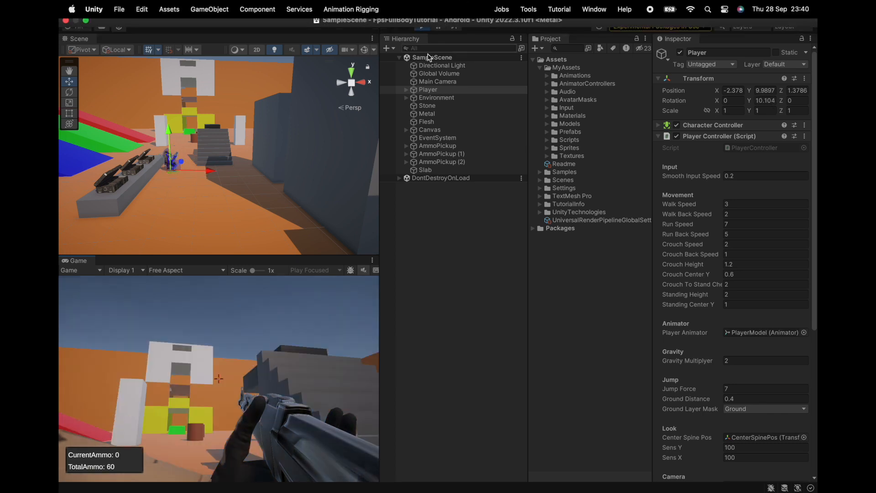
pyautogui.click(422, 26)
# Switch to PlayerController.cs in the code editor, expand the playerShooting region and examine the effect and audio lines in the Shoot method.
pyautogui.hotkey('ctrl', 'Left')
pyautogui.hotkey('ctrl', 'Right')
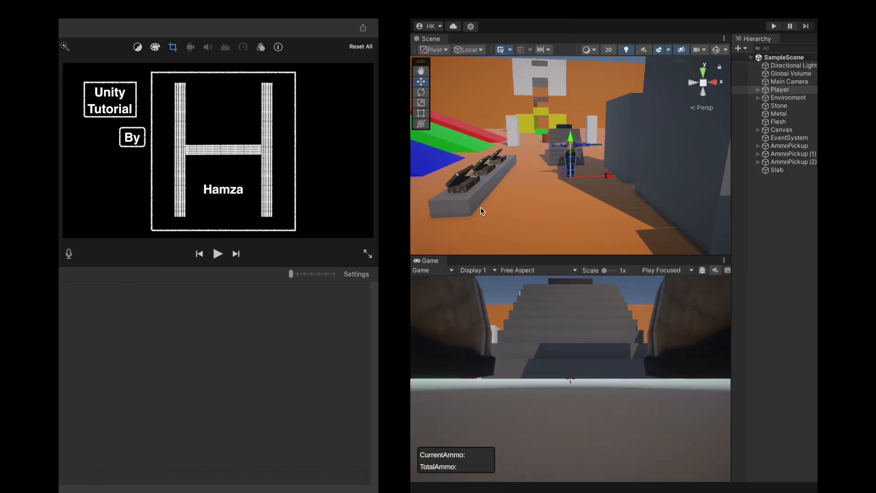
pyautogui.hotkey('ctrl', 'Right')
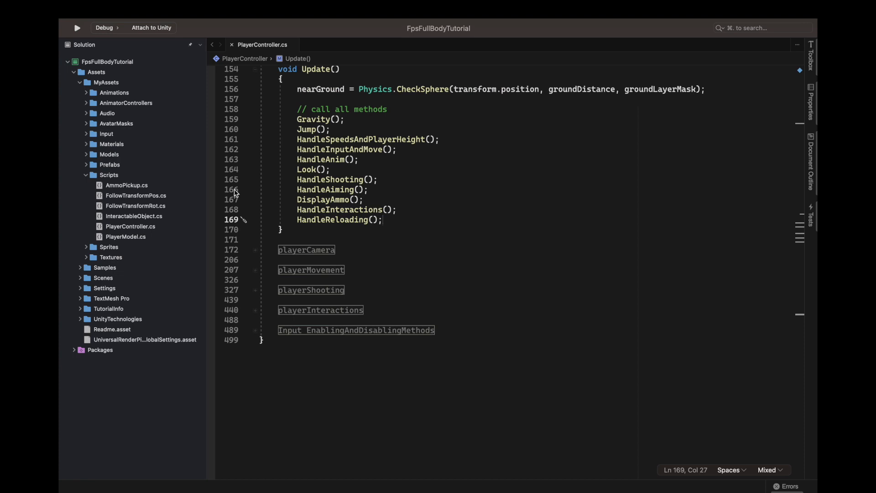
pyautogui.click(309, 290)
pyautogui.scroll(-15, 354, 210)
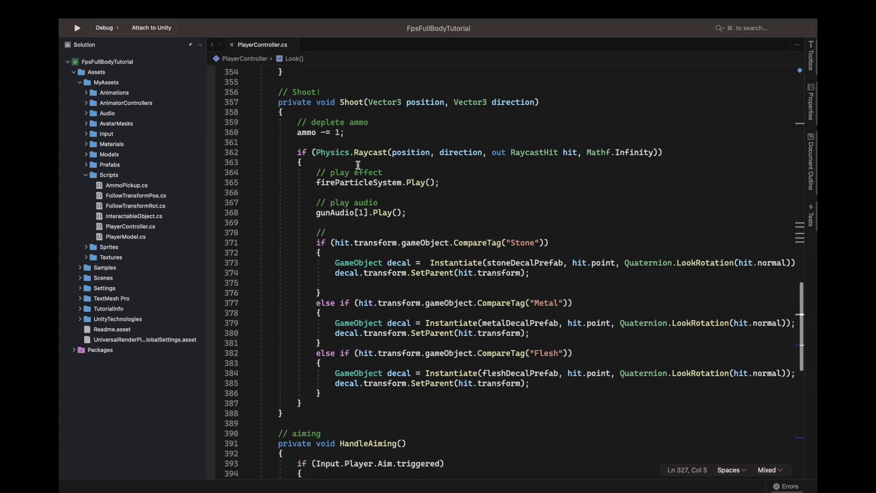
pyautogui.scroll(3, 311, 194)
pyautogui.scroll(-3, 312, 196)
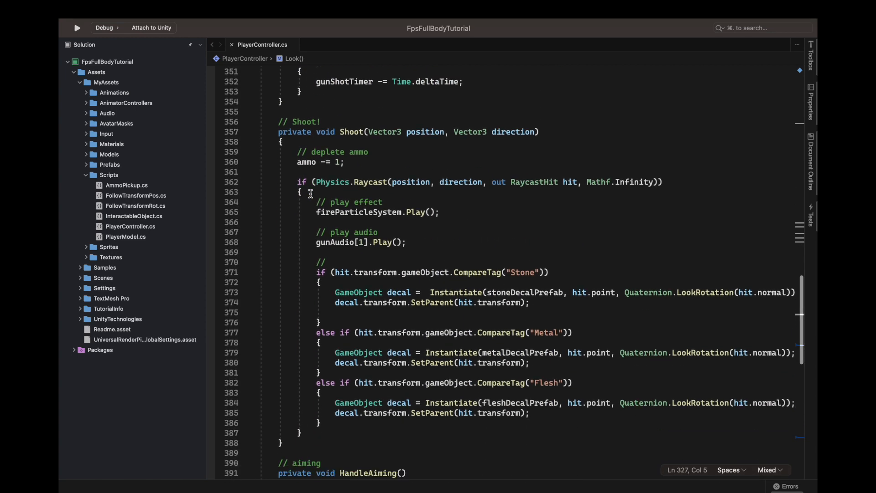
pyautogui.moveTo(313, 198); pyautogui.dragTo(475, 196)
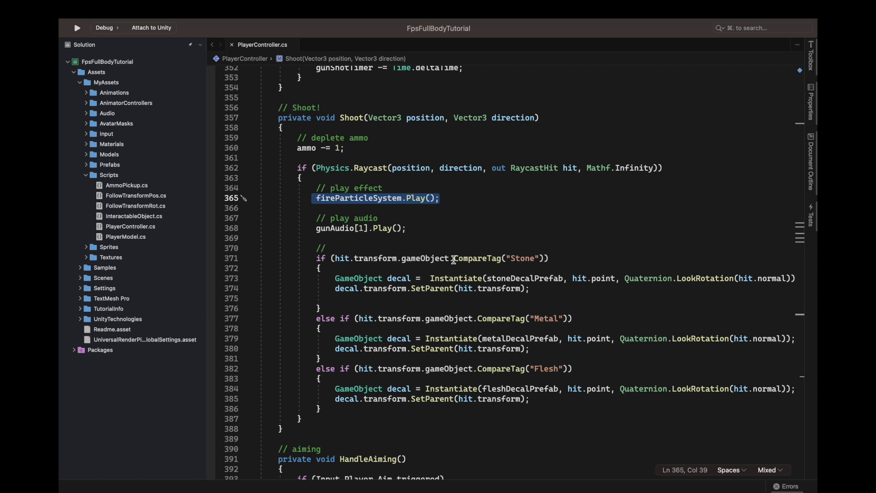
pyautogui.click(416, 230)
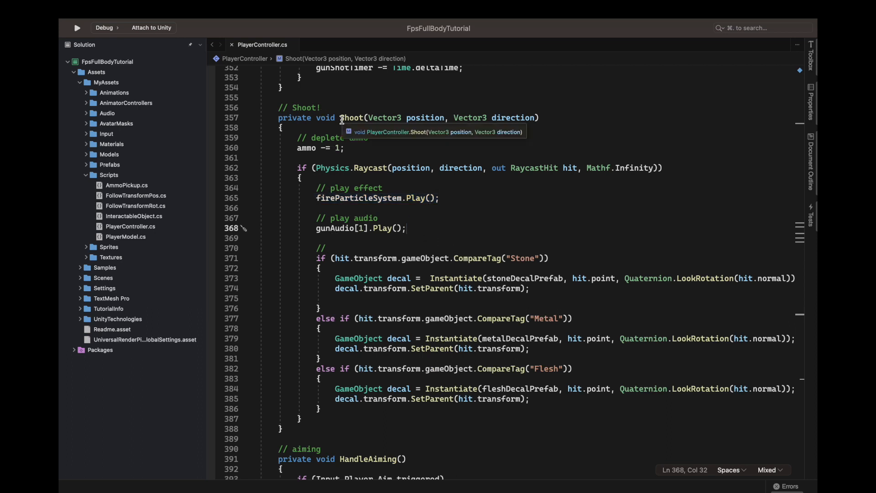
# Move the play effect and play audio lines out of the raycast condition to directly below "ammo -= 1;" in Shoot, and save the script.
pyautogui.moveTo(315, 187); pyautogui.dragTo(416, 225)
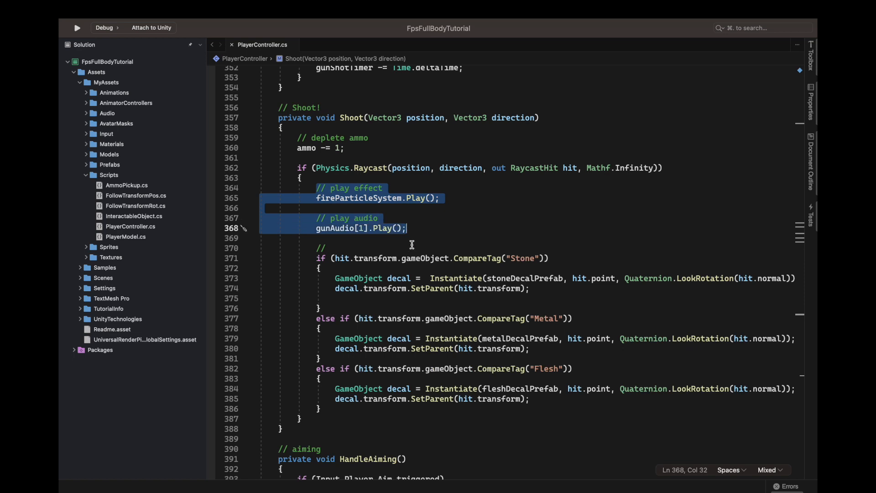
pyautogui.press('super+x')
pyautogui.moveTo(349, 206); pyautogui.dragTo(347, 175)
pyautogui.press('BackSpace')
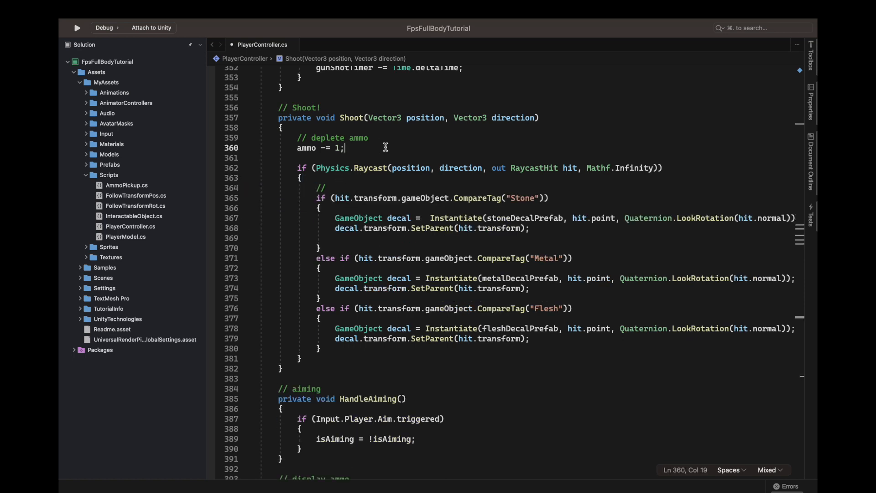
pyautogui.press('Return')
pyautogui.press('Return')
pyautogui.press('super+v')
pyautogui.moveTo(507, 4)
pyautogui.press('super+s')
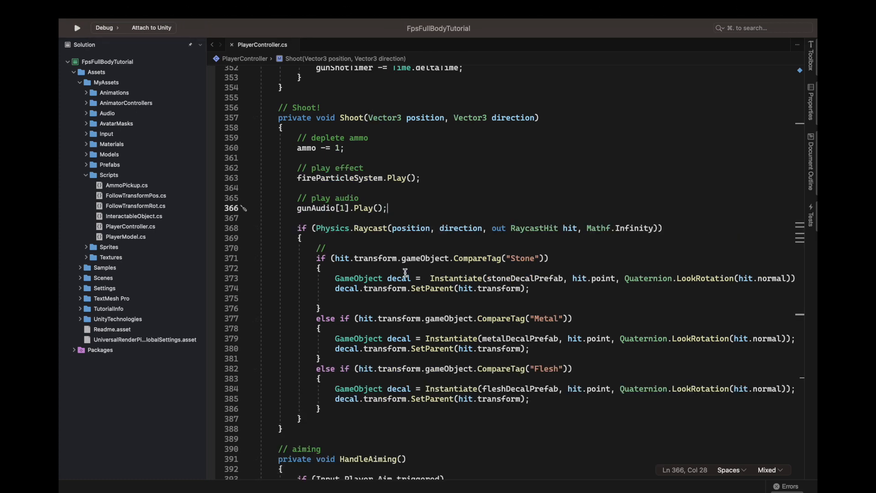
# Switch back to Unity and walk the player through the level in a new playtest.
pyautogui.hotkey('ctrl', 'Left')
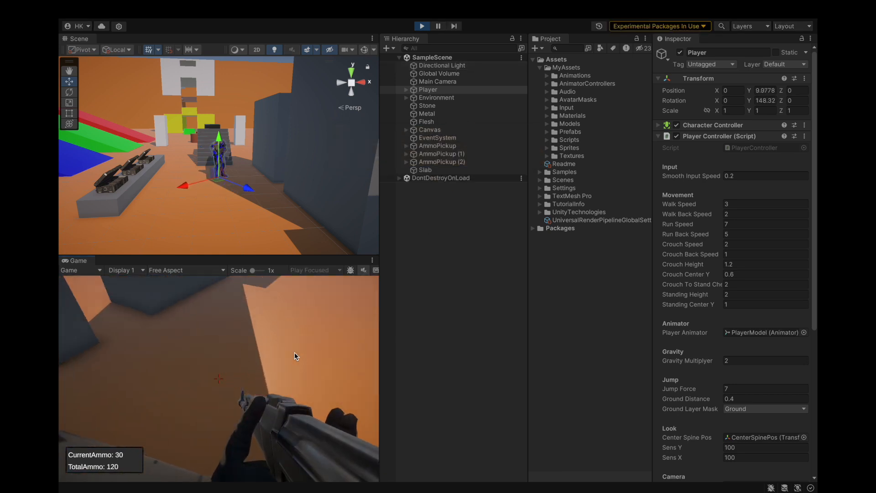
pyautogui.press('w')
# Unmute the Game view audio during the playtest and adjust the system volume.
pyautogui.press('w')
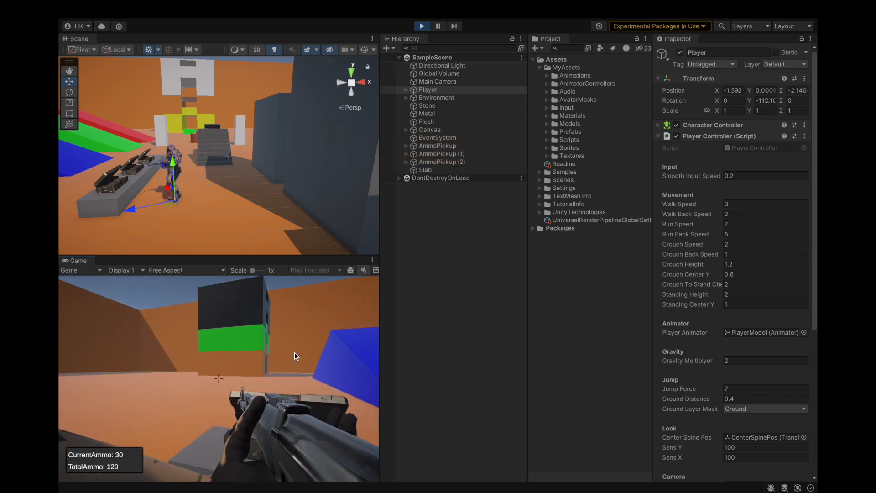
pyautogui.press('XF86AudioRaiseVolume')
pyautogui.press('w')
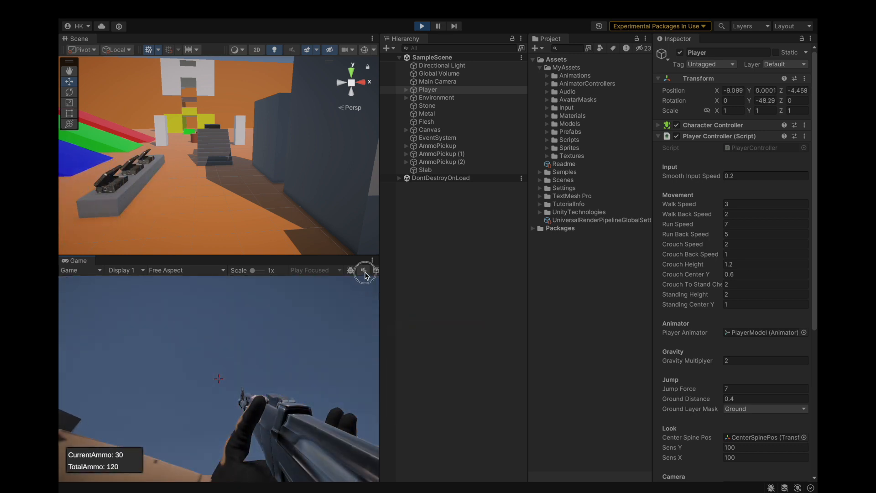
pyautogui.click(365, 271)
pyautogui.press('XF86AudioLowerVolume')
pyautogui.press('XF86AudioLowerVolume')
pyautogui.press('XF86AudioLowerVolume')
pyautogui.press('XF86AudioLowerVolume')
pyautogui.press('XF86AudioLowerVolume')
pyautogui.press('XF86AudioRaiseVolume')
pyautogui.press('XF86AudioLowerVolume')
# Playtest firing the rifle at the sky, walking and jumping with sound on, and stop the playtest.
pyautogui.press('w')
pyautogui.press('w')
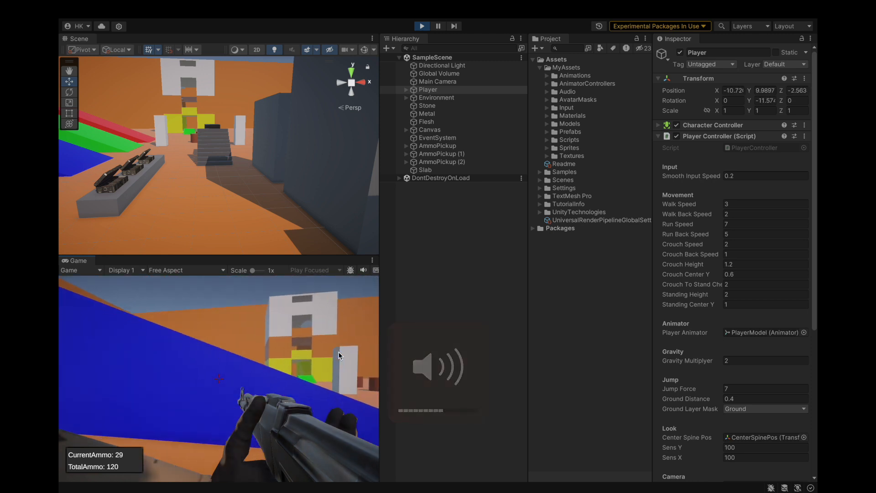
pyautogui.press('space')
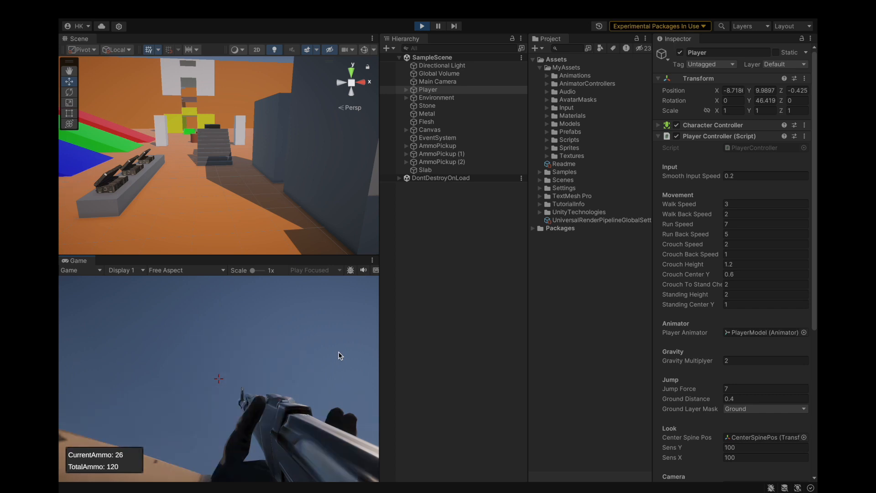
pyautogui.press('XF86AudioLowerVolume')
pyautogui.moveTo(339, 356); pyautogui.dragTo(339, 355)
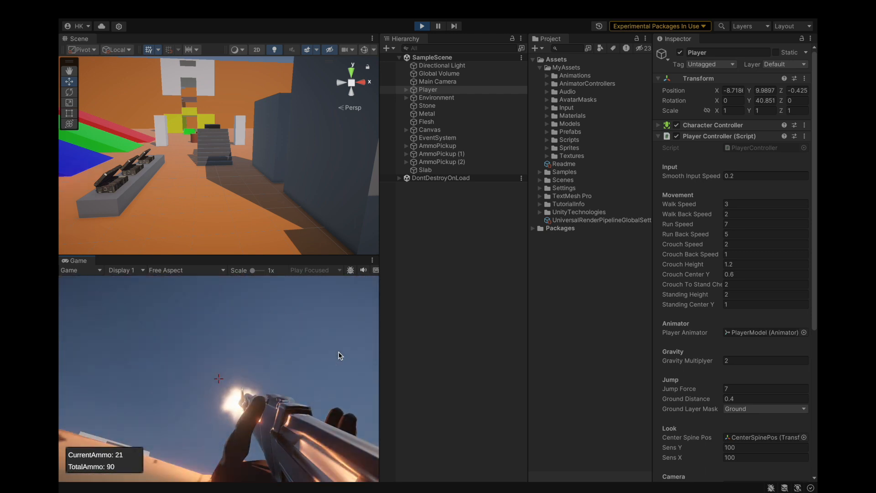
pyautogui.moveTo(338, 356); pyautogui.dragTo(338, 356)
pyautogui.press('w')
pyautogui.press('w')
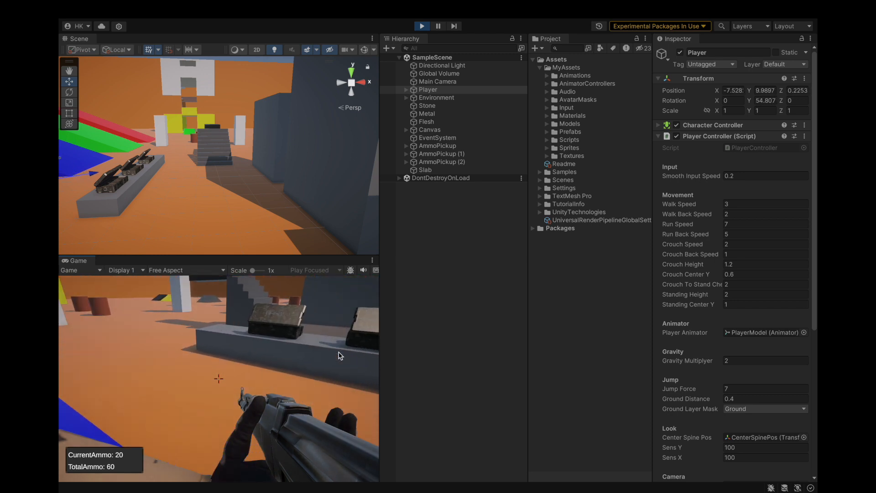
pyautogui.press('space')
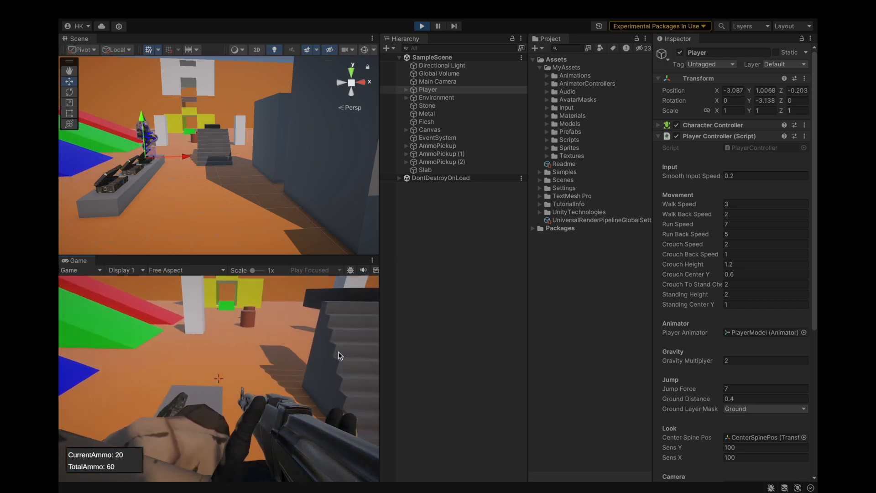
pyautogui.click(422, 26)
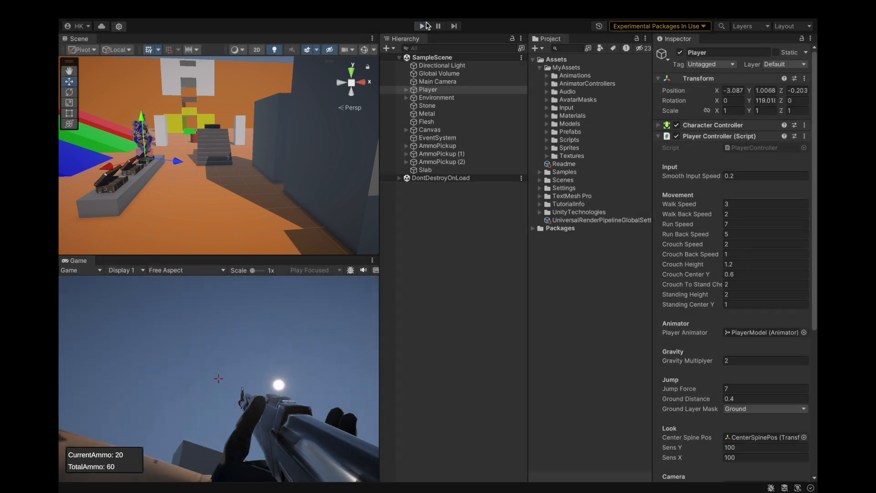
pyautogui.click(406, 90)
pyautogui.click(406, 91)
pyautogui.click(428, 251)
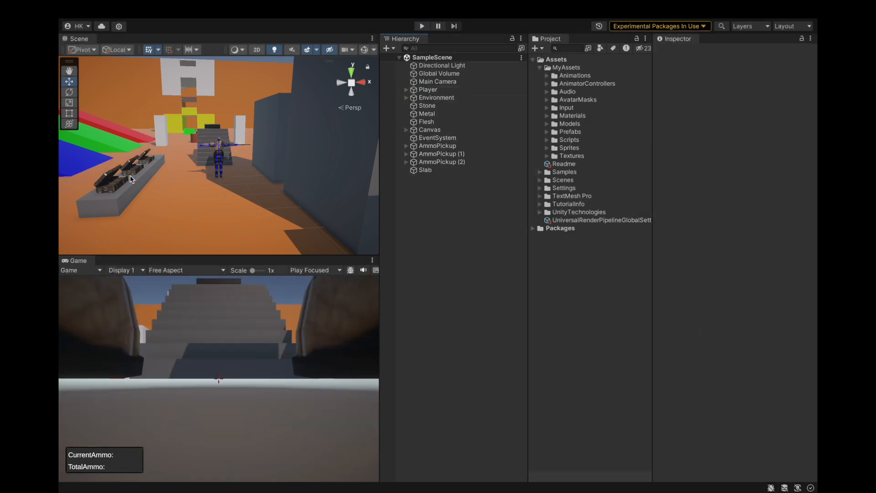
# Set the layer of AmmoPickup, AmmoPickup (1) and AmmoPickup (2) to Ground, leaving their child objects unchanged.
pyautogui.click(415, 161)
pyautogui.click(437, 146)
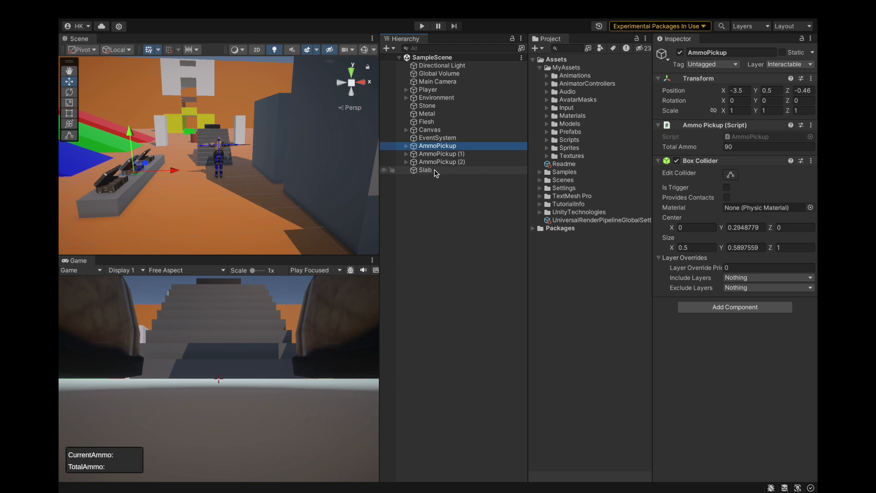
pyautogui.keyDown('shift'); pyautogui.click(472, 162); pyautogui.keyUp('shift')
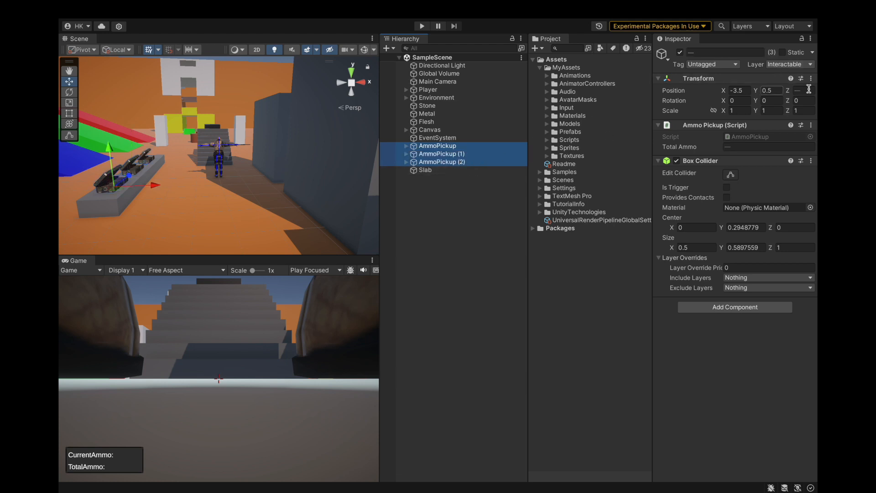
pyautogui.click(789, 64)
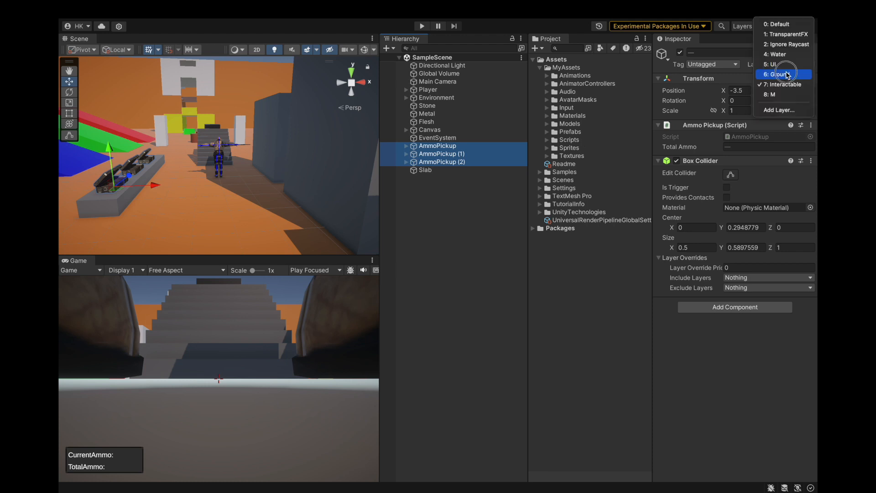
pyautogui.click(783, 74)
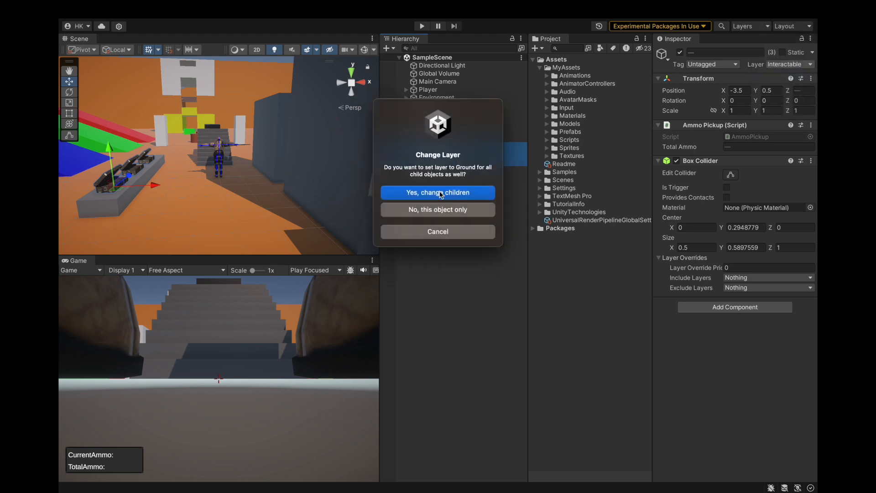
pyautogui.click(439, 210)
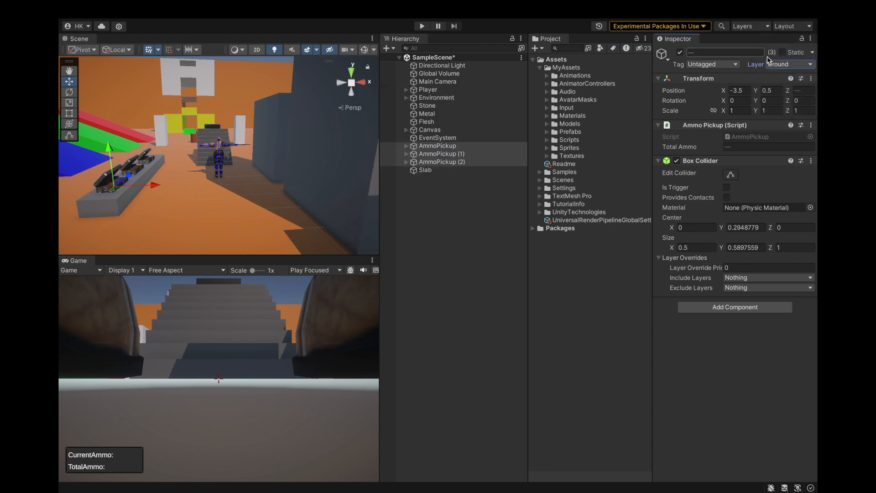
# Switch all three AmmoPickup objects back to the Interactable layer without changing their children.
pyautogui.click(474, 187)
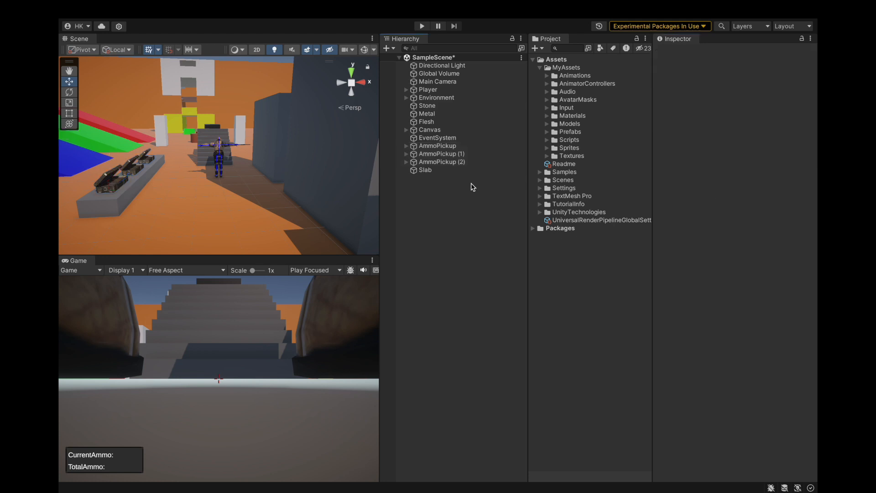
pyautogui.click(445, 155)
pyautogui.press('Up')
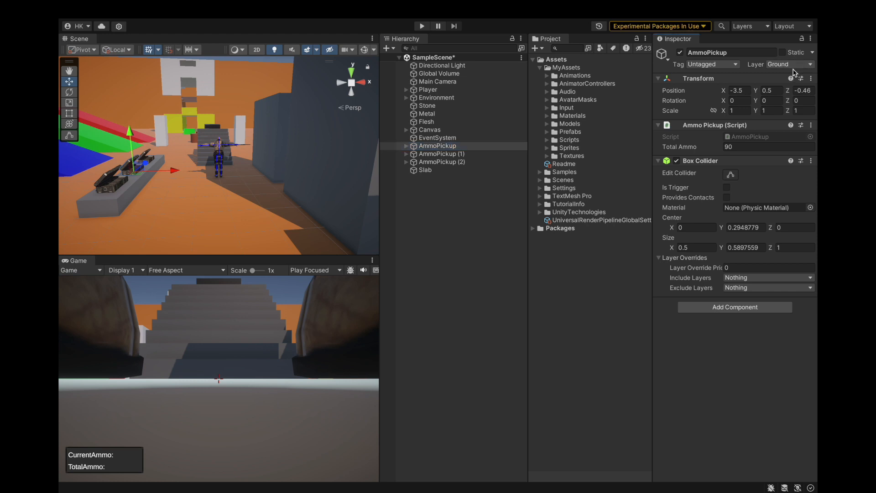
pyautogui.keyDown('shift'); pyautogui.click(473, 167); pyautogui.keyUp('shift')
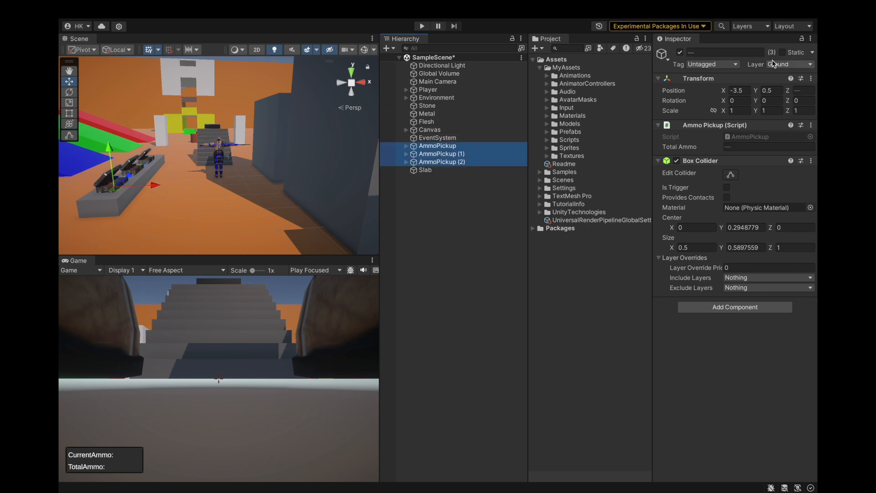
pyautogui.click(774, 64)
pyautogui.click(774, 87)
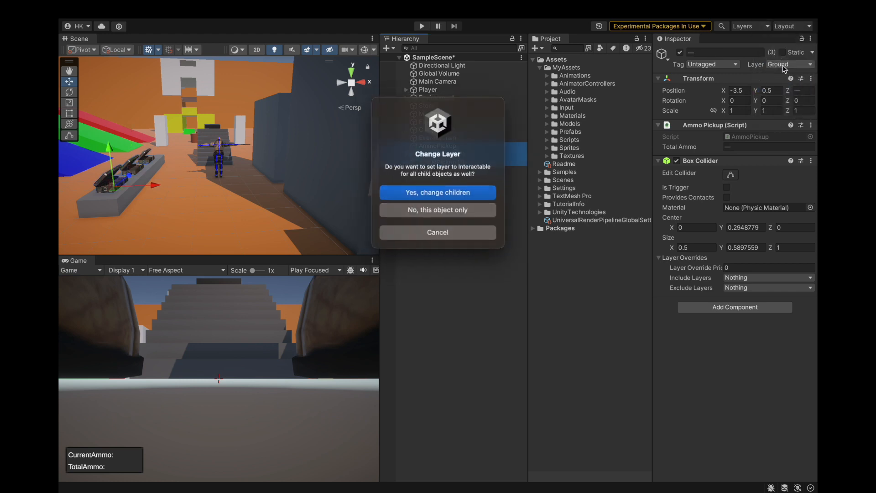
pyautogui.click(454, 211)
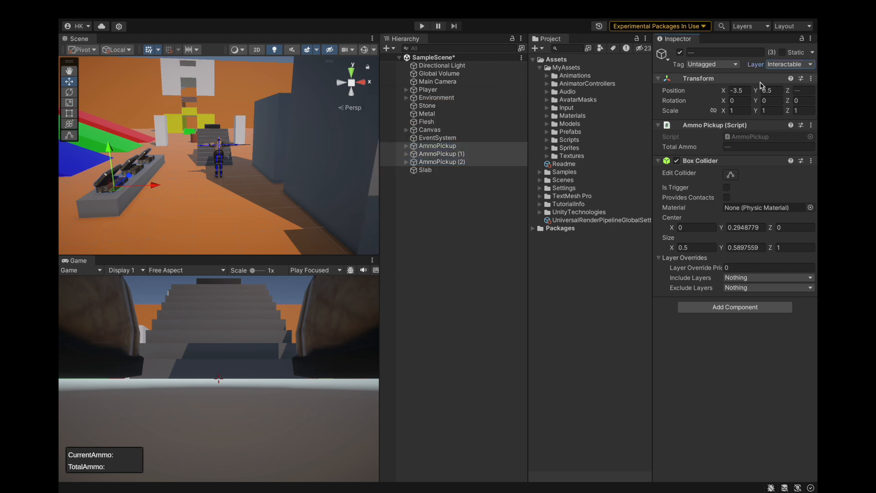
# Expand the three AmmoPickup objects and inspect the layer and components of their box_body children.
pyautogui.click(406, 146)
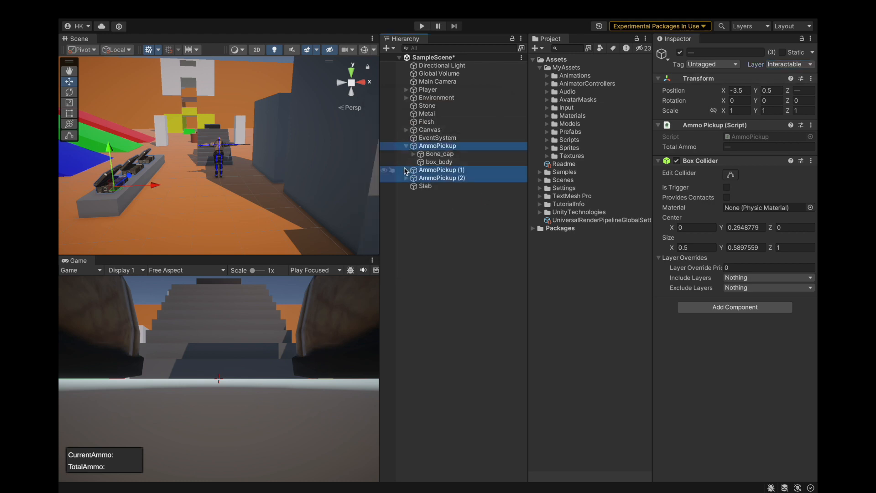
pyautogui.click(406, 170)
pyautogui.click(411, 195)
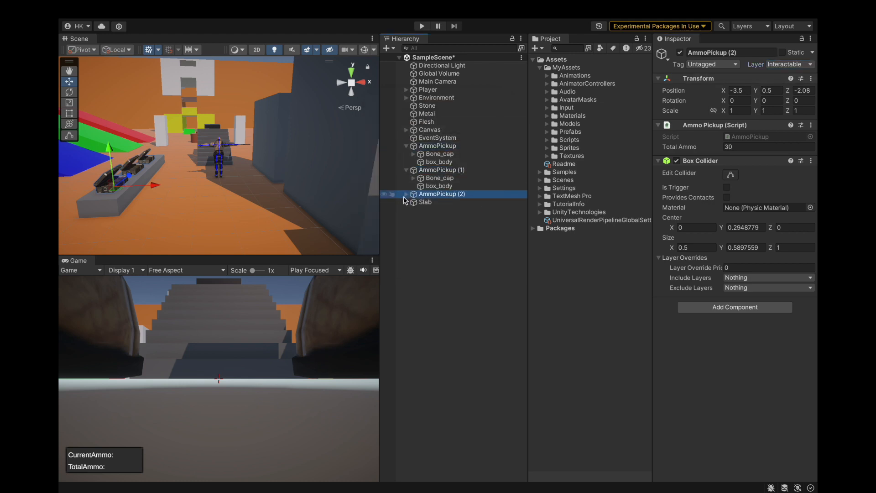
pyautogui.click(437, 186)
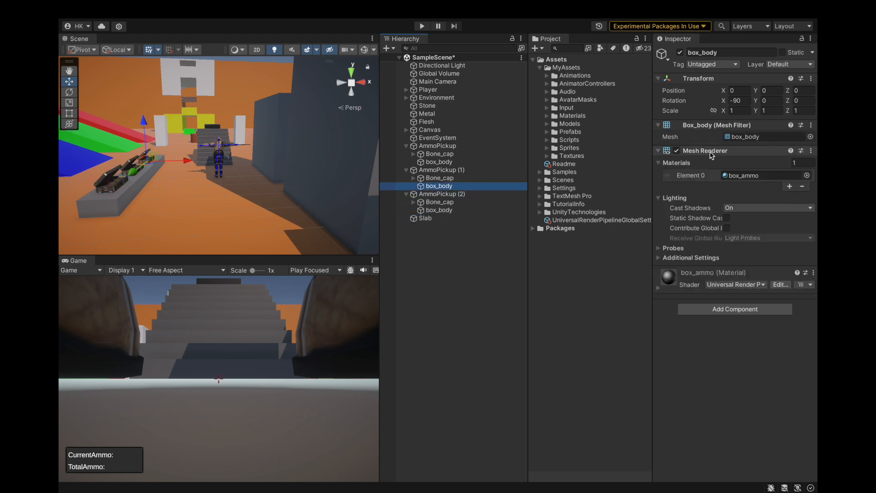
pyautogui.click(442, 162)
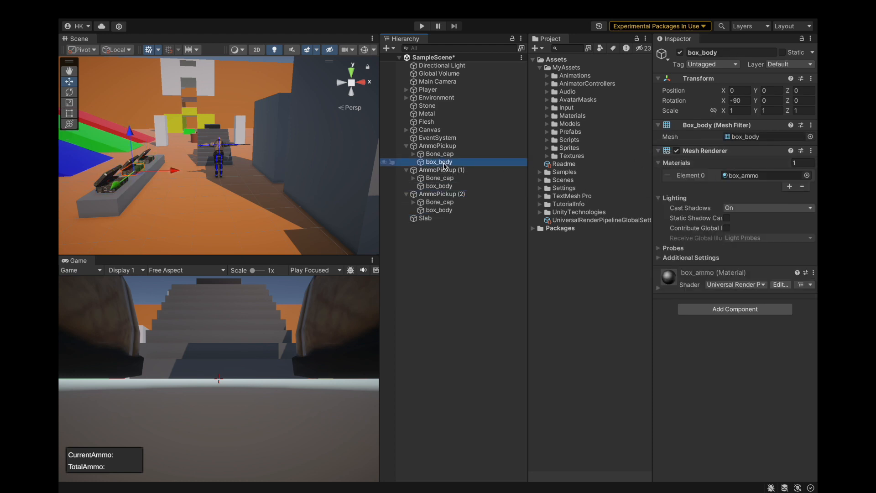
# Compare the layer and components of the first AmmoPickup with its Bone_cap and box_body children, including what Bone_cap contains.
pyautogui.click(445, 155)
pyautogui.click(447, 146)
pyautogui.click(448, 155)
pyautogui.click(448, 163)
pyautogui.click(448, 155)
pyautogui.click(449, 146)
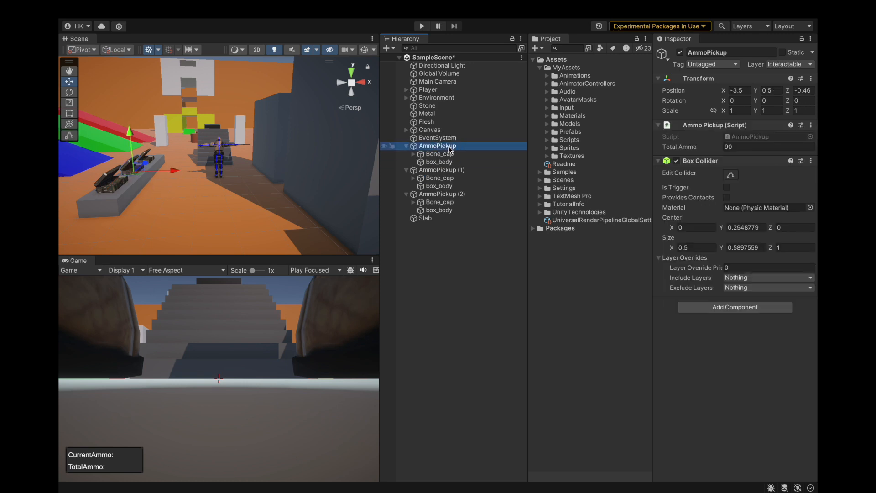
pyautogui.click(450, 154)
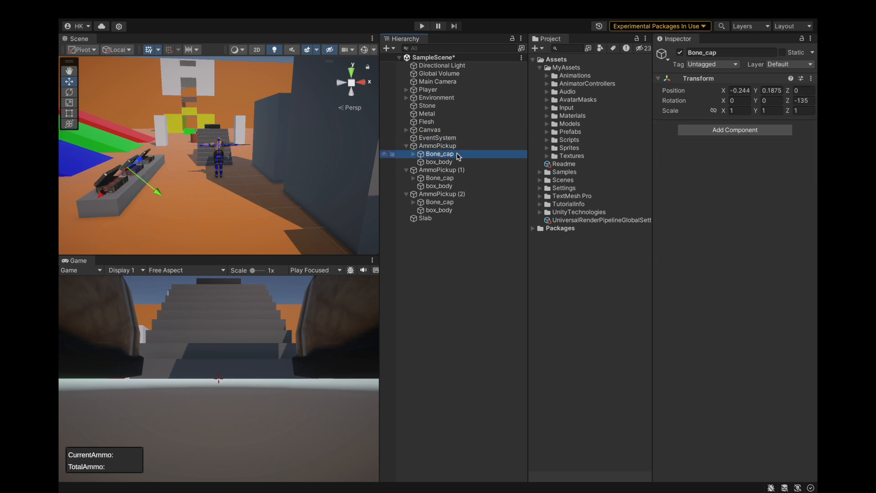
pyautogui.click(413, 155)
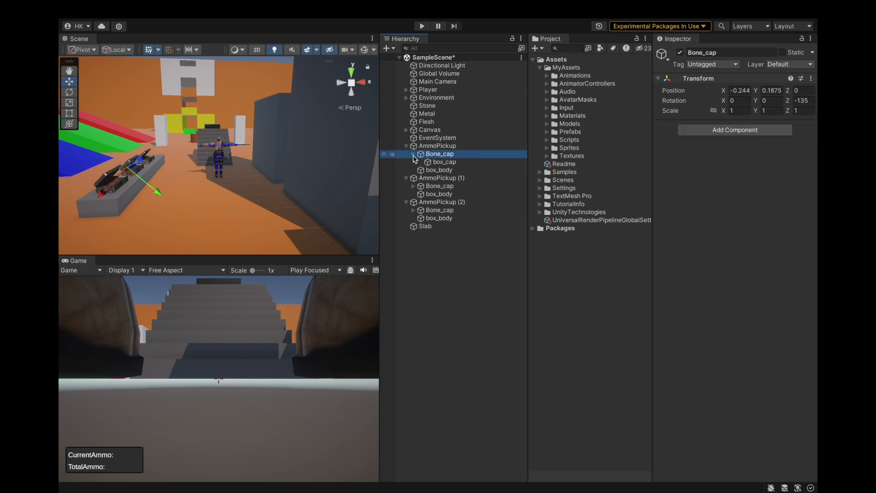
pyautogui.click(413, 155)
pyautogui.click(431, 164)
# Copy the Box Collider from the first AmmoPickup and paste it as a new component on its box_body child.
pyautogui.click(490, 147)
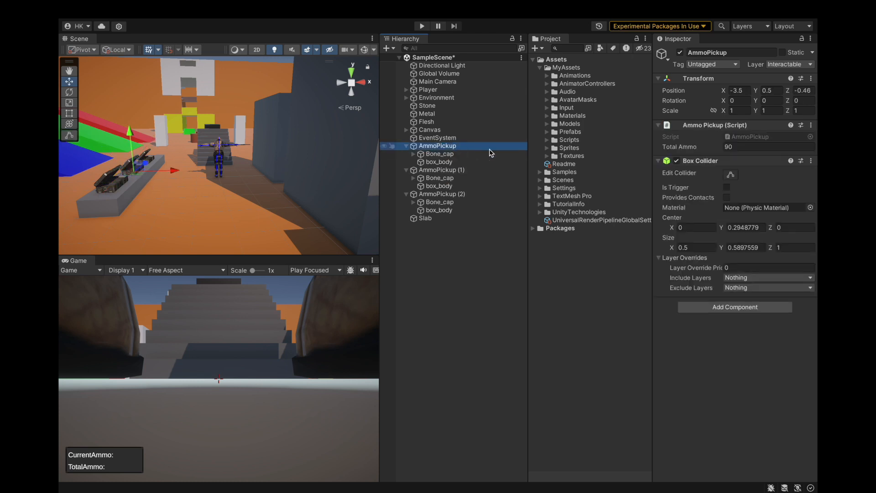
pyautogui.click(811, 160)
pyautogui.click(763, 237)
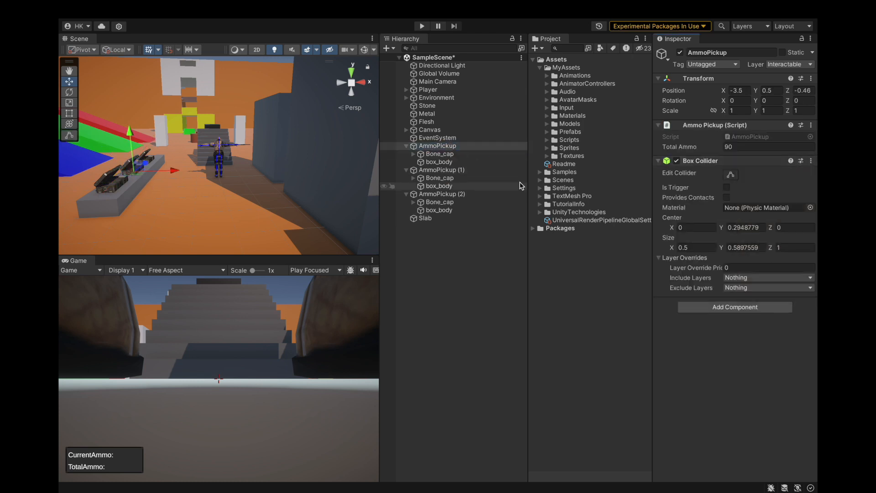
pyautogui.click(459, 164)
pyautogui.click(810, 151)
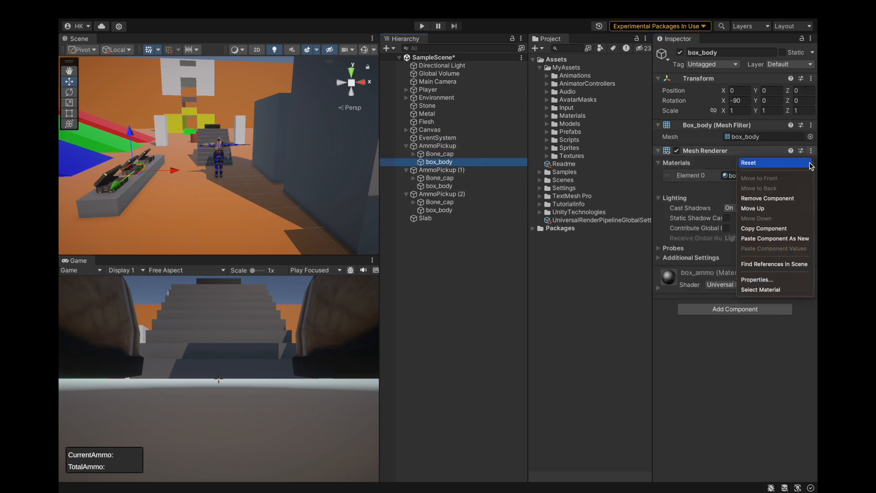
pyautogui.click(773, 239)
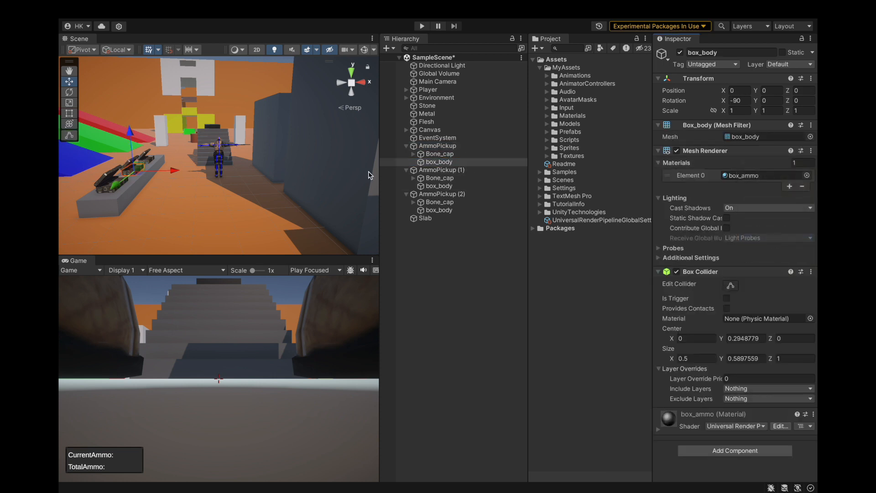
# Examine how the pasted collider on box_body fits the ammo box compared with the parent AmmoPickup's collider.
pyautogui.scroll(8, 123, 194)
pyautogui.scroll(-6, 188, 203)
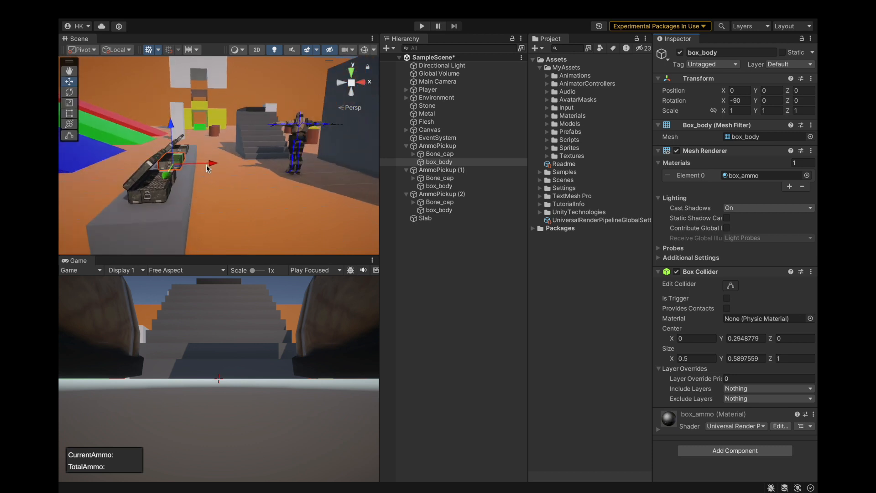
pyautogui.press('f')
pyautogui.keyDown('alt'); pyautogui.moveTo(209, 151); pyautogui.dragTo(166, 154); pyautogui.keyUp('alt')
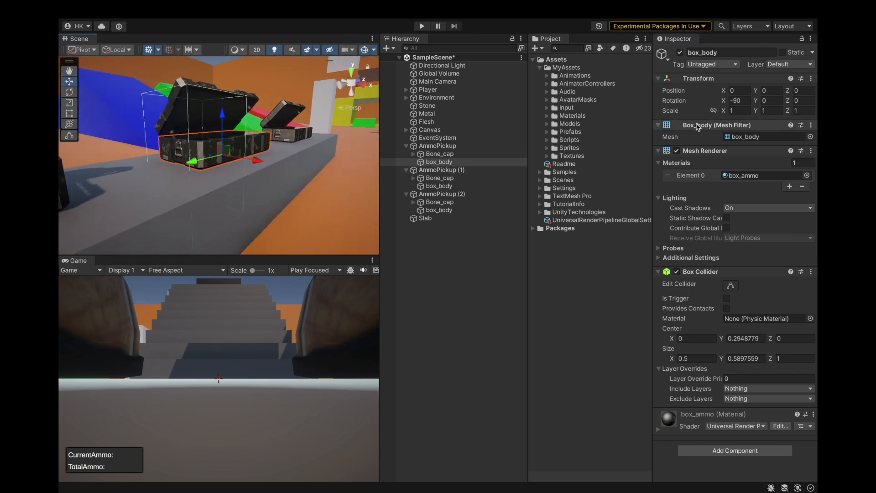
pyautogui.click(443, 147)
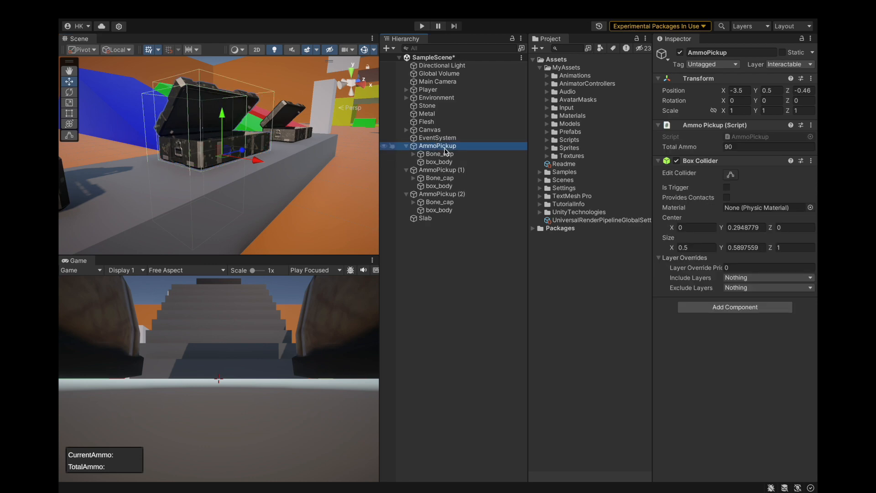
pyautogui.click(451, 163)
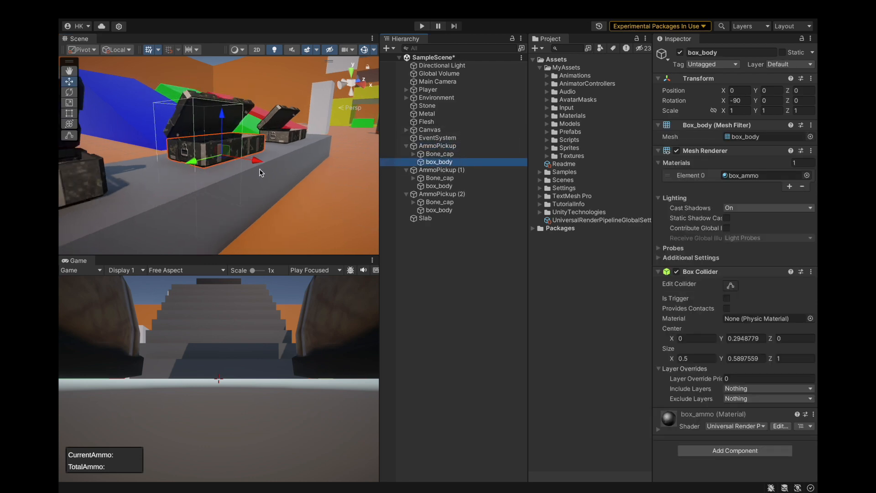
pyautogui.keyDown('alt'); pyautogui.moveTo(261, 173); pyautogui.dragTo(277, 187); pyautogui.keyUp('alt')
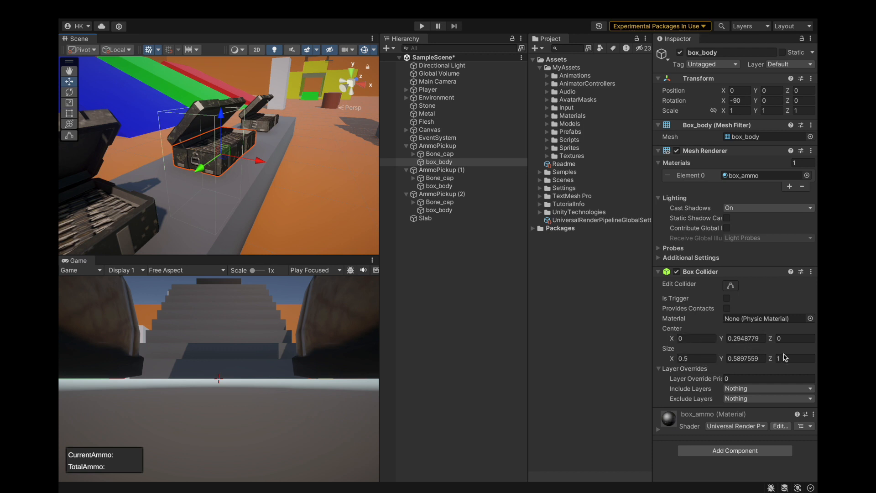
pyautogui.keyDown('alt'); pyautogui.moveTo(208, 191); pyautogui.dragTo(218, 170); pyautogui.keyUp('alt')
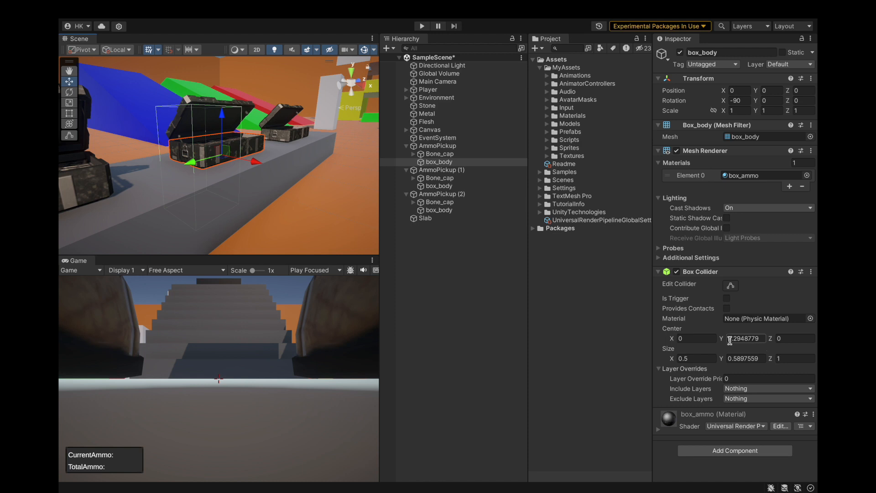
# Set the box_body Box Collider's center Y to 0, size Y to 1 and size Z to 0.5.
pyautogui.write('0')
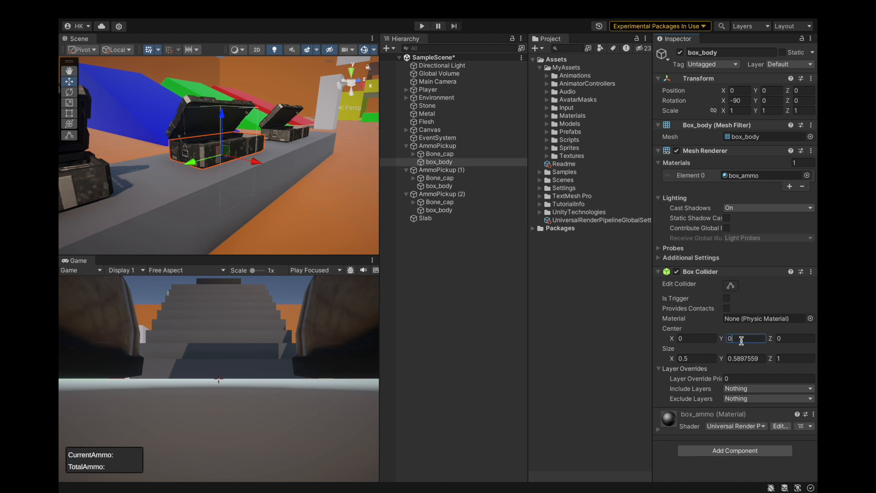
pyautogui.keyDown('alt'); pyautogui.moveTo(255, 196); pyautogui.dragTo(153, 201); pyautogui.keyUp('alt')
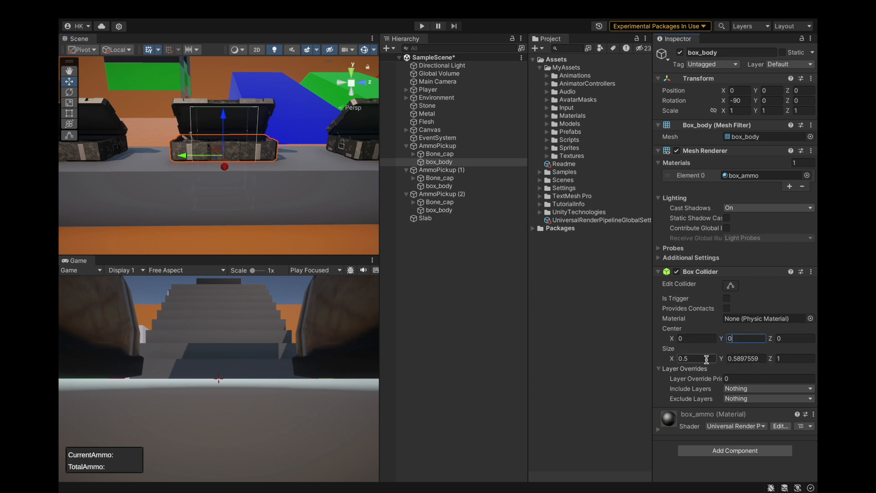
pyautogui.write('1')
pyautogui.press('BackSpace')
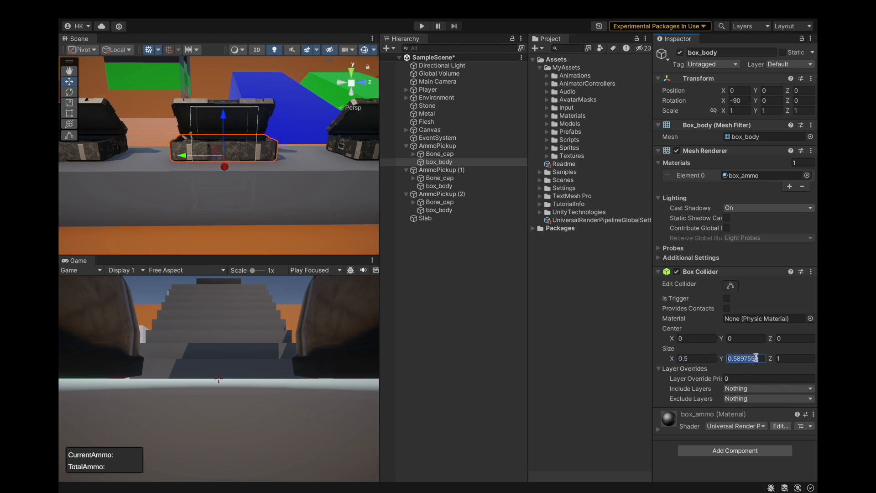
pyautogui.write('0')
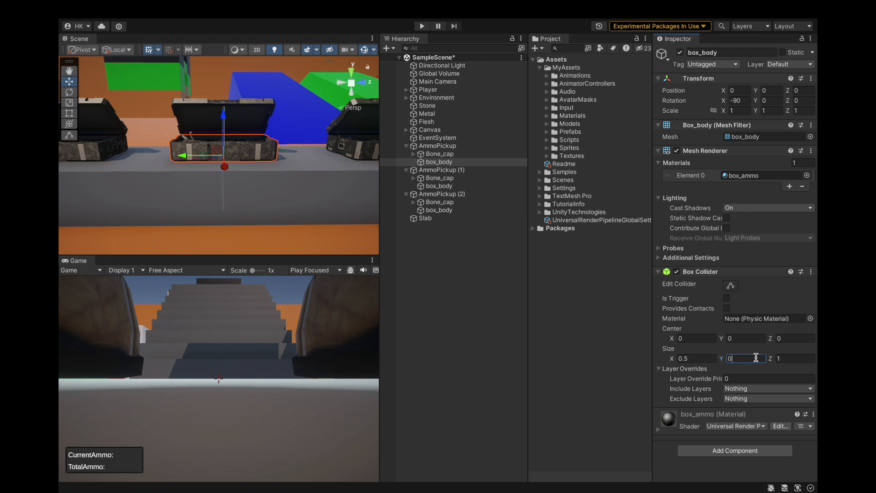
pyautogui.keyDown('alt'); pyautogui.moveTo(241, 178); pyautogui.dragTo(354, 186); pyautogui.keyUp('alt')
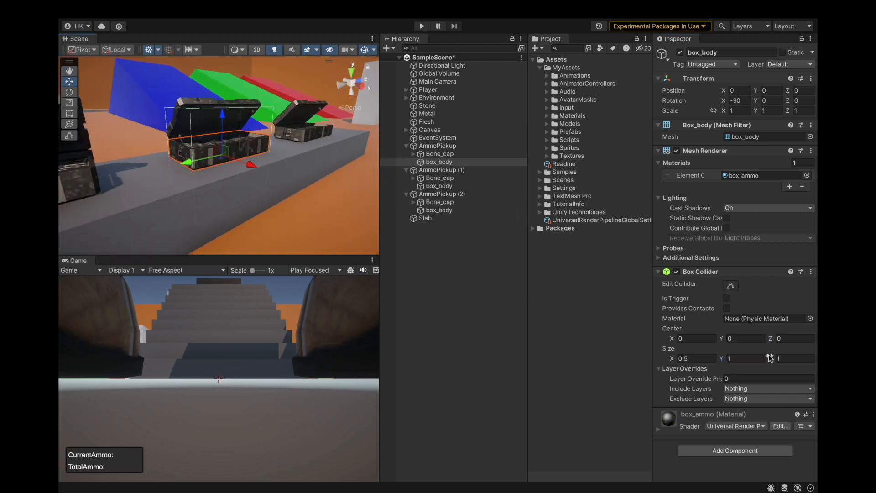
pyautogui.write('0.5')
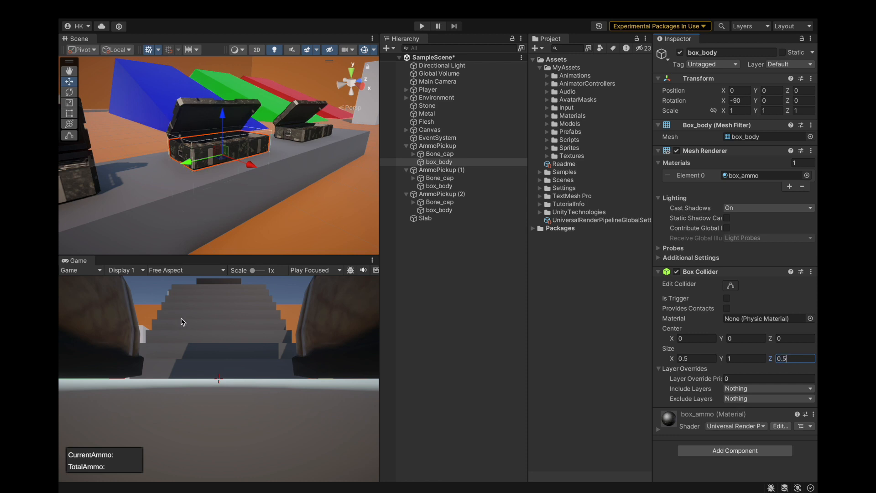
# Set the center Z of the first box_body's Box Collider to 0.25.
pyautogui.keyDown('alt'); pyautogui.moveTo(216, 146); pyautogui.dragTo(324, 144); pyautogui.keyUp('alt')
pyautogui.write('0.5')
pyautogui.press('BackSpace')
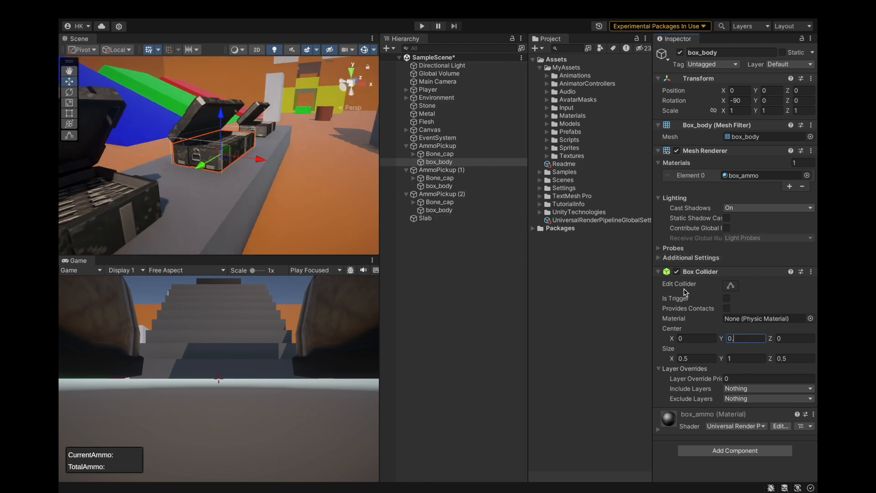
pyautogui.write('0.5')
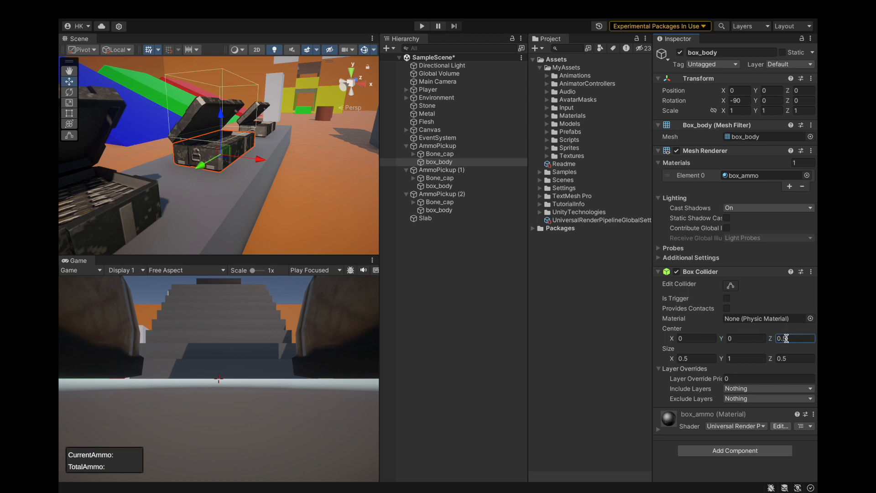
pyautogui.keyDown('alt'); pyautogui.moveTo(283, 204); pyautogui.dragTo(276, 205); pyautogui.keyUp('alt')
pyautogui.click(798, 335)
pyautogui.write('.1')
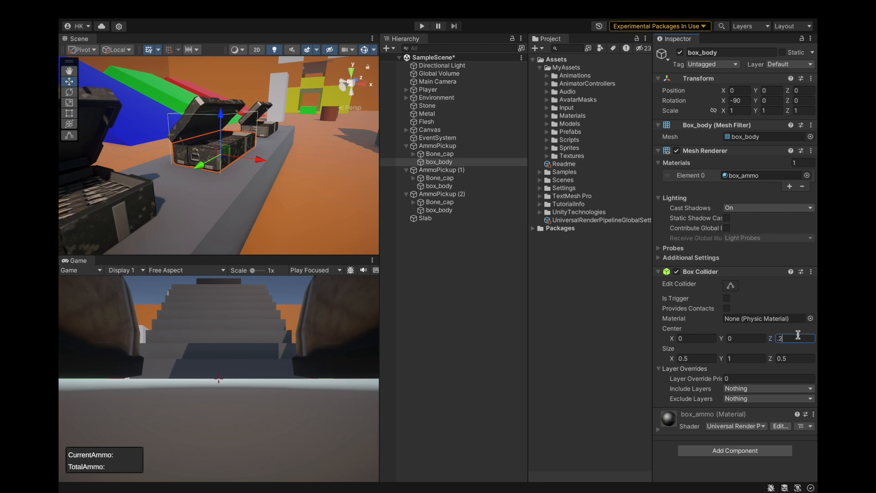
pyautogui.keyDown('alt'); pyautogui.moveTo(258, 236); pyautogui.dragTo(332, 154); pyautogui.keyUp('alt')
# Edit the box_body collider's bounds in the scene, raising its upper face until size Z is about 0.59.
pyautogui.click(730, 285)
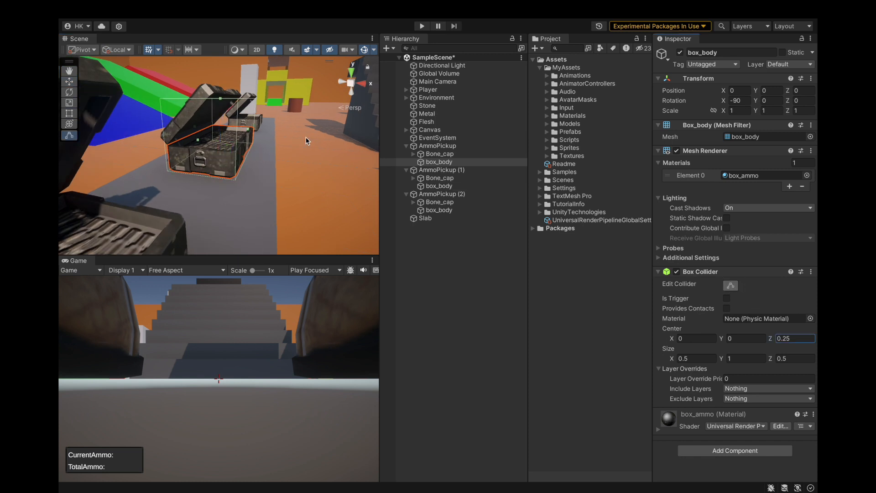
pyautogui.moveTo(218, 98); pyautogui.dragTo(220, 86)
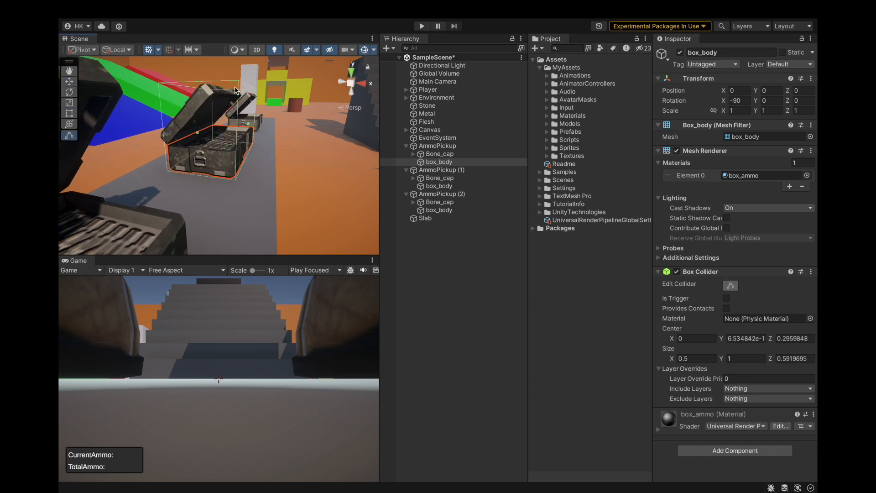
pyautogui.scroll(-4, 298, 200)
pyautogui.click(732, 286)
# Copy the fitted Box Collider and paste it as a new component on the box_body of AmmoPickup (1).
pyautogui.click(811, 272)
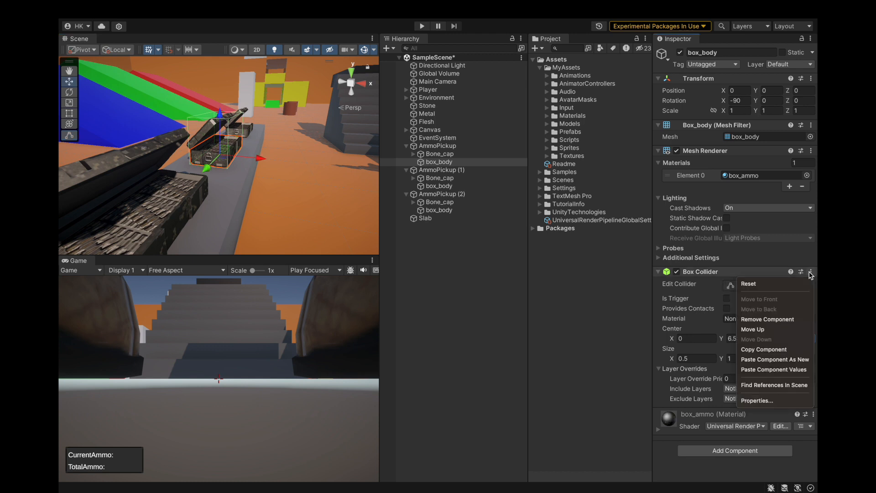
pyautogui.click(756, 349)
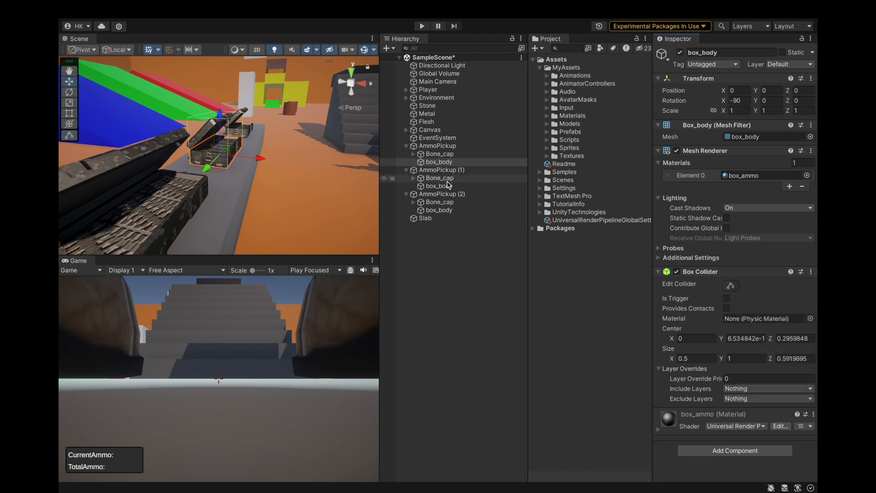
pyautogui.click(439, 185)
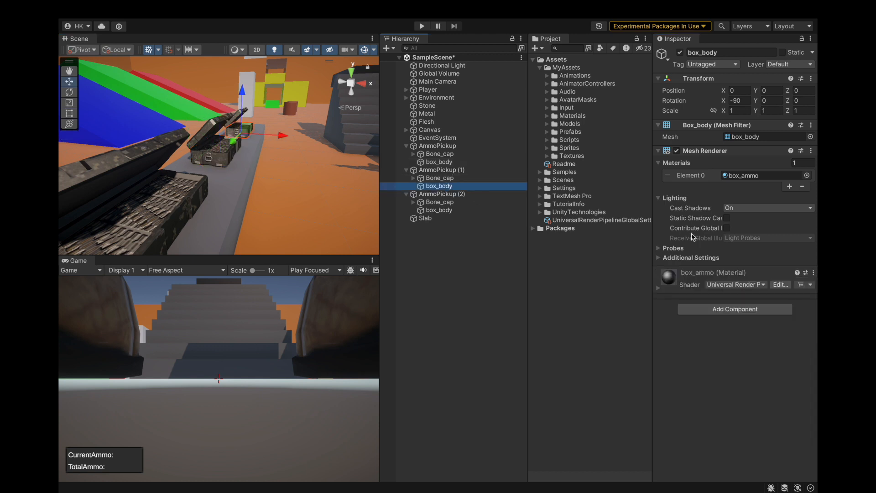
pyautogui.click(811, 151)
pyautogui.click(771, 237)
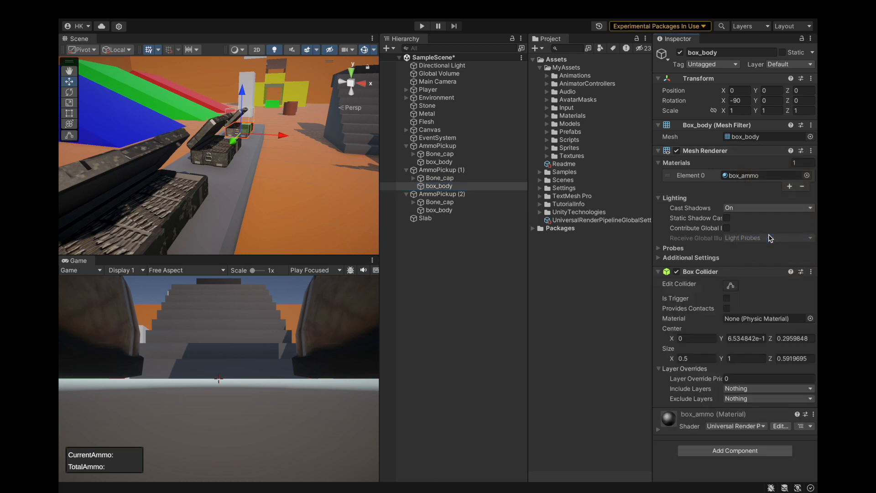
# Paste the copied Box Collider as a new component on the box_body of AmmoPickup (2) and save the scene.
pyautogui.click(445, 211)
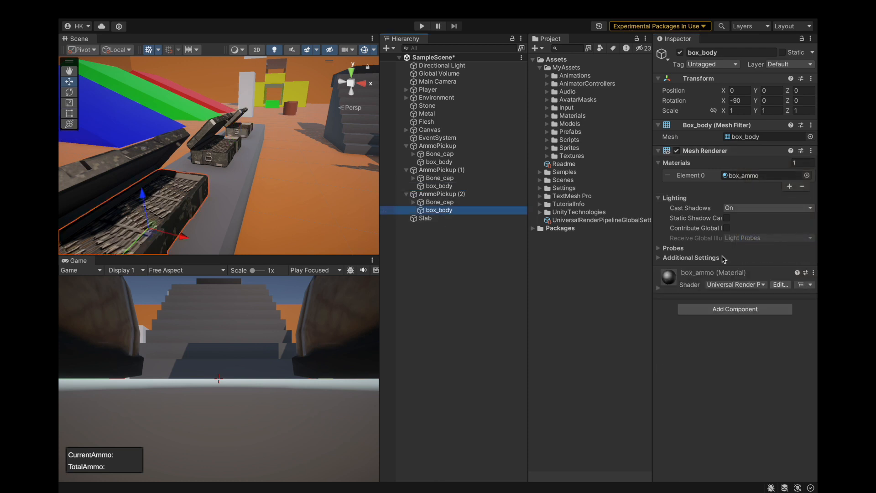
pyautogui.click(811, 150)
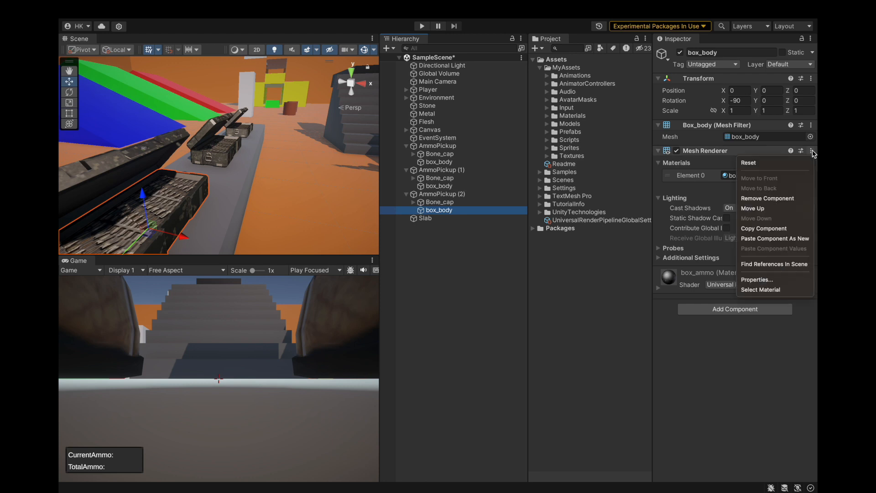
pyautogui.click(771, 238)
pyautogui.press('super+s')
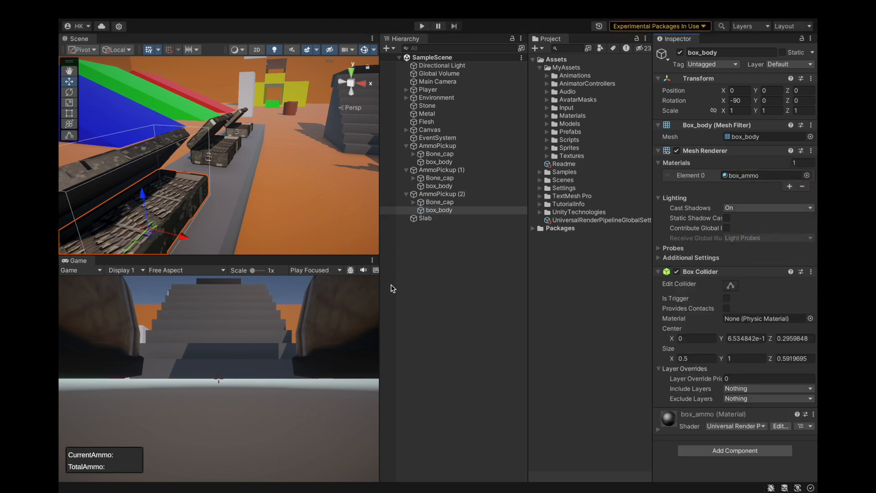
# Check the Player's Ground Layer Mask, and assign all three box_body objects to the Ground layer.
pyautogui.click(427, 89)
pyautogui.scroll(-5, 708, 270)
pyautogui.scroll(-2, 708, 269)
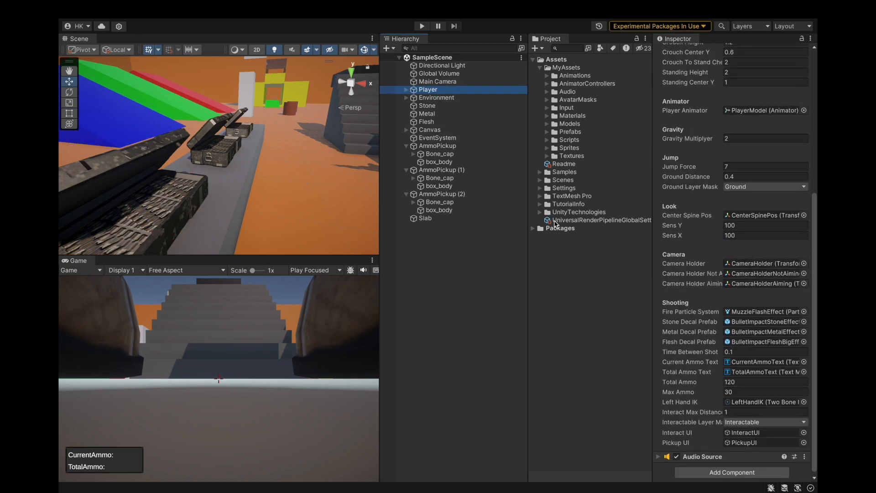
pyautogui.click(439, 162)
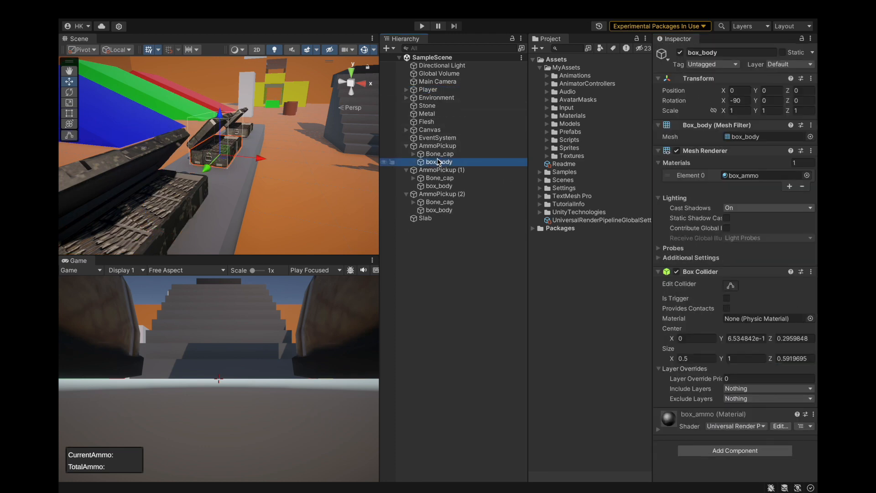
pyautogui.keyDown('ctrl'); pyautogui.click(453, 186); pyautogui.keyUp('ctrl')
pyautogui.keyDown('ctrl'); pyautogui.click(453, 211); pyautogui.keyUp('ctrl')
pyautogui.click(777, 64)
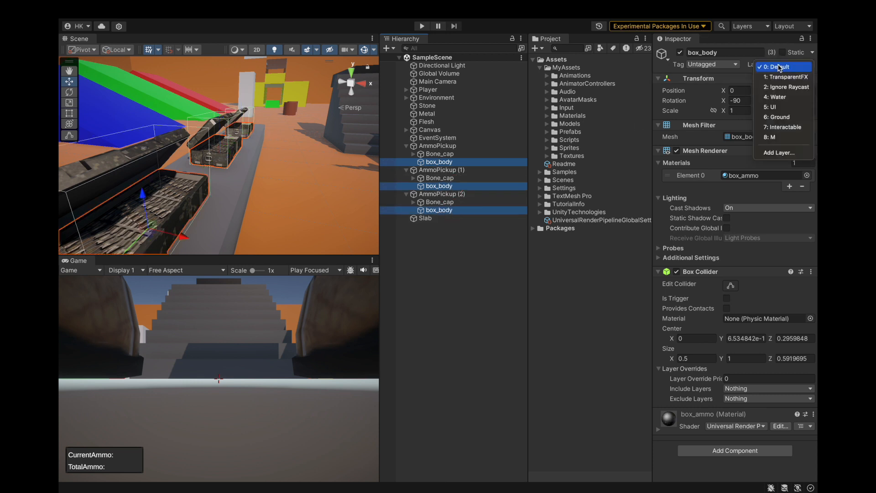
pyautogui.click(785, 119)
# Assign the Slab under the ammo boxes to the Ground layer, and save the scene and the project.
pyautogui.scroll(-8, 305, 164)
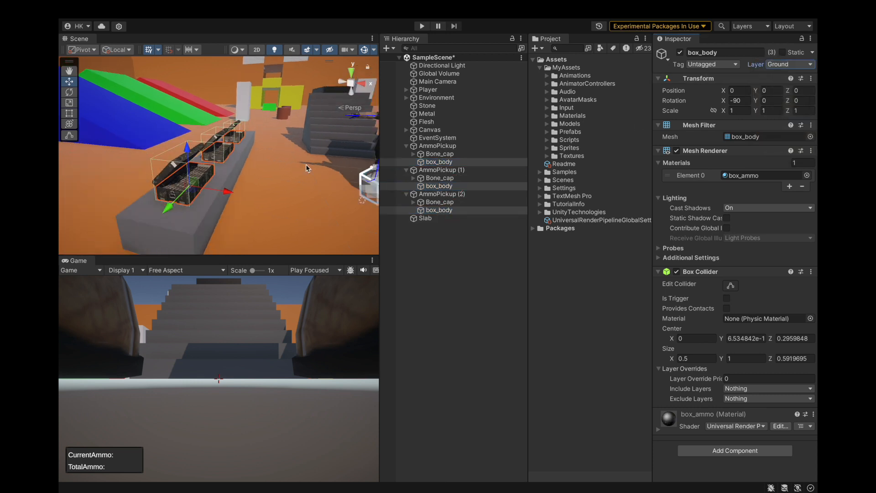
pyautogui.click(193, 221)
pyautogui.click(805, 64)
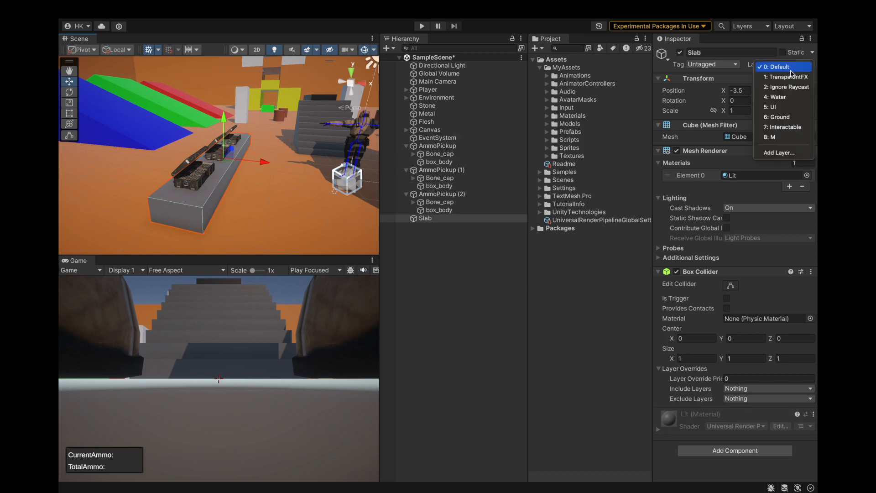
pyautogui.click(783, 116)
pyautogui.click(473, 290)
pyautogui.press('super+s')
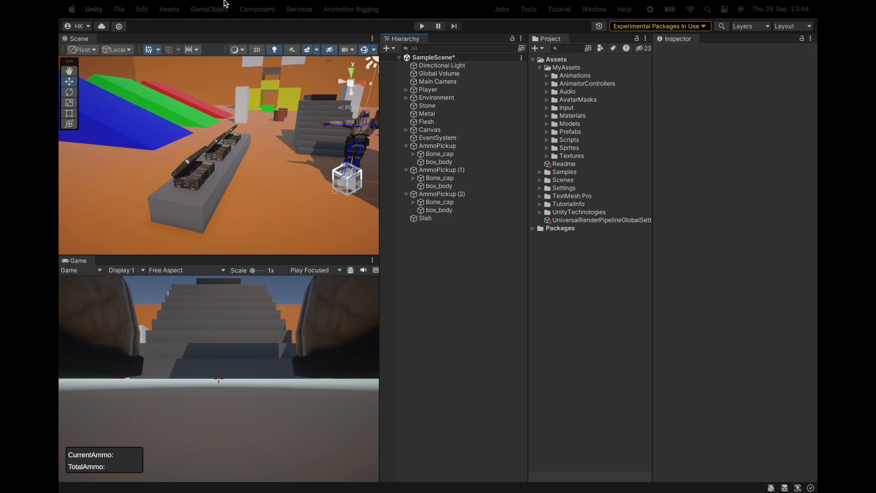
pyautogui.click(94, 9)
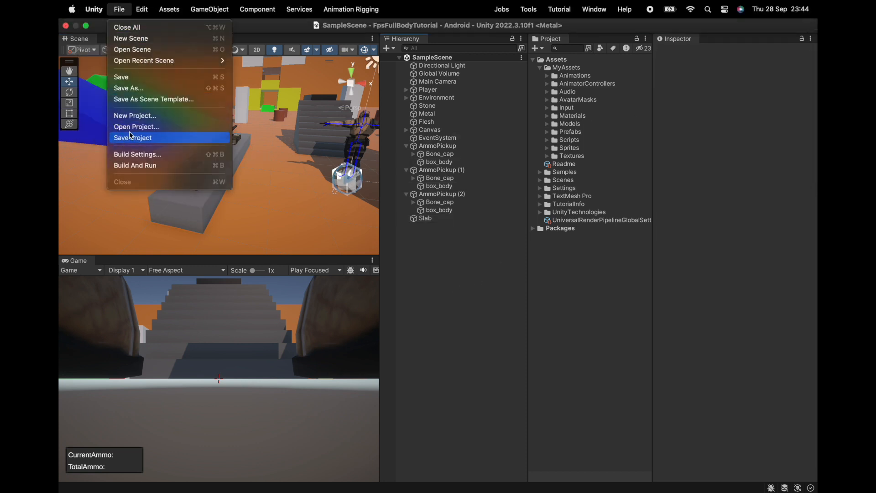
pyautogui.click(121, 137)
# Collapse AmmoPickup, AmmoPickup (1) and AmmoPickup (2) in the scene hierarchy.
pyautogui.click(406, 146)
pyautogui.click(406, 154)
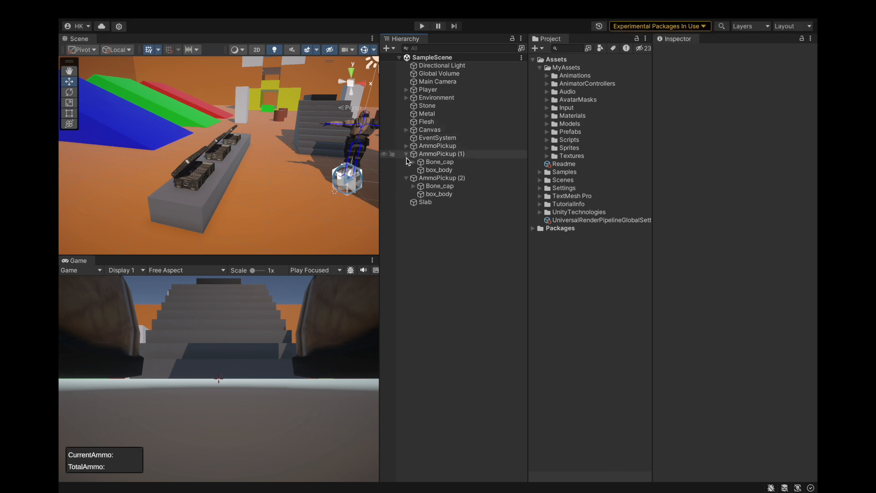
pyautogui.click(406, 162)
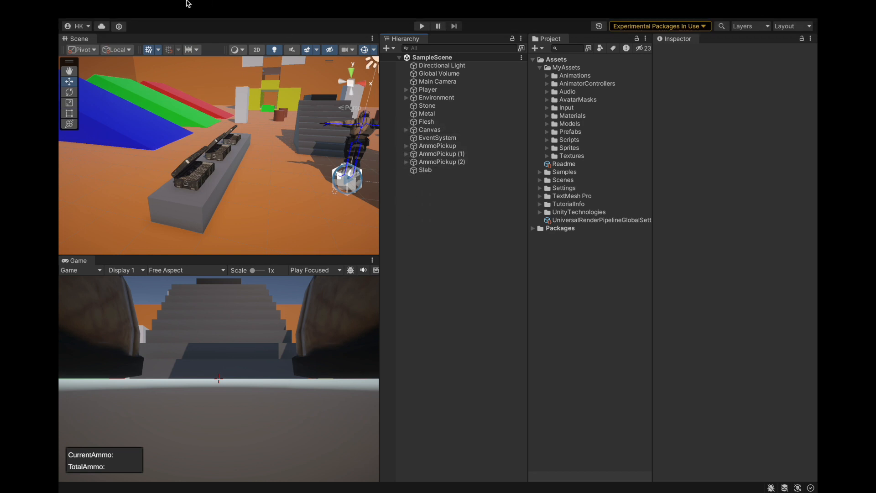
# Playtest the new colliders by walking to the slab and jumping onto it and the ammo boxes.
pyautogui.click(421, 27)
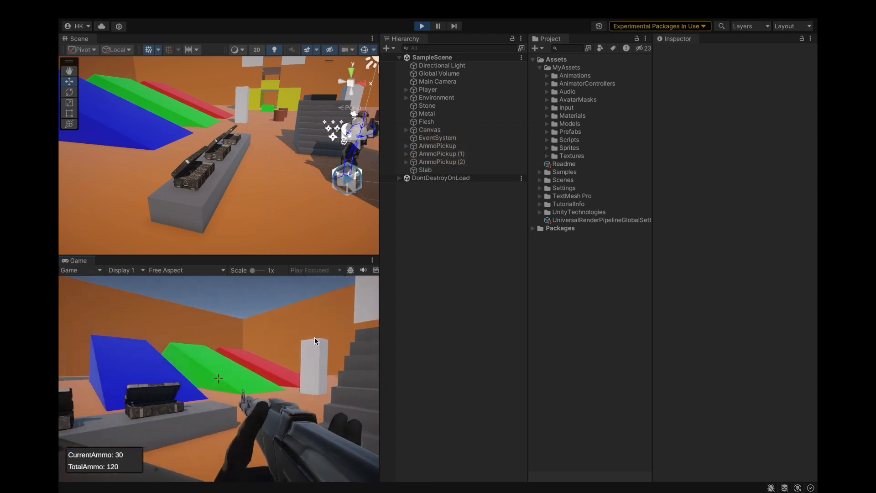
pyautogui.press('w')
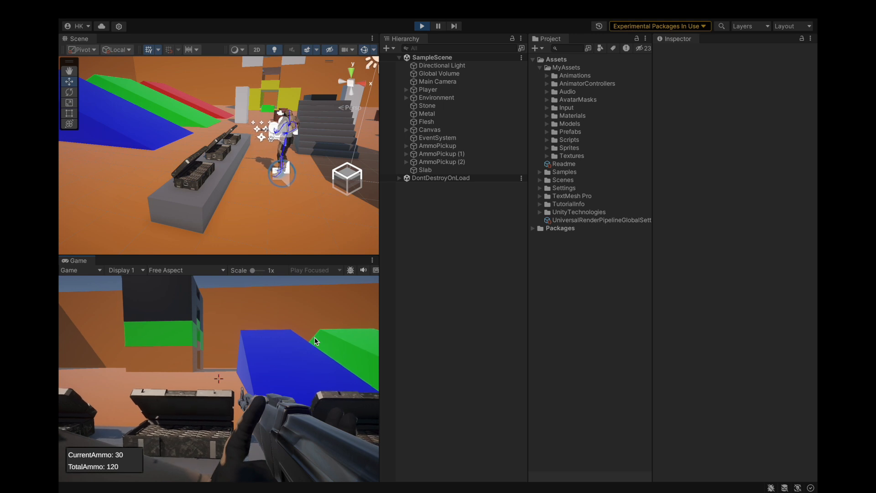
pyautogui.press('w')
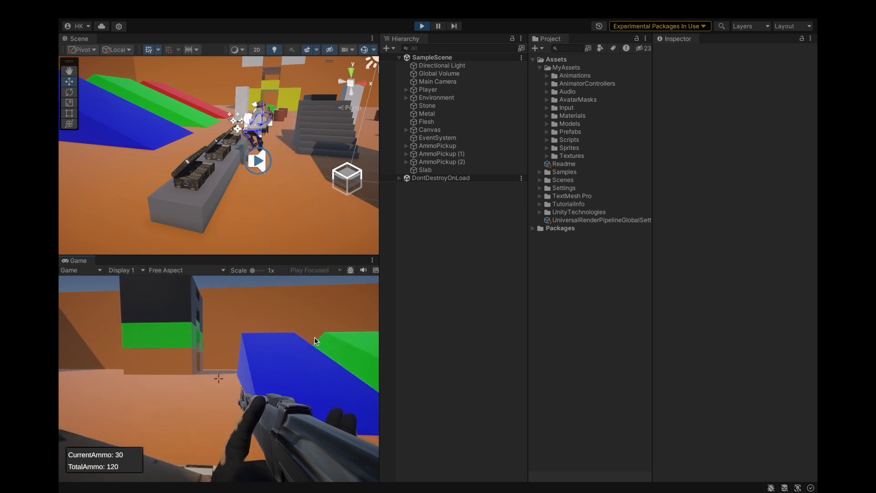
pyautogui.press('space')
pyautogui.press('w')
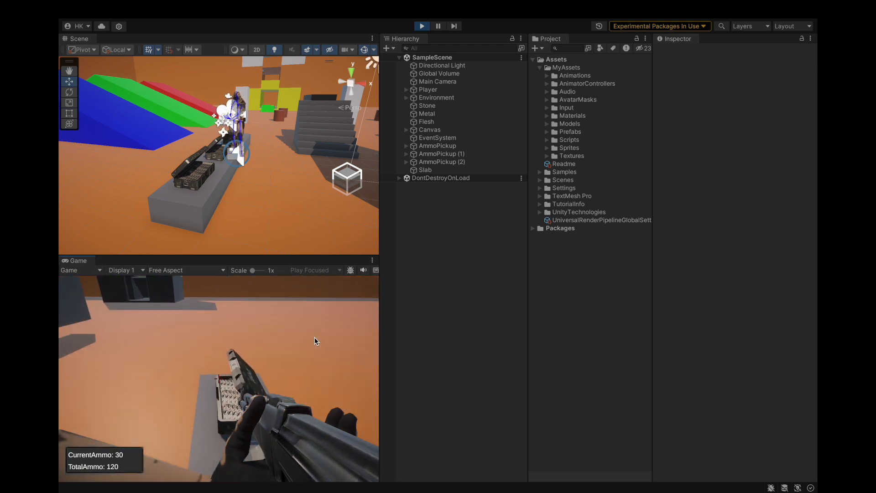
pyautogui.press('w')
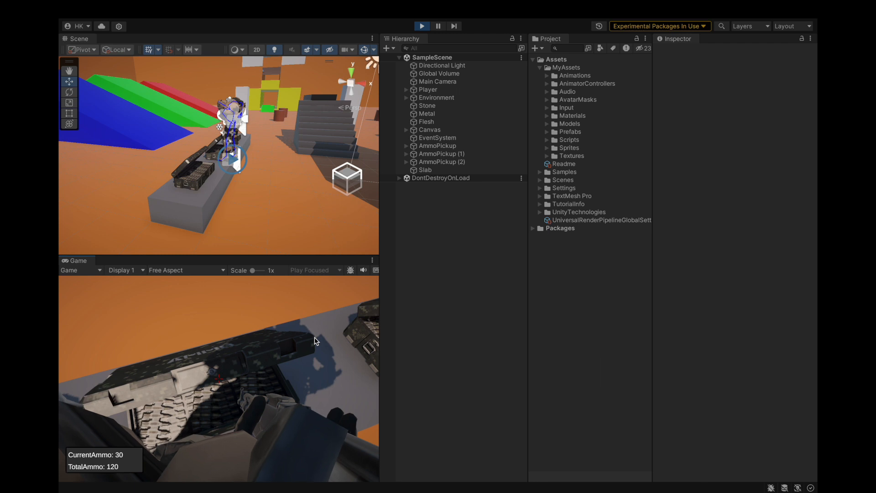
# Walk up to and back from the ammo boxes to test their collision and pickup prompt, and end the playtest.
pyautogui.press('s')
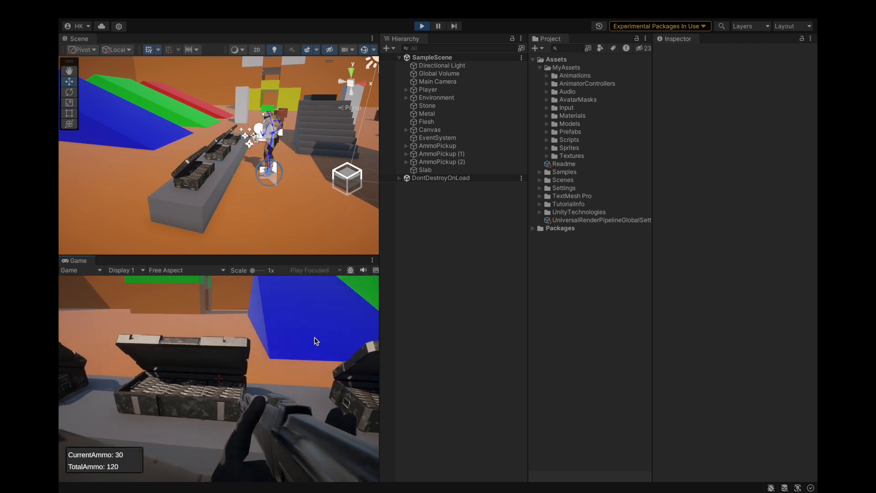
pyautogui.press('w')
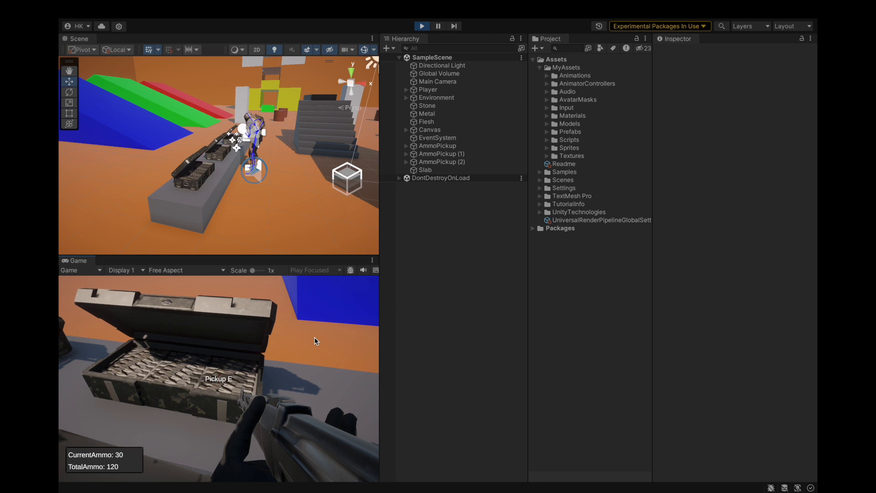
pyautogui.press('s')
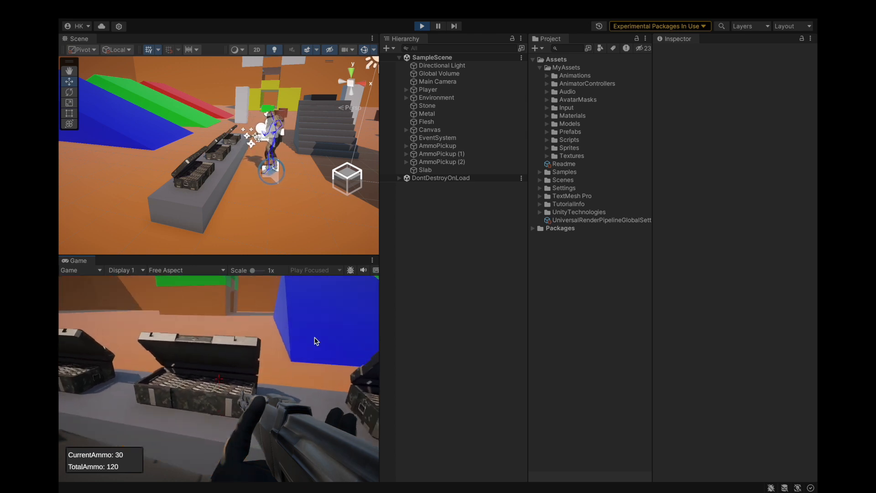
pyautogui.press('w')
pyautogui.press('s')
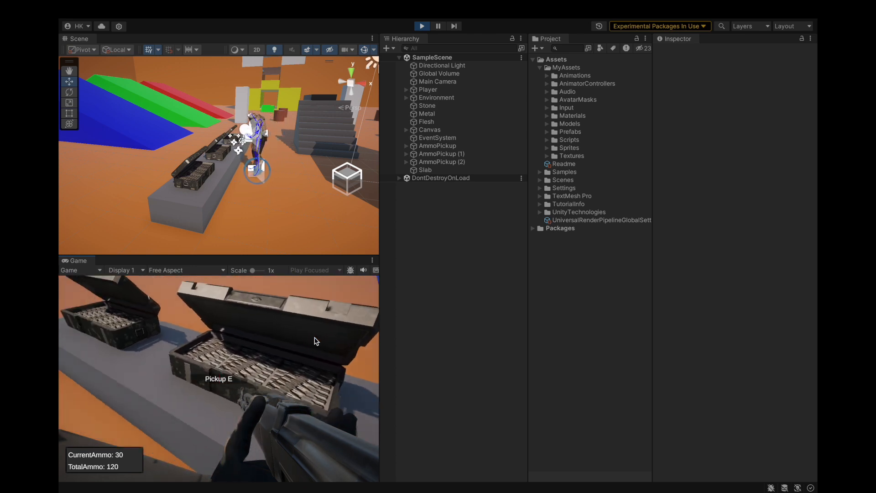
pyautogui.press('w')
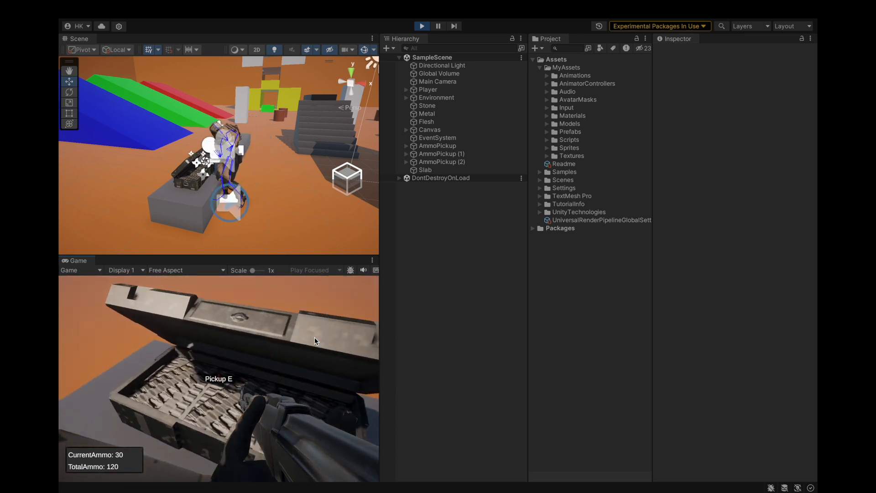
pyautogui.press('w')
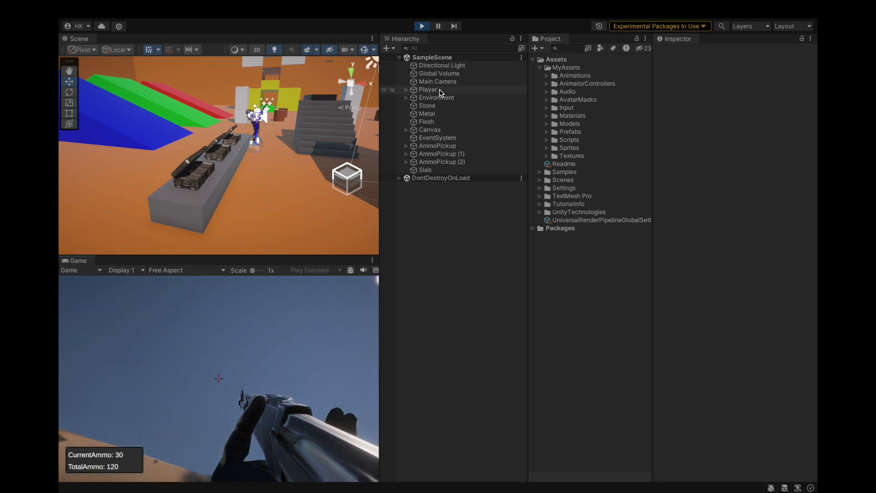
pyautogui.click(422, 26)
# Make the Slab under the ammo boxes taller by pulling up its top edge with the Rect Tool.
pyautogui.scroll(3, 198, 218)
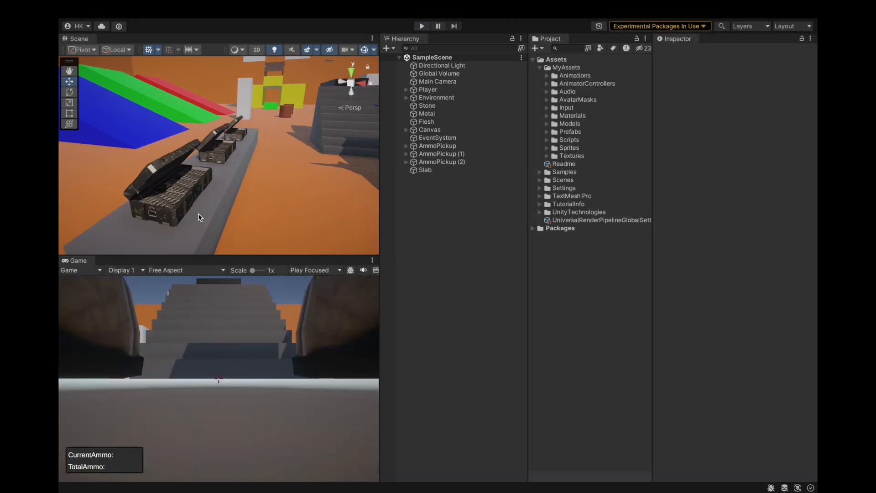
pyautogui.click(253, 188)
pyautogui.press('f')
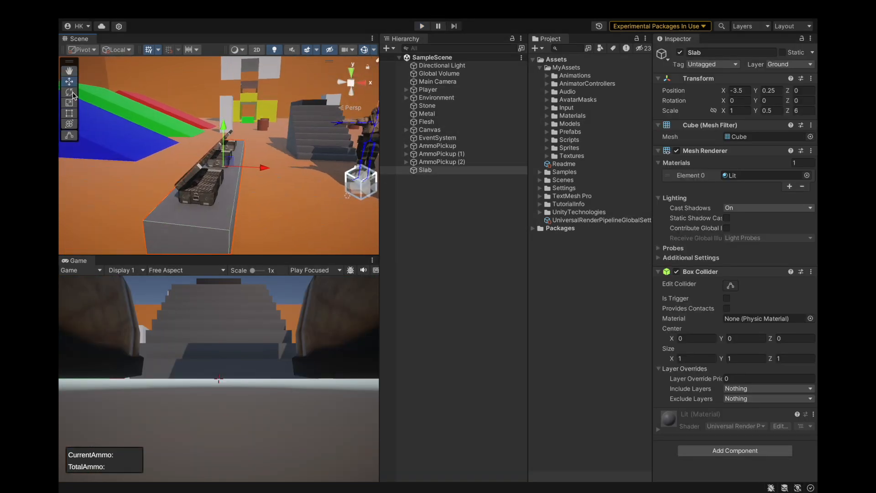
pyautogui.click(69, 113)
pyautogui.keyDown('alt'); pyautogui.moveTo(223, 160); pyautogui.dragTo(258, 145); pyautogui.keyUp('alt')
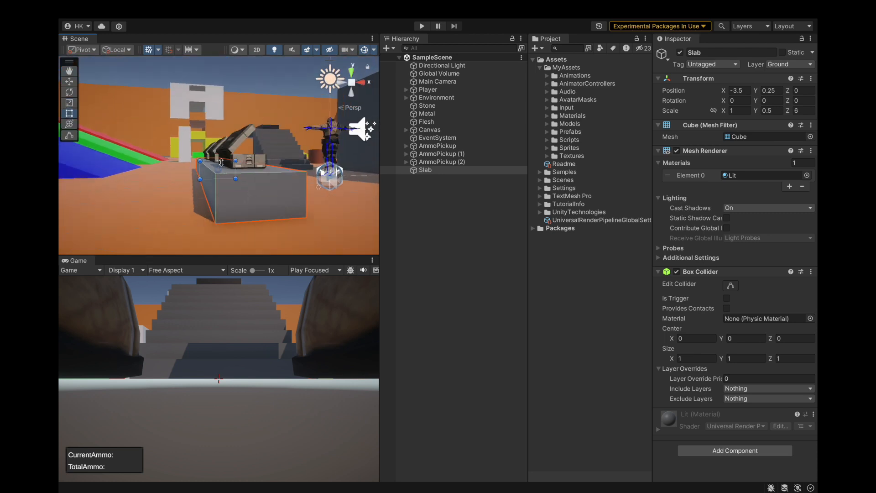
pyautogui.moveTo(219, 159); pyautogui.dragTo(219, 155)
pyautogui.keyDown('alt'); pyautogui.moveTo(311, 149); pyautogui.dragTo(243, 172); pyautogui.keyUp('alt')
# Raise AmmoPickup, AmmoPickup (1) and AmmoPickup (2) together onto the Slab's top surface, and save the scene.
pyautogui.click(444, 161)
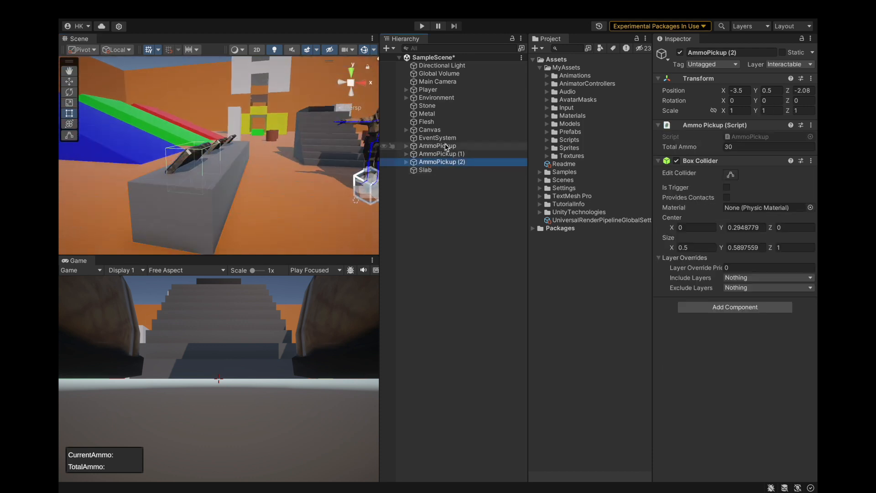
pyautogui.keyDown('shift'); pyautogui.click(438, 145); pyautogui.keyUp('shift')
pyautogui.press('f')
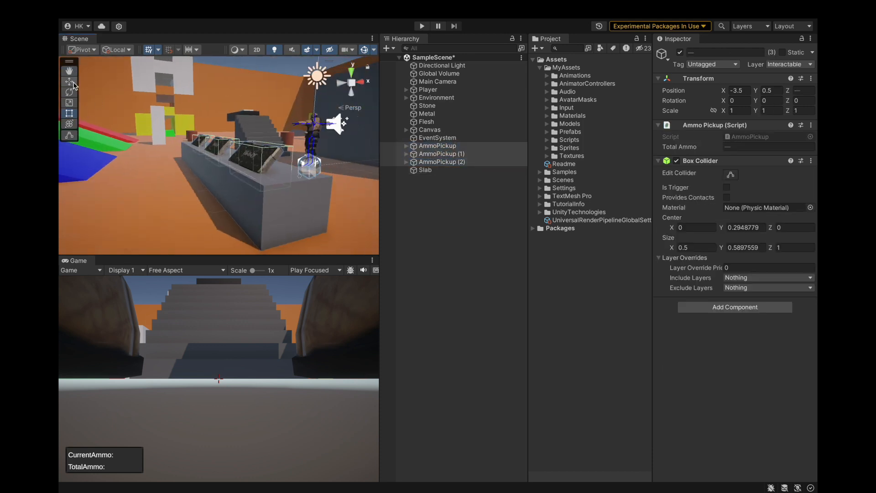
pyautogui.moveTo(258, 139); pyautogui.dragTo(259, 130)
pyautogui.keyDown('alt'); pyautogui.moveTo(312, 182); pyautogui.dragTo(164, 205); pyautogui.keyUp('alt')
pyautogui.click(429, 201)
pyautogui.press('super+s')
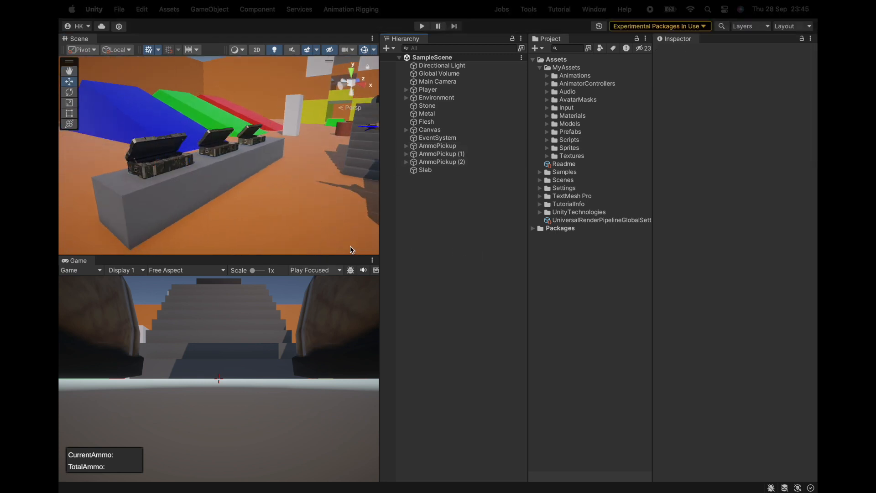
# Playtest the taller slab by walking the player up to the ammo boxes, and end the playtest.
pyautogui.press('super+p')
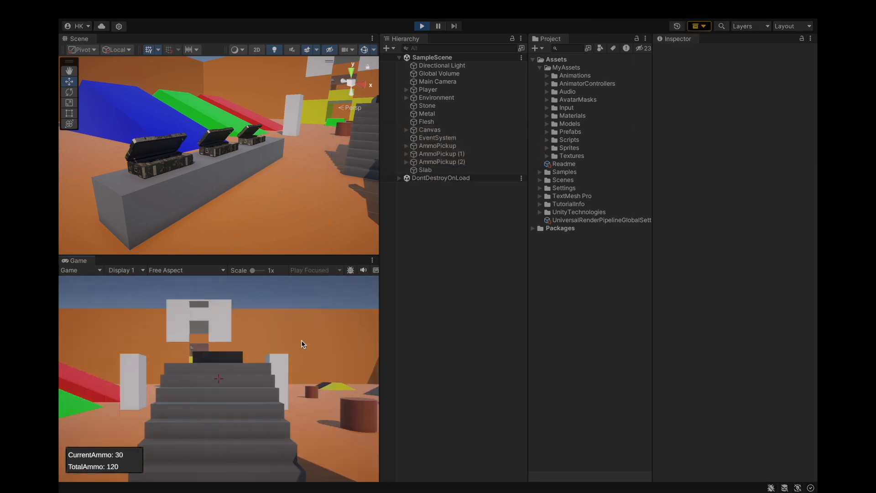
pyautogui.press('w')
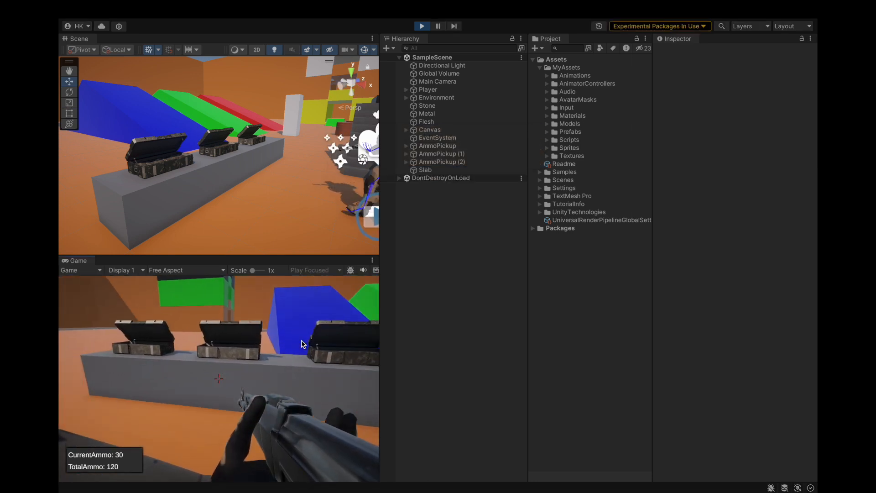
pyautogui.press('w')
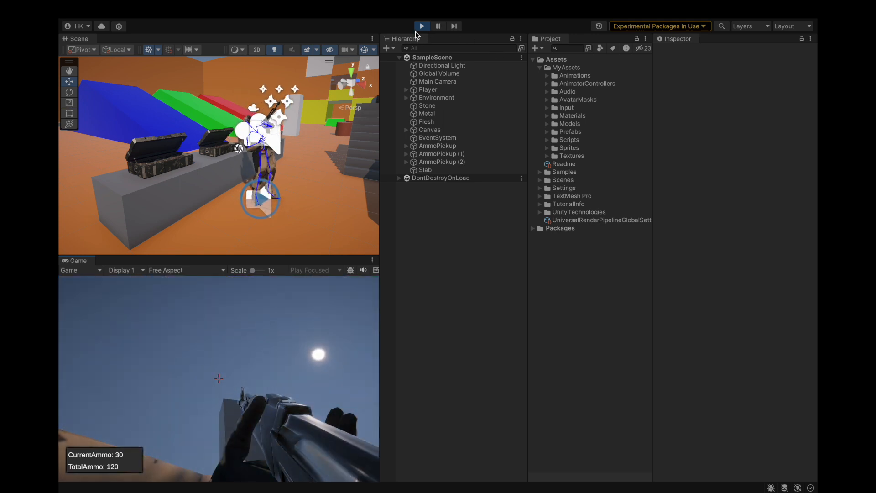
pyautogui.hotkey('ctrl', 'p')
# Check the tag and layer settings of the SlopeBig and SlopeSmall objects in the Slopes group, and collapse the group.
pyautogui.scroll(-5, 234, 191)
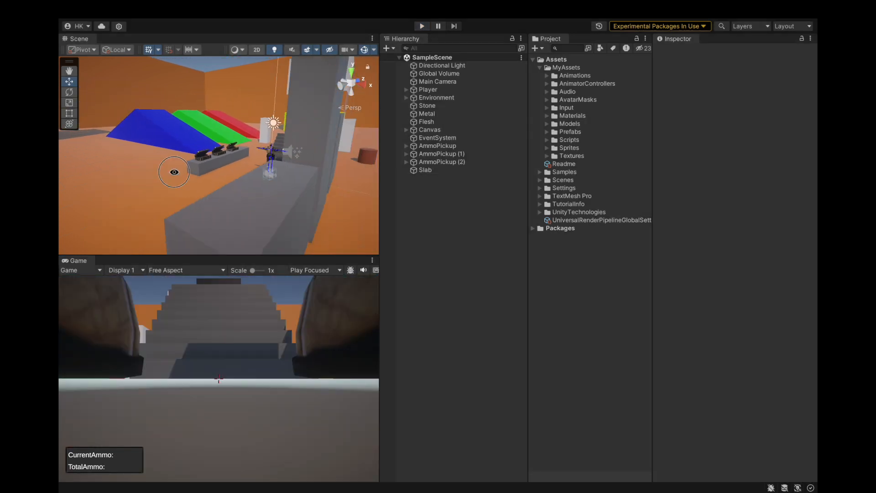
pyautogui.keyDown('alt'); pyautogui.moveTo(176, 176); pyautogui.dragTo(326, 192); pyautogui.keyUp('alt')
pyautogui.scroll(-3, 327, 192)
pyautogui.click(176, 155)
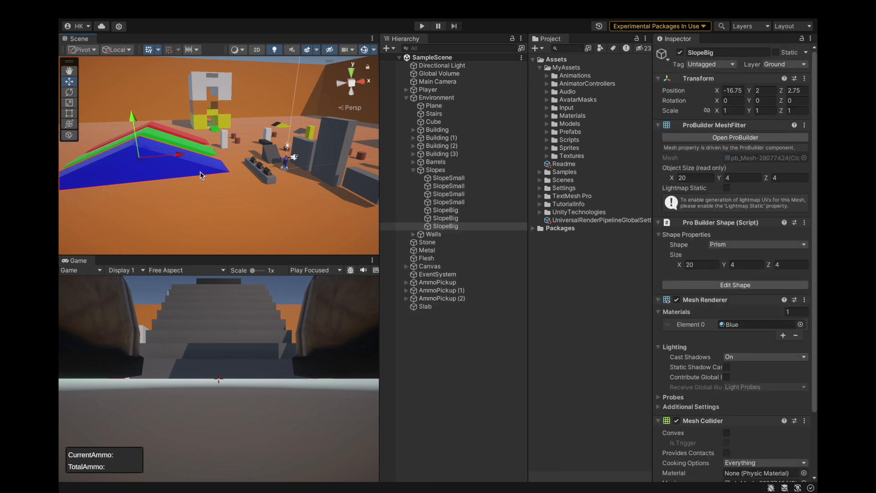
pyautogui.click(477, 218)
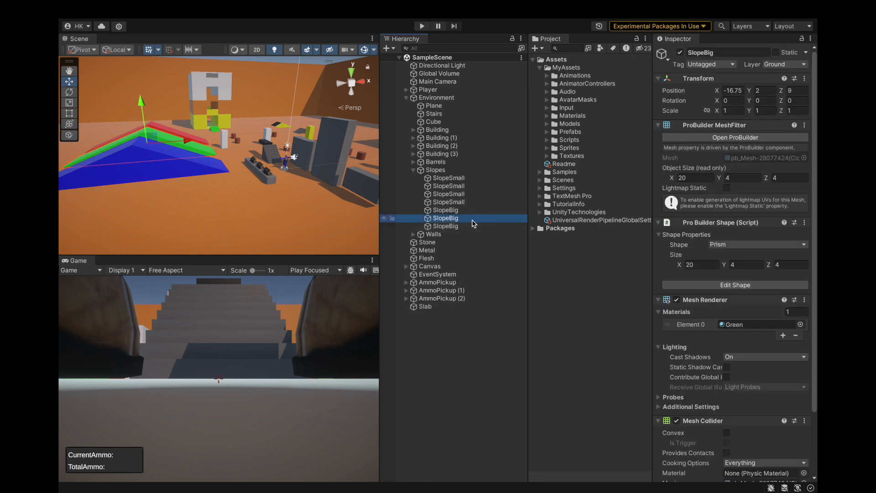
pyautogui.click(475, 210)
pyautogui.click(476, 202)
pyautogui.click(477, 194)
pyautogui.click(480, 186)
pyautogui.click(482, 178)
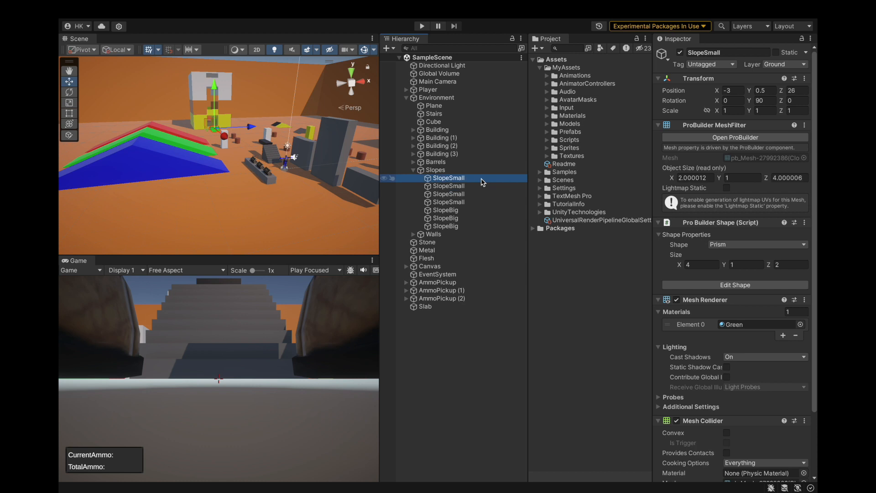
pyautogui.click(413, 170)
# Select Building, Building (1), Building (2) and Building (3), and check which tags are available for them.
pyautogui.scroll(-3, 215, 199)
pyautogui.keyDown('alt'); pyautogui.moveTo(205, 130); pyautogui.dragTo(245, 175); pyautogui.keyUp('alt')
pyautogui.scroll(-2, 278, 198)
pyautogui.scroll(-2, 222, 179)
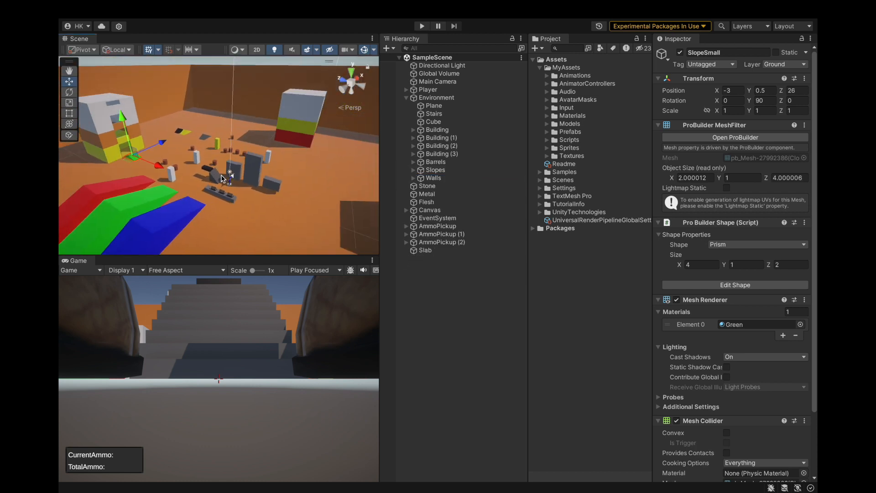
pyautogui.scroll(-3, 275, 139)
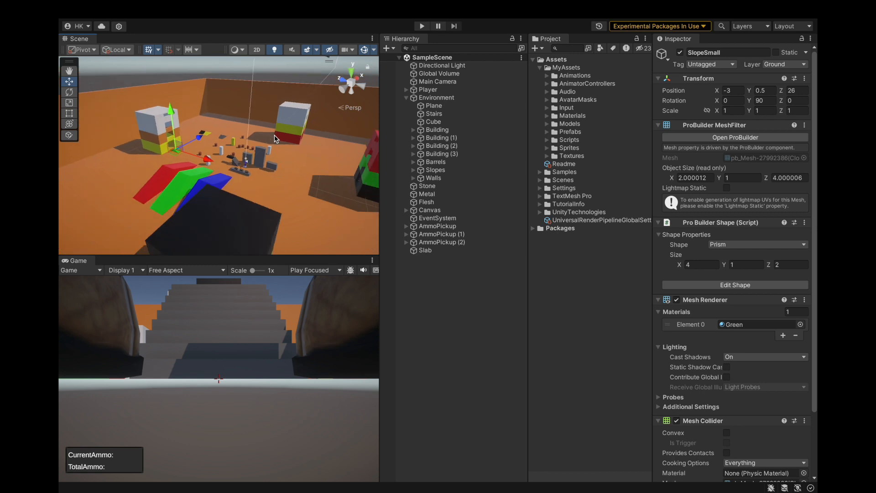
pyautogui.click(298, 111)
pyautogui.scroll(-4, 229, 177)
pyautogui.scroll(5, 229, 177)
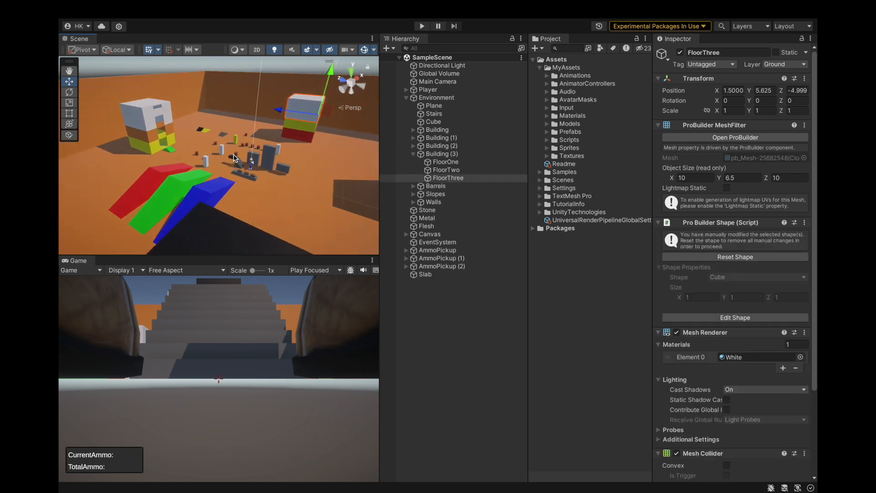
pyautogui.click(413, 154)
pyautogui.click(454, 155)
pyautogui.keyDown('shift'); pyautogui.click(437, 130); pyautogui.keyUp('shift')
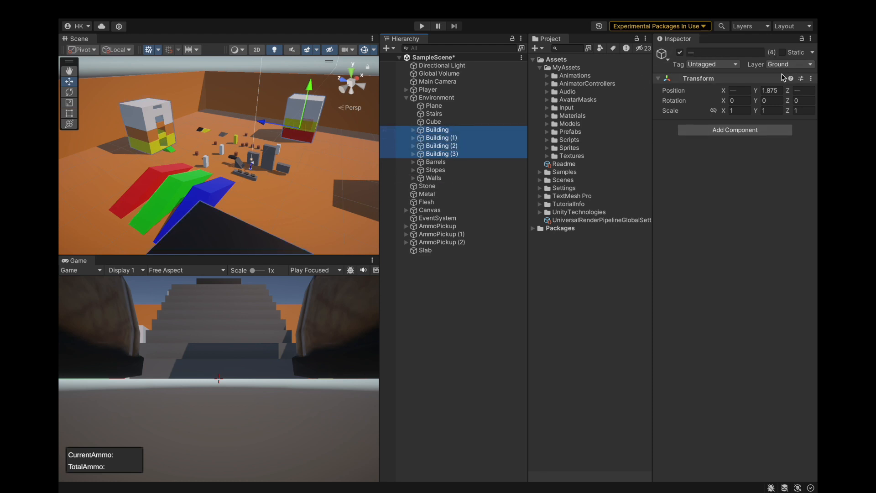
pyautogui.click(731, 68)
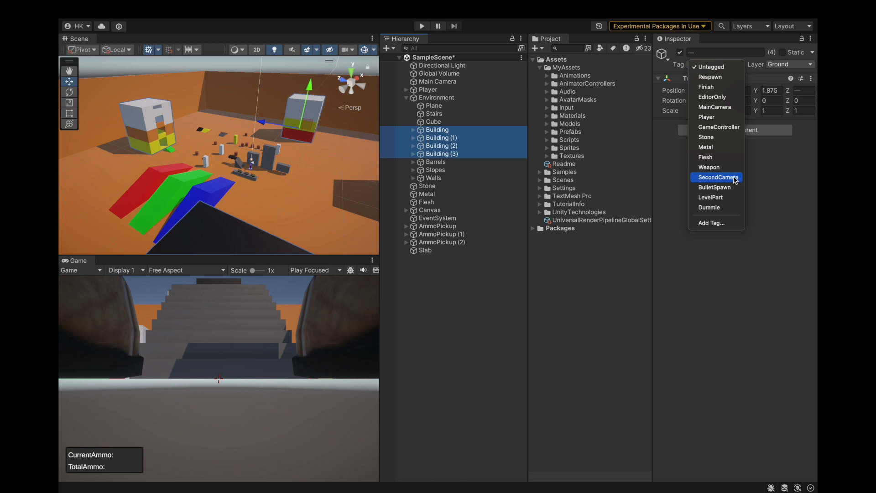
pyautogui.click(776, 193)
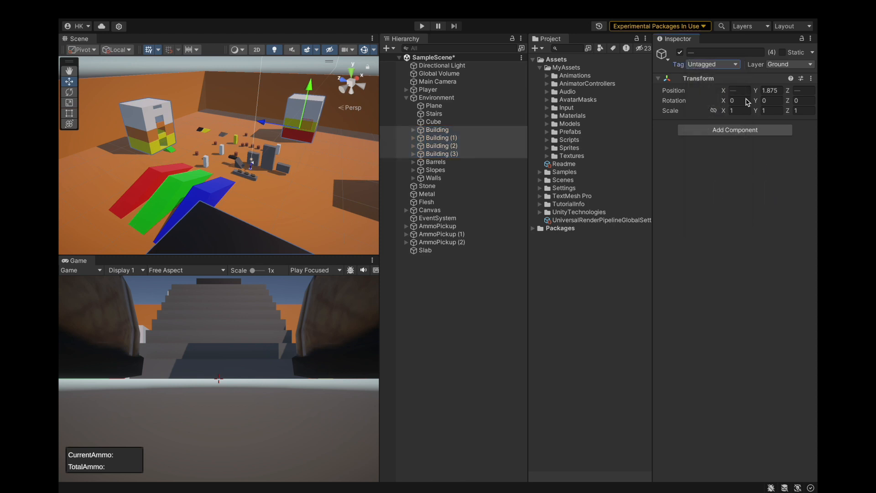
# Delete the tags Dummie, LevelPart, BulletSpawn and SecondCamera from the project's tag list.
pyautogui.click(712, 64)
pyautogui.click(705, 224)
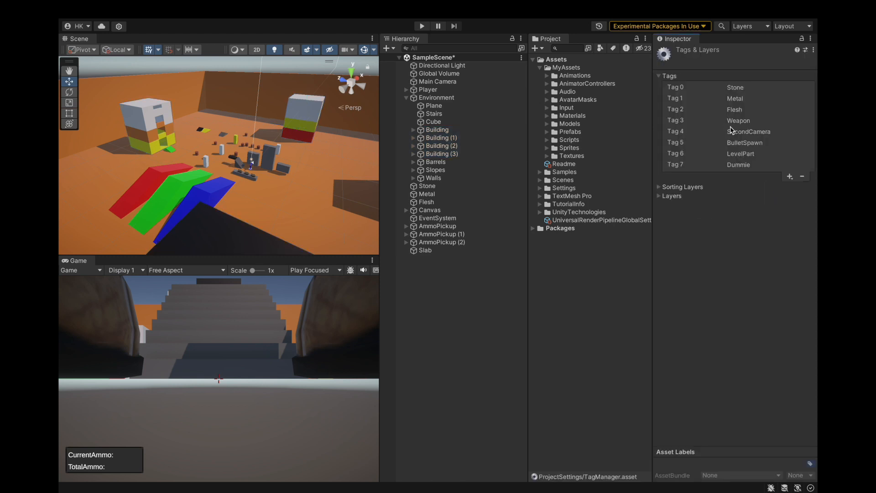
pyautogui.click(737, 164)
pyautogui.click(806, 177)
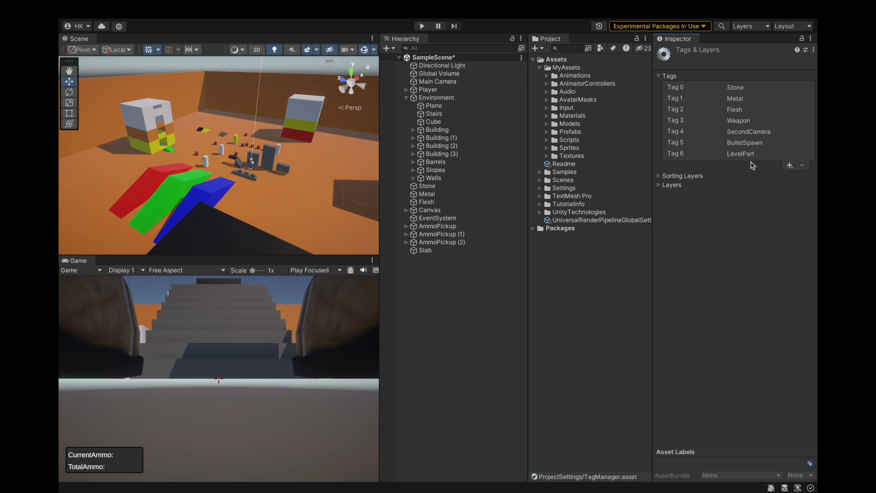
pyautogui.click(804, 167)
pyautogui.click(749, 145)
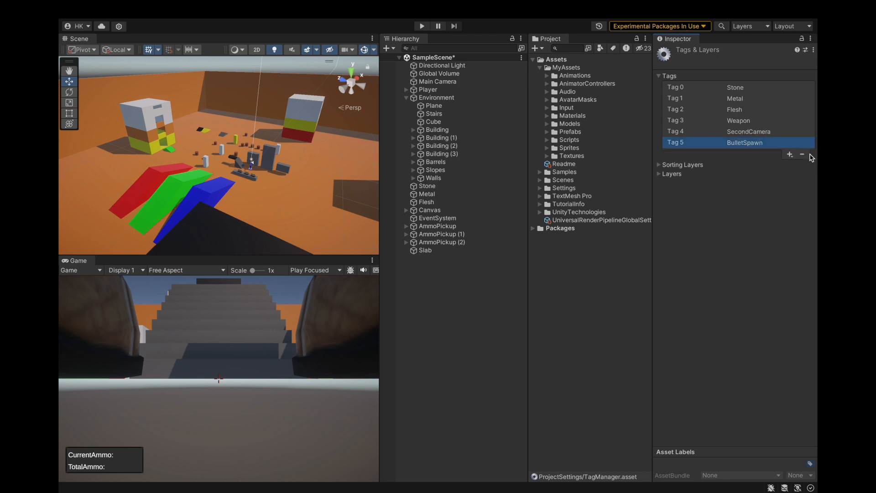
pyautogui.click(803, 155)
pyautogui.click(755, 132)
pyautogui.click(804, 144)
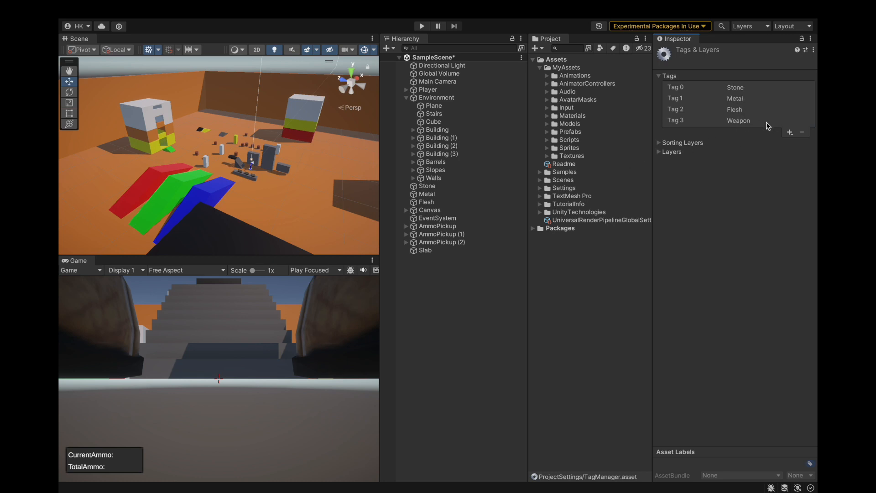
# Assign the Stone tag to Building, Building (1), Building (2) and Building (3), and save the scene.
pyautogui.click(442, 130)
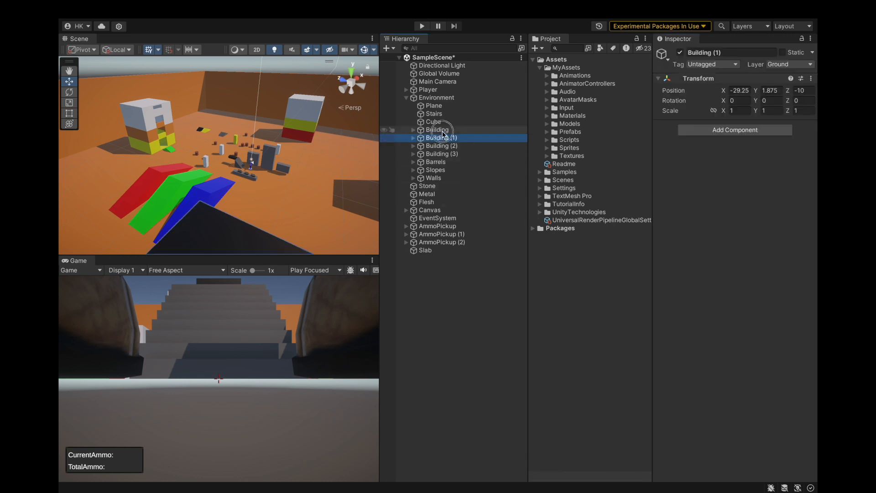
pyautogui.keyDown('shift'); pyautogui.click(442, 156); pyautogui.keyUp('shift')
pyautogui.click(696, 63)
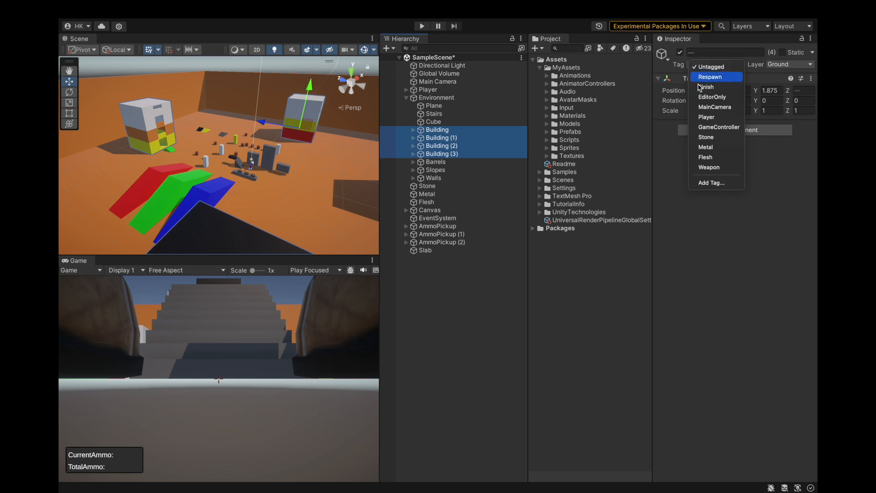
pyautogui.click(726, 141)
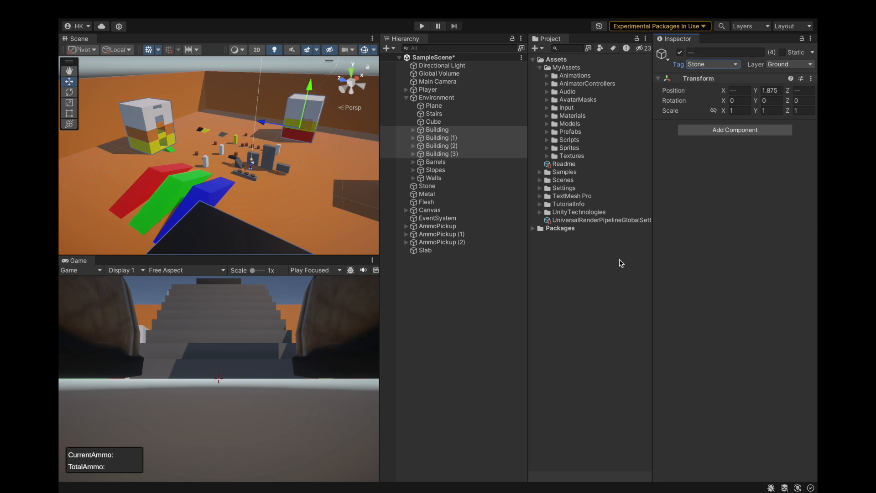
pyautogui.press('super+s')
# Check the tag and layer settings of two barrels and their parent Barrels group, and collapse the group.
pyautogui.scroll(5, 239, 165)
pyautogui.keyDown('alt'); pyautogui.moveTo(237, 162); pyautogui.dragTo(262, 140); pyautogui.keyUp('alt')
pyautogui.scroll(5, 169, 174)
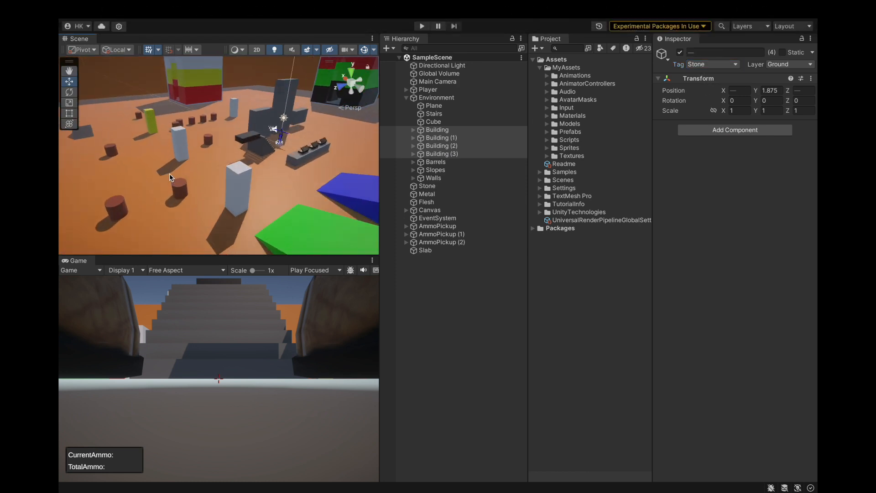
pyautogui.scroll(-3, 274, 139)
pyautogui.scroll(4, 281, 145)
pyautogui.scroll(-2, 204, 146)
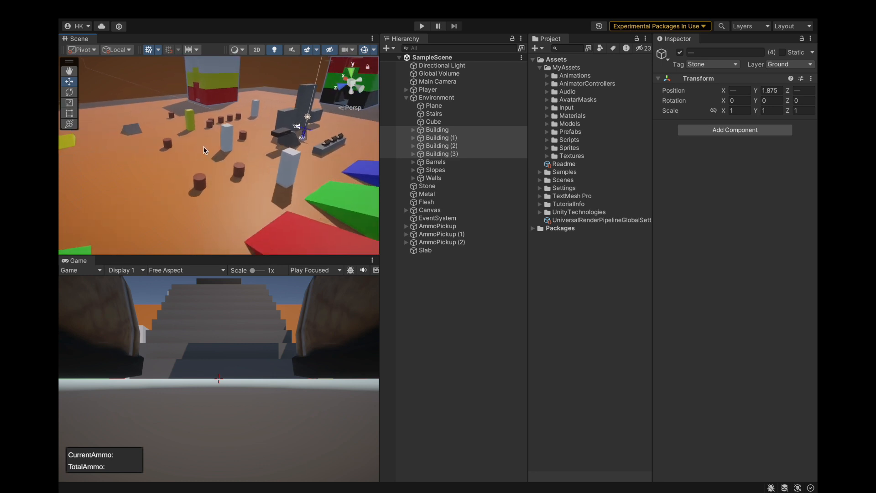
pyautogui.click(244, 182)
pyautogui.keyDown('shift'); pyautogui.click(197, 182); pyautogui.keyUp('shift')
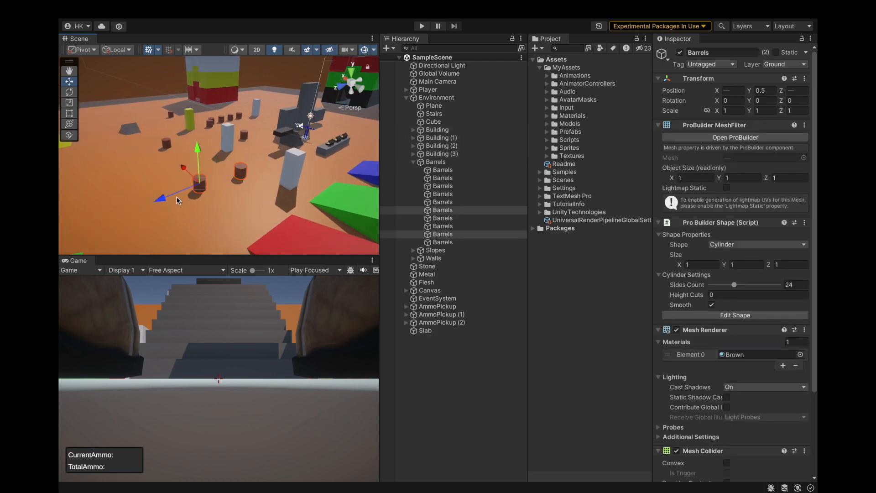
pyautogui.click(422, 162)
pyautogui.click(412, 162)
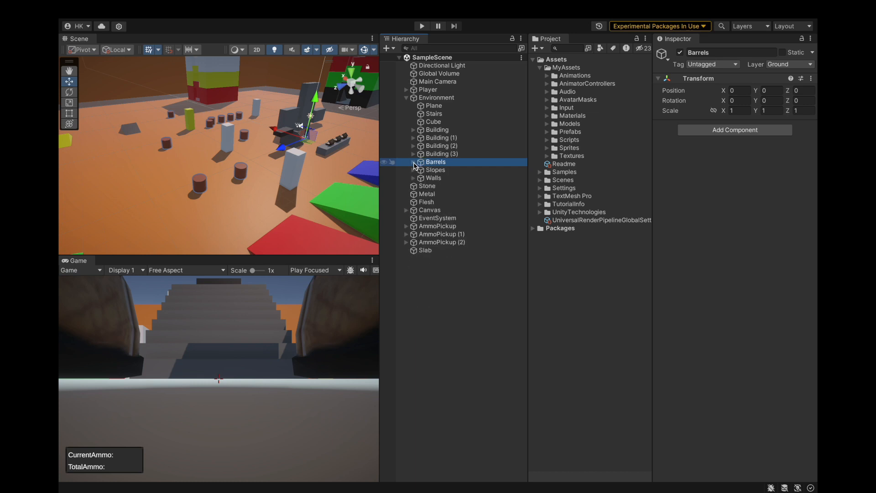
# Apply the Ground layer to Building, Building (1), Building (2) and Building (3), including all their child objects.
pyautogui.click(488, 154)
pyautogui.keyDown('shift'); pyautogui.click(465, 130); pyautogui.keyUp('shift')
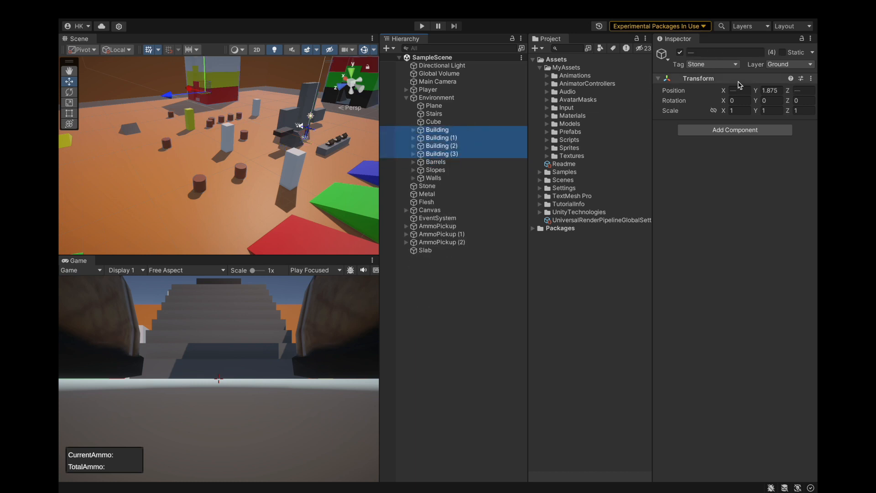
pyautogui.click(779, 64)
pyautogui.click(778, 76)
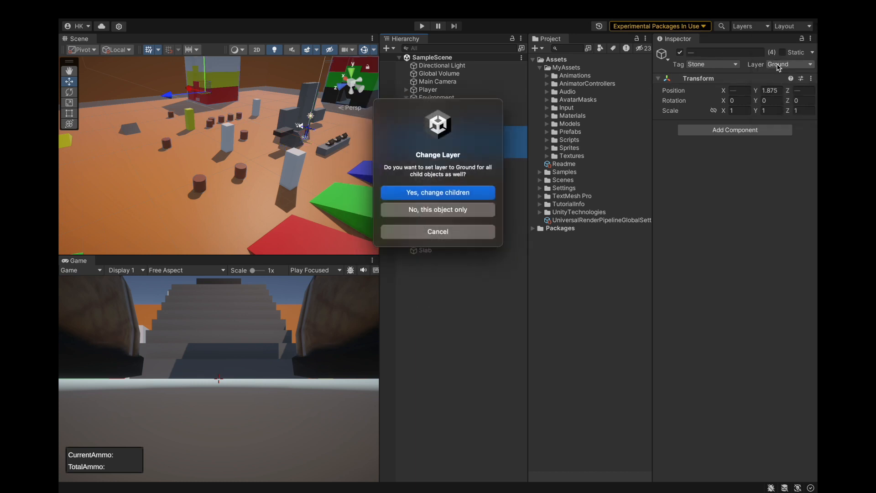
pyautogui.click(484, 194)
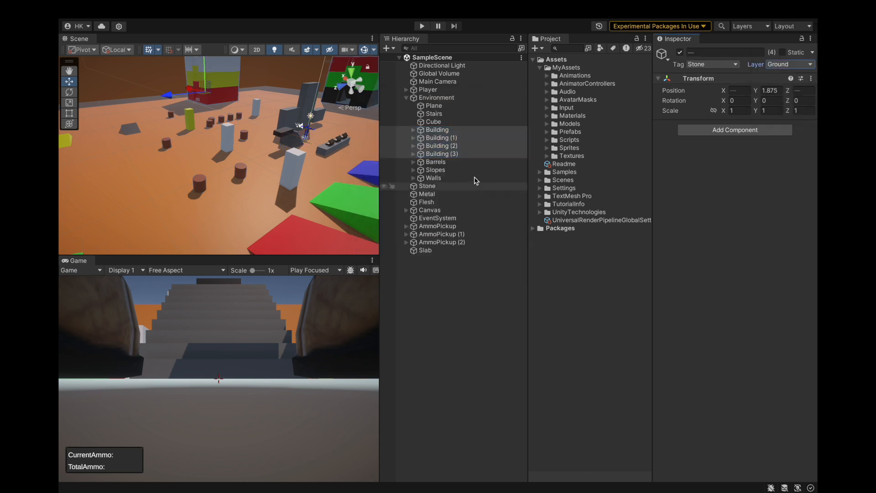
pyautogui.click(413, 130)
pyautogui.click(413, 130)
# Assign the Metal tag to the Barrels group.
pyautogui.click(437, 168)
pyautogui.click(437, 165)
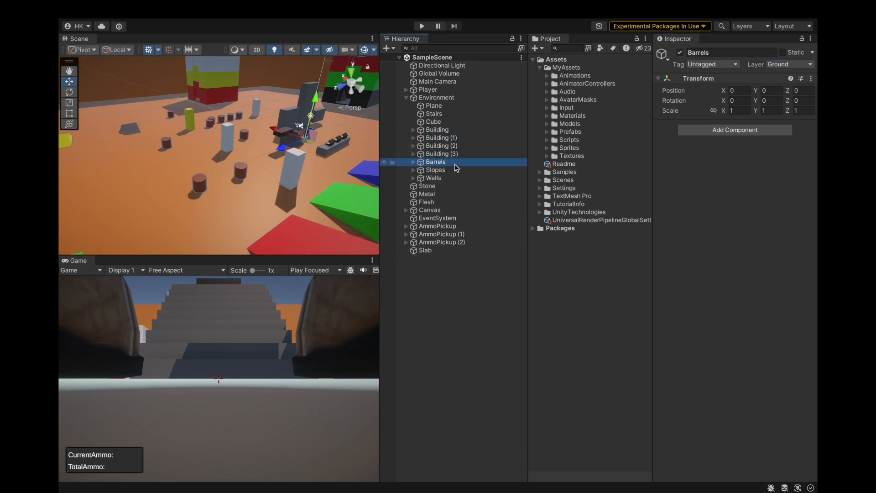
pyautogui.click(796, 65)
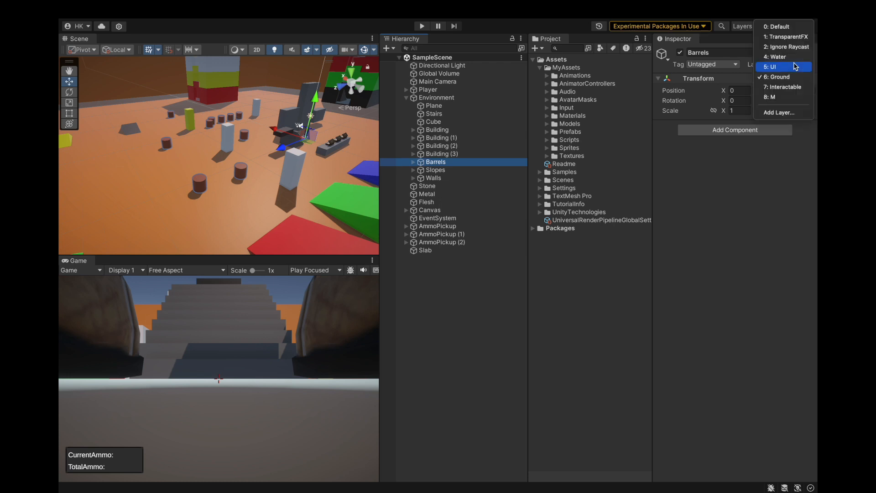
pyautogui.click(712, 63)
pyautogui.click(712, 64)
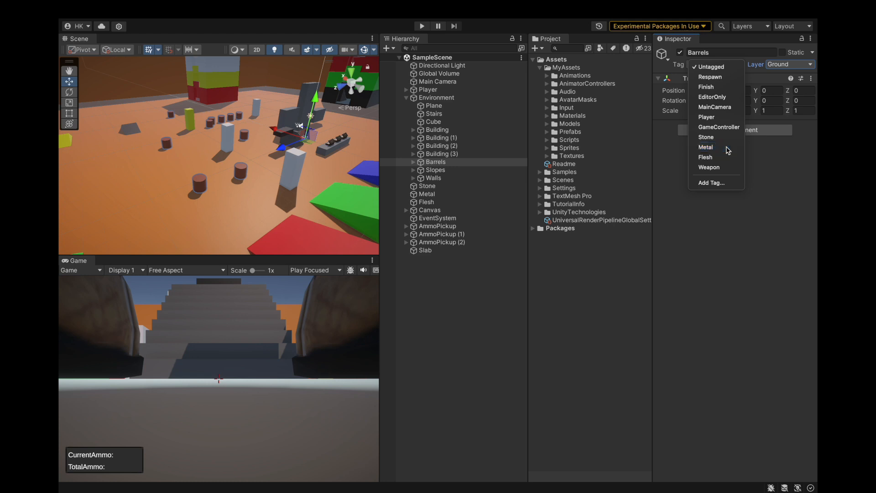
pyautogui.click(728, 149)
pyautogui.scroll(-5, 254, 163)
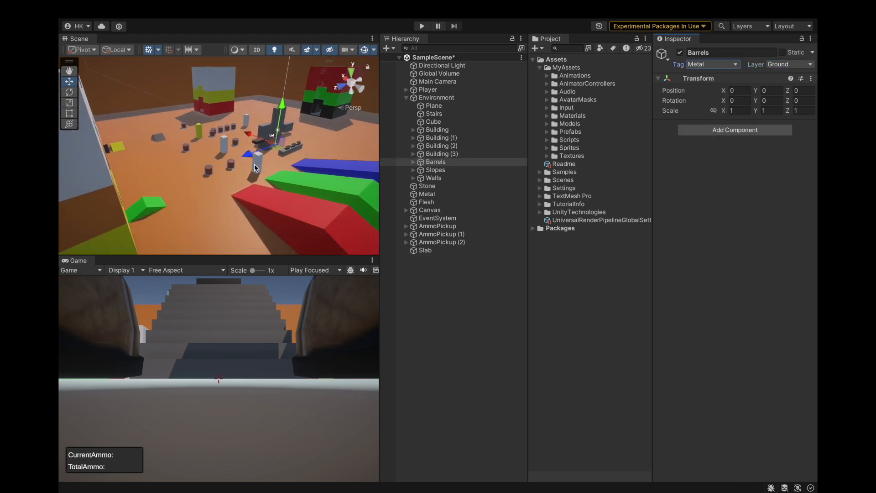
# Assign the Stone tag to the Walls group.
pyautogui.click(433, 178)
pyautogui.scroll(4, 274, 170)
pyautogui.click(726, 64)
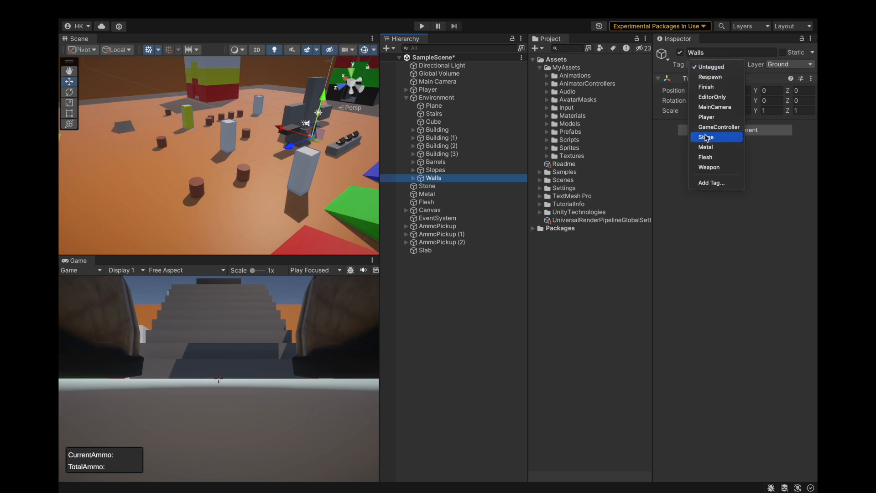
pyautogui.click(712, 142)
pyautogui.scroll(-5, 313, 161)
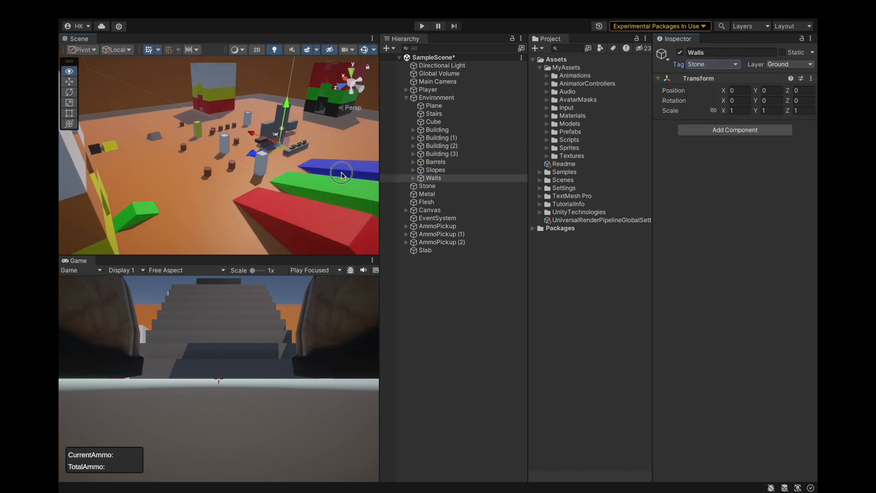
# Assign the Stone tag to all four SlopeSmall objects inside the Slopes group.
pyautogui.keyDown('alt'); pyautogui.moveTo(342, 176); pyautogui.dragTo(159, 219); pyautogui.keyUp('alt')
pyautogui.scroll(-3, 159, 221)
pyautogui.click(158, 222)
pyautogui.scroll(3, 157, 223)
pyautogui.click(439, 202)
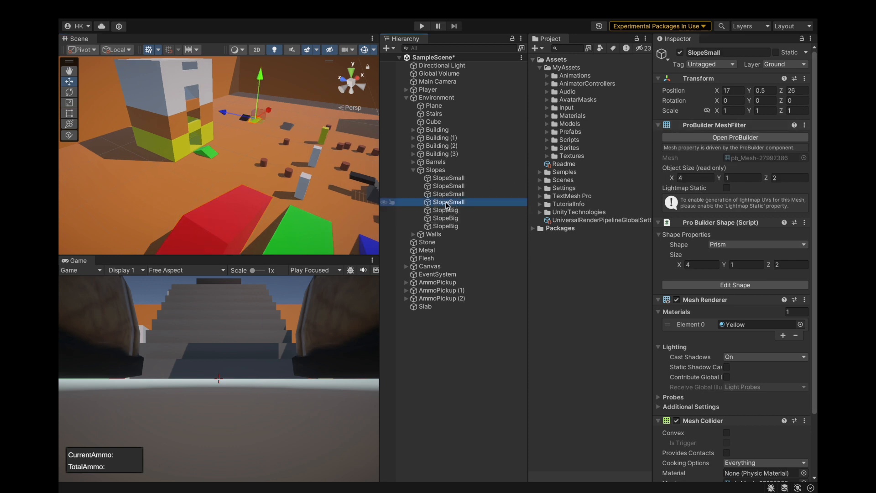
pyautogui.click(445, 194)
pyautogui.click(448, 187)
pyautogui.scroll(3, 339, 145)
pyautogui.click(250, 113)
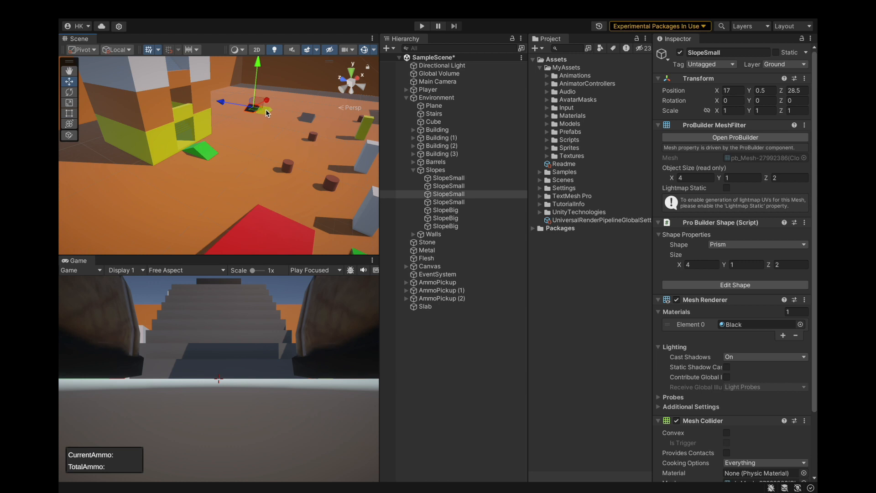
pyautogui.keyDown('shift'); pyautogui.click(269, 113); pyautogui.keyUp('shift')
pyautogui.keyDown('shift'); pyautogui.click(305, 116); pyautogui.keyUp('shift')
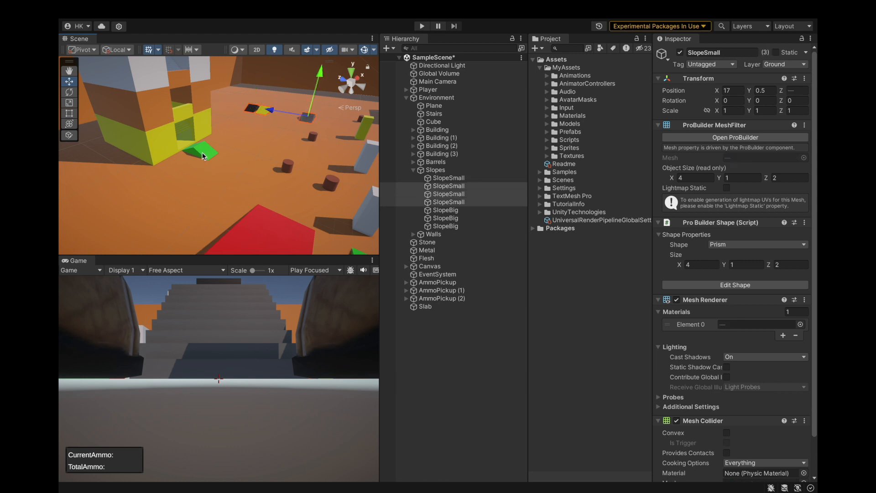
pyautogui.keyDown('shift'); pyautogui.click(203, 152); pyautogui.keyUp('shift')
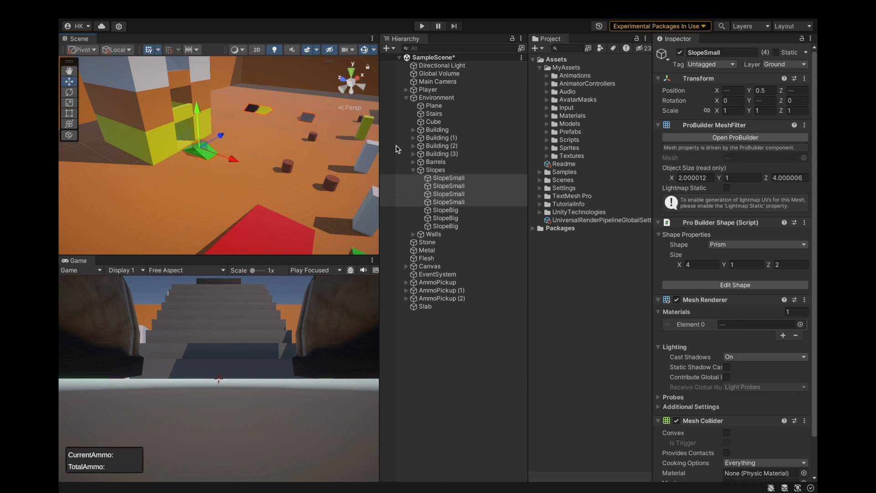
pyautogui.click(788, 66)
pyautogui.click(734, 67)
pyautogui.click(733, 65)
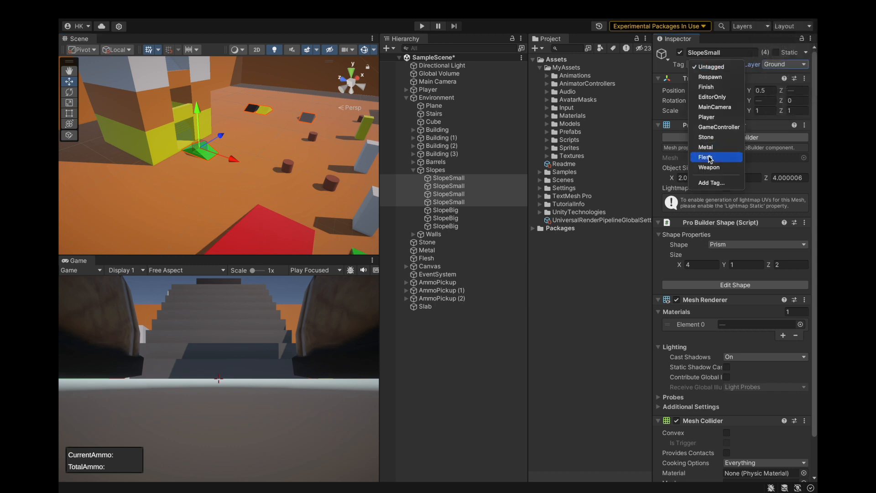
pyautogui.click(717, 138)
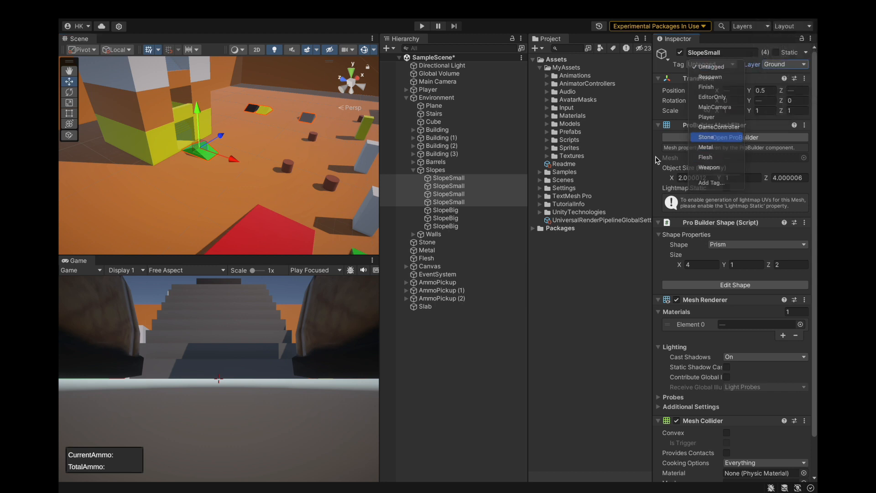
# Inspect the three SlopeBig ramps and assign the Stone tag to their parent Slopes group.
pyautogui.click(462, 211)
pyautogui.press('f')
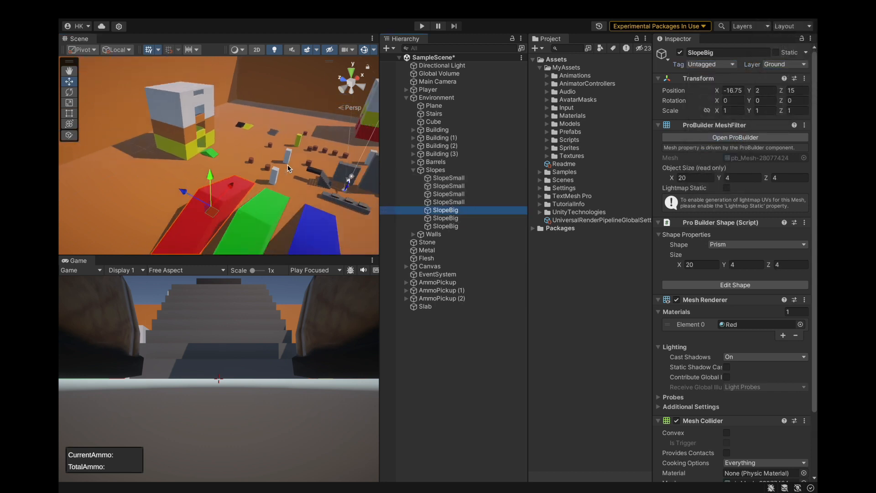
pyautogui.keyDown('shift'); pyautogui.click(456, 226); pyautogui.keyUp('shift')
pyautogui.press('f')
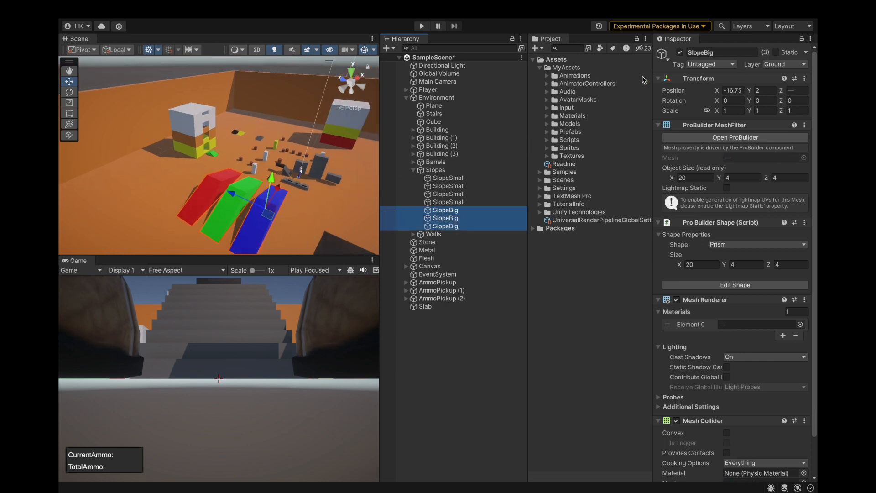
pyautogui.click(451, 212)
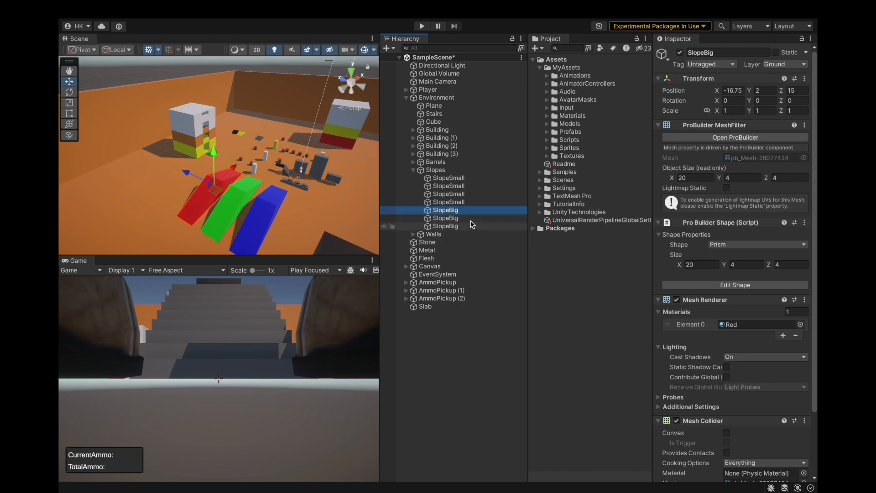
pyautogui.click(456, 170)
pyautogui.click(790, 64)
pyautogui.click(713, 64)
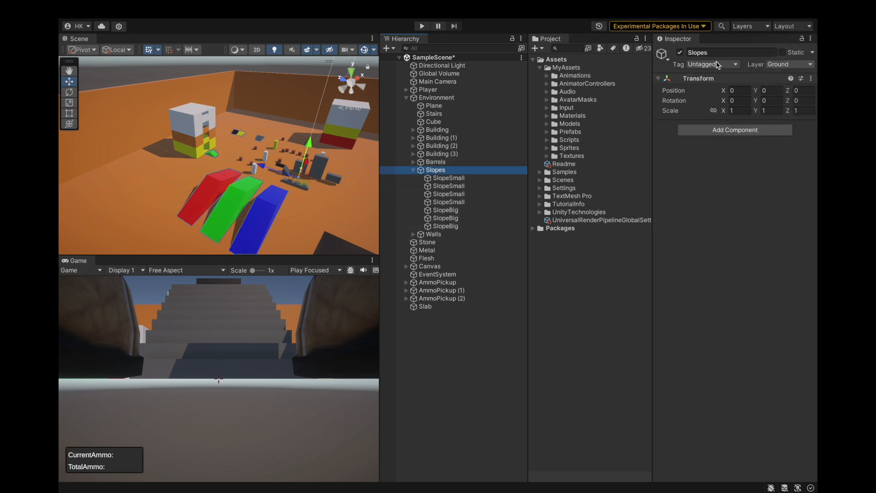
pyautogui.click(713, 64)
pyautogui.click(716, 138)
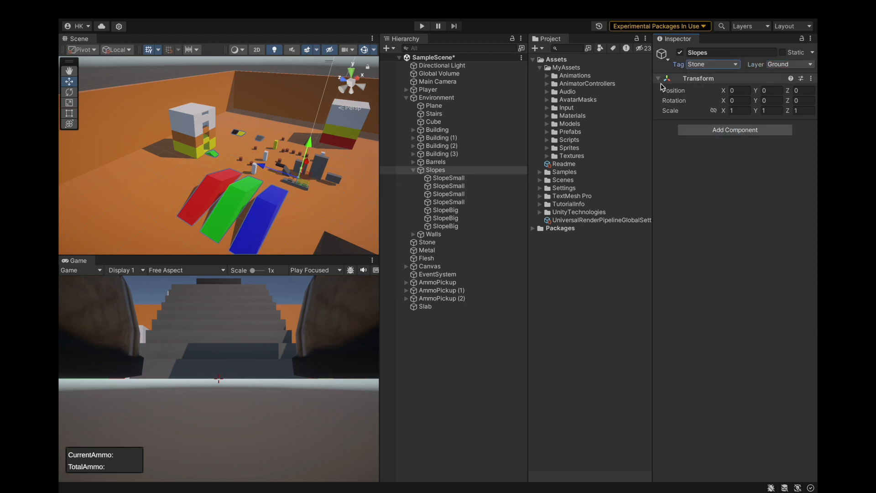
# Assign the Stone tag to all three SlopeBig objects.
pyautogui.click(452, 210)
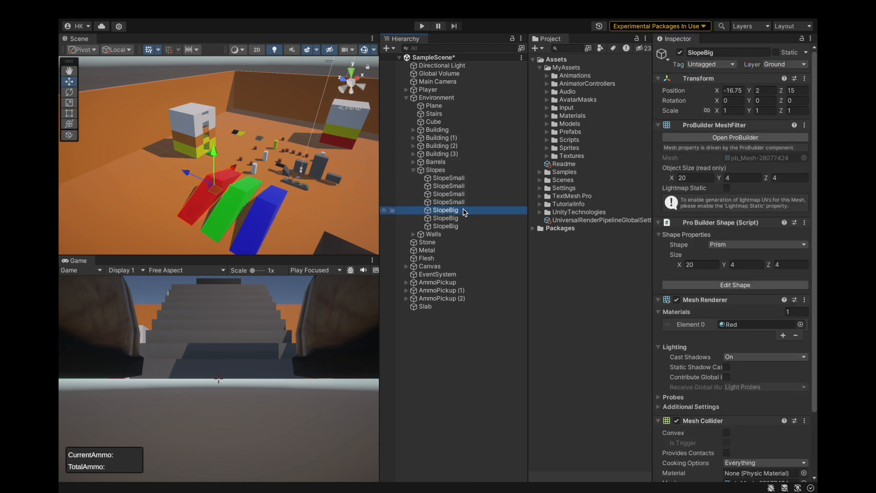
pyautogui.keyDown('shift'); pyautogui.click(464, 226); pyautogui.keyUp('shift')
pyautogui.click(696, 66)
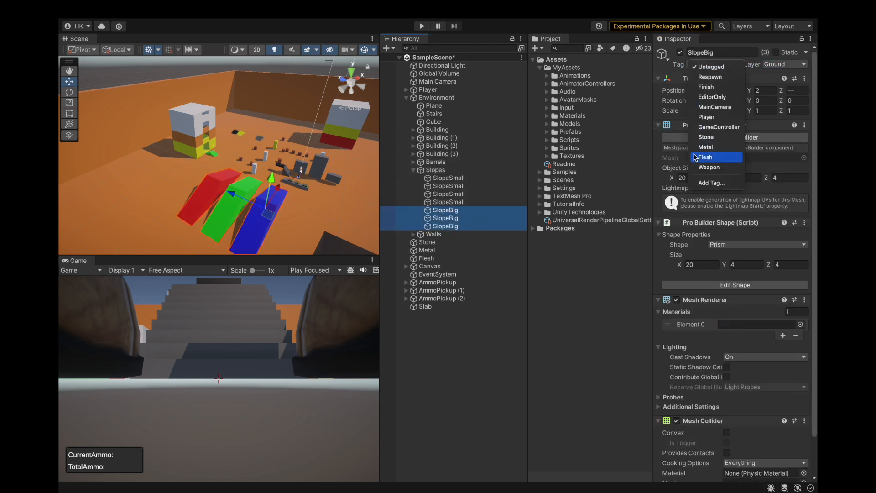
pyautogui.click(716, 138)
# Check the tags of the SlopeSmall objects, collapse the Slopes group, and review the tags of Barrels and the four Building groups.
pyautogui.click(456, 202)
pyautogui.click(456, 194)
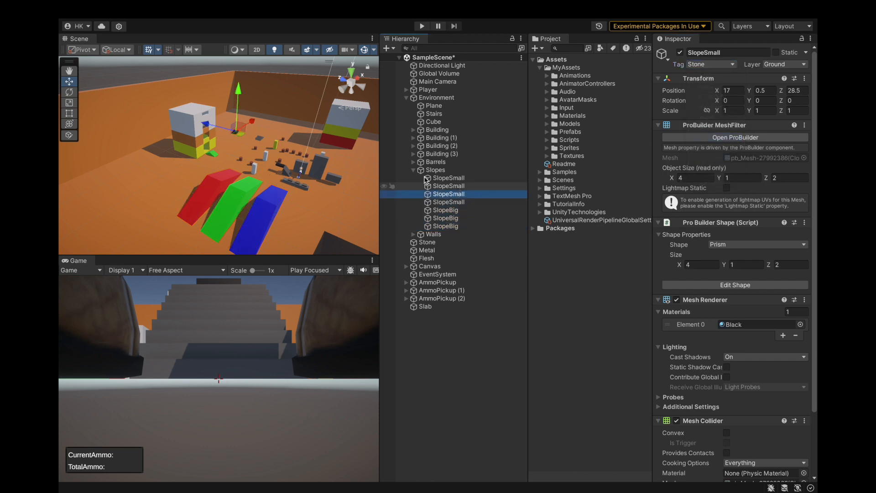
pyautogui.click(413, 169)
pyautogui.moveTo(434, 180); pyautogui.dragTo(434, 174)
pyautogui.click(434, 162)
pyautogui.click(434, 154)
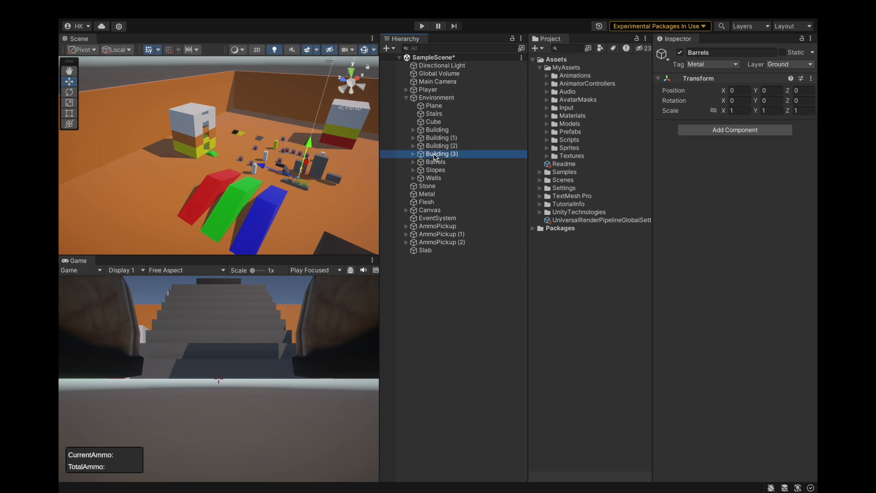
pyautogui.click(434, 146)
pyautogui.click(434, 138)
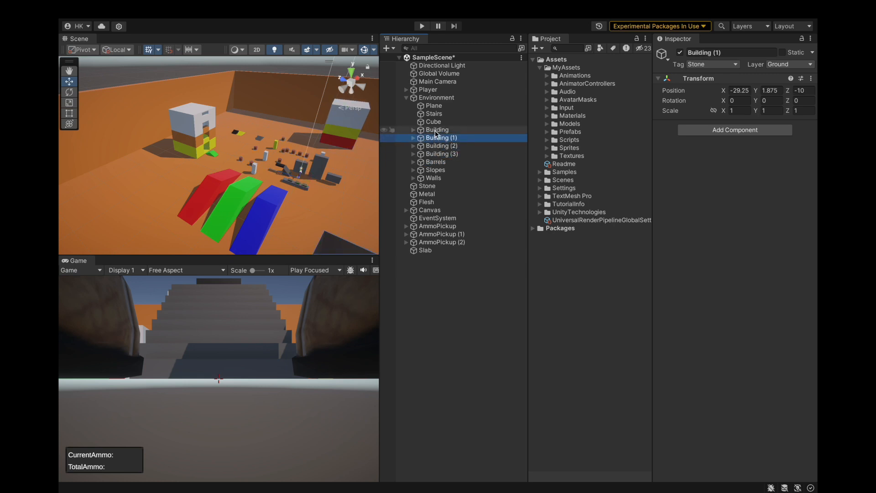
pyautogui.click(435, 131)
# Assign the Metal tag to the Cube, the black platform next to the stairs.
pyautogui.click(436, 122)
pyautogui.scroll(3, 322, 178)
pyautogui.moveTo(323, 178); pyautogui.dragTo(260, 195, button='middle')
pyautogui.scroll(3, 260, 196)
pyautogui.keyDown('alt'); pyautogui.moveTo(191, 171); pyautogui.dragTo(289, 166); pyautogui.keyUp('alt')
pyautogui.scroll(4, 242, 131)
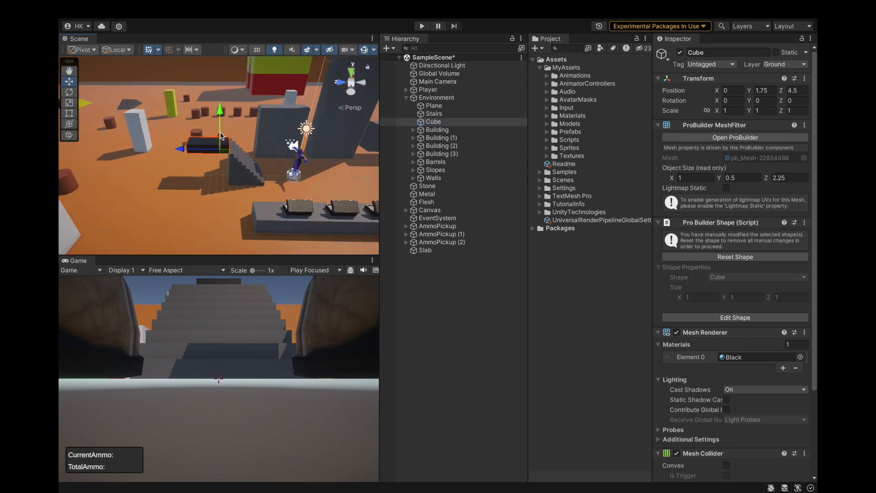
pyautogui.keyDown('alt'); pyautogui.moveTo(241, 131); pyautogui.dragTo(266, 182); pyautogui.keyUp('alt')
pyautogui.scroll(-3, 265, 195)
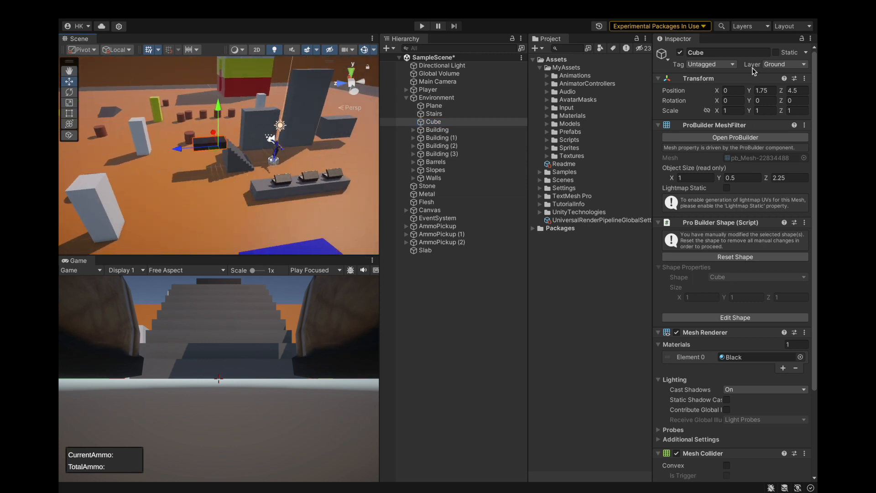
pyautogui.click(715, 68)
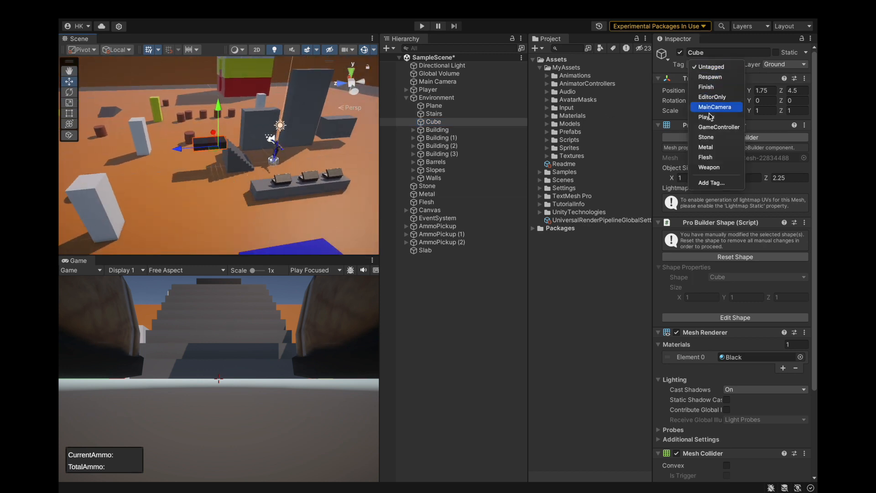
pyautogui.click(705, 146)
pyautogui.scroll(3, 299, 138)
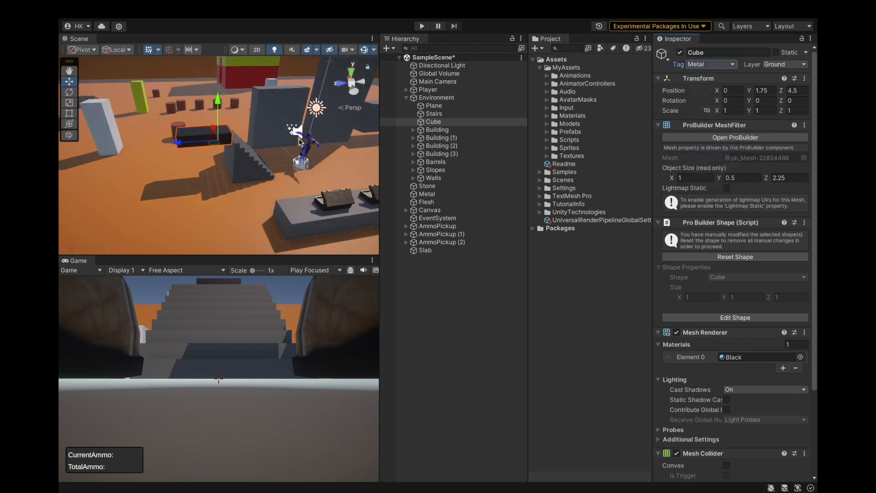
# Assign the Stone tag to the Stairs and to the Plane.
pyautogui.click(438, 114)
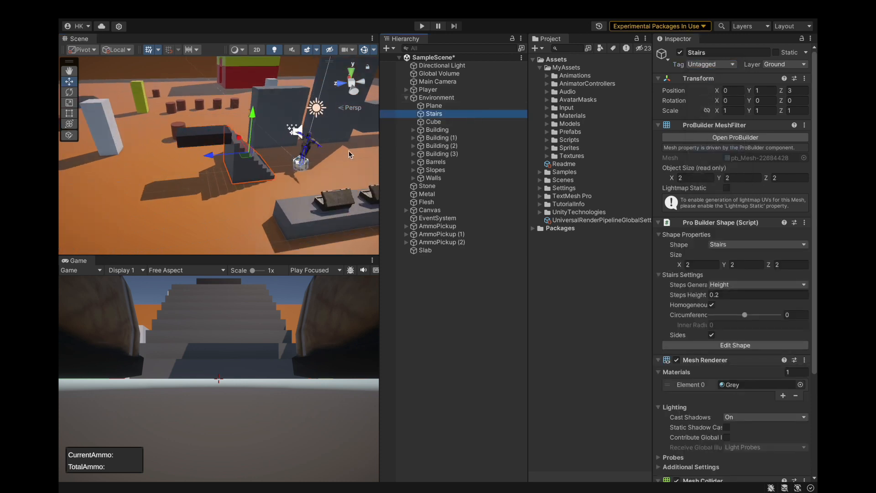
pyautogui.scroll(1, 306, 149)
pyautogui.click(721, 66)
pyautogui.click(704, 135)
pyautogui.click(477, 105)
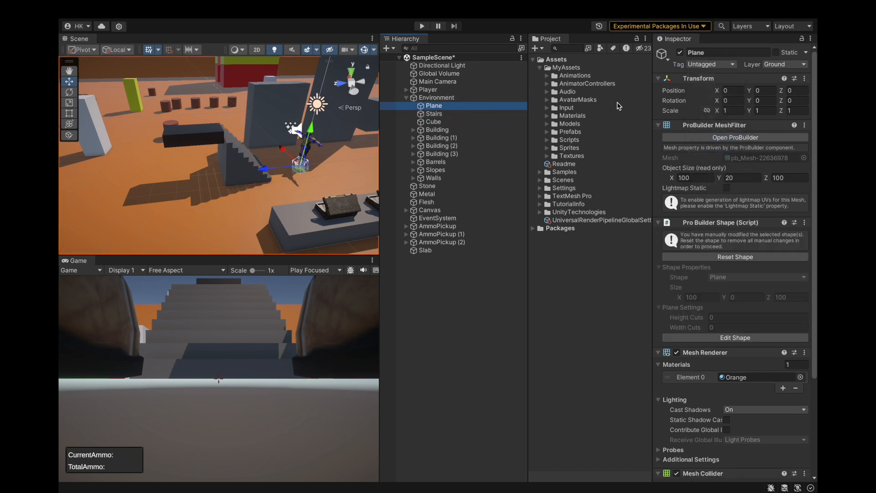
pyautogui.click(712, 64)
pyautogui.click(712, 139)
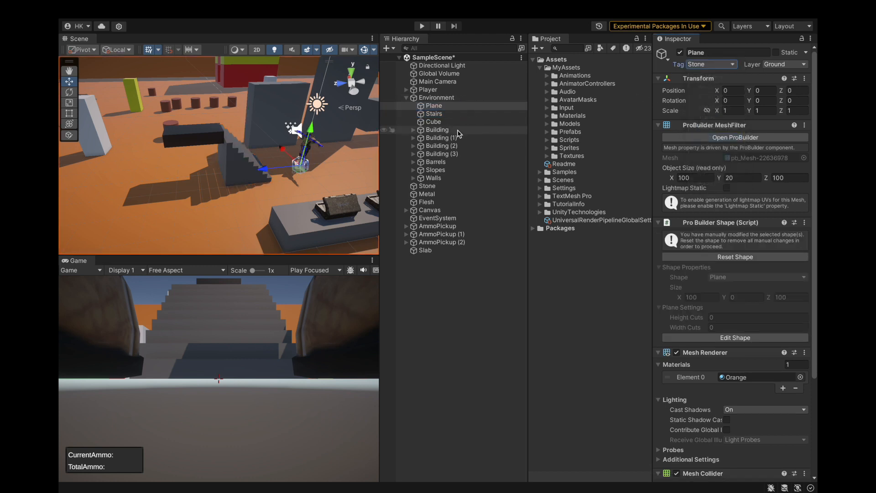
# Assign the Metal tag to AmmoPickup, AmmoPickup (1) and AmmoPickup (2).
pyautogui.scroll(-3, 292, 175)
pyautogui.scroll(2, 274, 185)
pyautogui.click(264, 188)
pyautogui.scroll(3, 296, 188)
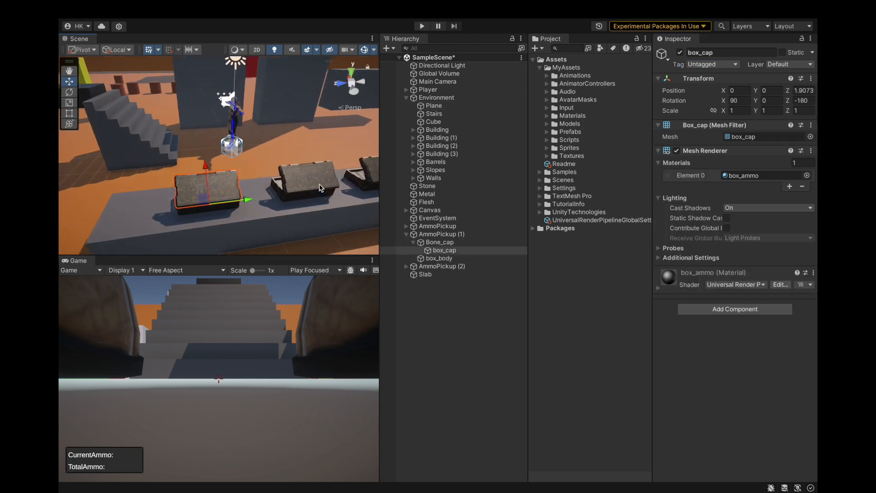
pyautogui.click(439, 242)
pyautogui.click(405, 234)
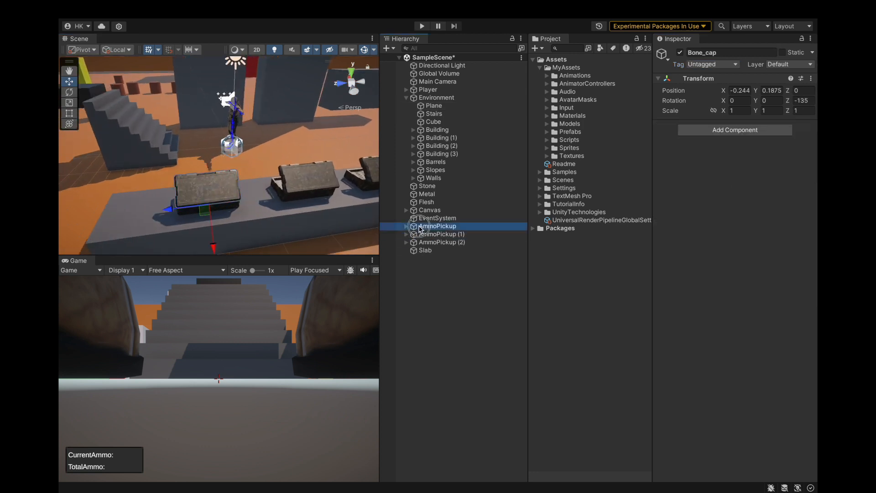
pyautogui.click(420, 226)
pyautogui.keyDown('shift'); pyautogui.click(442, 242); pyautogui.keyUp('shift')
pyautogui.click(712, 65)
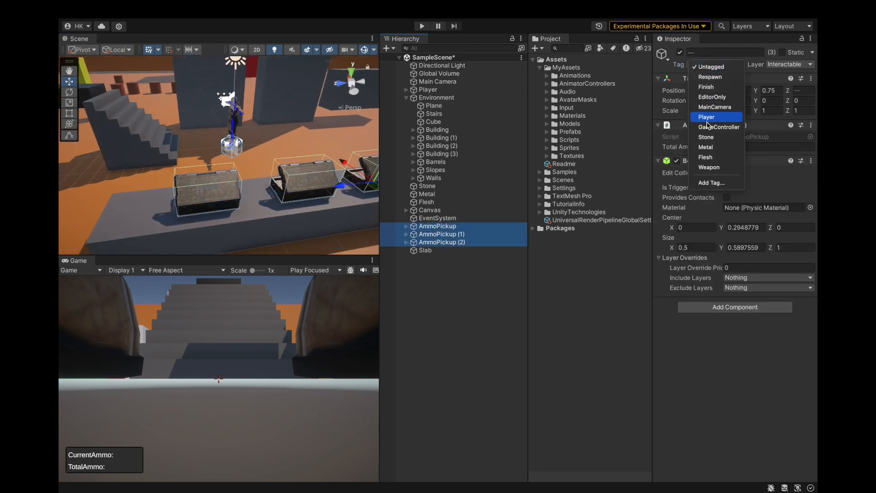
pyautogui.click(706, 137)
pyautogui.scroll(-3, 274, 201)
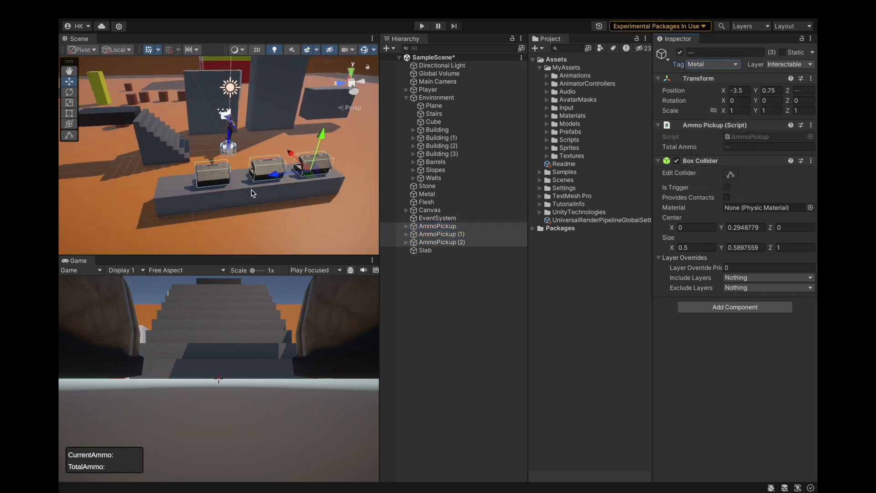
# Assign the Stone tag to the Slab beneath the ammo boxes.
pyautogui.click(250, 191)
pyautogui.click(727, 65)
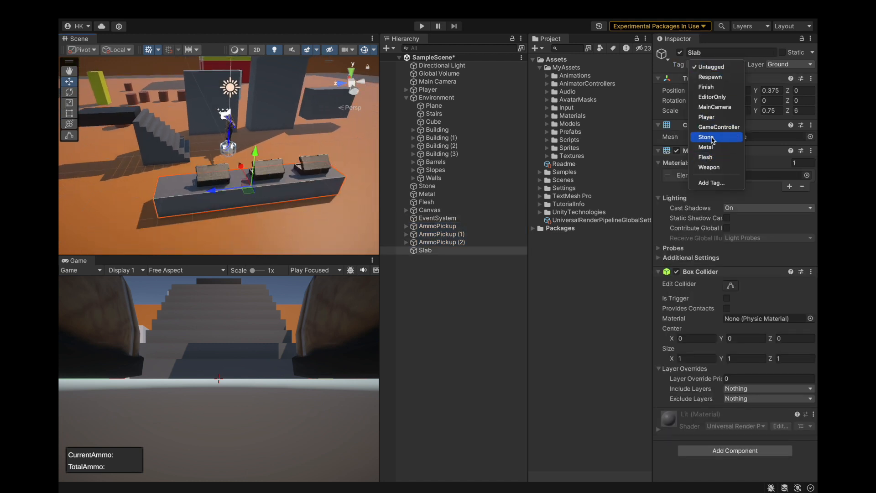
pyautogui.click(714, 136)
pyautogui.keyDown('alt'); pyautogui.moveTo(159, 172); pyautogui.dragTo(299, 168); pyautogui.keyUp('alt')
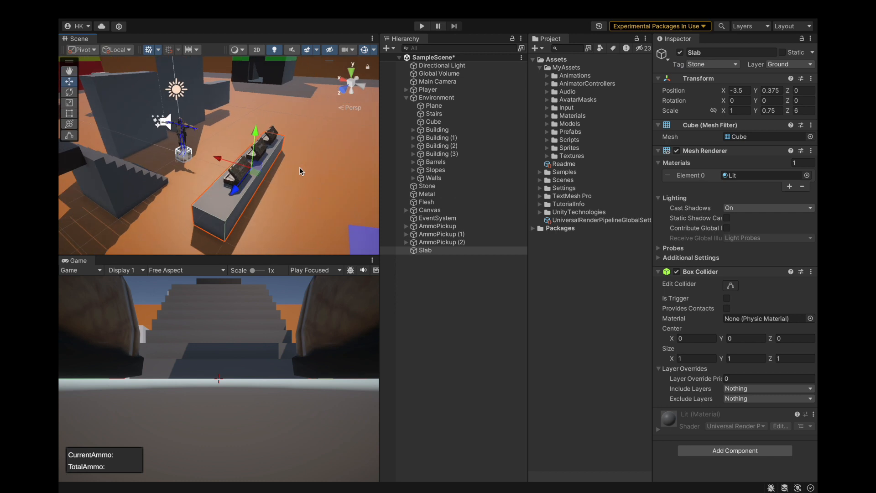
# Review the tag and layer of each object under Environment, from Plane through Walls.
pyautogui.scroll(-8, 299, 168)
pyautogui.scroll(-2, 314, 138)
pyautogui.click(461, 105)
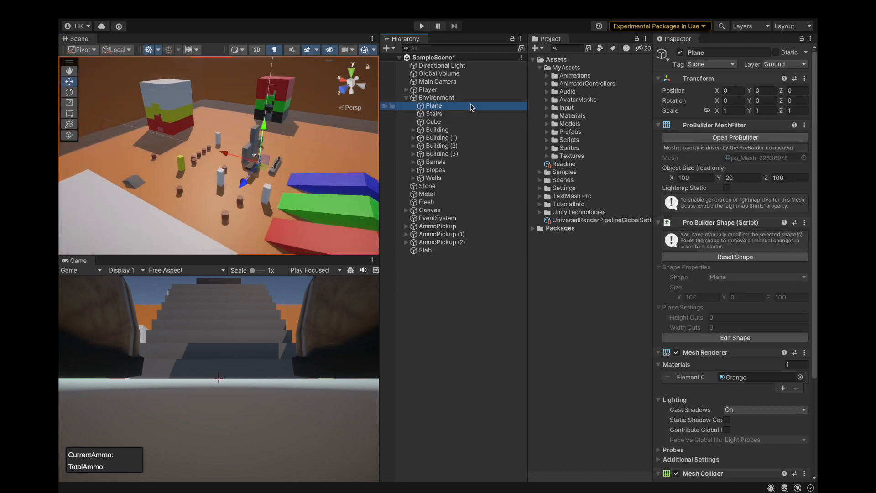
pyautogui.click(470, 114)
pyautogui.click(469, 122)
pyautogui.click(468, 129)
pyautogui.click(467, 138)
pyautogui.click(462, 146)
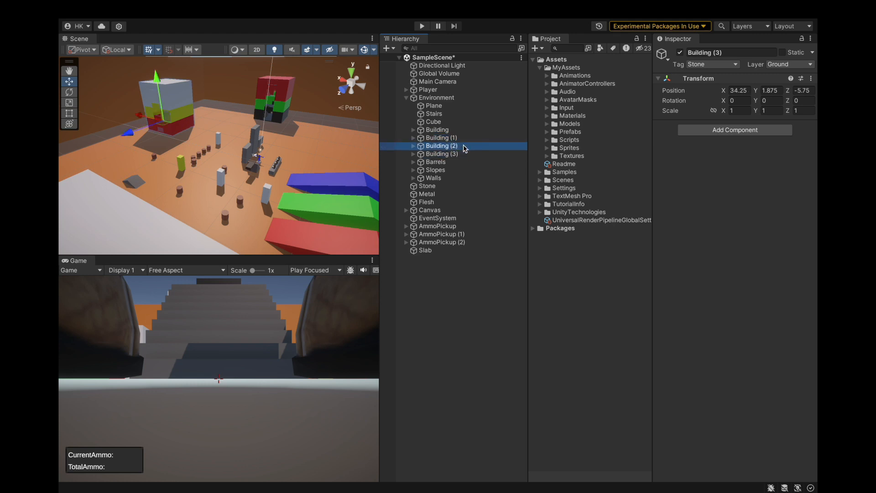
pyautogui.click(456, 162)
pyautogui.click(454, 169)
pyautogui.click(454, 177)
pyautogui.click(405, 97)
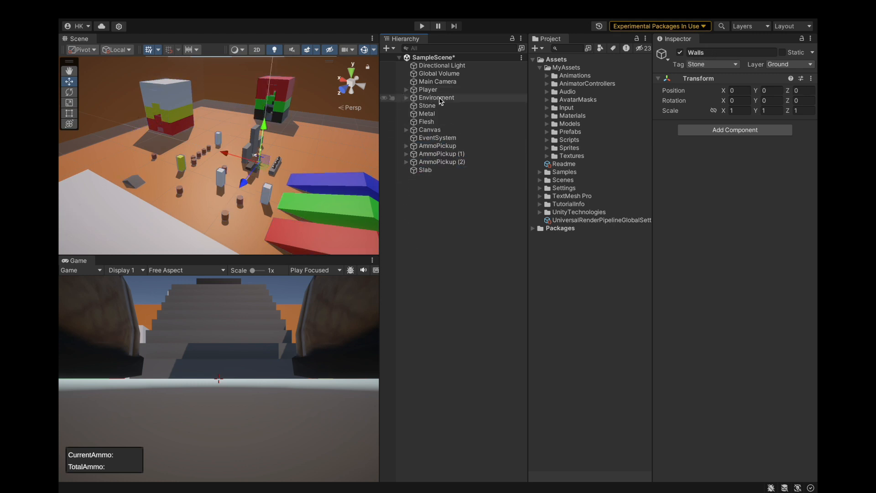
# Move the Stone, Metal and Flesh objects into Environment.
pyautogui.click(436, 105)
pyautogui.click(434, 113)
pyautogui.click(433, 122)
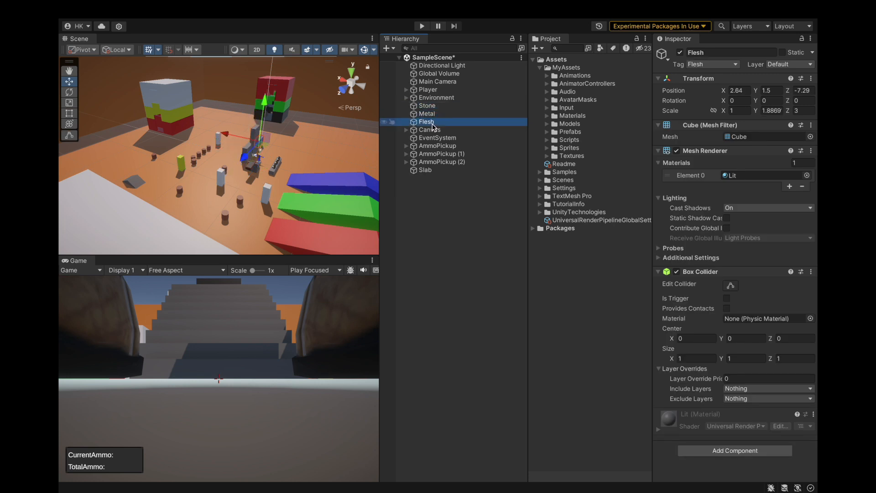
pyautogui.keyDown('shift'); pyautogui.click(435, 107); pyautogui.keyUp('shift')
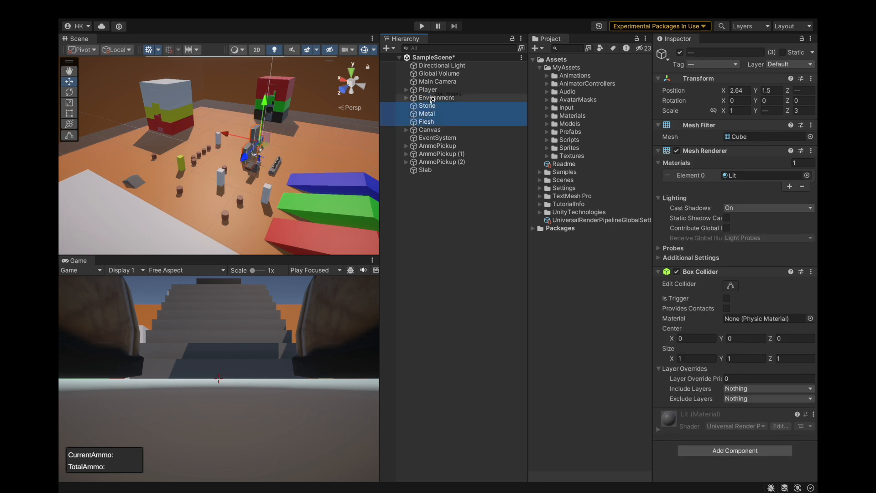
pyautogui.moveTo(432, 100); pyautogui.dragTo(435, 103)
# Add an empty child object named Testing to Environment.
pyautogui.rightClick(429, 101)
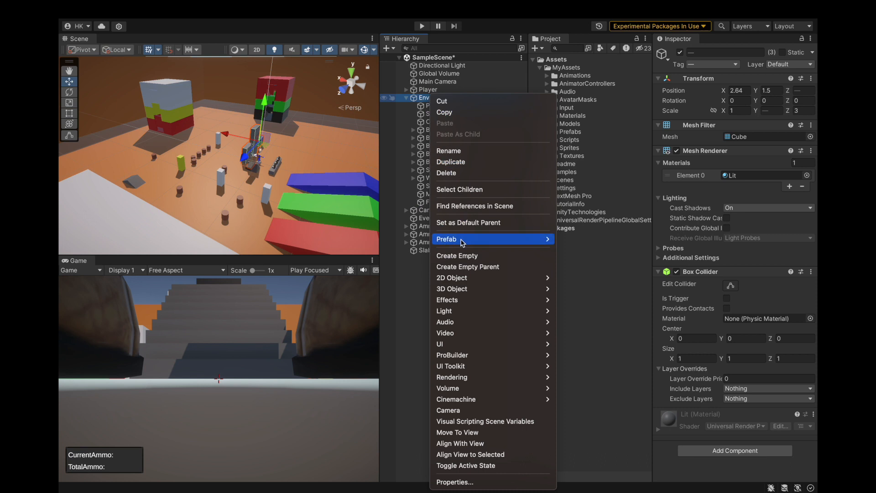
pyautogui.click(457, 254)
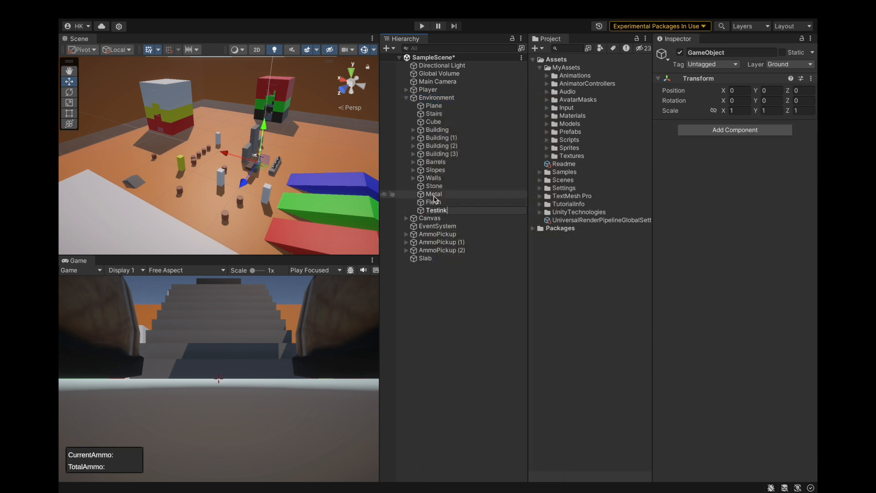
pyautogui.write('Testing')
pyautogui.press('Return')
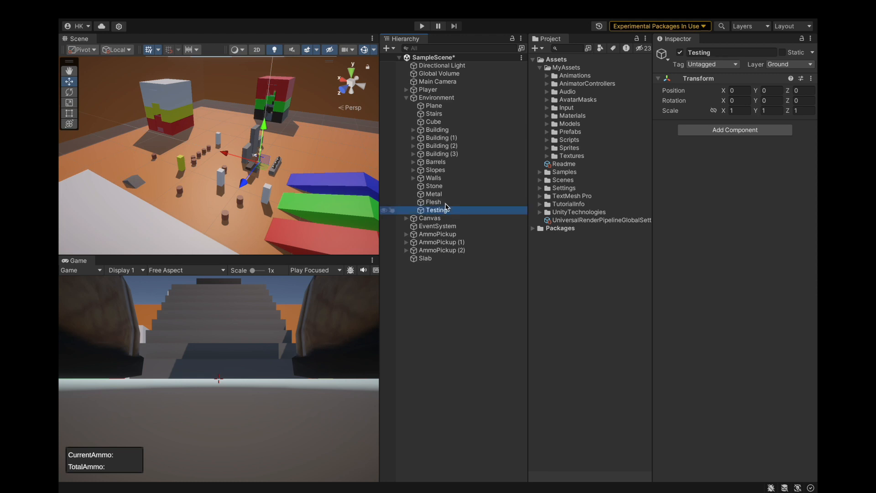
# Delete the Stone, Metal, Flesh and Testing objects from Environment.
pyautogui.hotkey('shift', 'Up')
pyautogui.hotkey('shift', 'Up')
pyautogui.hotkey('shift', 'Up')
pyautogui.rightClick(451, 186)
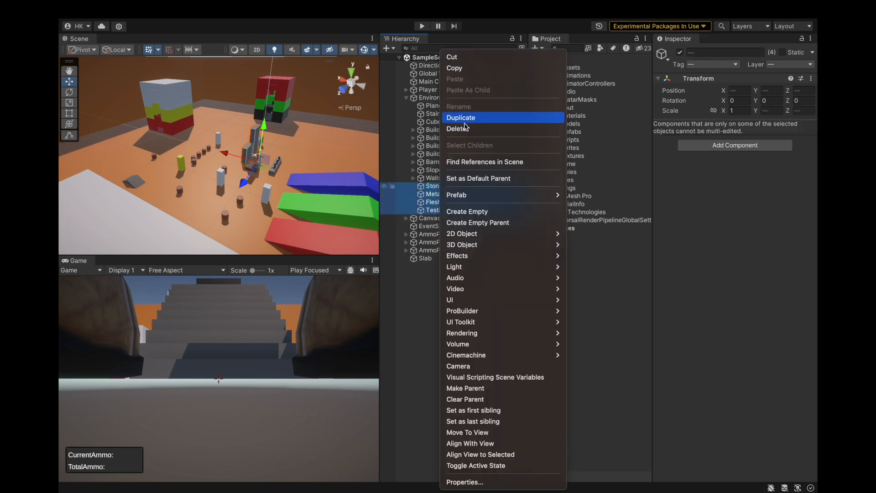
pyautogui.press('Escape')
pyautogui.press('Delete')
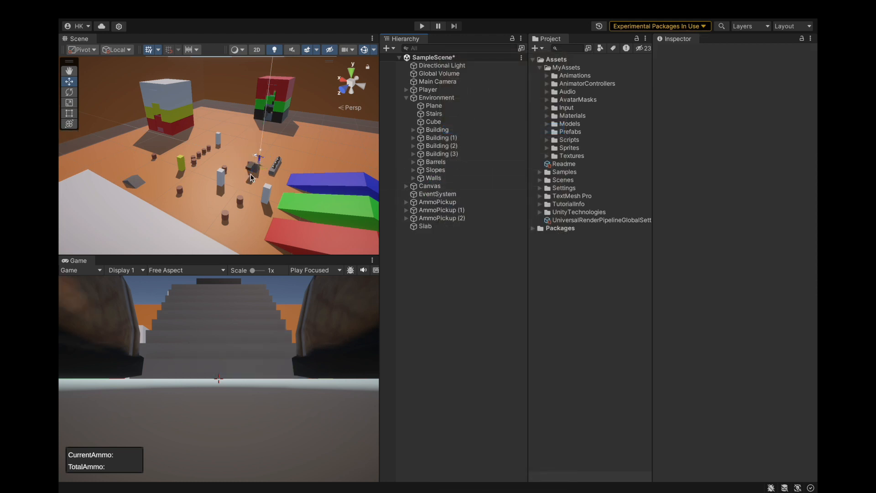
# Add an empty child object named PickupsAndInteractions to Environment and save the scene.
pyautogui.scroll(3, 250, 177)
pyautogui.scroll(3, 287, 160)
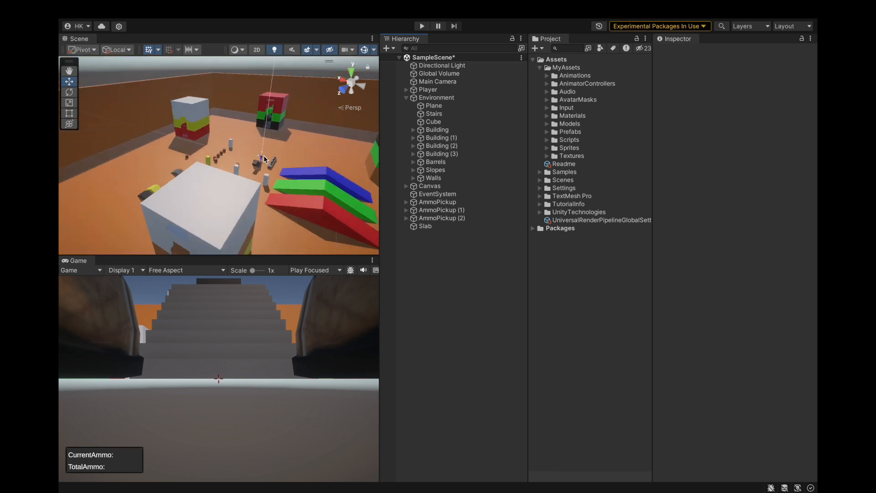
pyautogui.click(445, 201)
pyautogui.keyDown('shift'); pyautogui.click(445, 218); pyautogui.keyUp('shift')
pyautogui.click(449, 202)
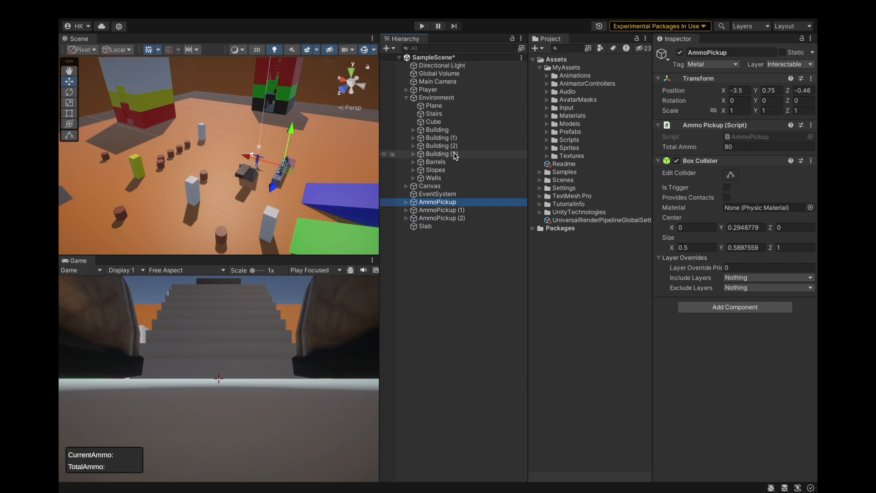
pyautogui.rightClick(441, 97)
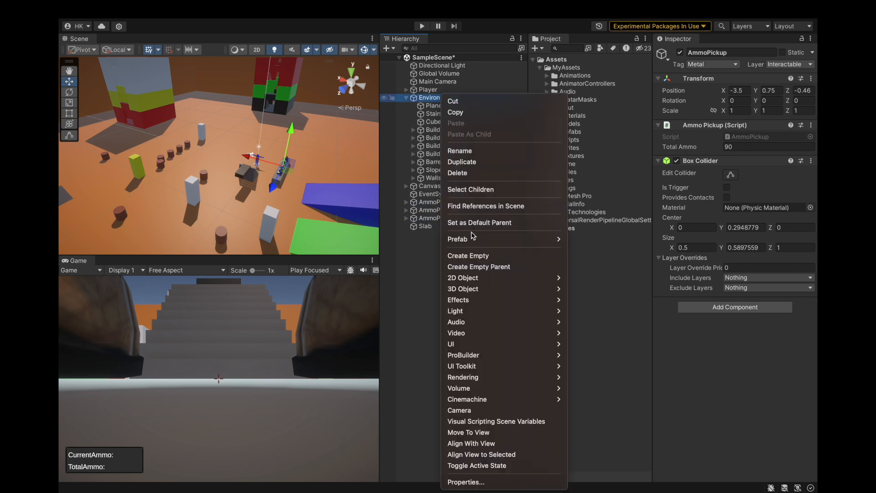
pyautogui.click(467, 255)
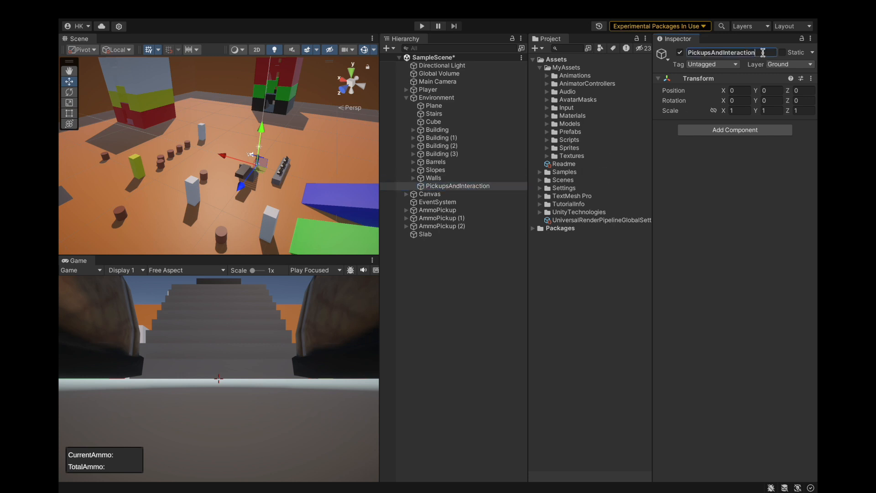
pyautogui.click(461, 186)
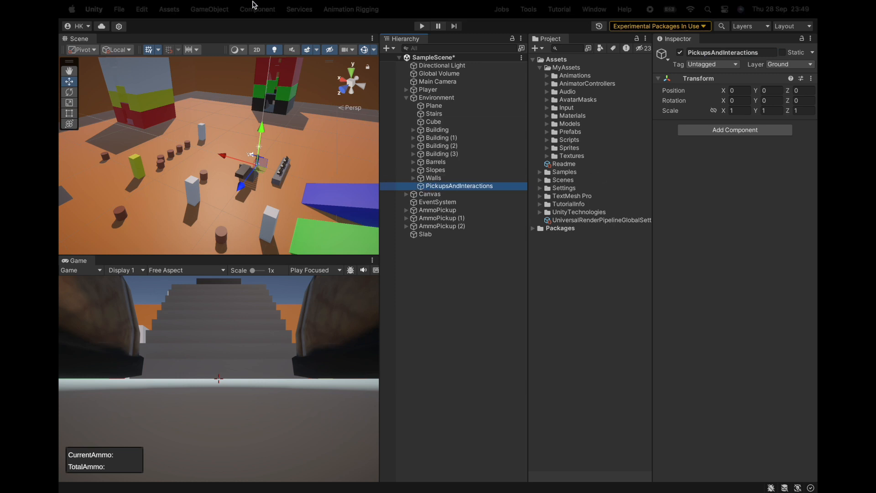
pyautogui.click(119, 9)
pyautogui.click(126, 138)
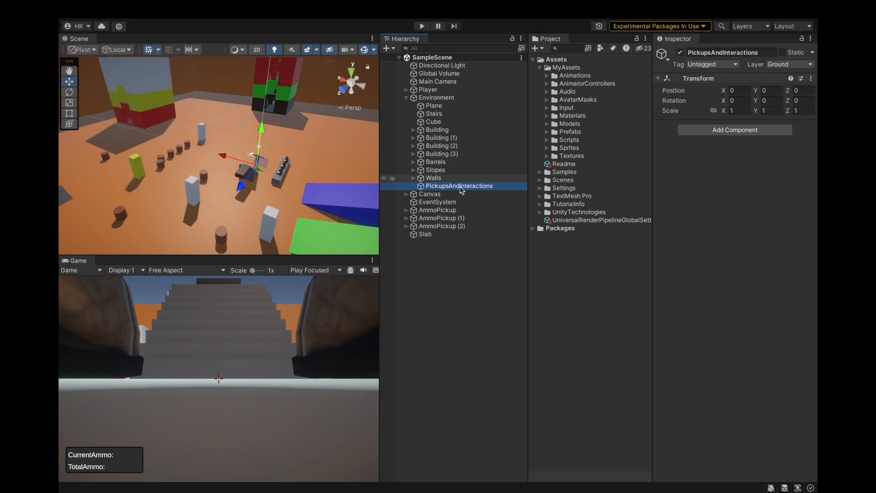
# Move AmmoPickup, AmmoPickup (1) and AmmoPickup (2) into PickupsAndInteractions.
pyautogui.click(446, 216)
pyautogui.click(446, 211)
pyautogui.keyDown('shift'); pyautogui.click(447, 226); pyautogui.keyUp('shift')
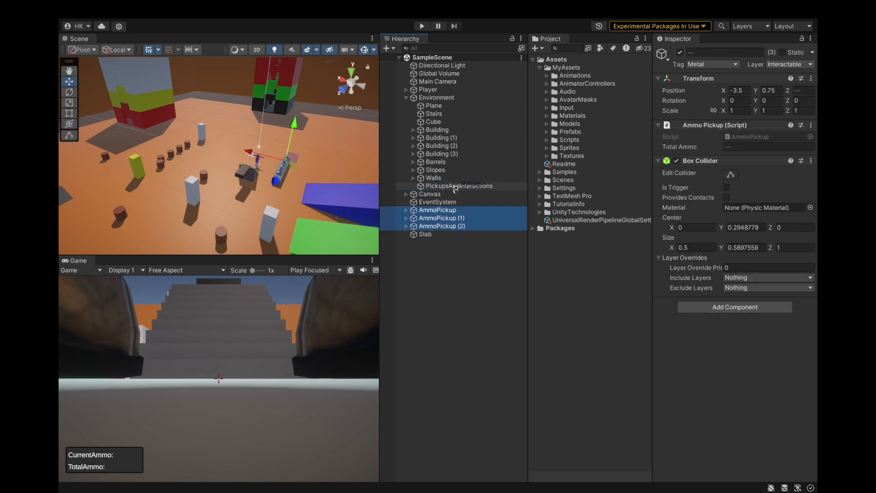
pyautogui.moveTo(455, 188); pyautogui.dragTo(454, 187)
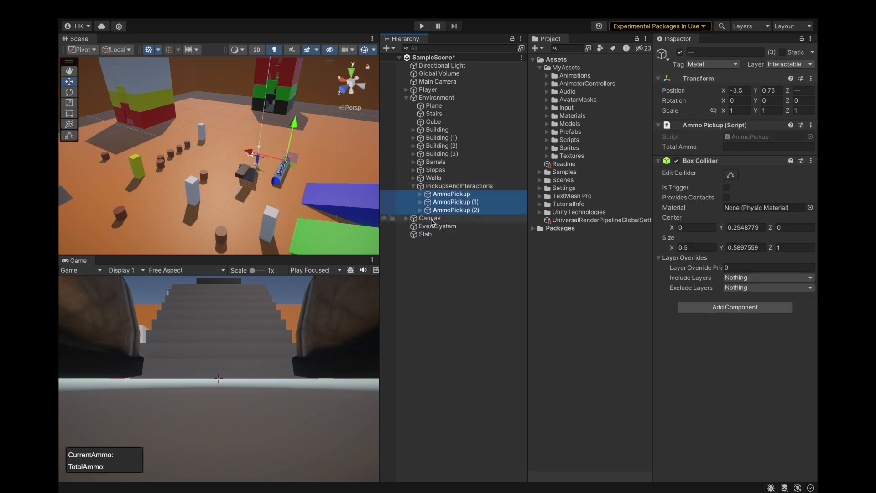
# Add an empty child object named SimpleObjects to Environment.
pyautogui.click(431, 235)
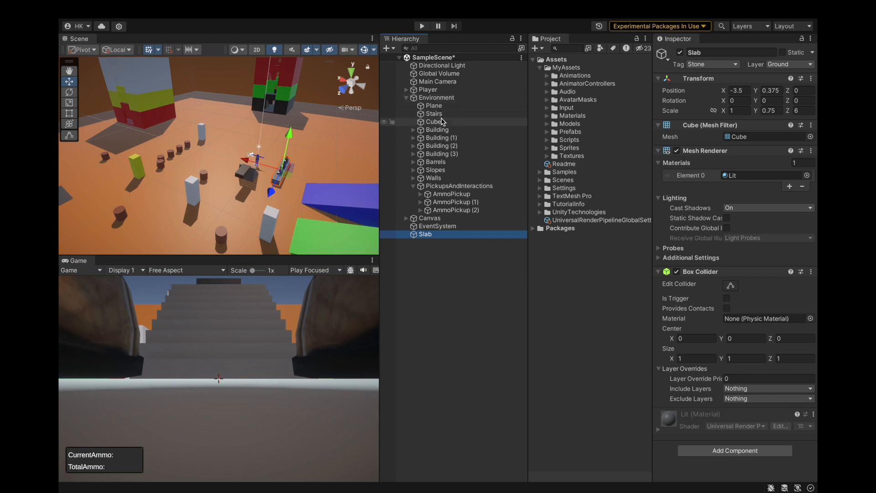
pyautogui.click(443, 122)
pyautogui.press('f')
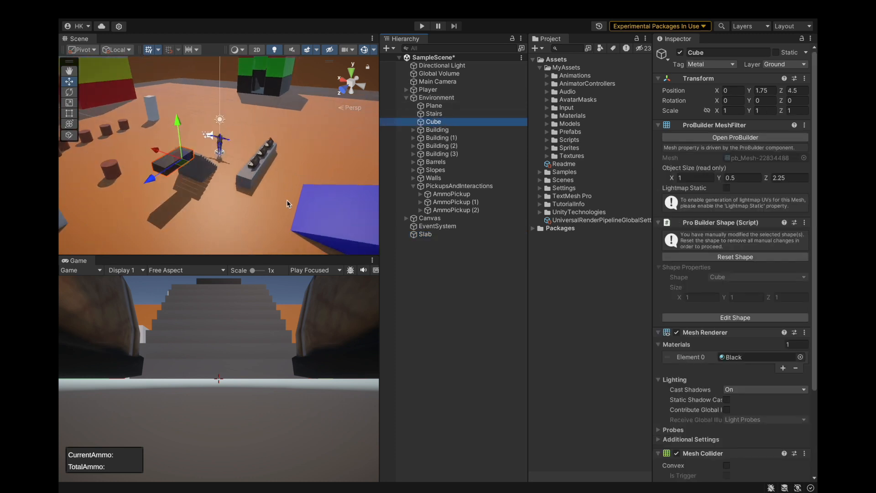
pyautogui.moveTo(288, 204); pyautogui.dragTo(329, 214, button='middle')
pyautogui.scroll(3, 263, 193)
pyautogui.moveTo(263, 193); pyautogui.dragTo(216, 186, button='middle')
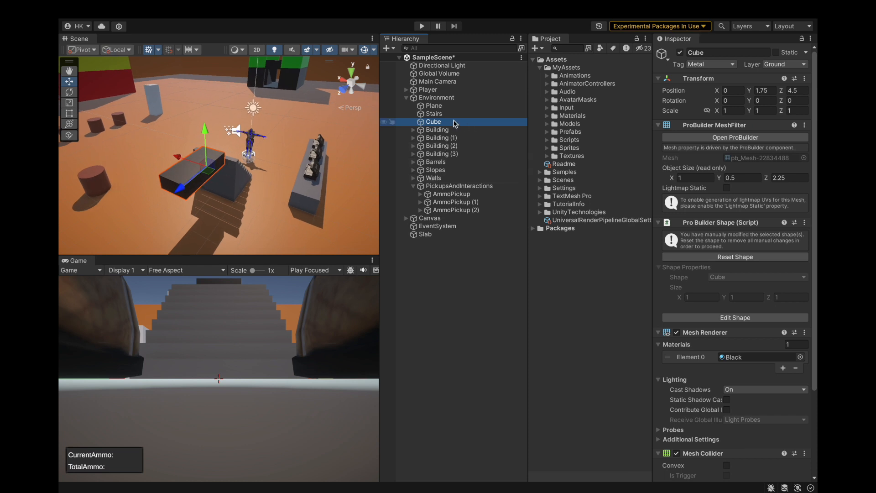
pyautogui.rightClick(445, 98)
pyautogui.click(492, 257)
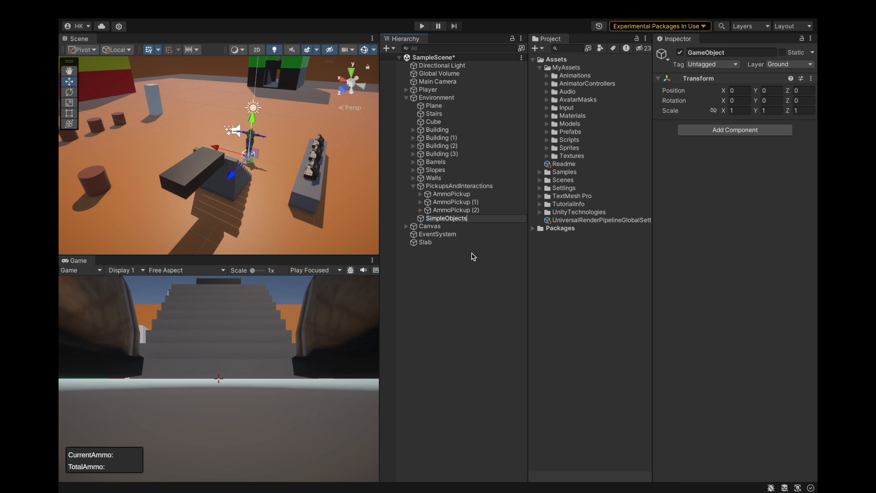
pyautogui.click(416, 225)
pyautogui.click(445, 218)
# Move the Slab, Plane, Stairs and Cube into SimpleObjects.
pyautogui.moveTo(422, 242); pyautogui.dragTo(441, 222)
pyautogui.click(450, 219)
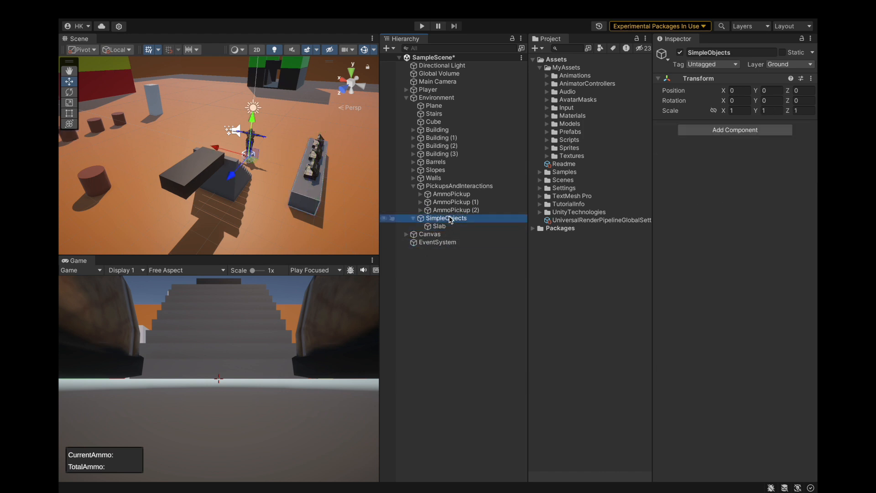
pyautogui.click(445, 121)
pyautogui.keyDown('ctrl'); pyautogui.click(446, 113); pyautogui.keyUp('ctrl')
pyautogui.keyDown('ctrl'); pyautogui.click(435, 107); pyautogui.keyUp('ctrl')
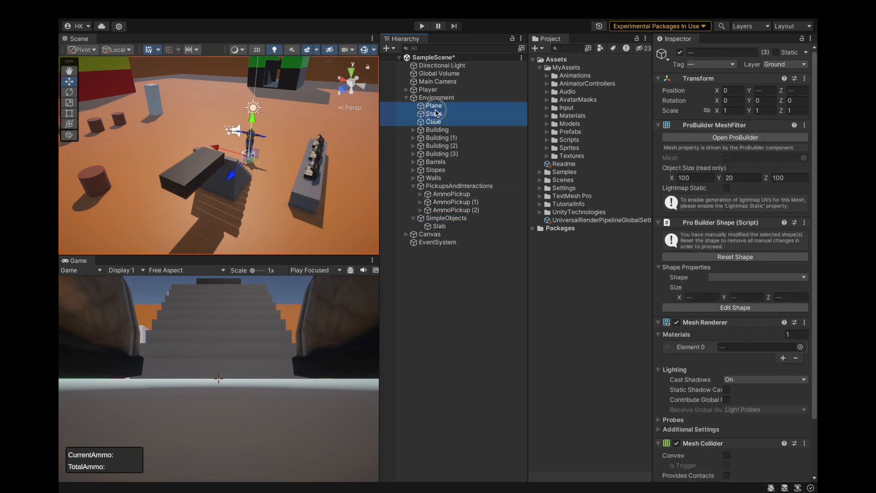
pyautogui.moveTo(438, 224); pyautogui.dragTo(441, 221)
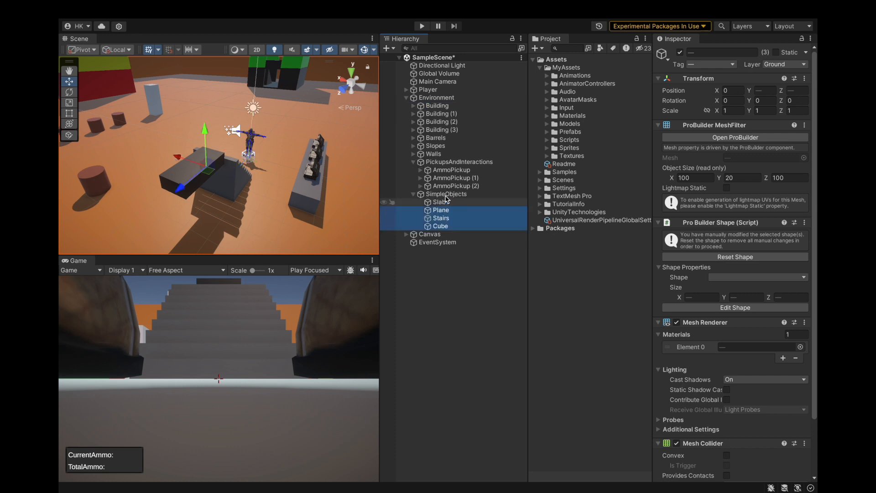
# Check the objects in SimpleObjects, collapse the Environment hierarchy with its groups, and save the scene.
pyautogui.click(446, 196)
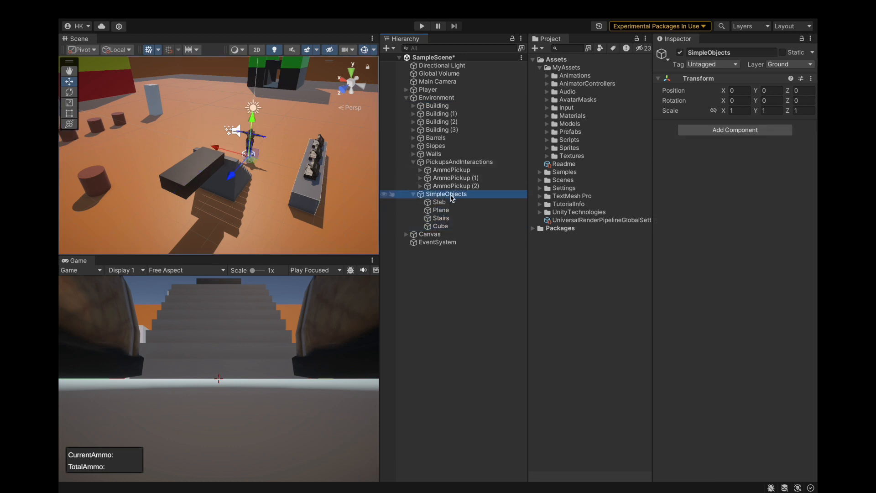
pyautogui.click(453, 203)
pyautogui.click(454, 211)
pyautogui.click(453, 218)
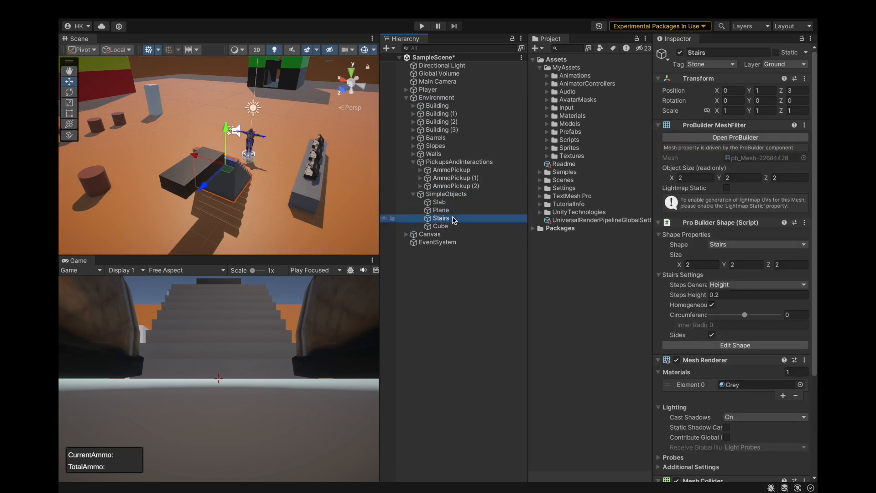
pyautogui.click(452, 227)
pyautogui.click(412, 194)
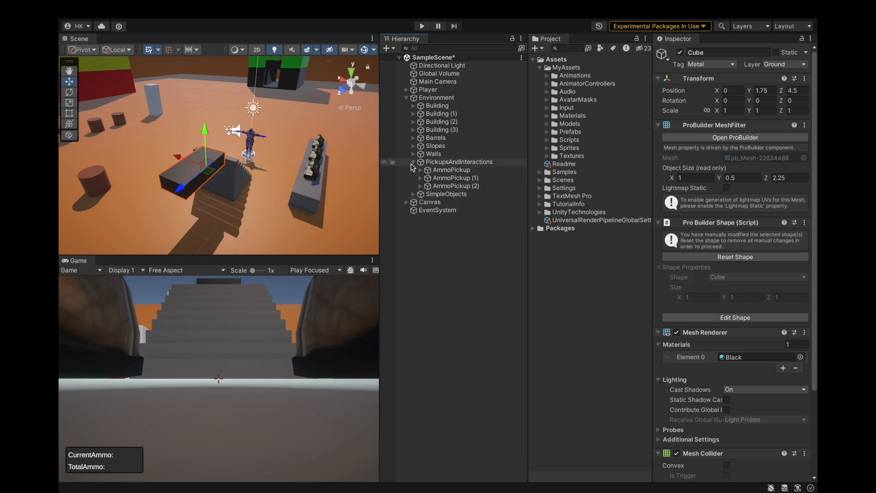
pyautogui.click(413, 162)
pyautogui.click(406, 97)
pyautogui.click(409, 131)
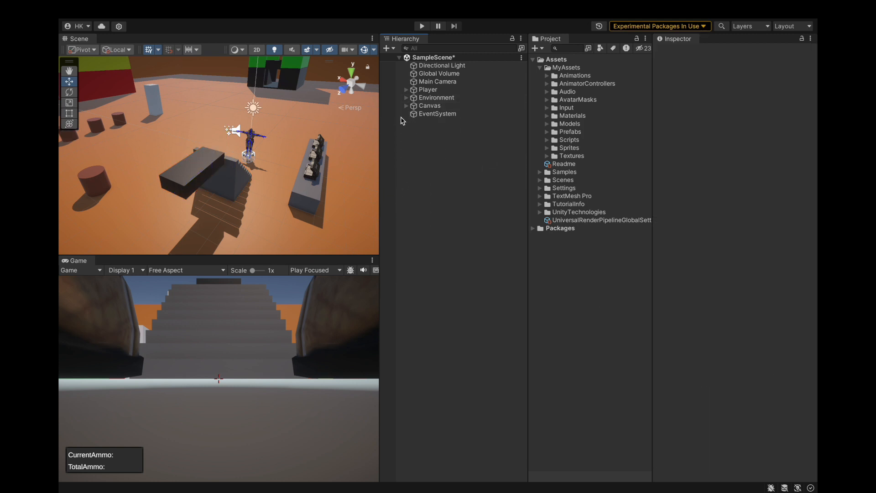
pyautogui.click(119, 9)
pyautogui.click(128, 138)
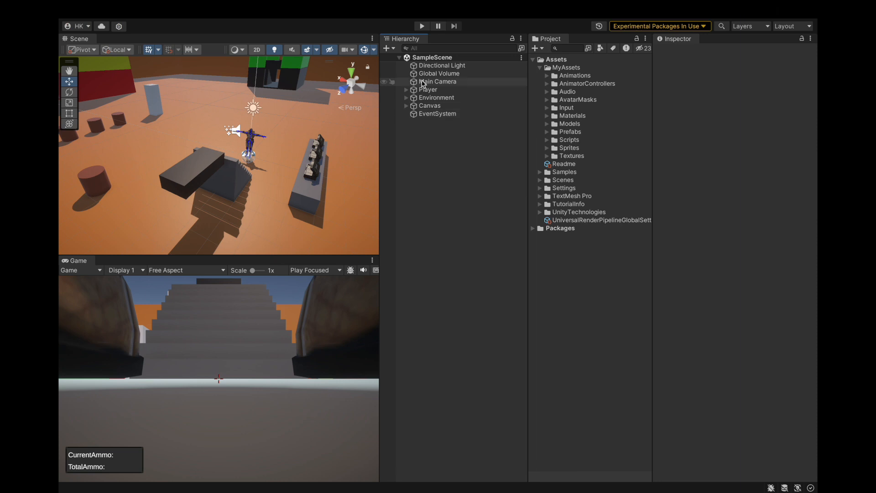
# Set the Game view to Play Maximized and start play mode.
pyautogui.click(315, 271)
pyautogui.click(303, 283)
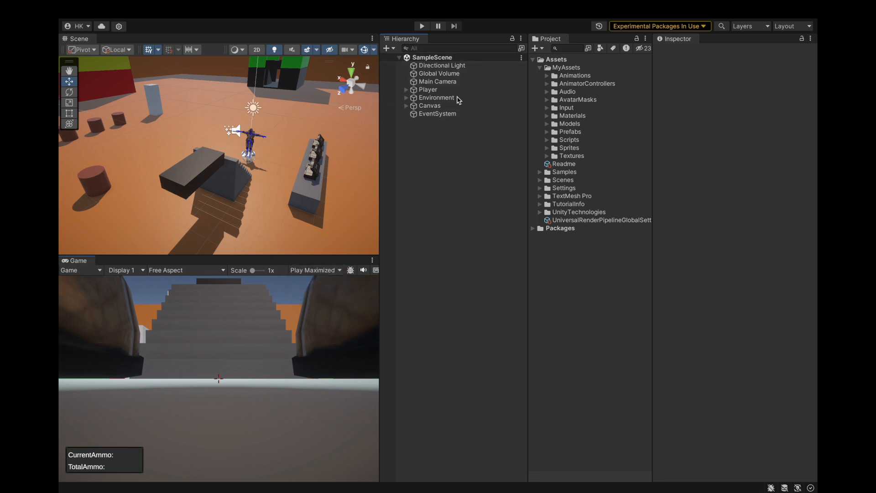
pyautogui.click(418, 26)
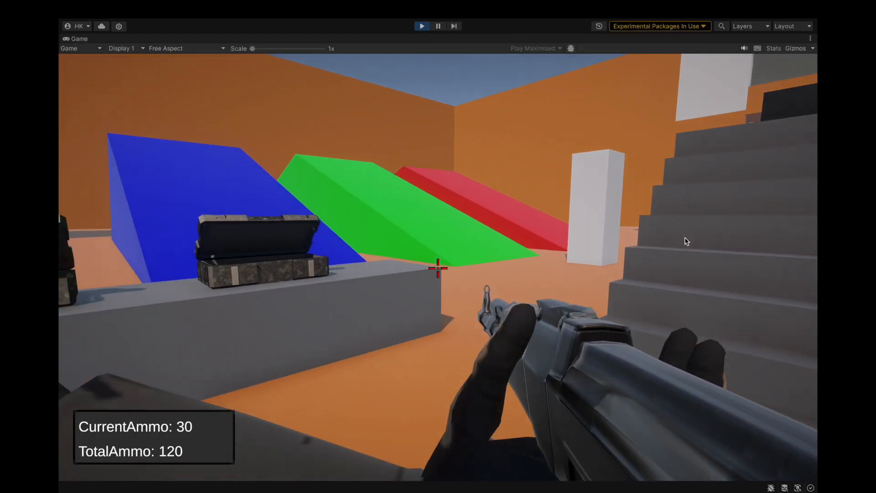
# Fire single shots and a burst at the grey ammo counter and the stairs to test the stone impacts.
pyautogui.click(686, 238)
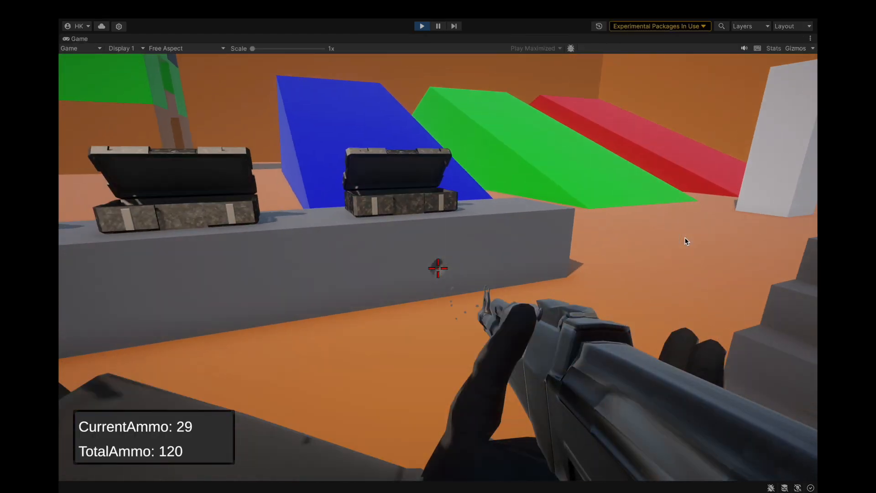
pyautogui.click(687, 242)
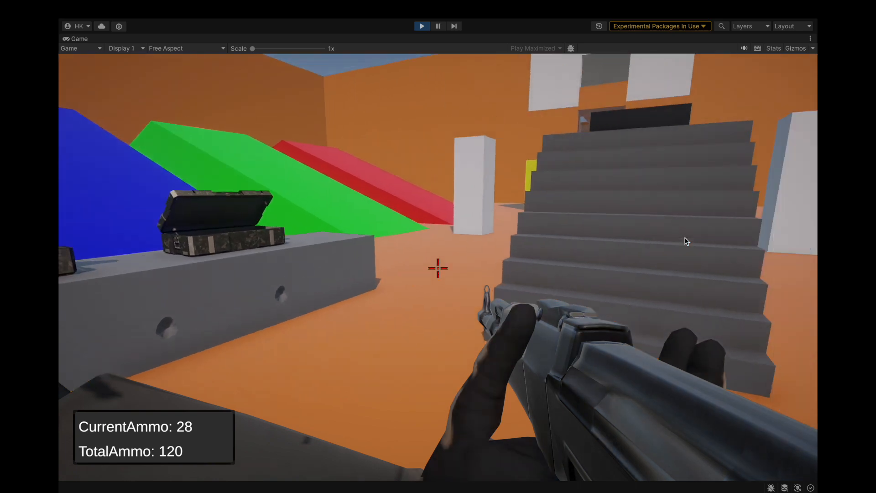
pyautogui.click(687, 241)
pyautogui.click(687, 241)
pyautogui.moveTo(687, 241); pyautogui.dragTo(687, 241)
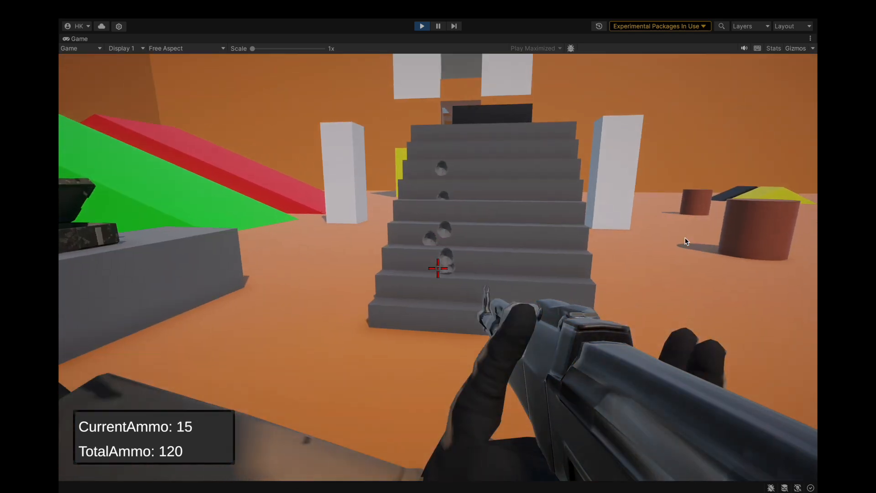
# Approach the stairs and fire at the steps and their side face to check the impact marks up close.
pyautogui.press('w')
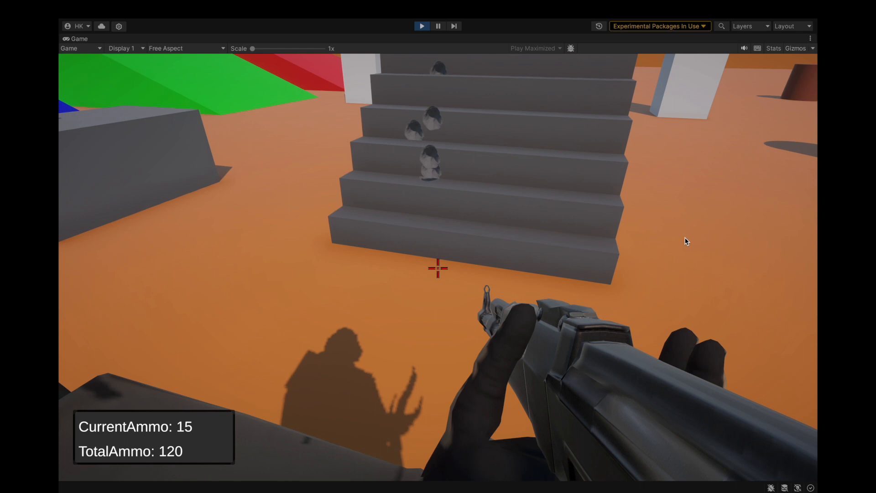
pyautogui.press('w')
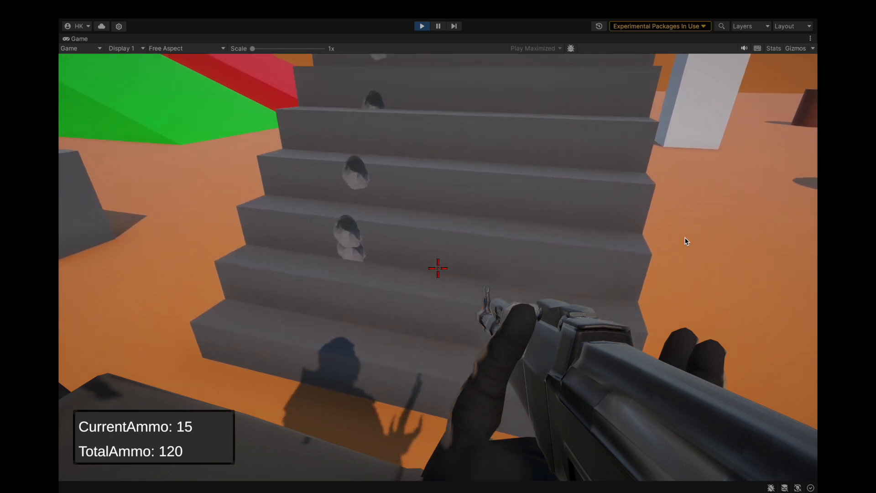
pyautogui.click(687, 242)
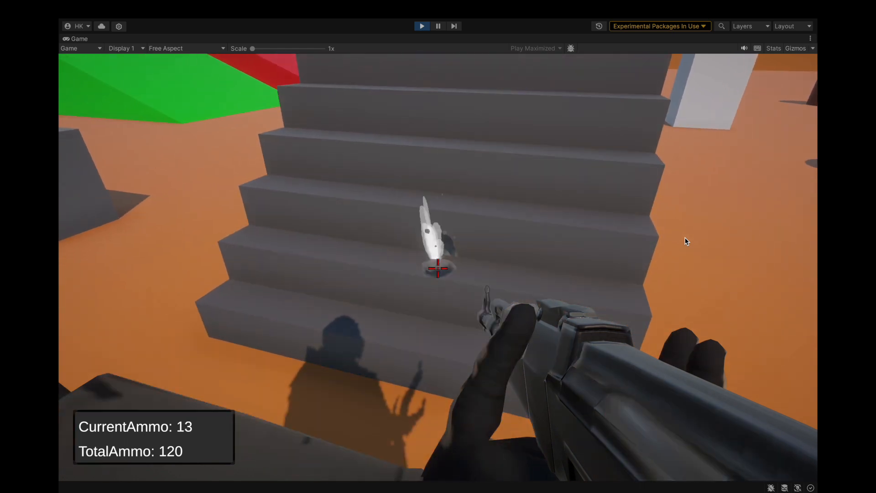
pyautogui.press('s')
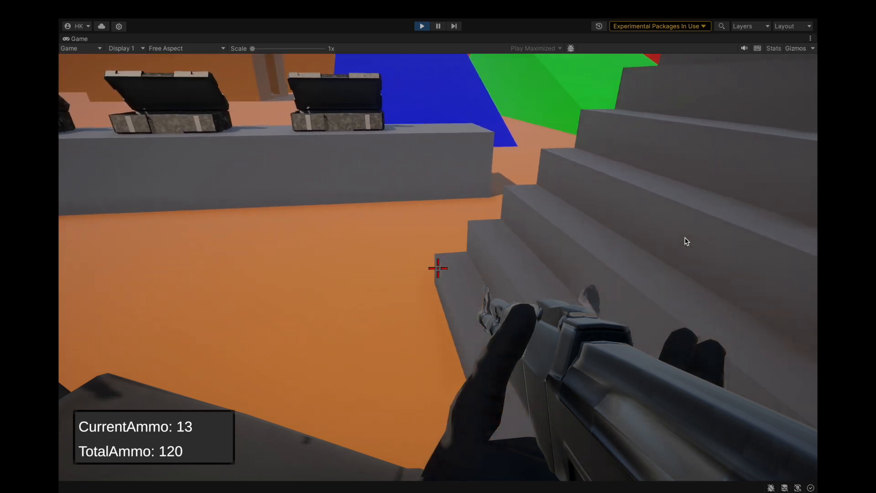
pyautogui.press('s')
pyautogui.click(687, 241)
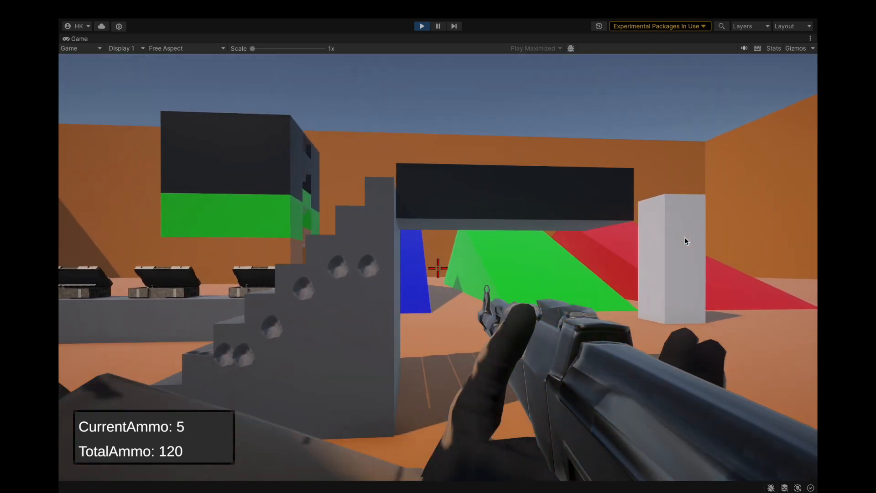
# Walk to the ammo counter, empty the magazine at it and the boxes, jump, and resume firing after reloading.
pyautogui.press('w')
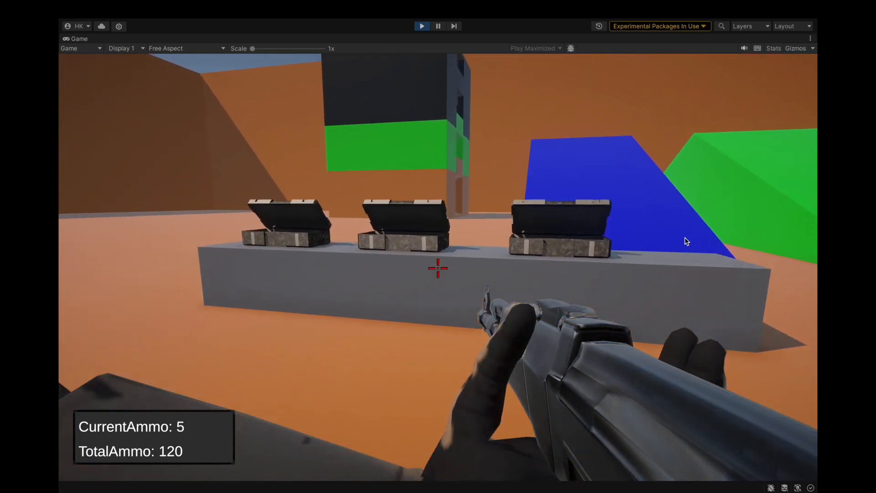
pyautogui.press('w')
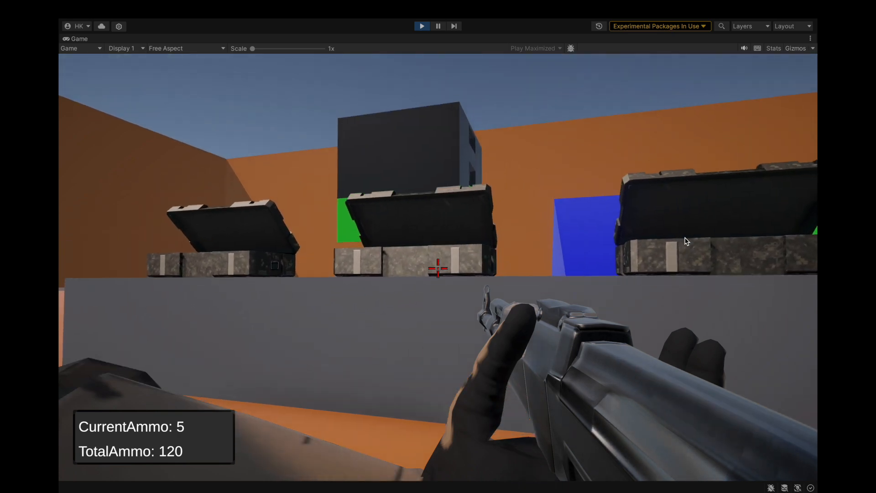
pyautogui.click(687, 241)
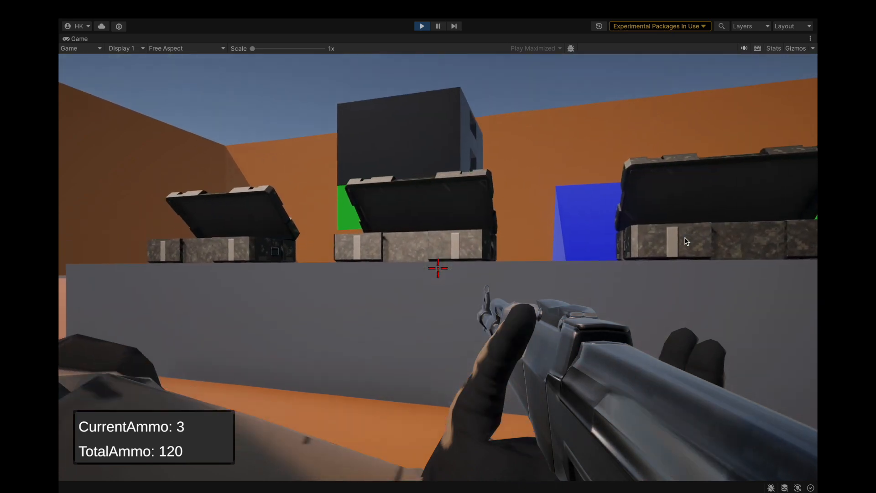
pyautogui.press('w')
pyautogui.click(686, 241)
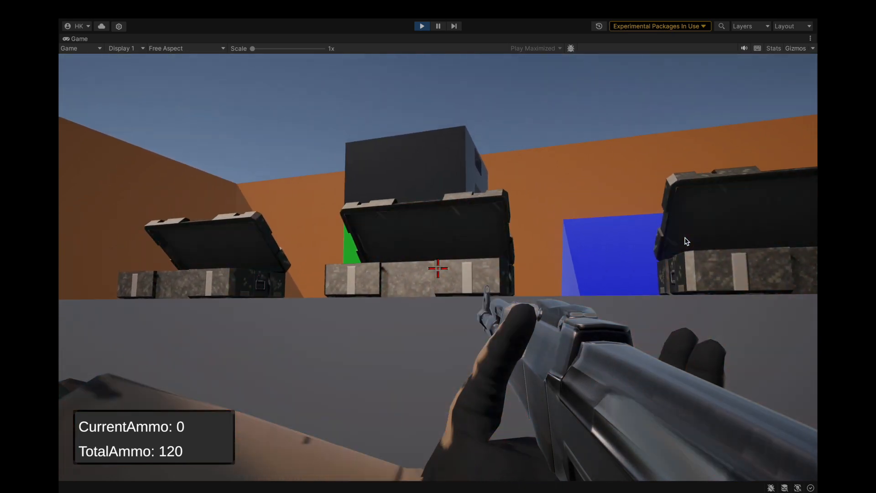
pyautogui.press('space')
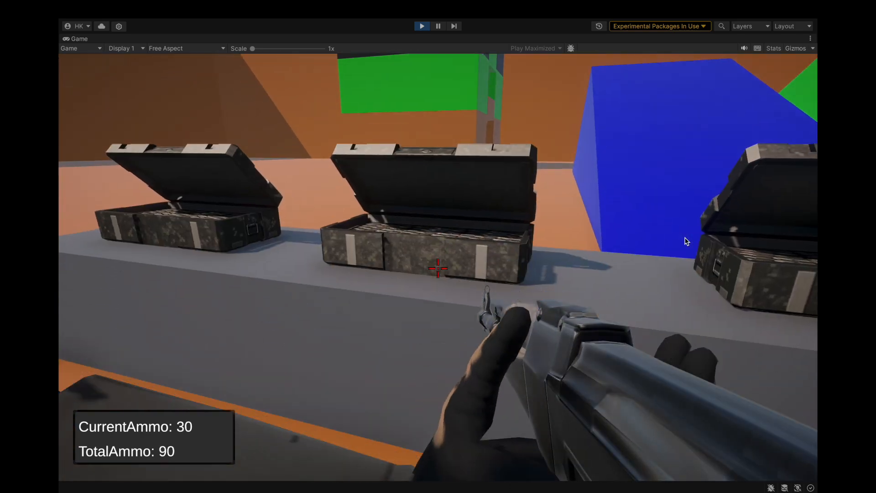
pyautogui.click(687, 241)
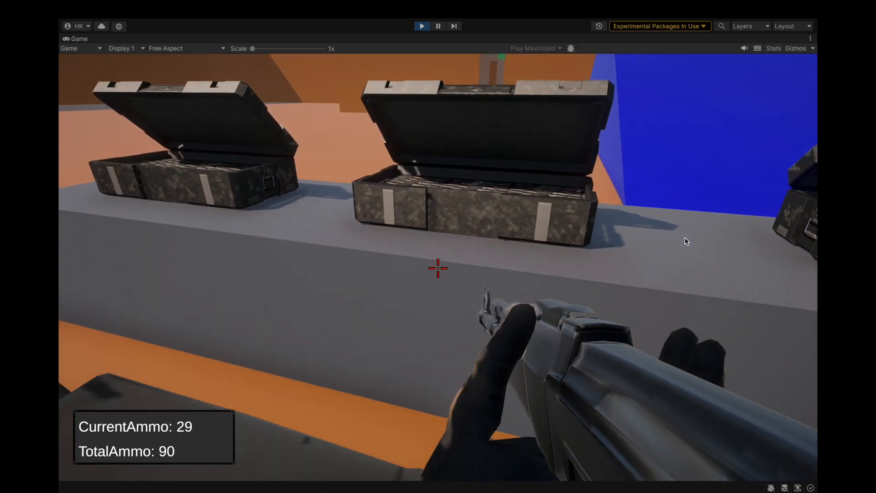
# Fire at the middle ammo box from close range and while backing away to inspect its metal bullet holes.
pyautogui.press('w')
pyautogui.click(687, 242)
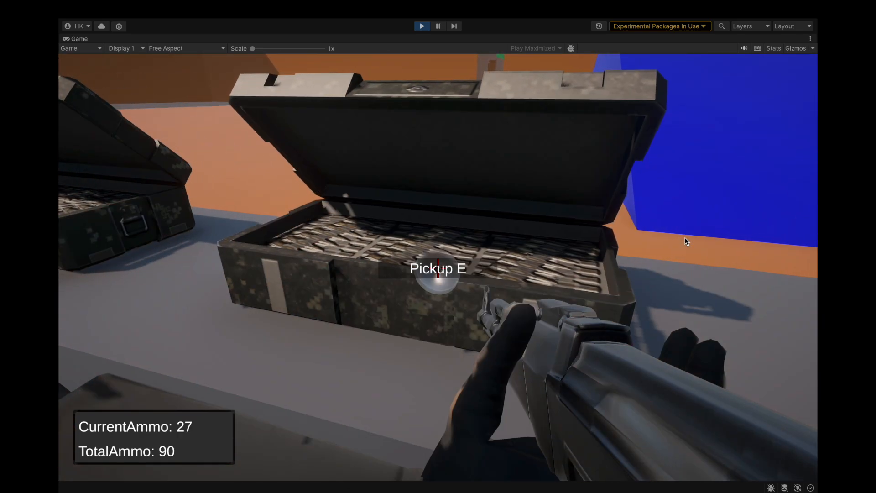
pyautogui.press('s')
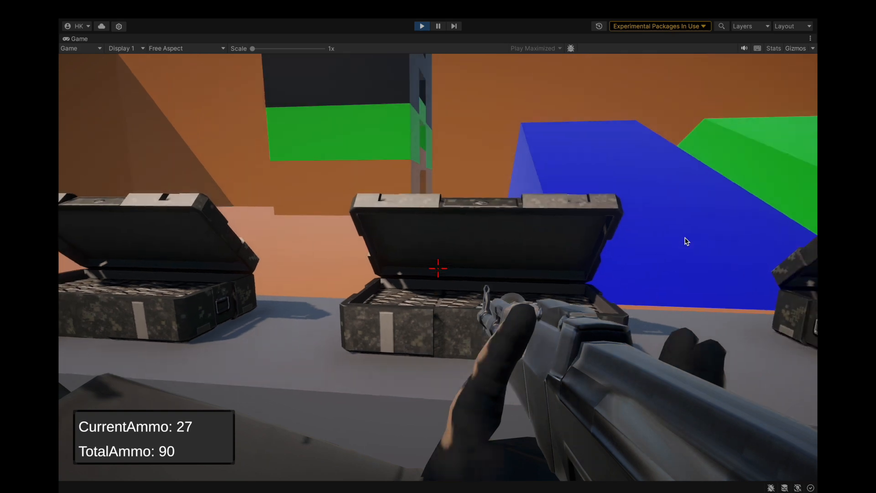
pyautogui.click(687, 241)
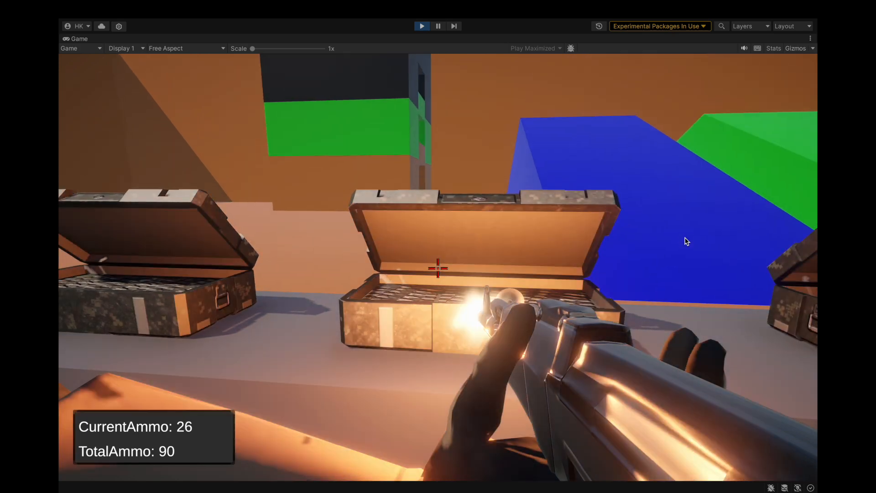
pyautogui.click(687, 241)
pyautogui.click(687, 241)
pyautogui.press('s')
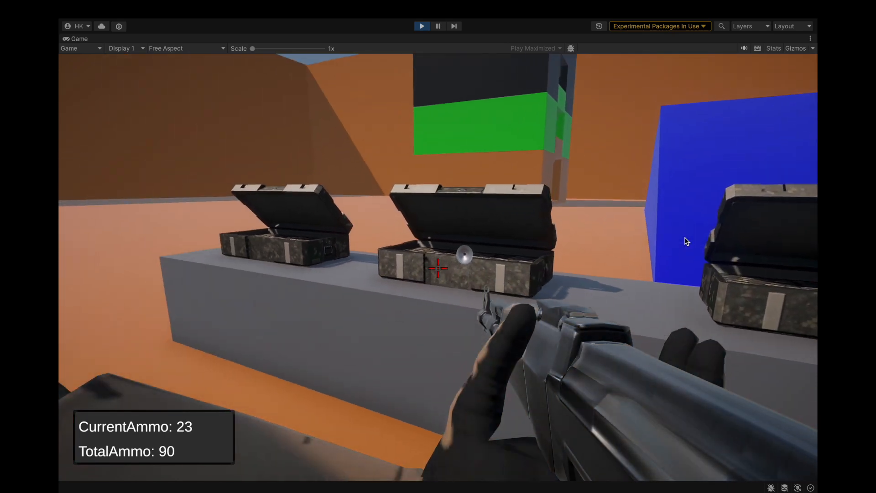
# Strafe along the counter and shoot the middle and far ammo boxes to compare where the impacts land.
pyautogui.press('w')
pyautogui.click(686, 241)
pyautogui.click(687, 241)
pyautogui.press('a')
pyautogui.click(687, 242)
pyautogui.click(687, 242)
pyautogui.click(686, 242)
pyautogui.click(687, 242)
pyautogui.press('s')
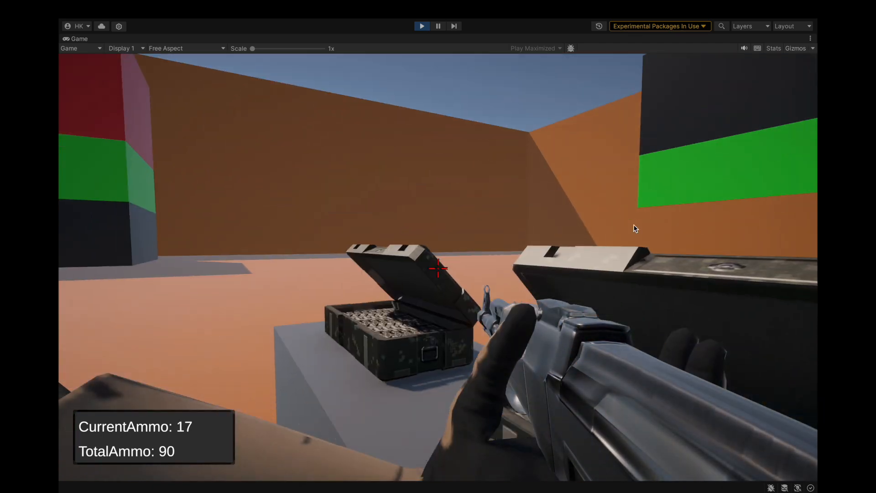
# Fire the last test shots around the open ammo box lids from several distances and exit play mode.
pyautogui.press('w')
pyautogui.click(621, 242)
pyautogui.click(654, 256)
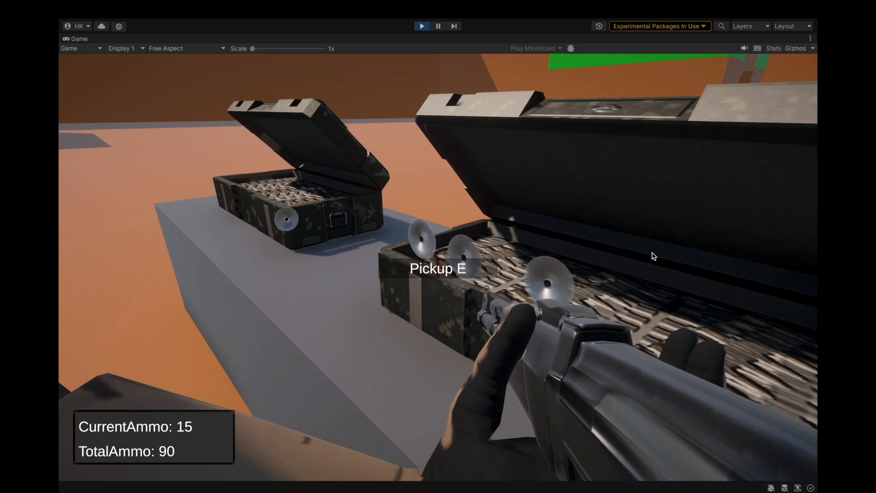
pyautogui.press('s')
pyautogui.click(766, 259)
pyautogui.press('w')
pyautogui.click(739, 247)
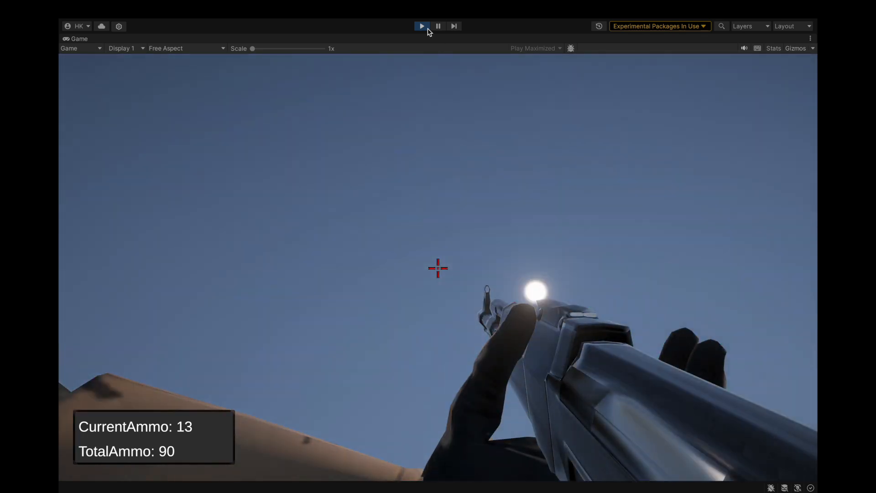
pyautogui.click(423, 26)
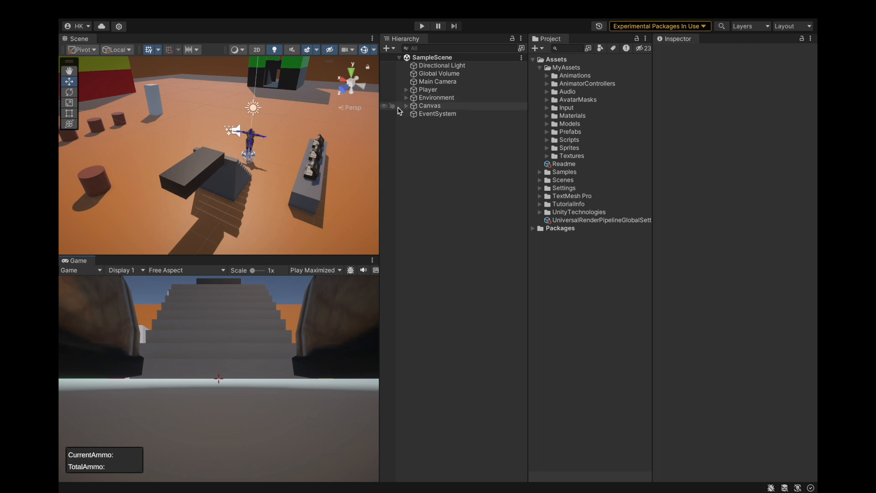
# Locate the ammo boxes under PickupsAndInteractions, select all three AmmoPickup objects and set their tag to Metal.
pyautogui.click(314, 174)
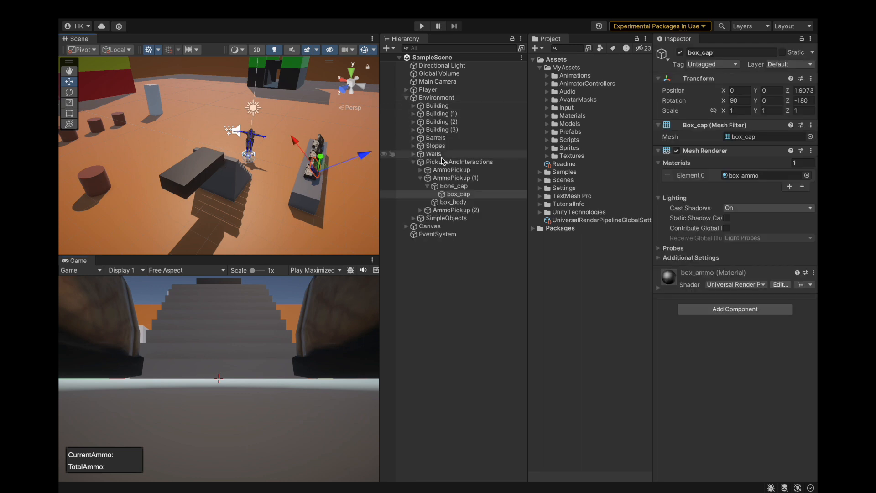
pyautogui.click(424, 187)
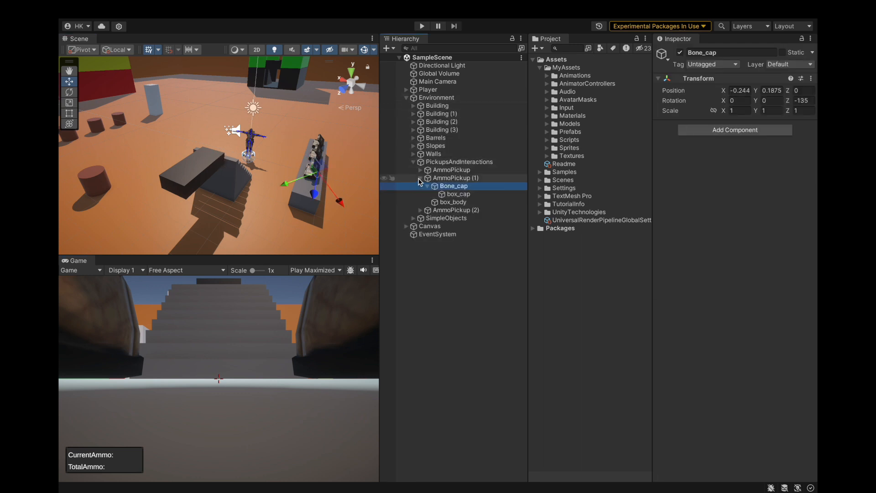
pyautogui.click(419, 178)
pyautogui.click(429, 170)
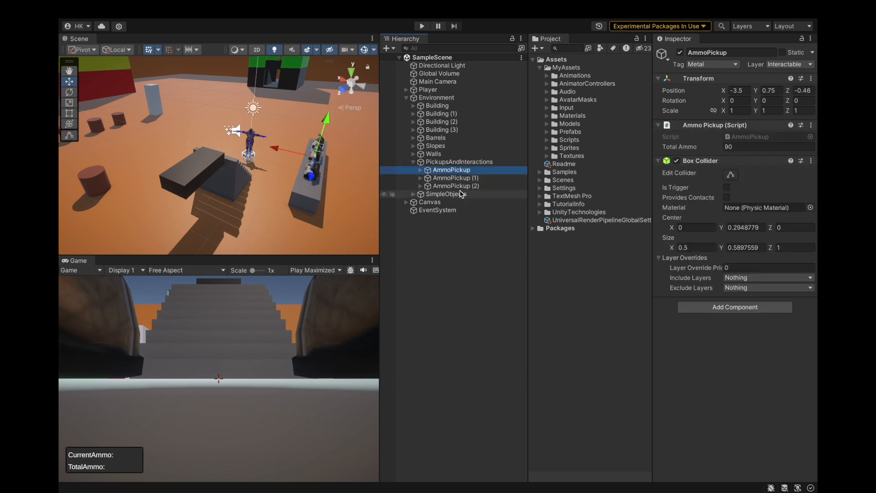
pyautogui.keyDown('shift'); pyautogui.click(462, 188); pyautogui.keyUp('shift')
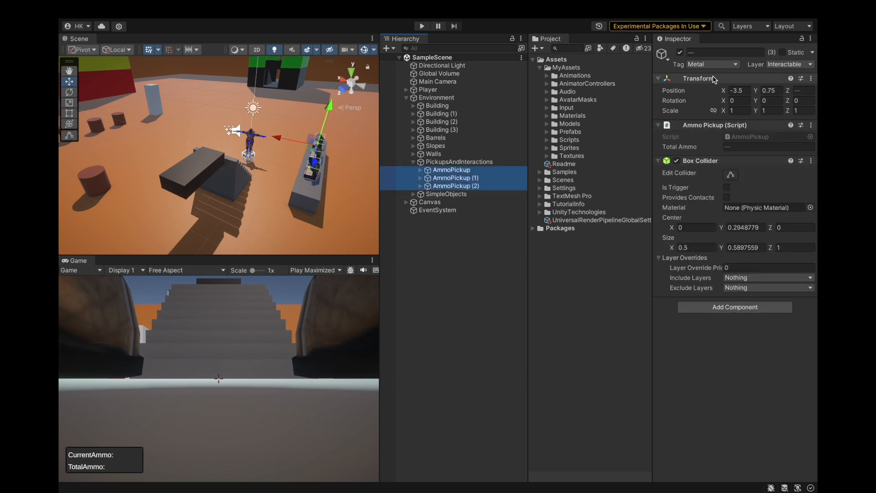
pyautogui.click(710, 65)
pyautogui.click(707, 104)
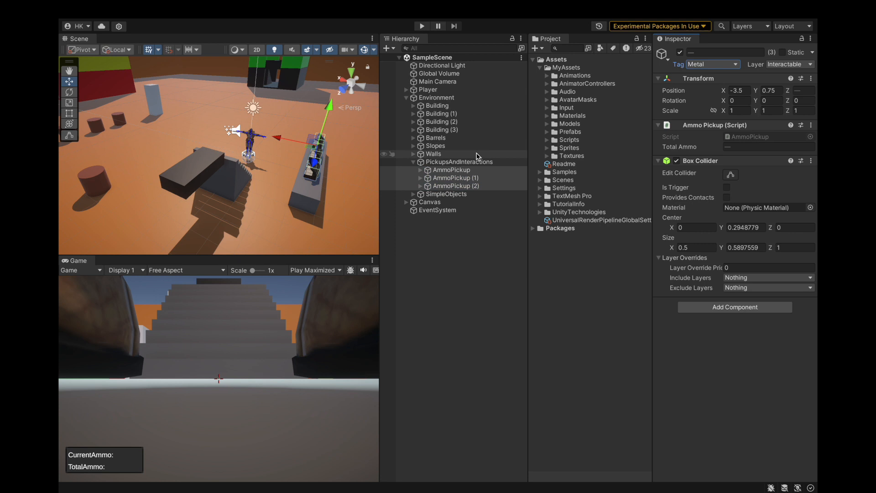
# Examine the tags and colliders of AmmoPickup and its Bone_cap, box_cap and box_body children, and collapse it.
pyautogui.click(419, 170)
pyautogui.click(452, 178)
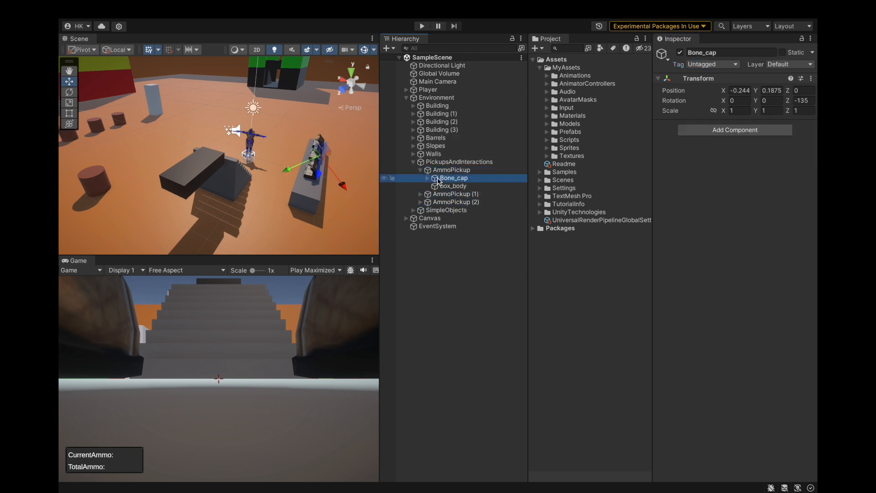
pyautogui.click(442, 186)
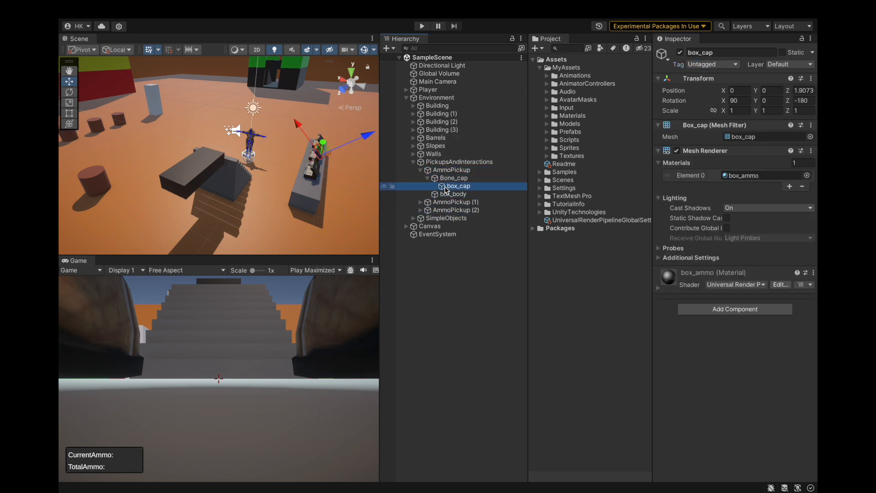
pyautogui.click(452, 178)
pyautogui.click(449, 170)
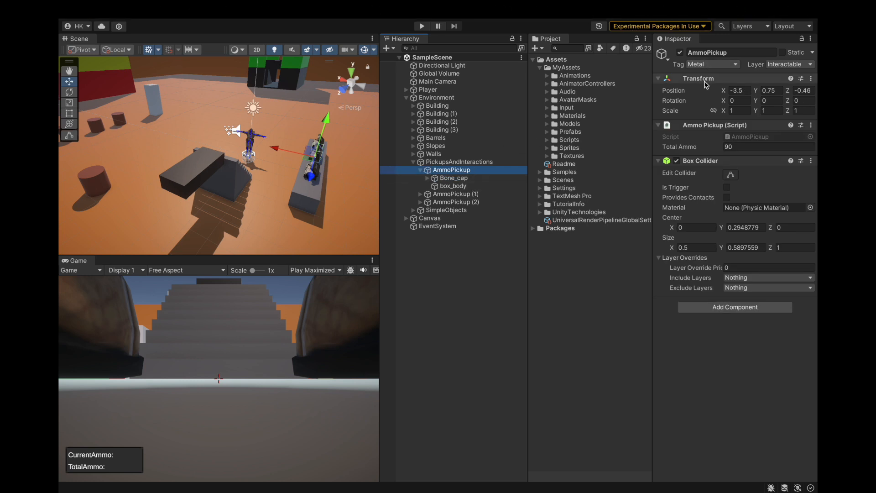
pyautogui.click(452, 177)
pyautogui.click(453, 186)
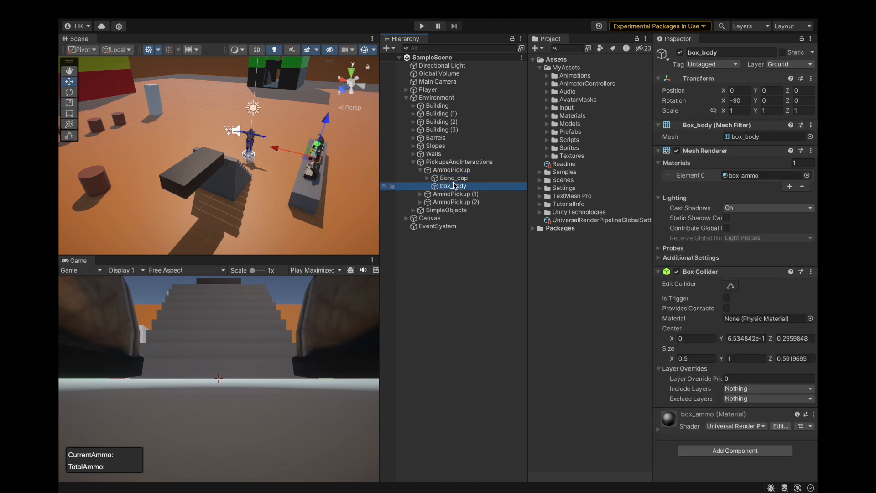
pyautogui.click(420, 170)
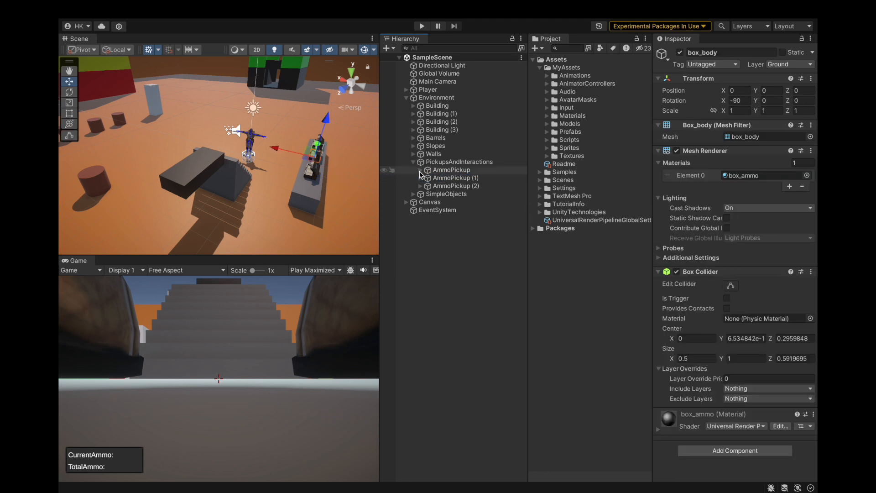
# Change the tag of AmmoPickup, AmmoPickup (1) and AmmoPickup (2) from Metal to Respawn.
pyautogui.click(455, 169)
pyautogui.keyDown('shift'); pyautogui.click(451, 186); pyautogui.keyUp('shift')
pyautogui.click(711, 64)
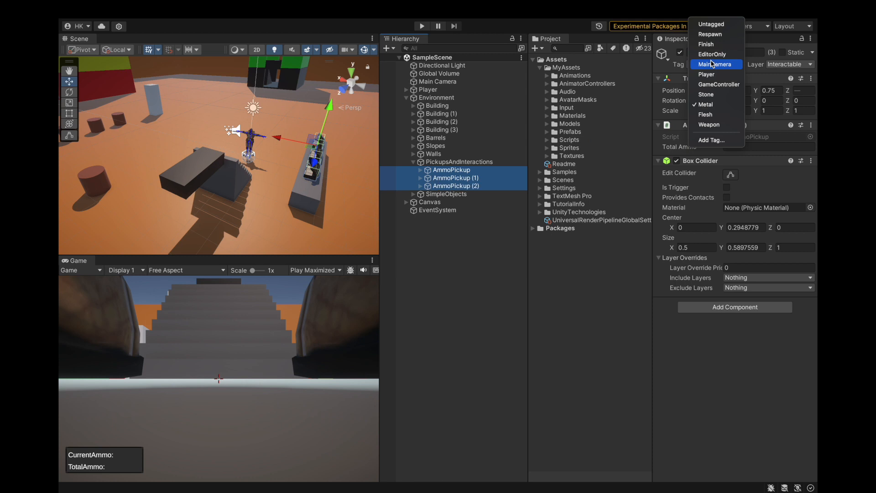
pyautogui.click(710, 34)
# Deselect the ammo boxes, collapse the PickupsAndInteractions group and save the scene.
pyautogui.click(478, 262)
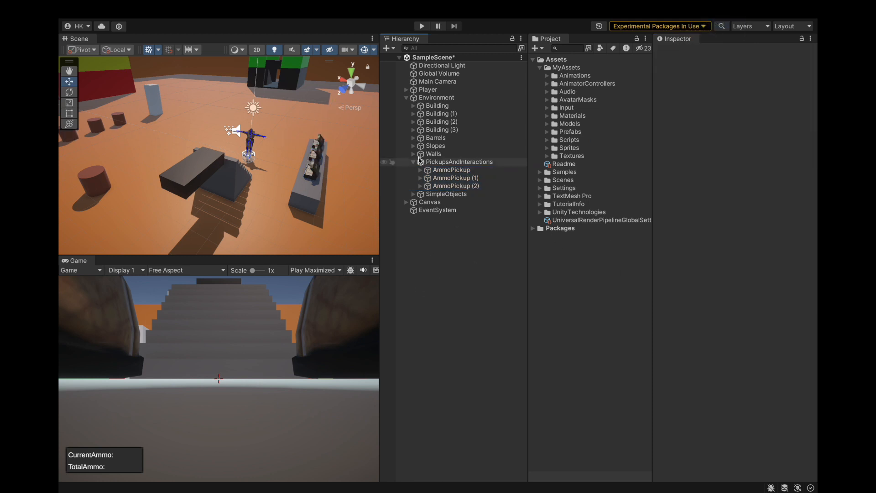
pyautogui.click(414, 162)
pyautogui.press('super+s')
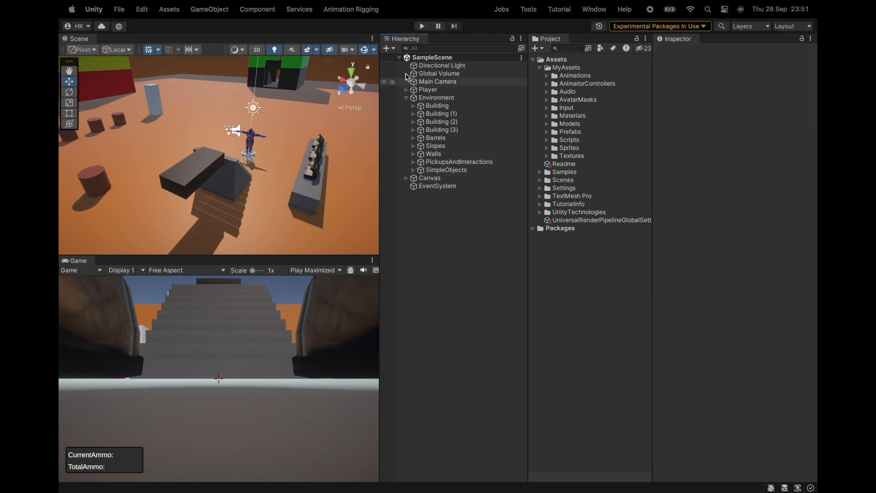
# Start play mode, walk to the ammo counter and fire at the boxes to test impacts with the changed tag.
pyautogui.click(422, 27)
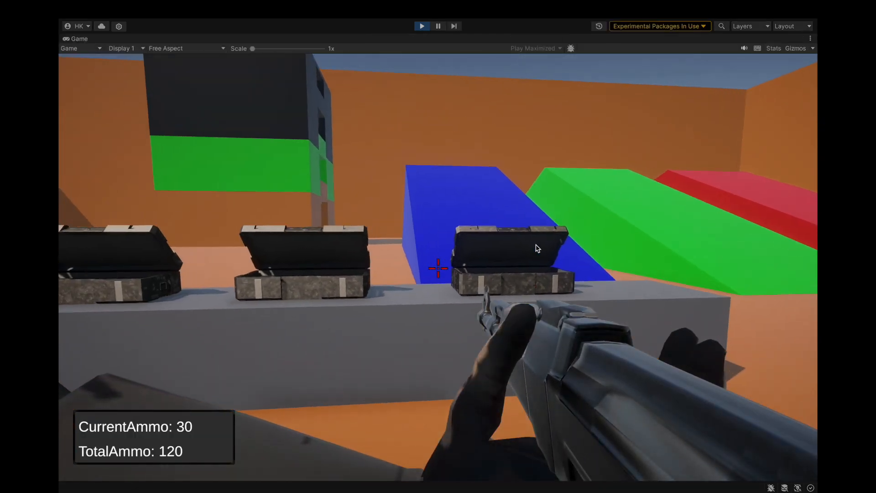
pyautogui.press('w')
pyautogui.click(536, 244)
pyautogui.moveTo(536, 244); pyautogui.dragTo(536, 245)
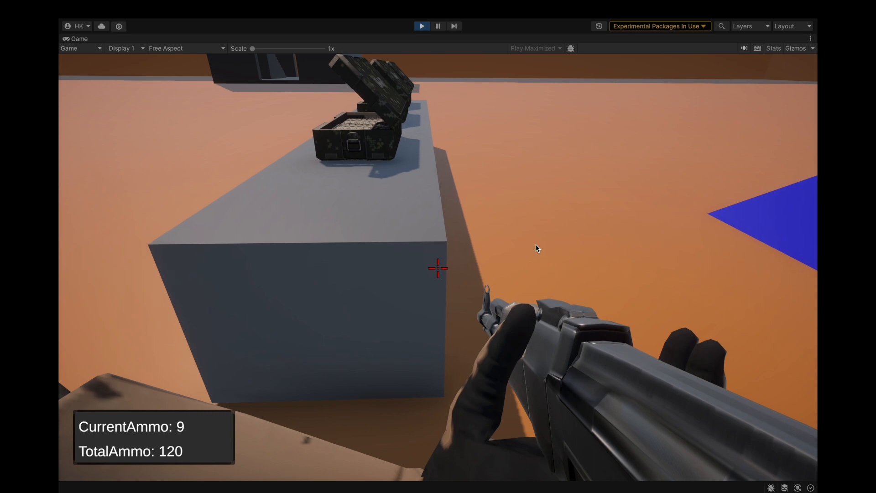
# Fire at the end face of the ammo counter and at the green and red slopes to test the stone impacts.
pyautogui.click(536, 244)
pyautogui.click(536, 245)
pyautogui.click(536, 245)
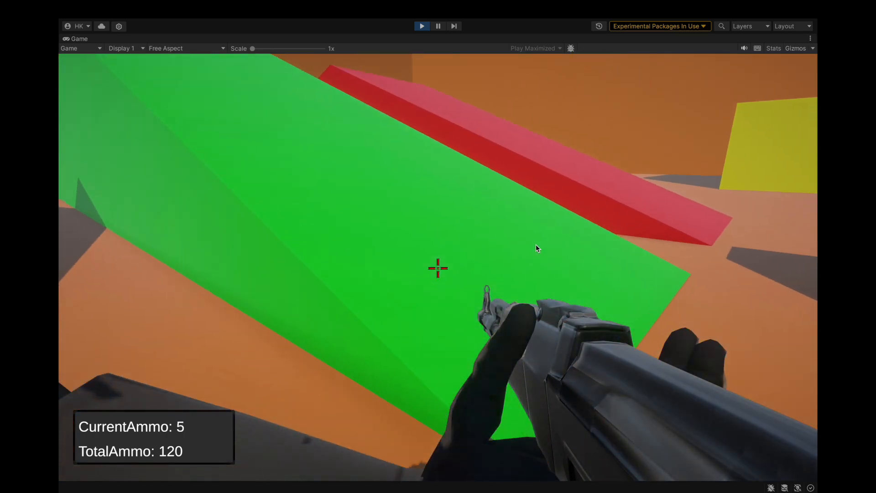
pyautogui.click(536, 244)
pyautogui.click(536, 245)
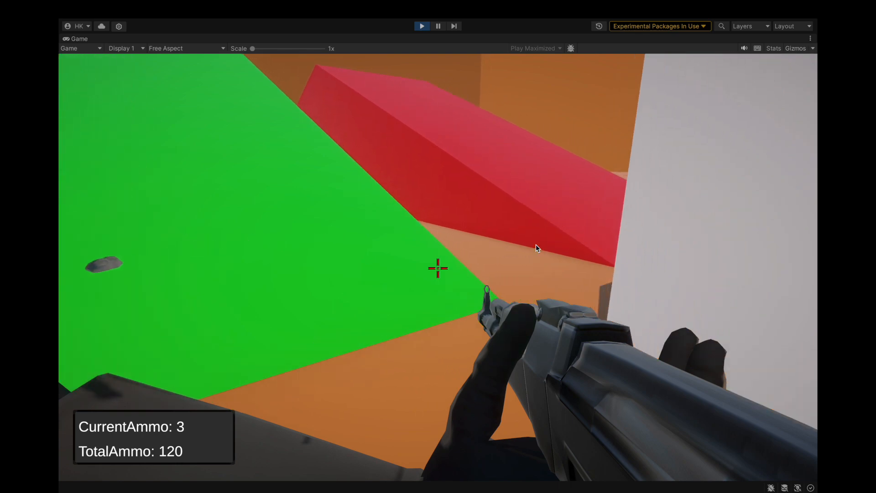
pyautogui.click(535, 244)
pyautogui.click(536, 245)
pyautogui.click(536, 245)
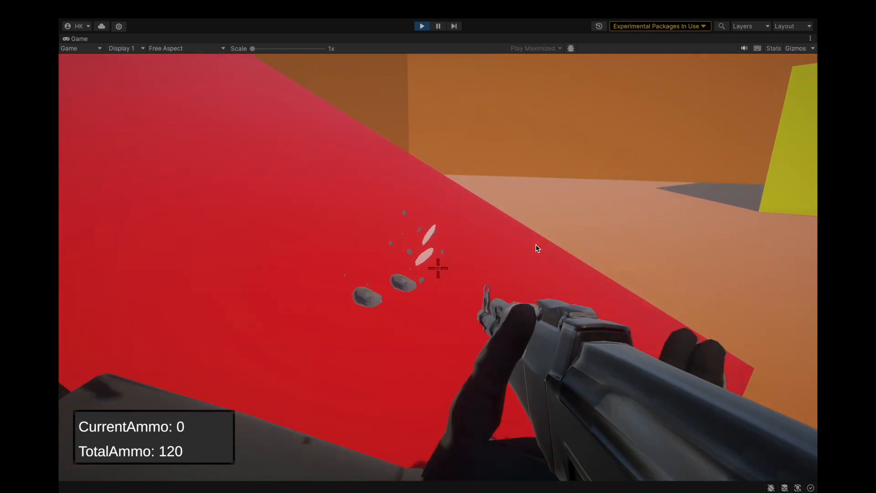
# Walk to the yellow building, reload the rifle and fire at its front walls to test the impacts.
pyautogui.press('w')
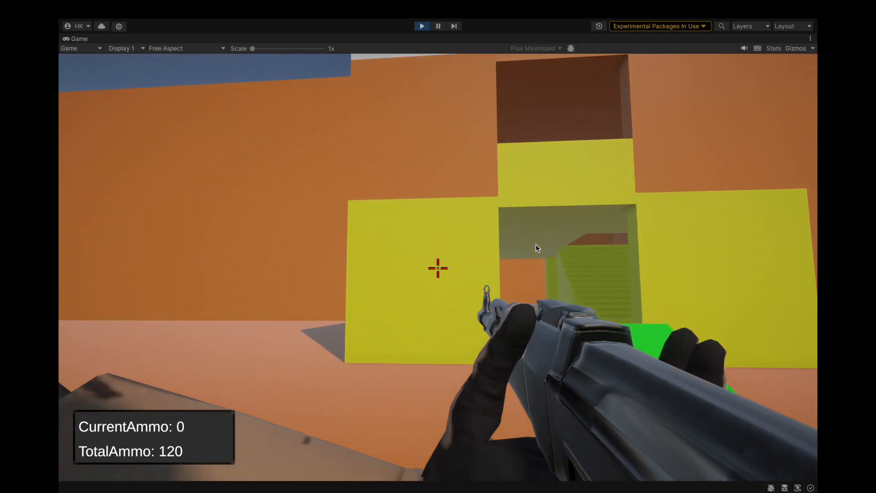
pyautogui.press('r')
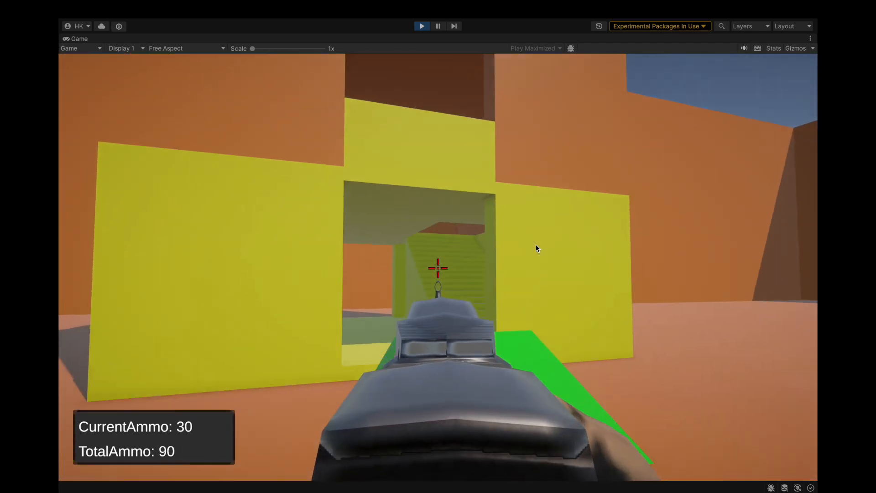
pyautogui.click(536, 245)
pyautogui.click(535, 244)
pyautogui.click(535, 244)
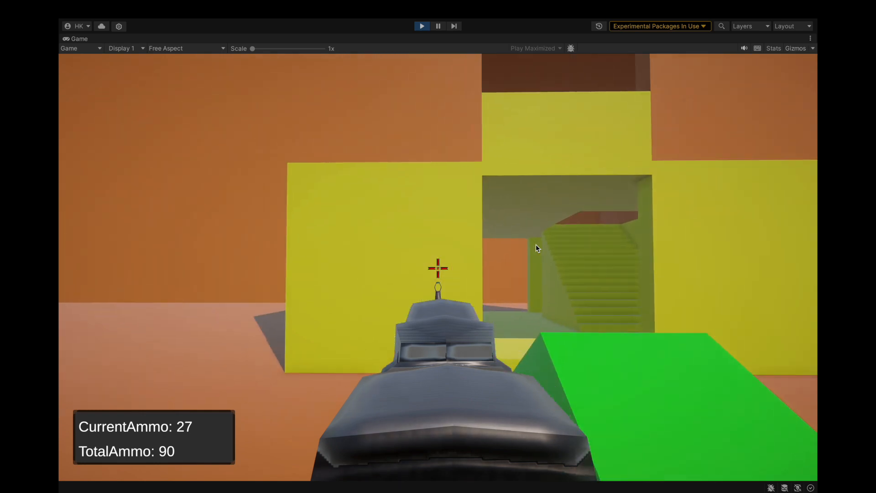
pyautogui.click(536, 244)
pyautogui.click(535, 244)
pyautogui.click(535, 245)
pyautogui.click(536, 244)
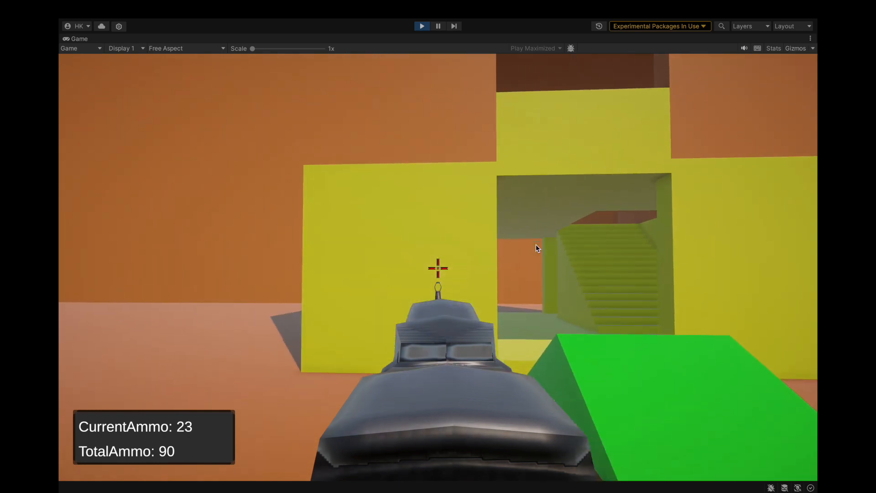
pyautogui.press('w')
pyautogui.click(535, 245)
pyautogui.click(536, 244)
pyautogui.click(536, 245)
pyautogui.click(536, 245)
pyautogui.click(536, 244)
pyautogui.click(536, 245)
pyautogui.click(536, 245)
pyautogui.click(535, 244)
pyautogui.click(536, 244)
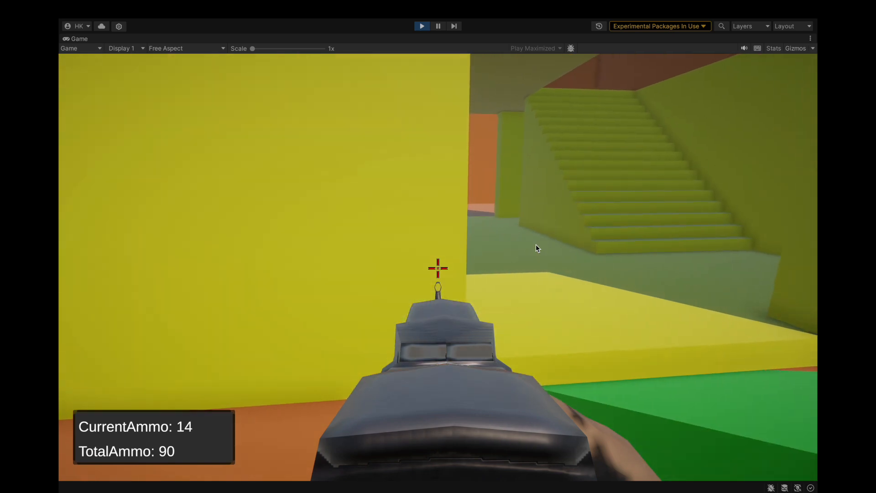
# Walk through the building's entrance and around its ramp, fire at the surfaces there, and exit play mode.
pyautogui.press('w')
pyautogui.press('s')
pyautogui.press('d')
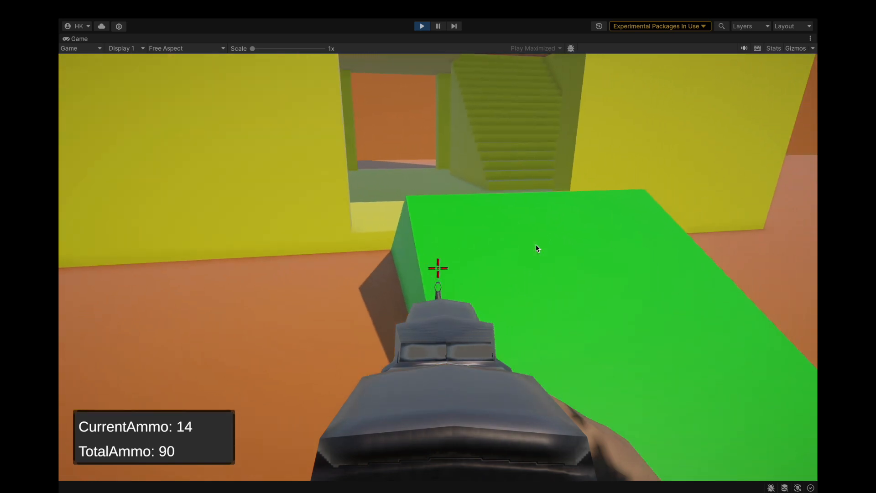
pyautogui.press('w')
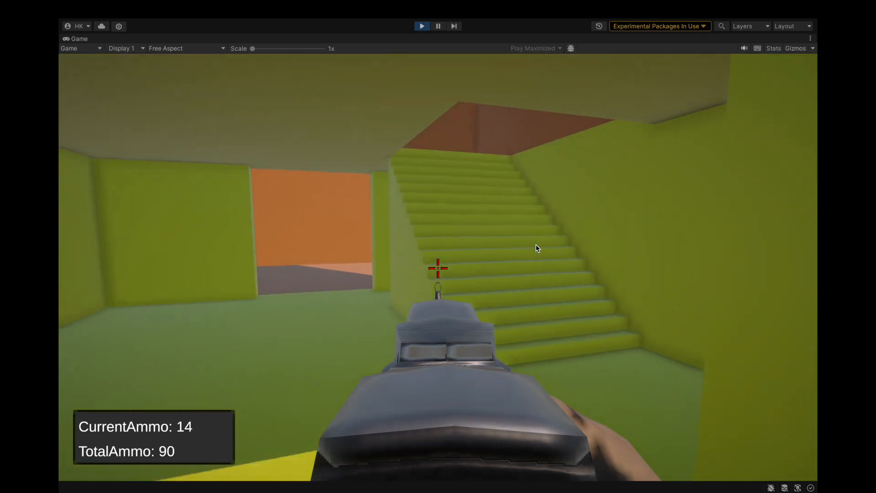
pyautogui.click(536, 245)
pyautogui.click(536, 244)
pyautogui.click(536, 245)
pyautogui.click(536, 245)
pyautogui.click(536, 245)
pyautogui.click(536, 245)
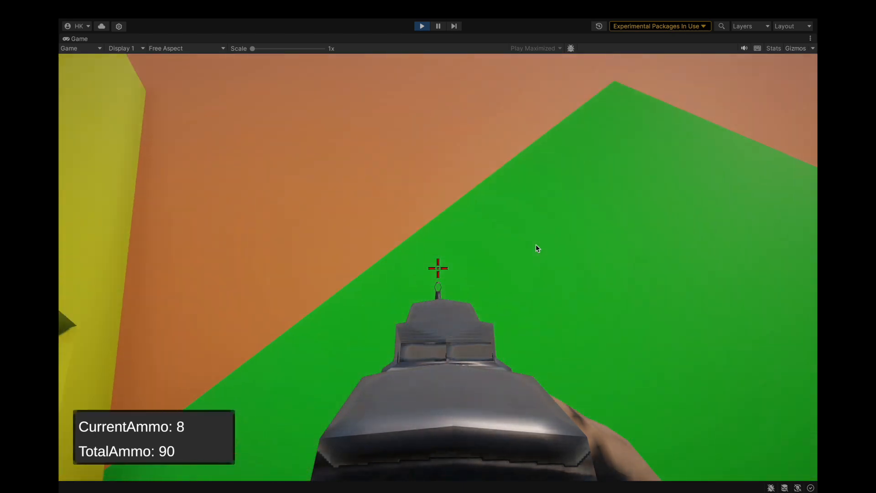
pyautogui.click(536, 244)
pyautogui.click(535, 245)
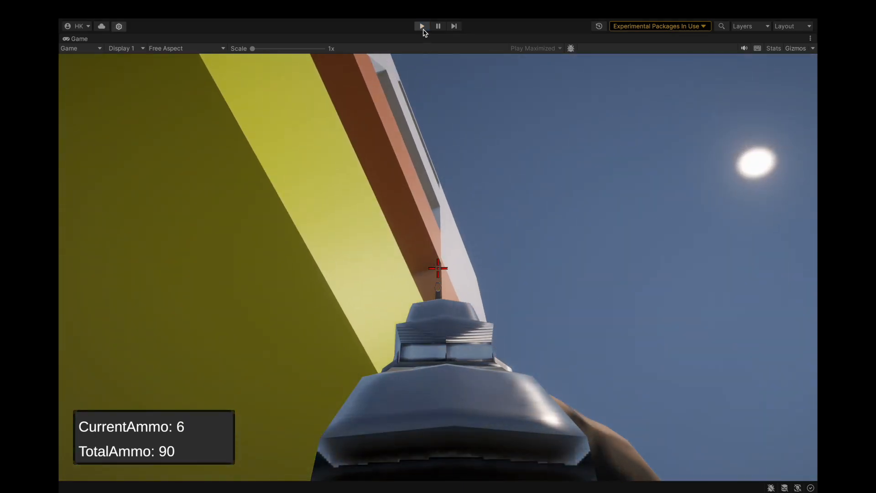
pyautogui.click(422, 26)
# Focus on Building and set the tag of its FloorOne, FloorTwo and FloorThree children to Stone.
pyautogui.click(445, 106)
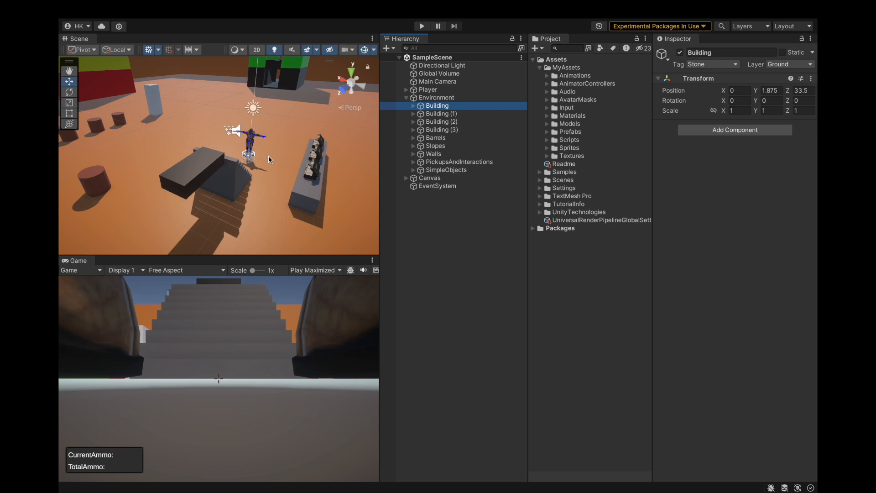
pyautogui.press('f')
pyautogui.keyDown('alt'); pyautogui.moveTo(274, 155); pyautogui.dragTo(208, 185); pyautogui.keyUp('alt')
pyautogui.click(413, 105)
pyautogui.click(429, 114)
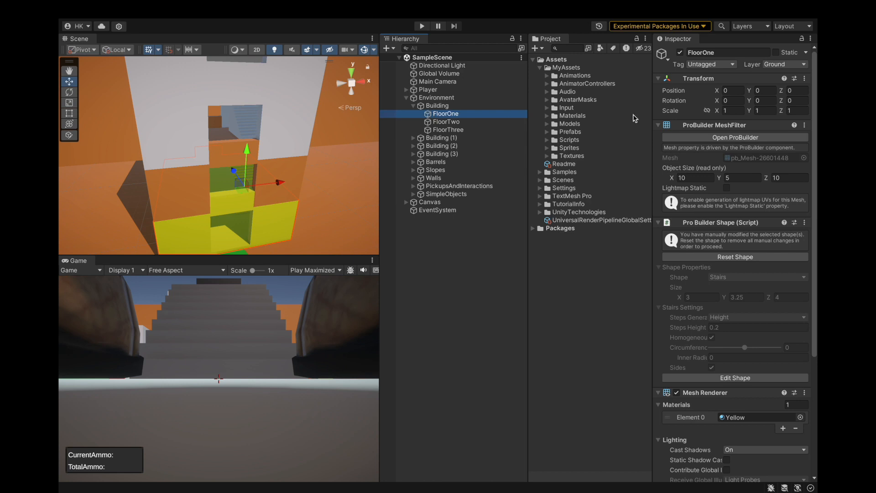
pyautogui.keyDown('shift'); pyautogui.click(449, 130); pyautogui.keyUp('shift')
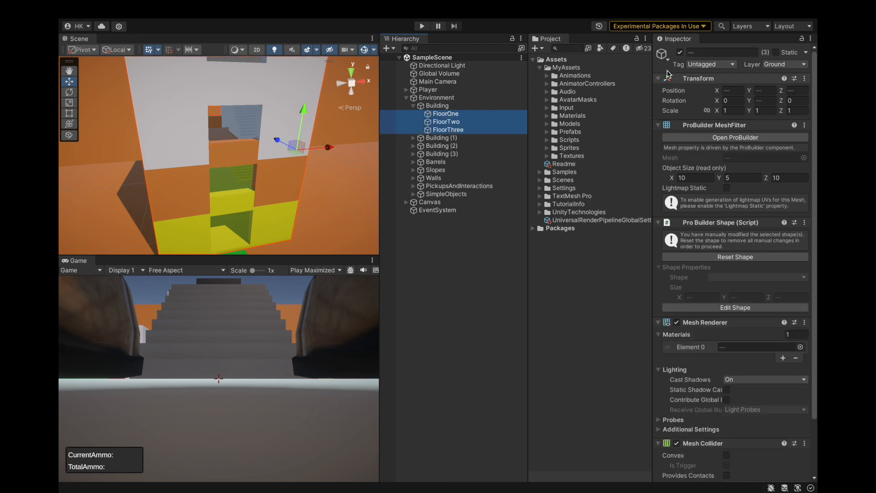
pyautogui.click(707, 64)
pyautogui.click(693, 137)
# Set the tag of the three floors in Building (1) to Stone and collapse that building.
pyautogui.click(413, 105)
pyautogui.keyDown('shift'); pyautogui.click(441, 137); pyautogui.keyUp('shift')
pyautogui.click(709, 64)
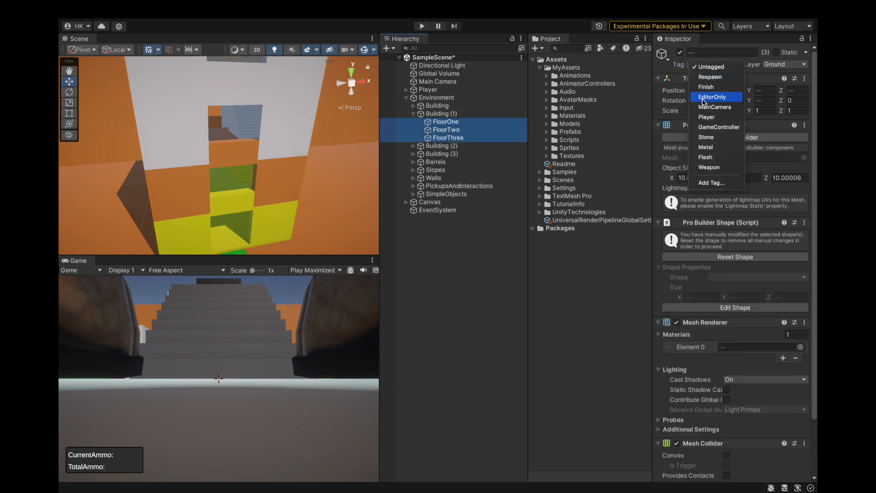
pyautogui.click(706, 138)
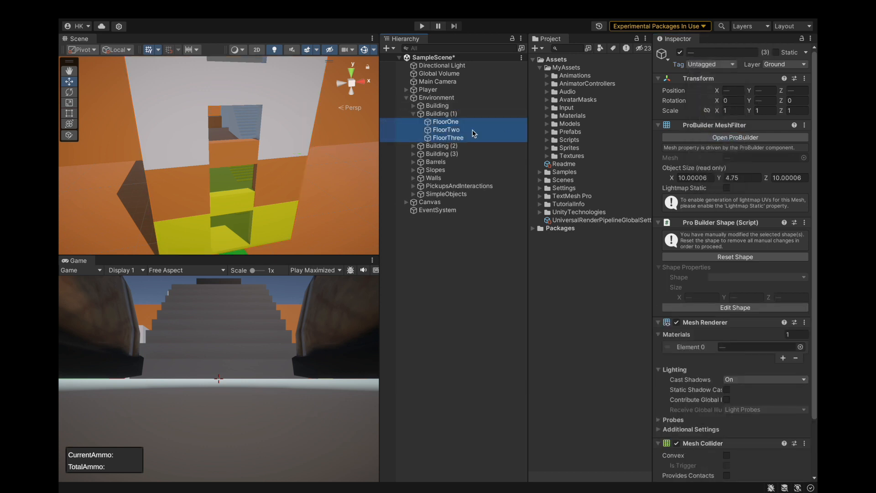
pyautogui.click(402, 116)
pyautogui.click(413, 113)
# Set the tag of all three floors in both Building (2) and Building (3) to Stone, and collapse both buildings.
pyautogui.click(444, 131)
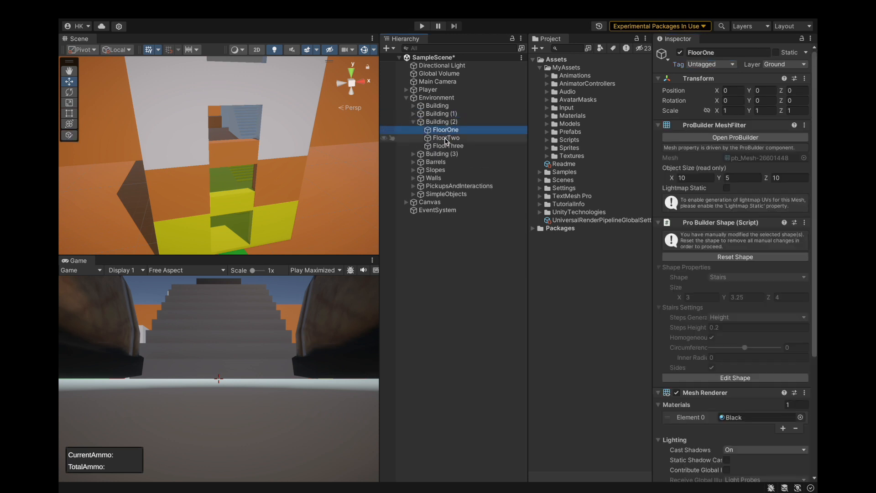
pyautogui.keyDown('shift'); pyautogui.click(447, 138); pyautogui.keyUp('shift')
pyautogui.click(479, 147)
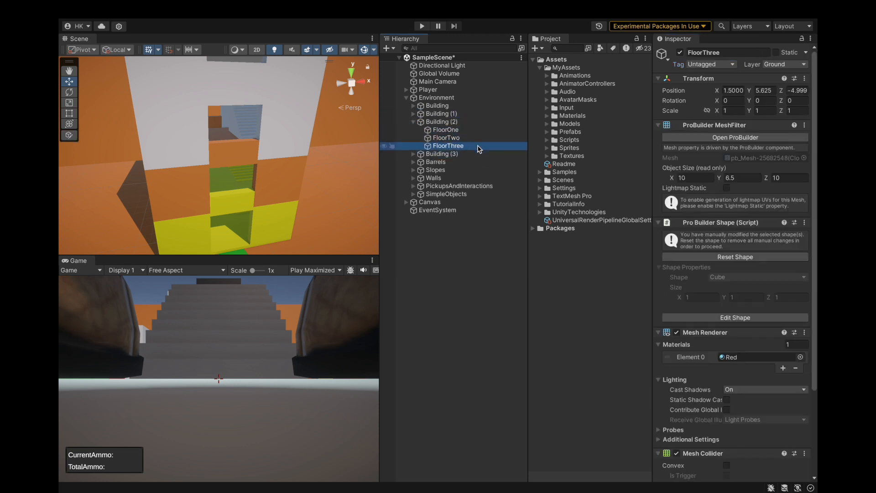
pyautogui.keyDown('shift'); pyautogui.click(470, 131); pyautogui.keyUp('shift')
pyautogui.keyDown('super'); pyautogui.click(445, 164); pyautogui.keyUp('super')
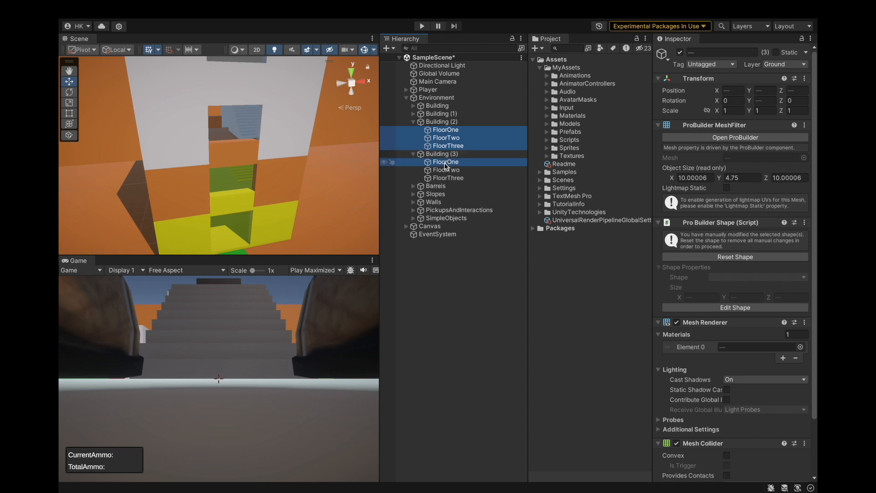
pyautogui.click(718, 62)
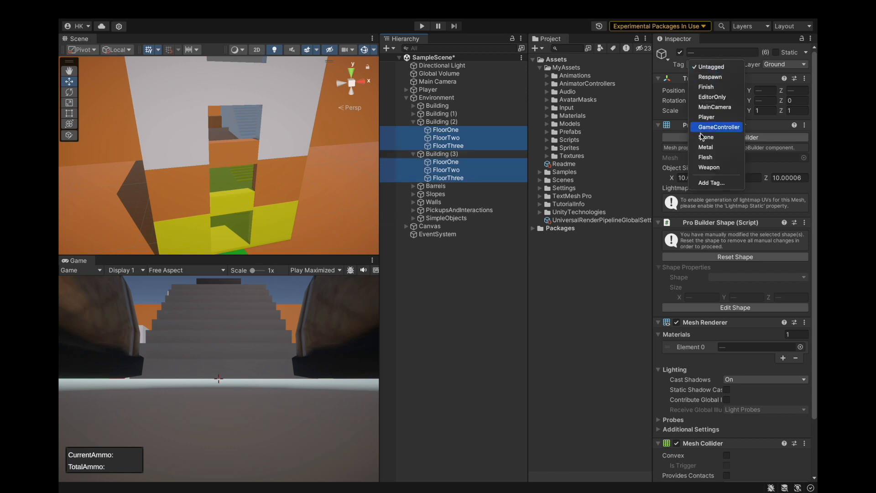
pyautogui.click(708, 138)
pyautogui.click(413, 122)
pyautogui.click(413, 130)
# Check the tags of the floor objects inside Building and Building (1).
pyautogui.click(413, 105)
pyautogui.click(431, 114)
pyautogui.click(428, 122)
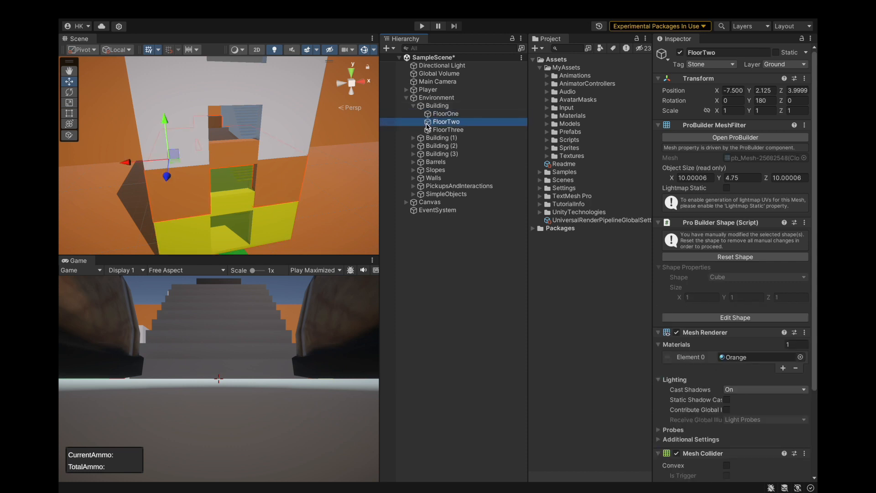
pyautogui.click(414, 106)
pyautogui.click(428, 121)
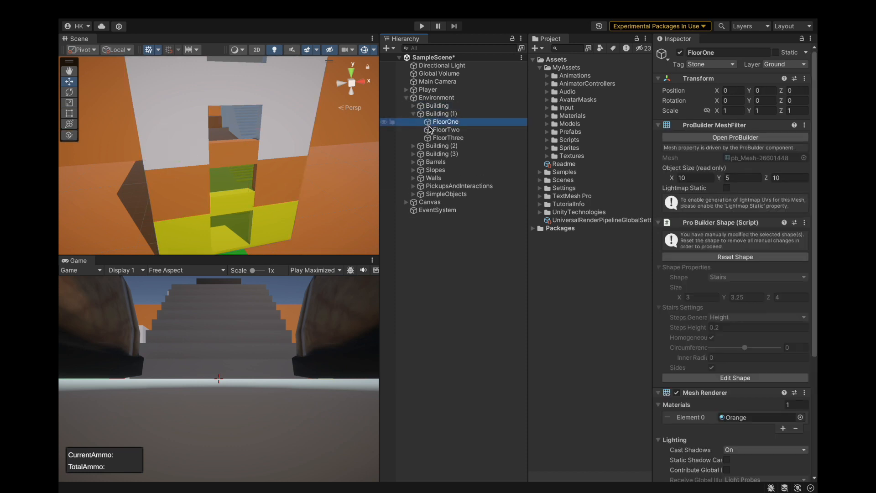
pyautogui.keyDown('shift'); pyautogui.click(448, 138); pyautogui.keyUp('shift')
pyautogui.click(413, 114)
# Check the tags of the floor objects inside Building (2) and Building (3).
pyautogui.click(431, 130)
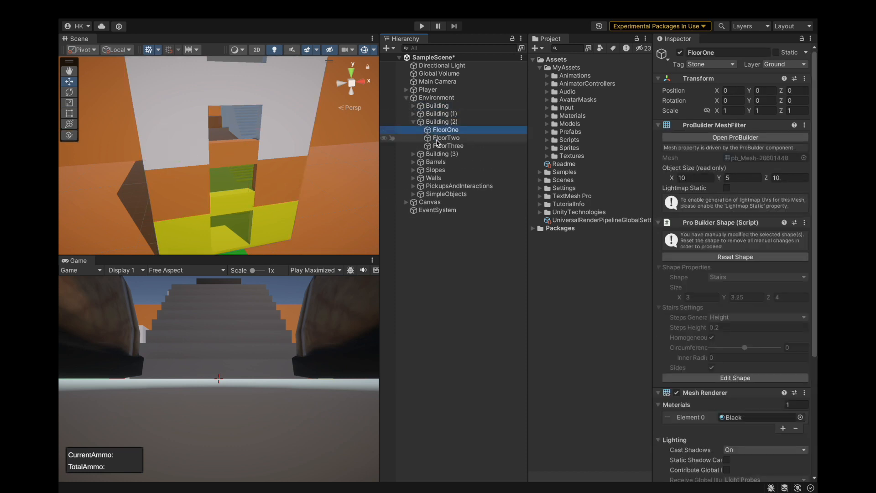
pyautogui.keyDown('shift'); pyautogui.click(437, 145); pyautogui.keyUp('shift')
pyautogui.click(413, 122)
pyautogui.click(414, 131)
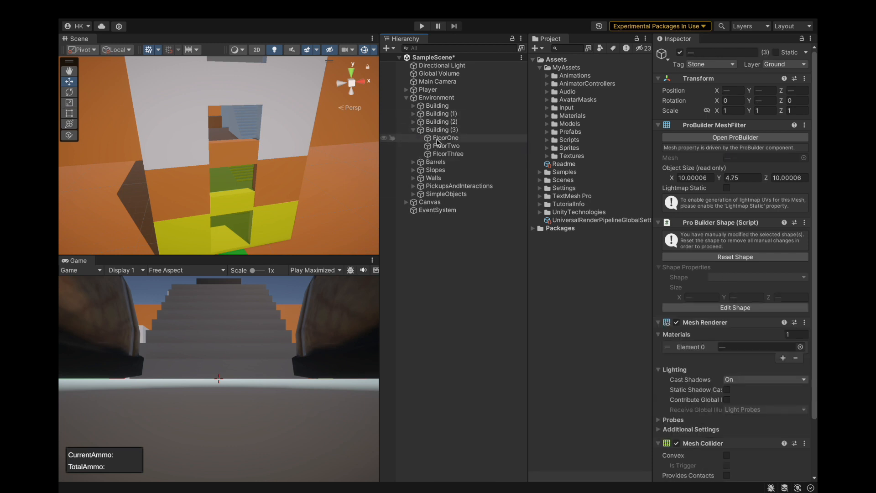
pyautogui.click(432, 138)
pyautogui.keyDown('shift'); pyautogui.click(437, 146); pyautogui.keyUp('shift')
pyautogui.click(414, 130)
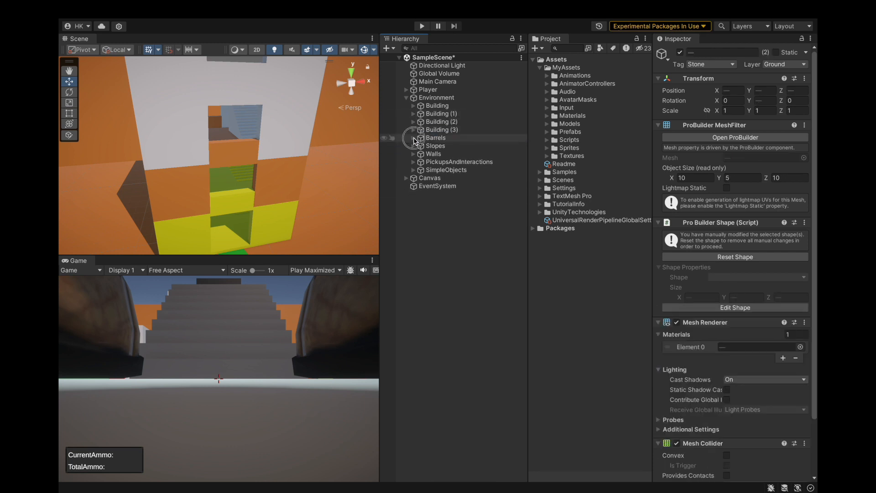
# Set the tag of all the barrels inside the Barrels group to Metal and collapse the group.
pyautogui.click(413, 138)
pyautogui.click(438, 145)
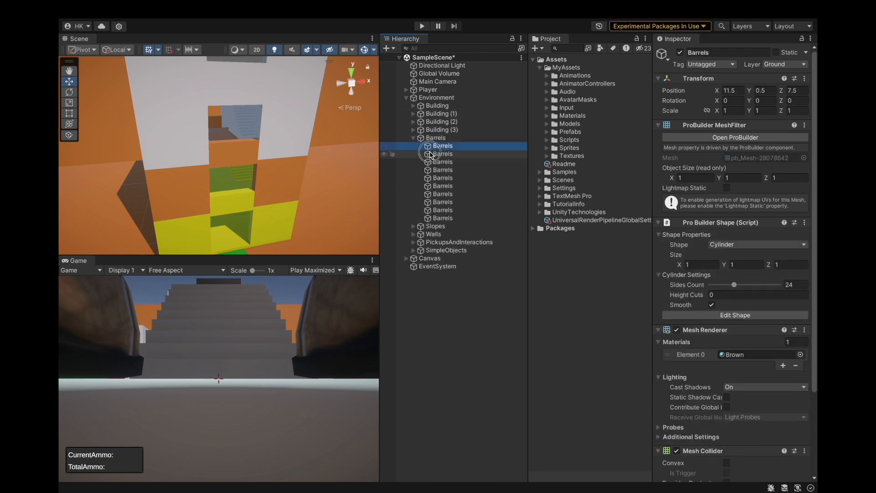
pyautogui.keyDown('shift'); pyautogui.click(442, 219); pyautogui.keyUp('shift')
pyautogui.click(714, 65)
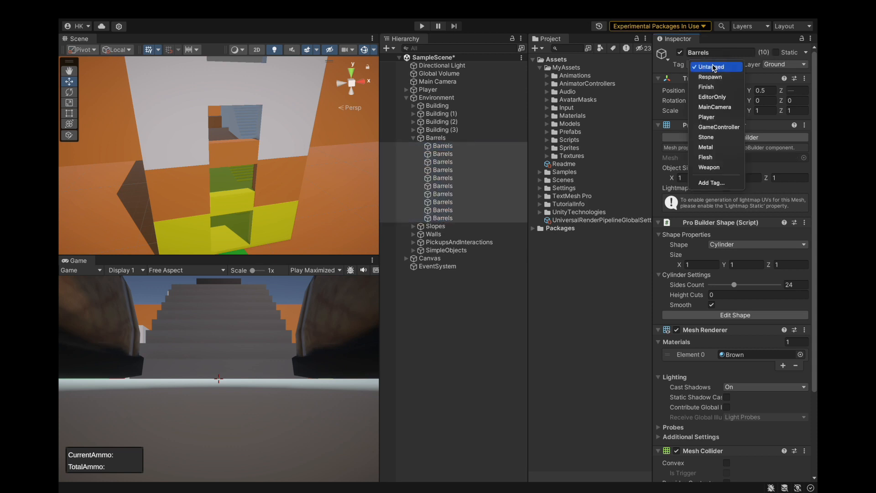
pyautogui.click(705, 147)
pyautogui.click(413, 138)
# Check the tags in the Slopes group, and set the tag of the four Wall objects in Walls to Stone.
pyautogui.click(413, 146)
pyautogui.click(435, 146)
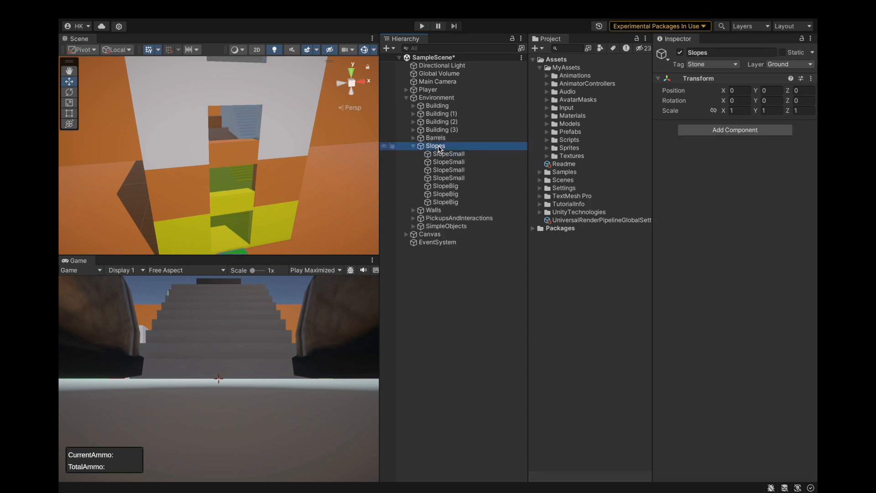
pyautogui.click(441, 156)
pyautogui.click(417, 147)
pyautogui.click(426, 163)
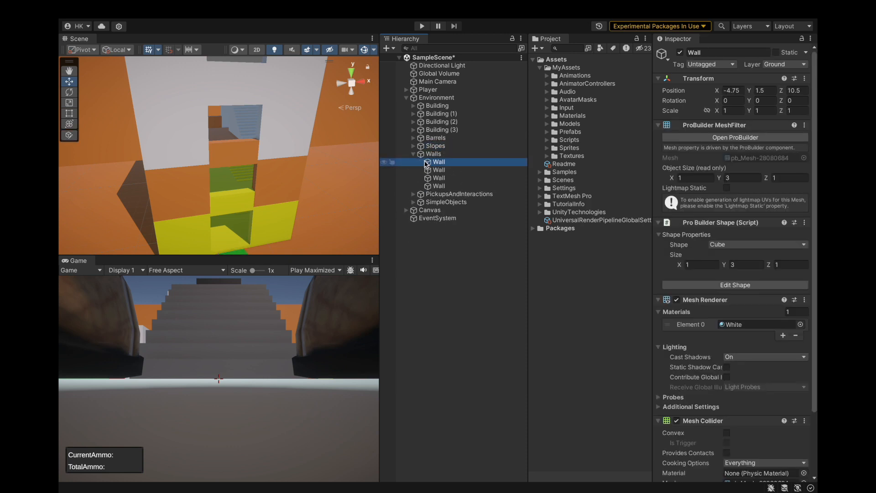
pyautogui.keyDown('shift'); pyautogui.click(430, 186); pyautogui.keyUp('shift')
pyautogui.click(705, 65)
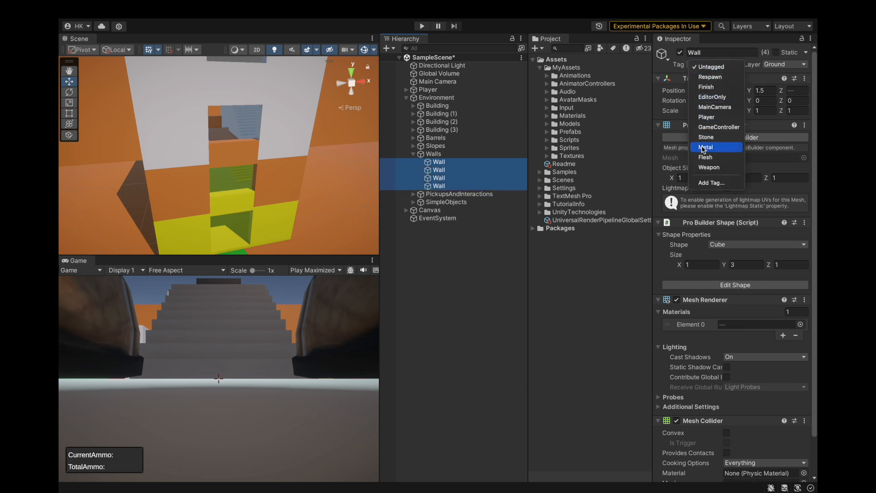
pyautogui.click(414, 153)
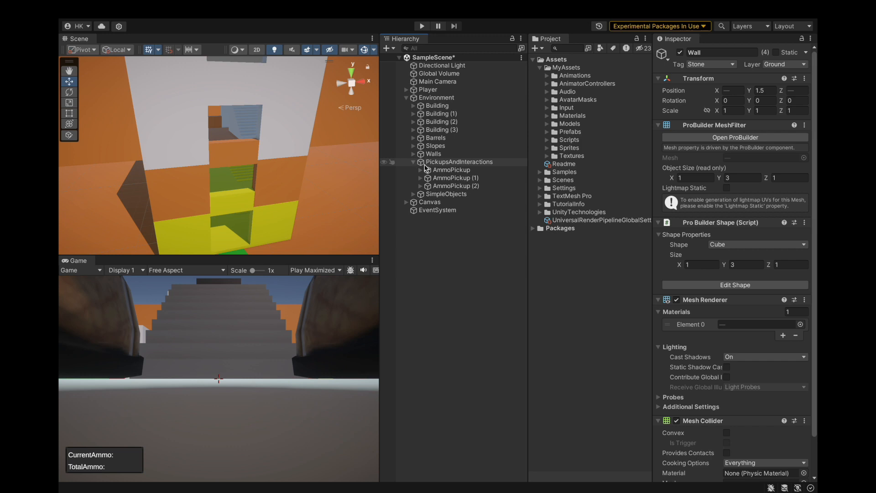
# Check the tags of PickupsAndInteractions and of the Slab in SimpleObjects, and collapse both groups.
pyautogui.click(410, 166)
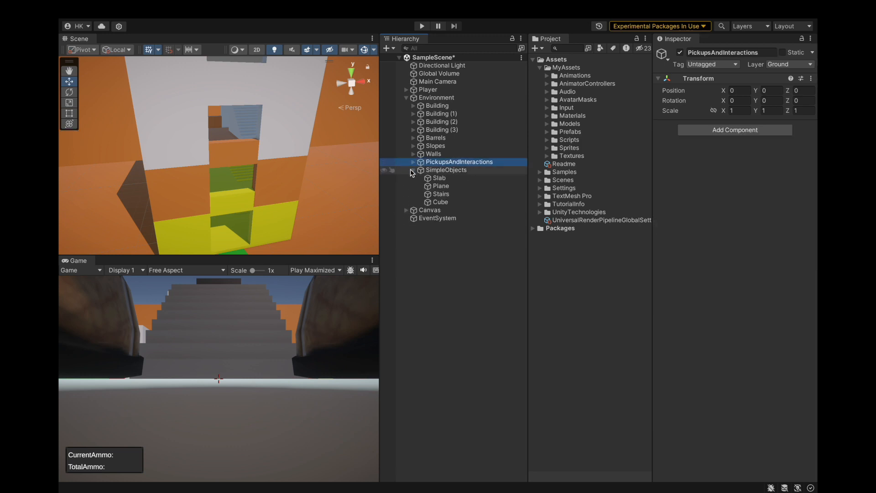
pyautogui.click(456, 178)
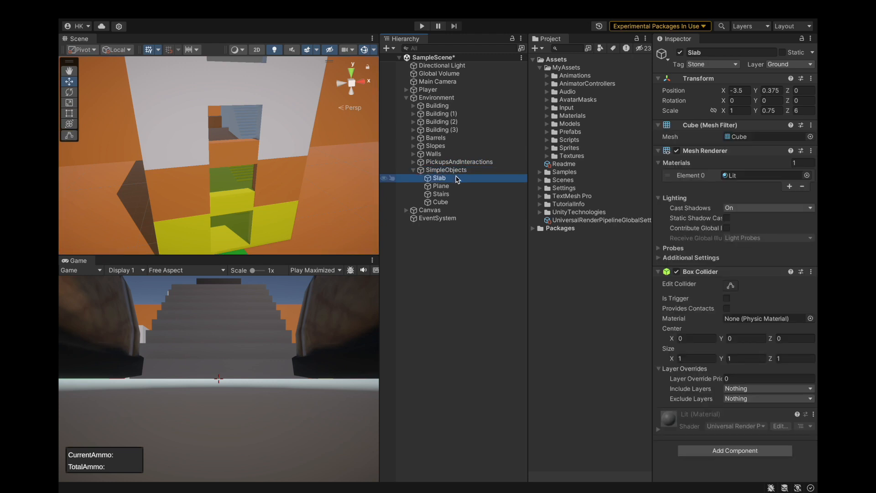
pyautogui.click(415, 169)
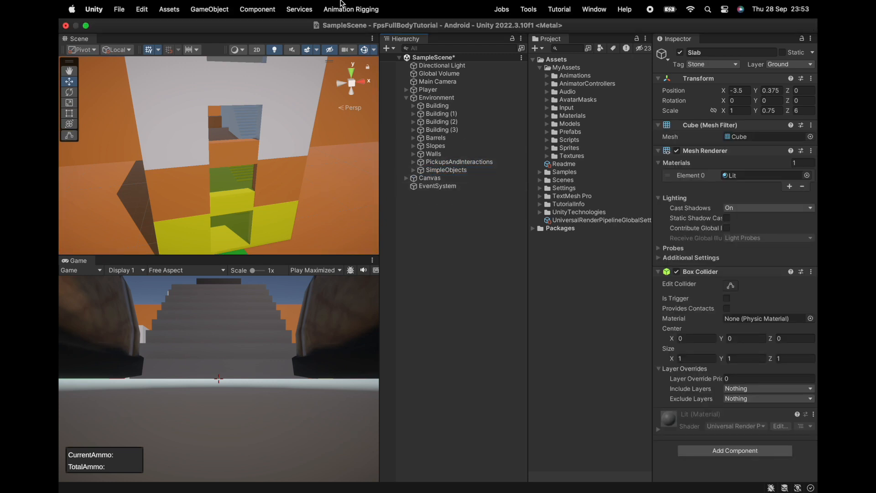
# Move SimpleObjects above PickupsAndInteractions within the Environment group and collapse the group.
pyautogui.moveTo(445, 157); pyautogui.dragTo(445, 158)
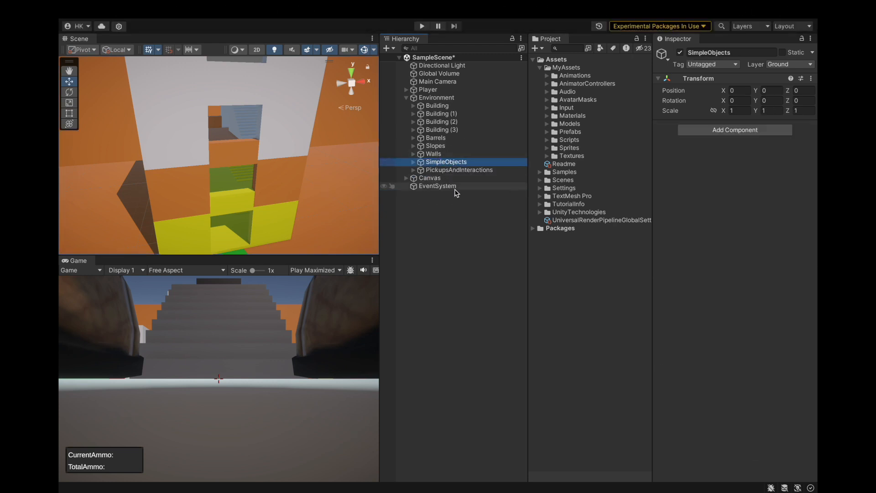
pyautogui.click(406, 98)
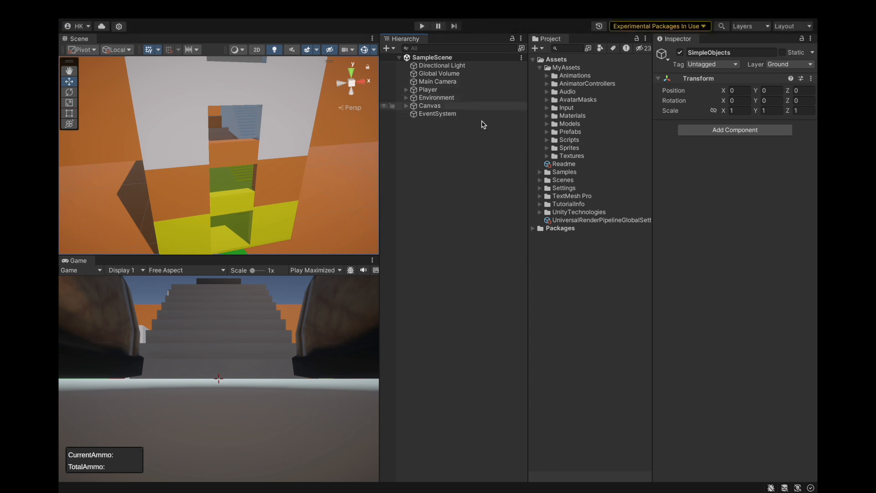
pyautogui.click(429, 168)
# Start a playtest, walk up to the building ahead and shoot its yellow lower wall to test the impacts.
pyautogui.scroll(-10, 206, 138)
pyautogui.hotkey('ctrl', 'p')
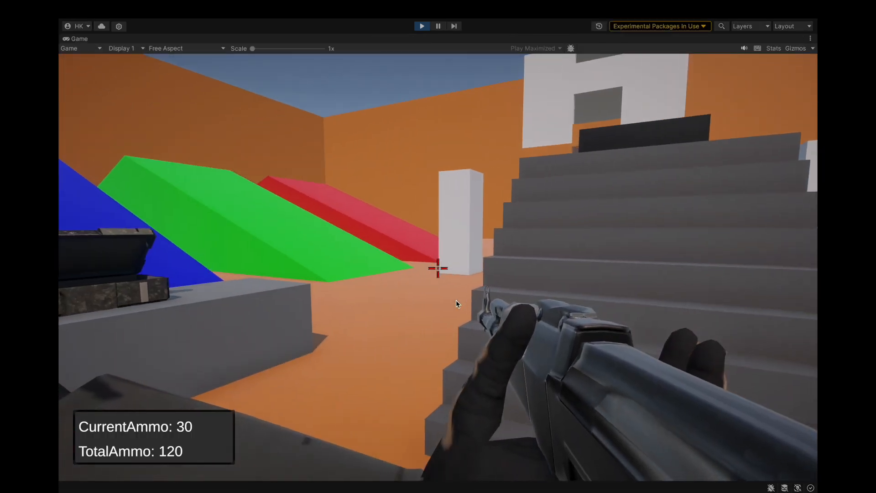
pyautogui.press('w')
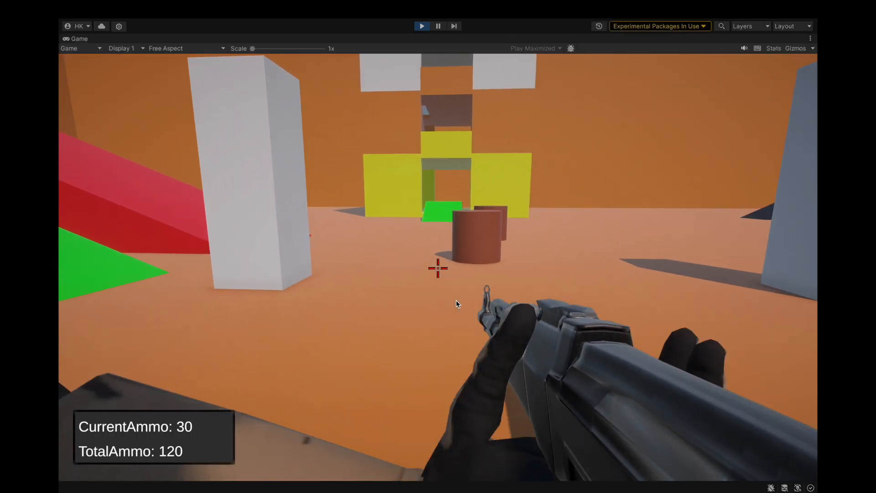
pyautogui.press('w')
pyautogui.click(455, 300)
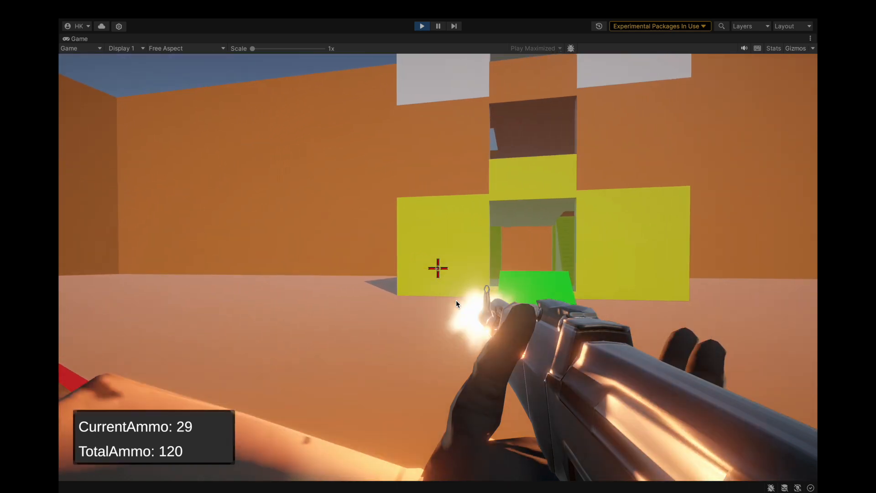
pyautogui.press('w')
pyautogui.click(456, 299)
pyautogui.click(455, 300)
pyautogui.click(456, 300)
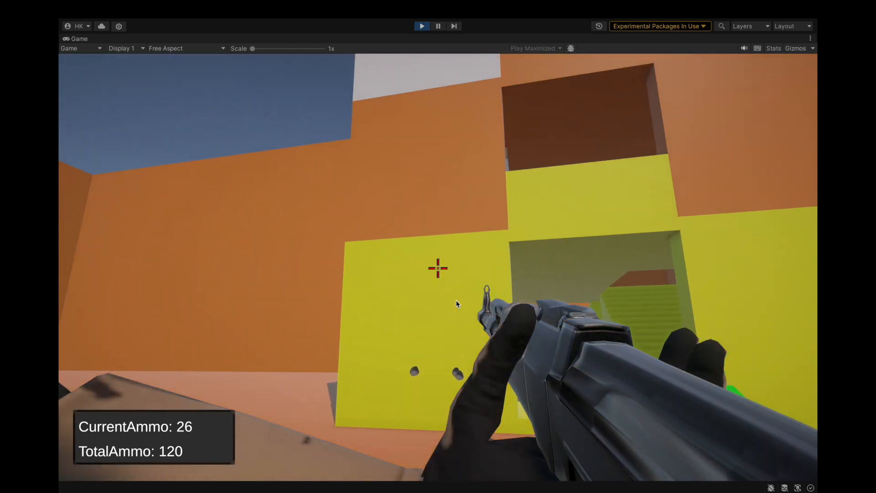
# Fire at the orange and white upper walls of the building to test the stone impacts.
pyautogui.press('XF86AudioRaiseVolume')
pyautogui.press('w')
pyautogui.click(456, 300)
pyautogui.click(456, 300)
pyautogui.click(456, 300)
pyautogui.click(456, 299)
pyautogui.click(456, 299)
pyautogui.click(456, 300)
pyautogui.click(456, 299)
pyautogui.click(456, 300)
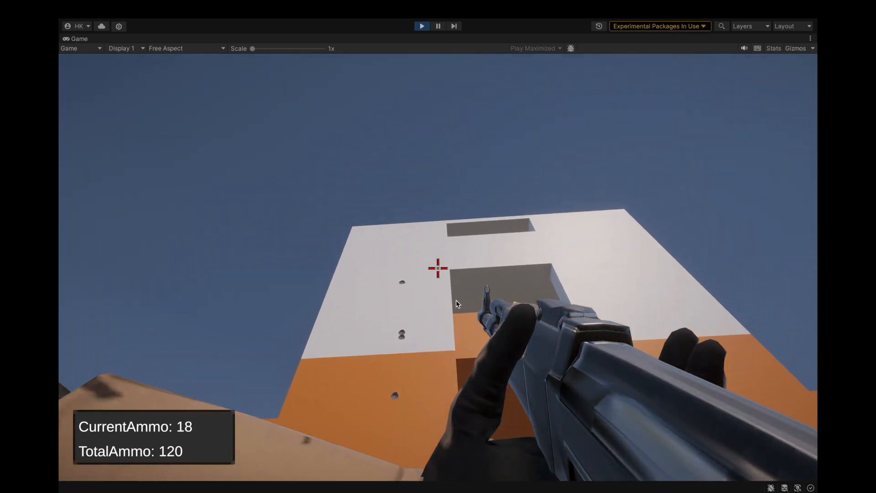
# Aim down the sights and empty the magazine at the top of the white building walls.
pyautogui.rightClick(455, 300)
pyautogui.click(455, 300)
pyautogui.click(456, 300)
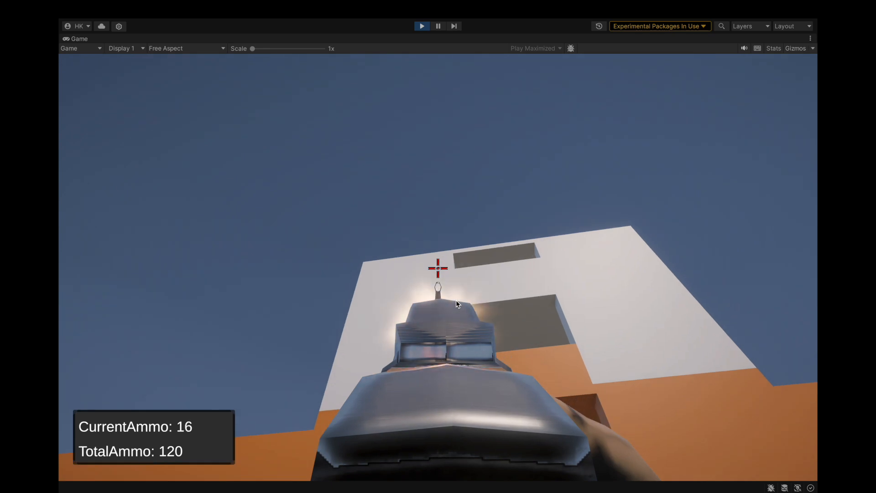
pyautogui.click(456, 300)
pyautogui.click(456, 300)
pyautogui.click(456, 300)
pyautogui.moveTo(455, 299); pyautogui.dragTo(455, 299)
pyautogui.click(456, 300)
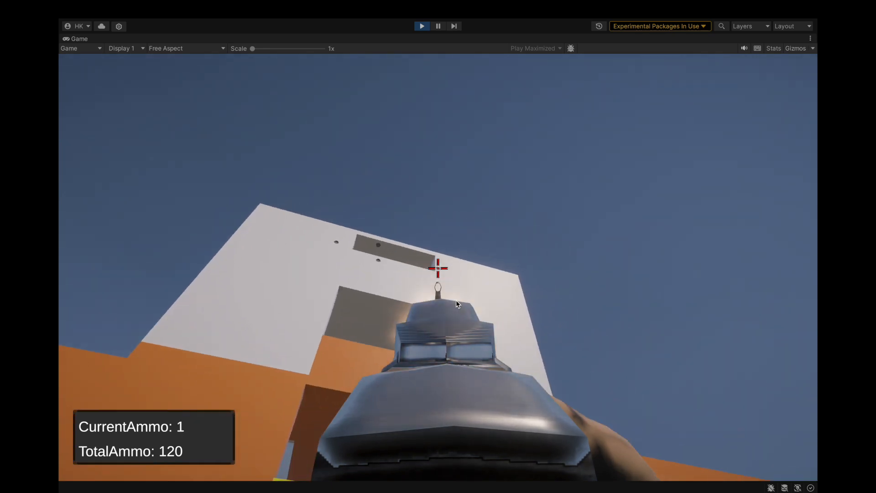
pyautogui.click(456, 300)
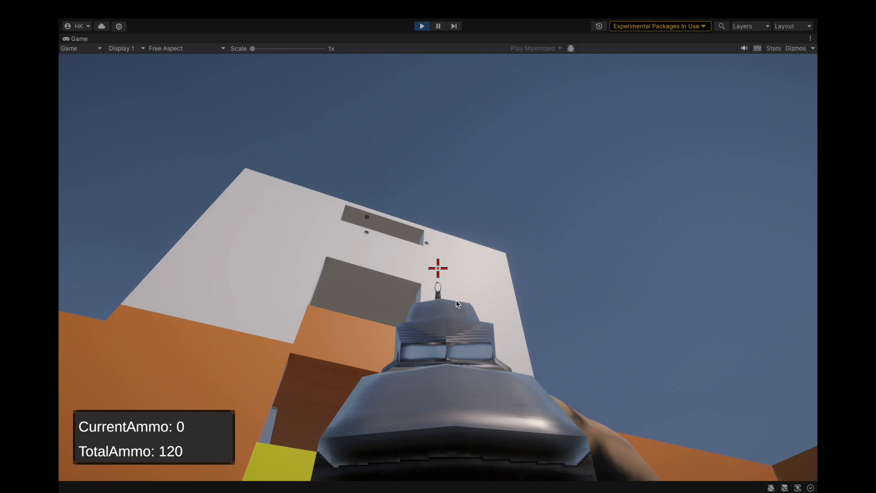
# Reload, fire a full magazine at the building's orange walls and yellow entrance, and reload again.
pyautogui.press('r')
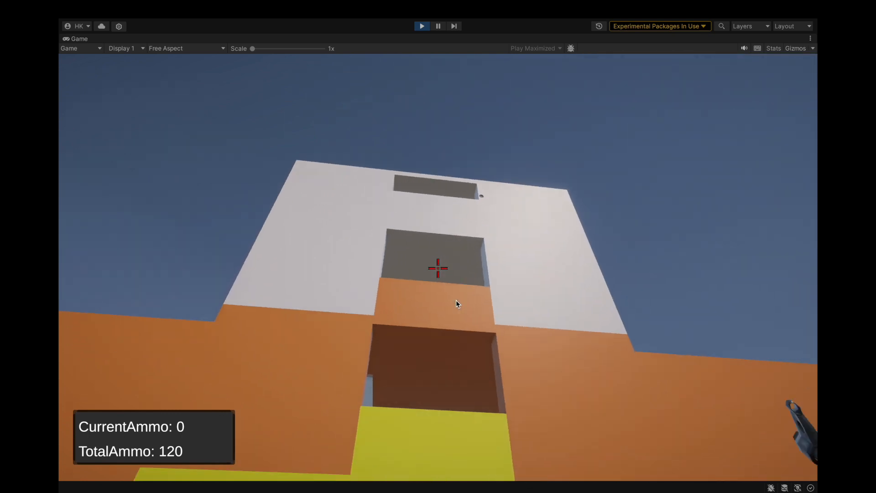
pyautogui.moveTo(456, 300); pyautogui.dragTo(455, 300)
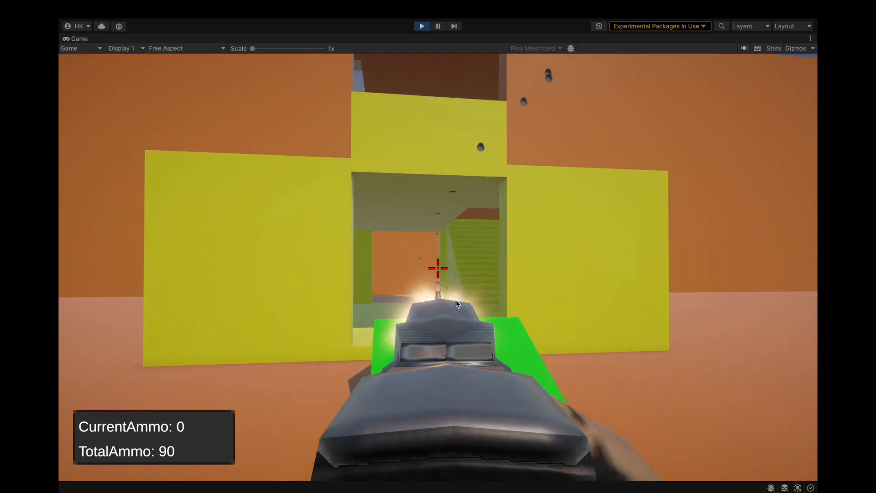
pyautogui.press('r')
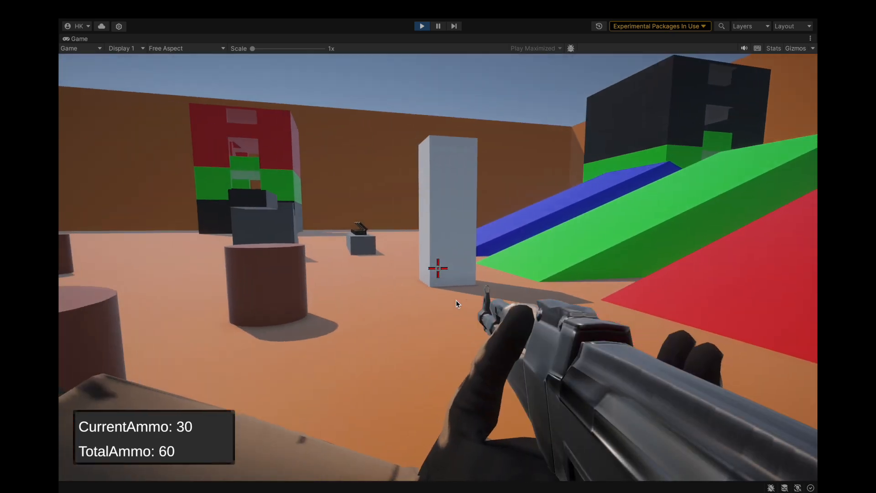
# Shoot the brown barrels from close range to test the metal impacts.
pyautogui.click(456, 300)
pyautogui.click(456, 300)
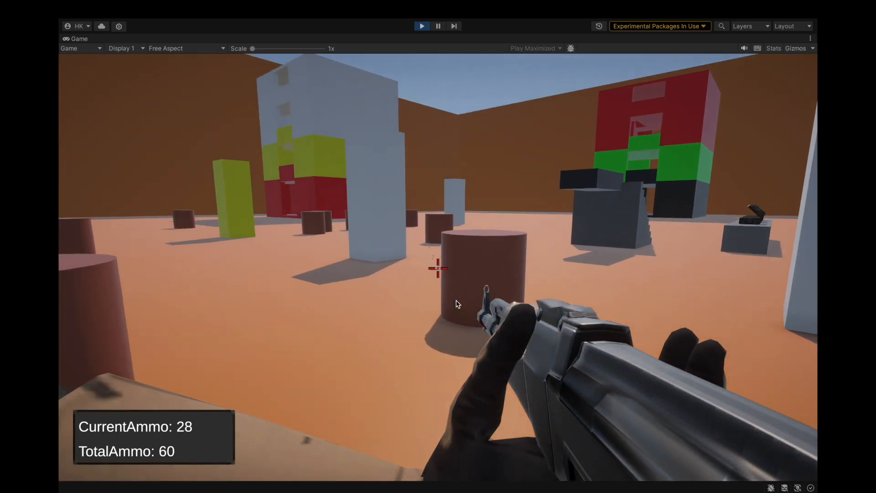
pyautogui.click(456, 300)
pyautogui.click(455, 300)
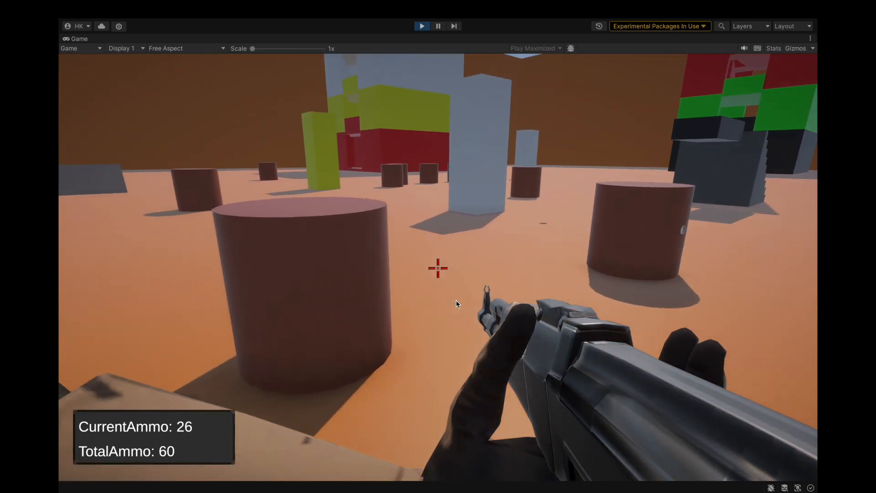
pyautogui.click(456, 300)
pyautogui.click(455, 300)
pyautogui.click(456, 299)
pyautogui.click(456, 300)
pyautogui.click(456, 300)
pyautogui.click(456, 300)
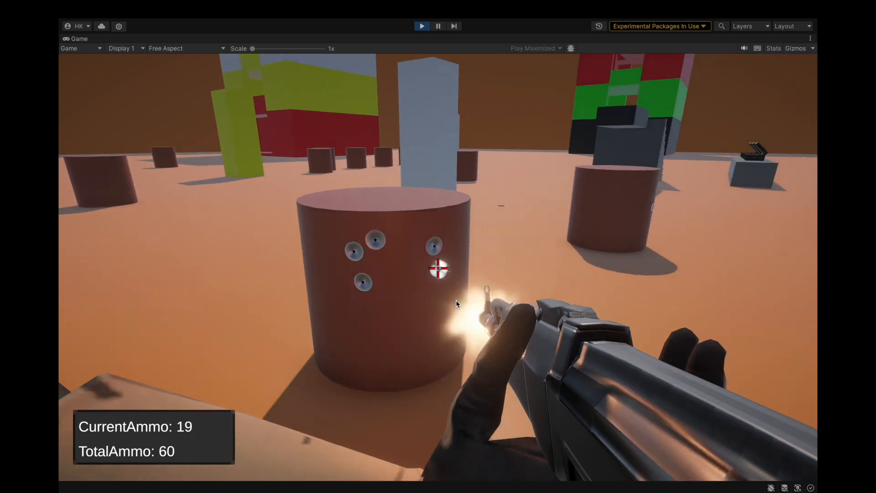
pyautogui.click(456, 300)
pyautogui.click(456, 300)
pyautogui.click(456, 300)
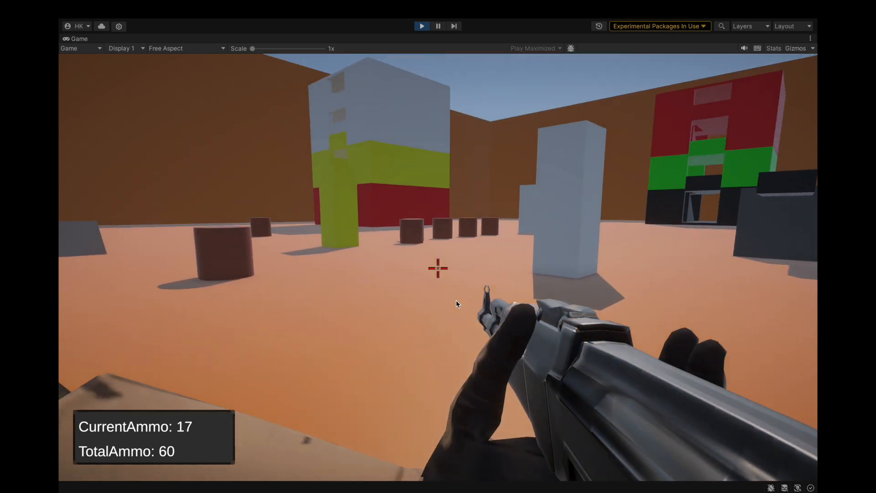
# Fire the remaining rounds at the distant buildings to test their impacts.
pyautogui.click(456, 300)
pyautogui.click(456, 299)
pyautogui.click(456, 300)
pyautogui.click(456, 300)
pyautogui.click(456, 300)
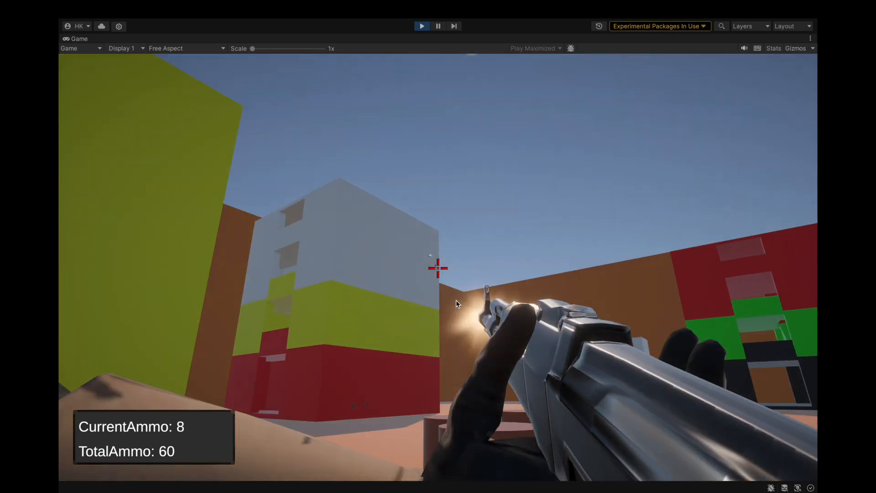
pyautogui.click(456, 300)
pyautogui.click(456, 300)
# Walk to the ammo boxes, reload the rifle and pick up ammunition from all three boxes.
pyautogui.press('w')
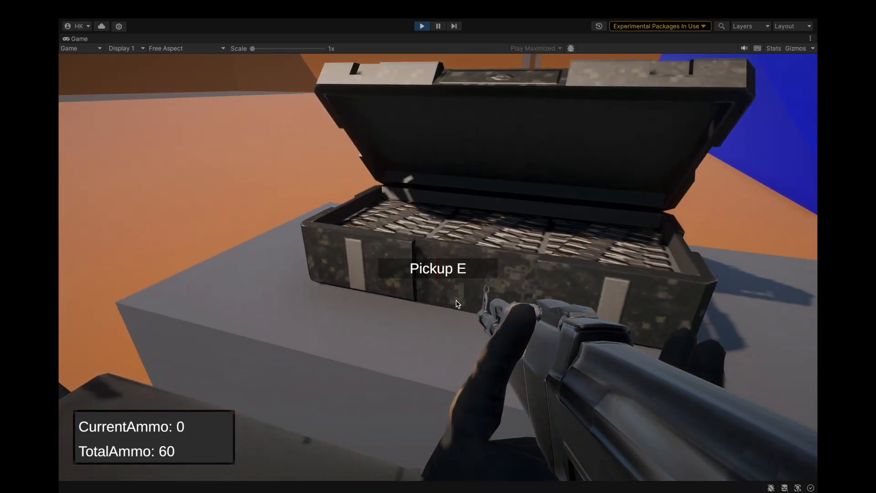
pyautogui.press('e')
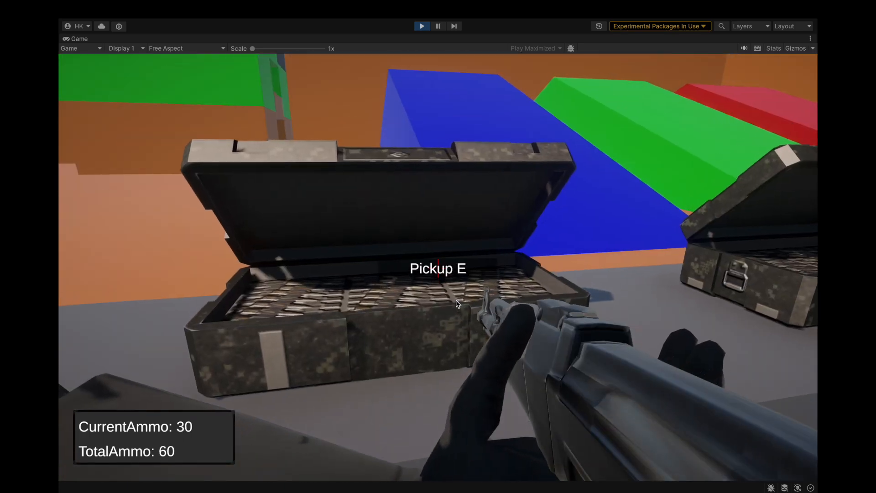
pyautogui.press('e')
pyautogui.press('e')
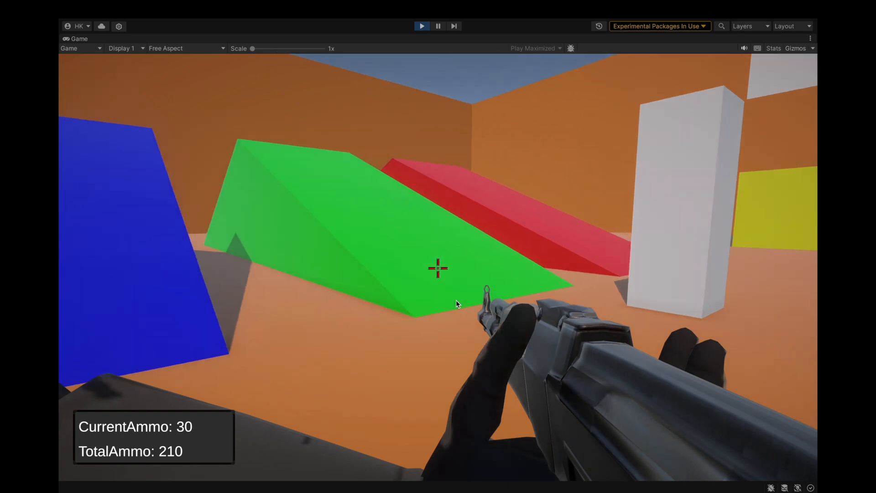
# Shoot the blue slope to test the impacts and end the playtest.
pyautogui.click(456, 300)
pyautogui.click(456, 300)
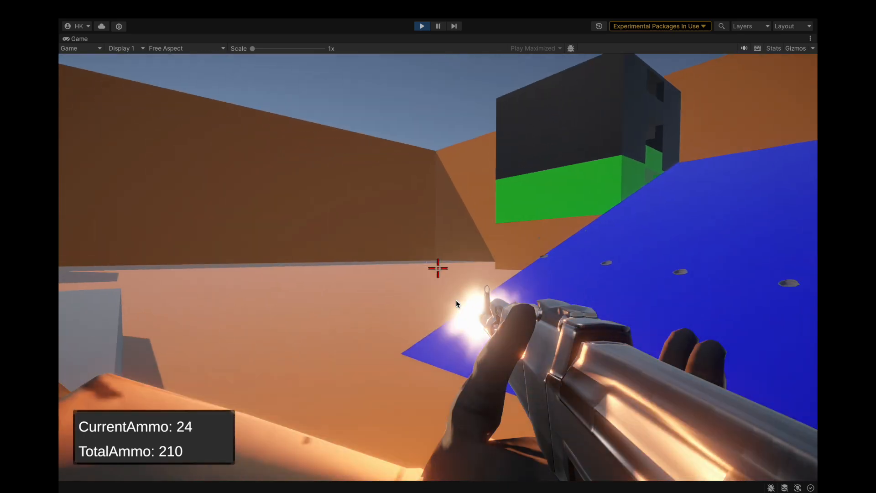
pyautogui.click(456, 300)
pyautogui.click(456, 300)
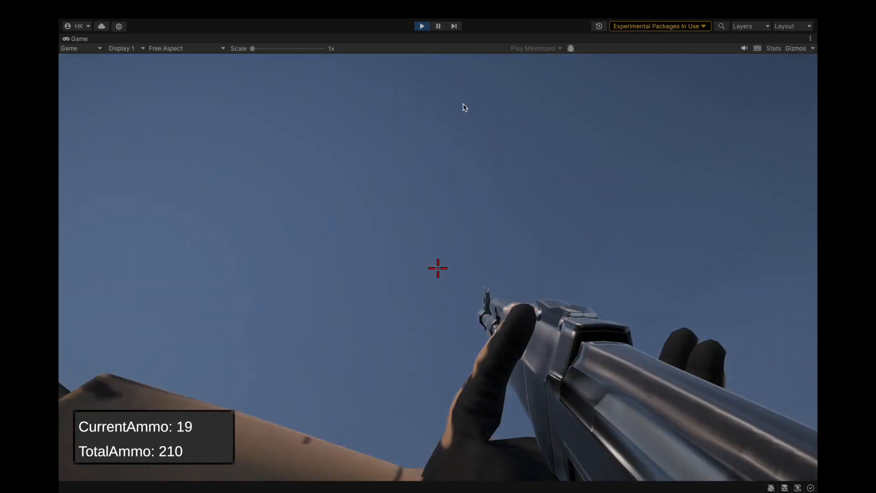
pyautogui.click(420, 27)
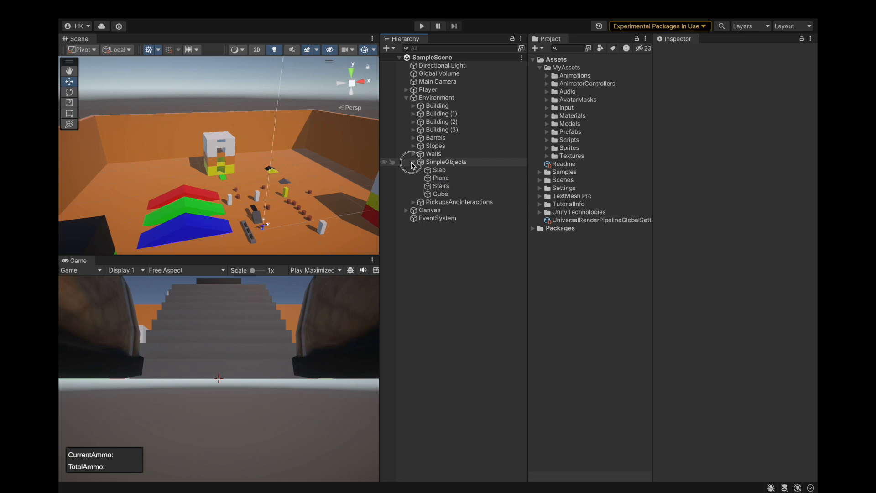
# Expand AmmoPickup in PickupsAndInteractions and inspect the tag and components of its box_body child.
pyautogui.doubleClick(445, 178)
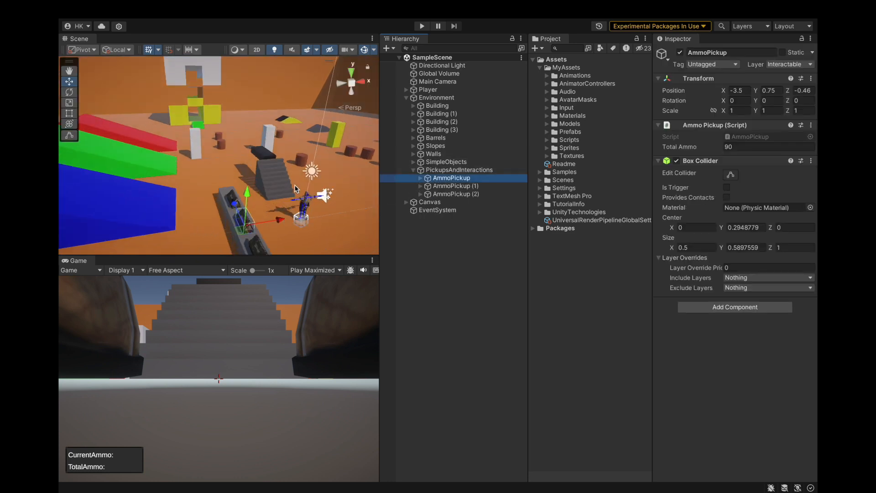
pyautogui.keyDown('alt'); pyautogui.moveTo(204, 191); pyautogui.dragTo(251, 148); pyautogui.keyUp('alt')
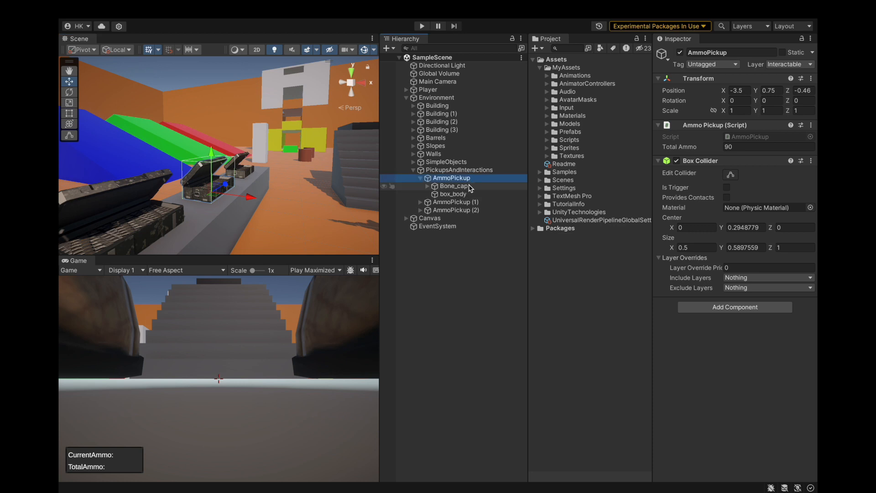
pyautogui.click(473, 194)
pyautogui.scroll(2, 298, 198)
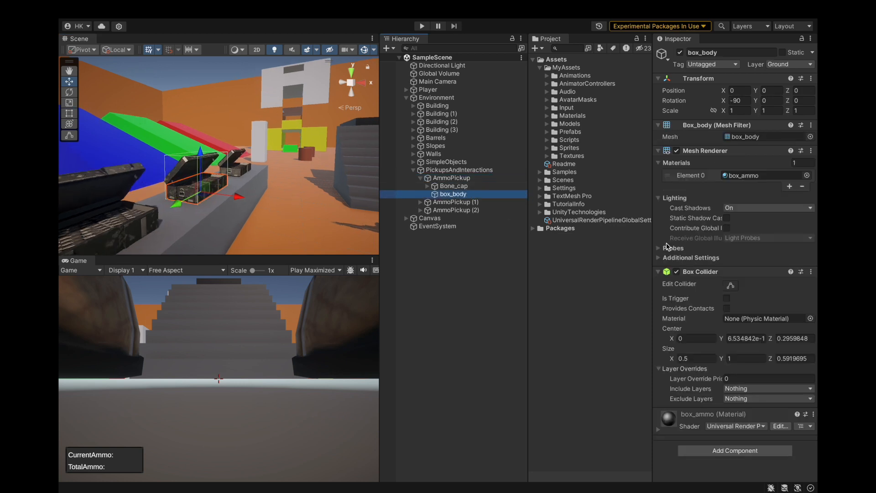
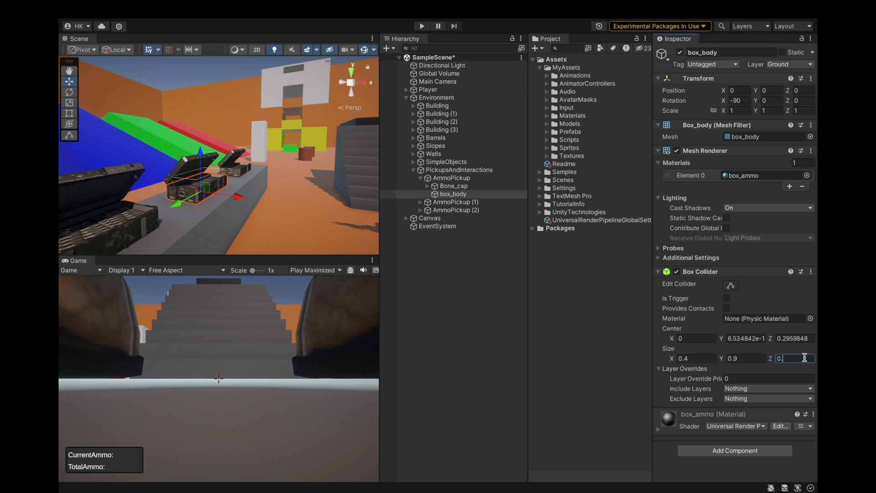
# Save AmmoPickup's box_body with collider size 0.4 × 0.9 × 0.5 and copy its Box Collider values to the other two box_body objects.
pyautogui.press('super+s')
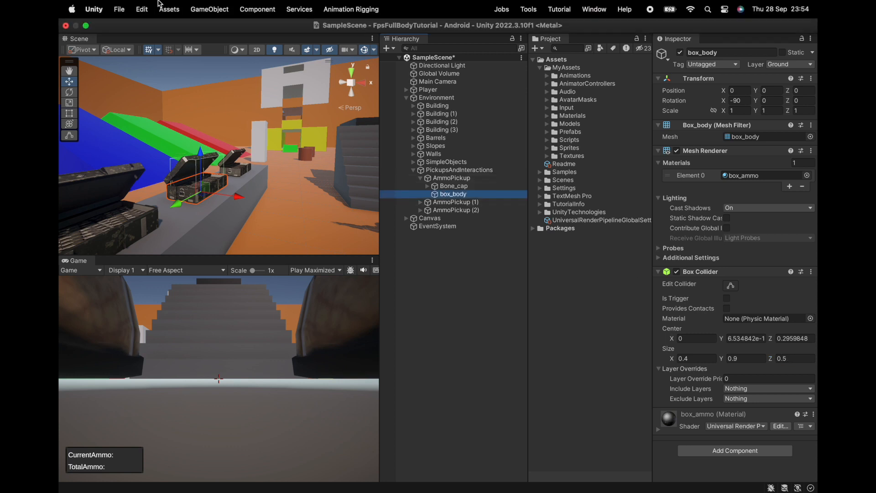
pyautogui.click(811, 272)
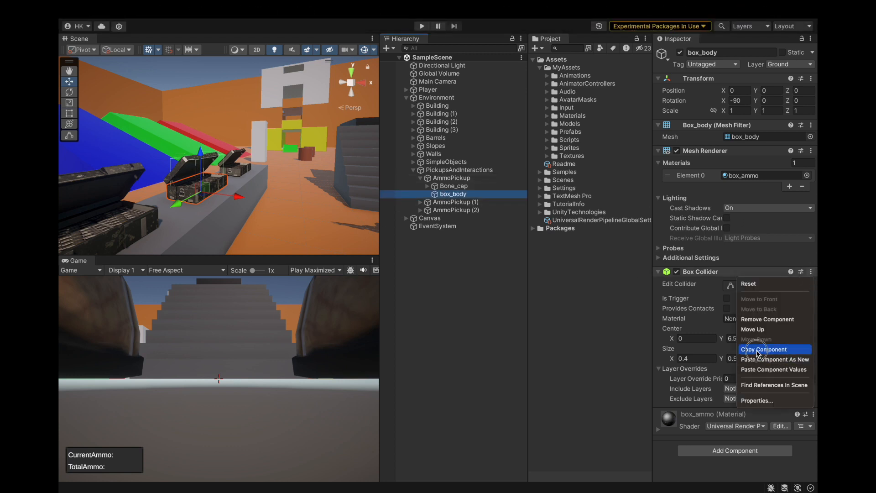
pyautogui.click(758, 350)
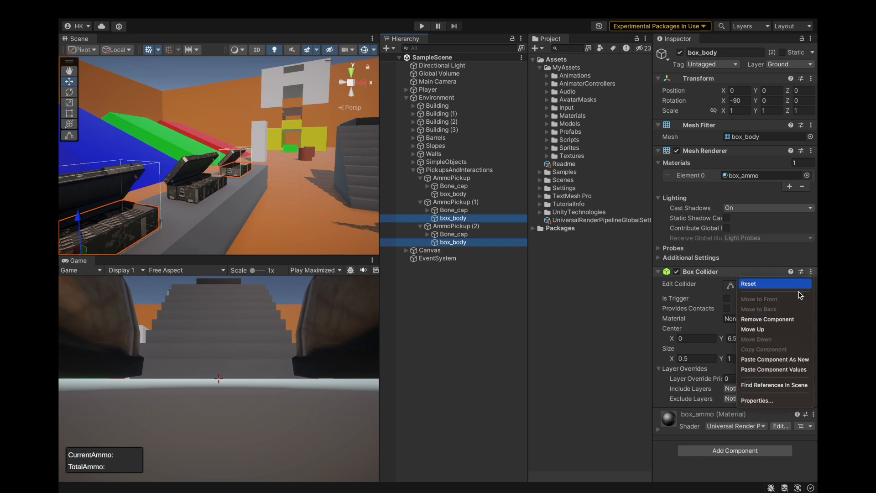
# Start a playtest and walk up to the ammo boxes on the grey ledge.
pyautogui.click(423, 26)
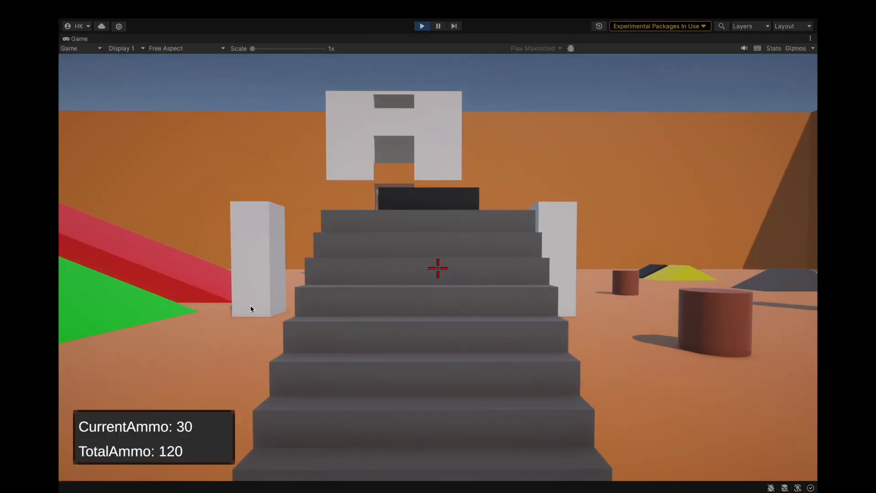
pyautogui.press('w')
pyautogui.press('w')
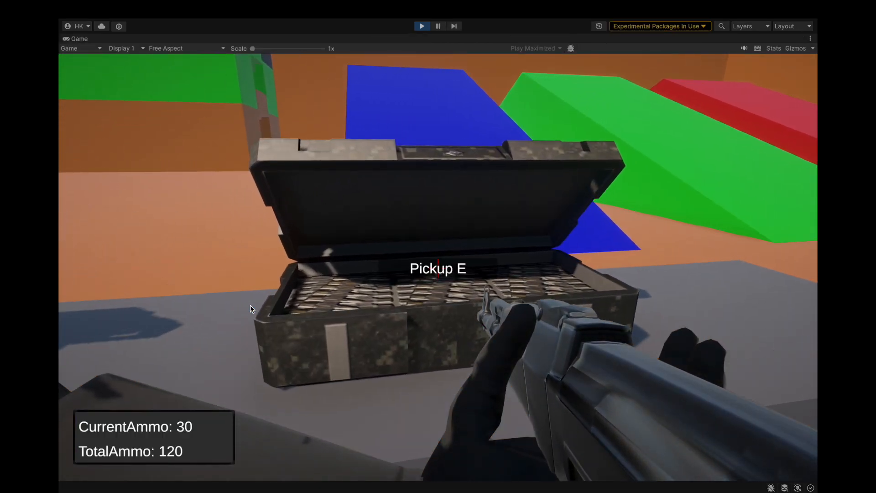
# Sidestep along the ammo boxes to test their pickup areas and collect ammunition from the box at the ledge's near end.
pyautogui.press('a')
pyautogui.press('a')
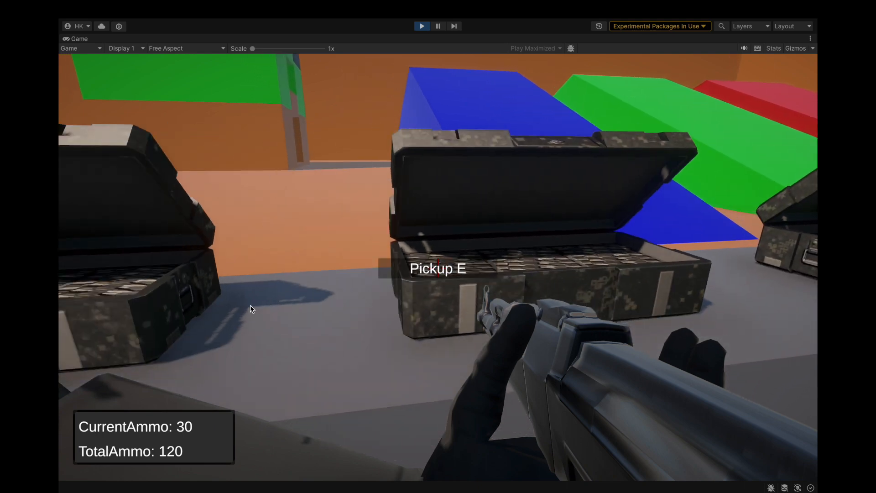
pyautogui.press('d')
pyautogui.press('d')
pyautogui.press('w')
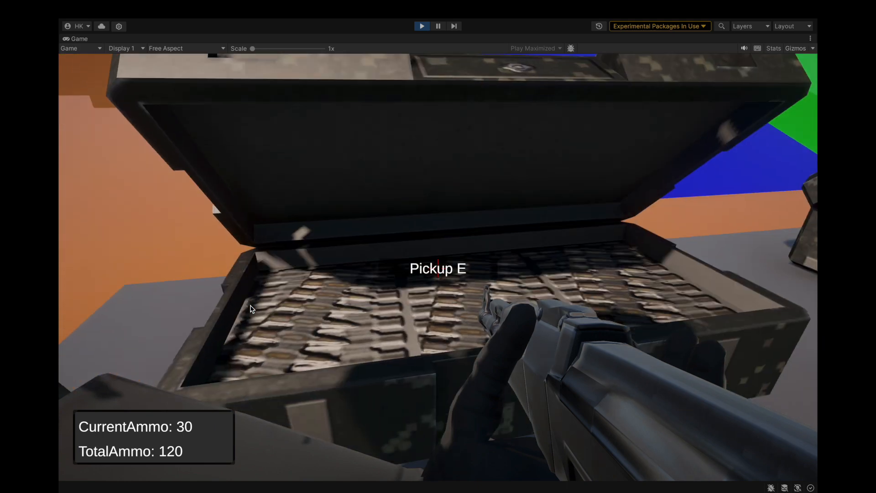
pyautogui.press('e')
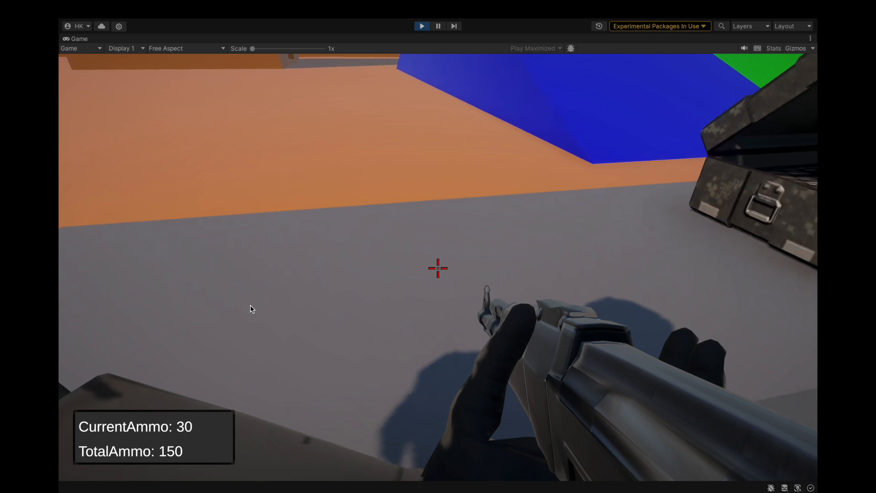
# Shoot the grey ledge under the ammo boxes to test its impacts, empty the magazine and reload the rifle.
pyautogui.click(250, 304)
pyautogui.click(250, 305)
pyautogui.press('a')
pyautogui.click(250, 304)
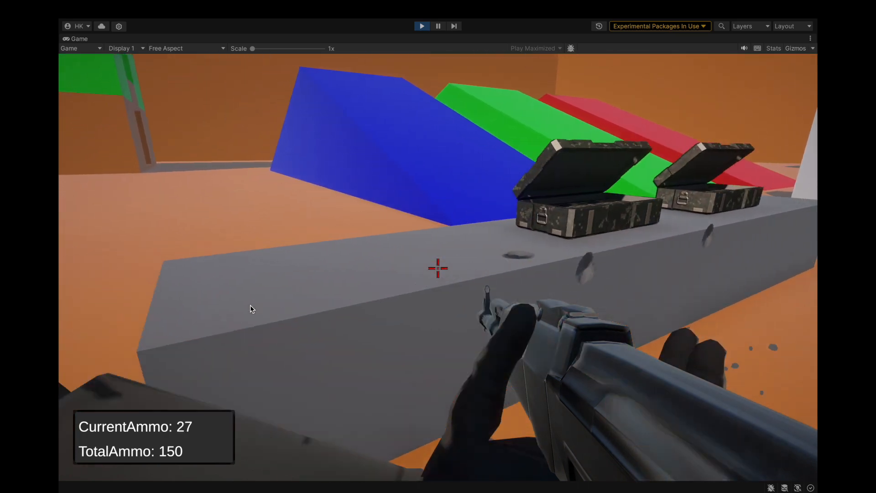
pyautogui.click(250, 305)
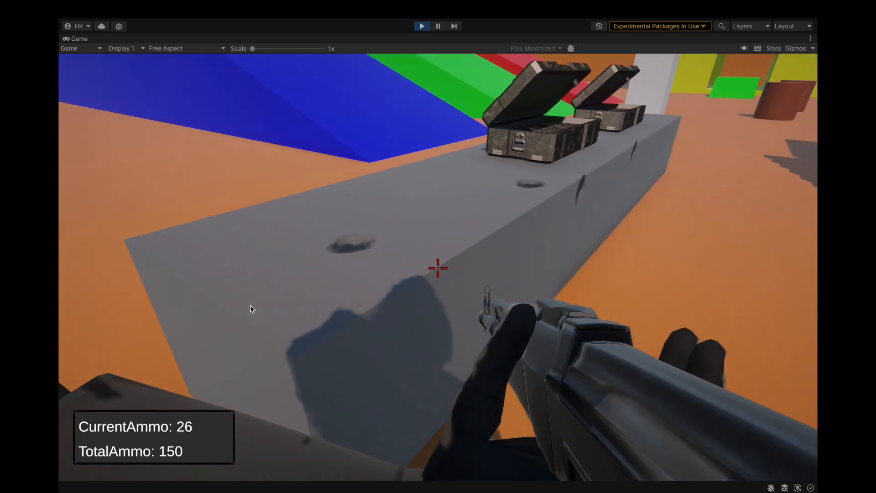
pyautogui.click(250, 304)
pyautogui.moveTo(250, 304); pyautogui.dragTo(250, 305)
pyautogui.press('r')
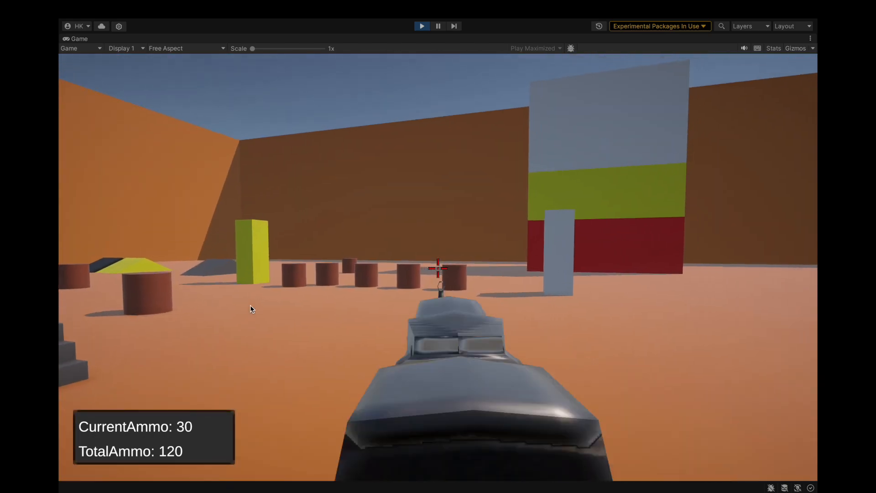
# Fire single shots at the distant barrels and a burst at the grey stairs to test their impacts.
pyautogui.click(250, 305)
pyautogui.click(250, 305)
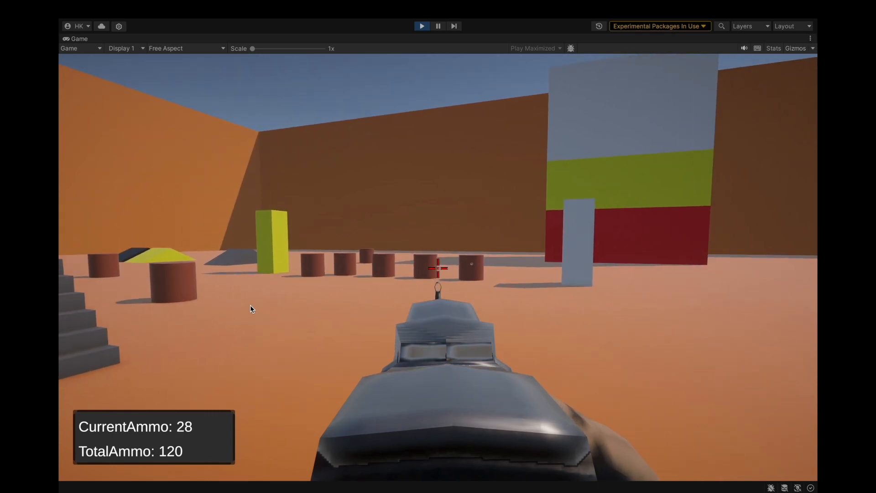
pyautogui.click(250, 305)
pyautogui.click(250, 305)
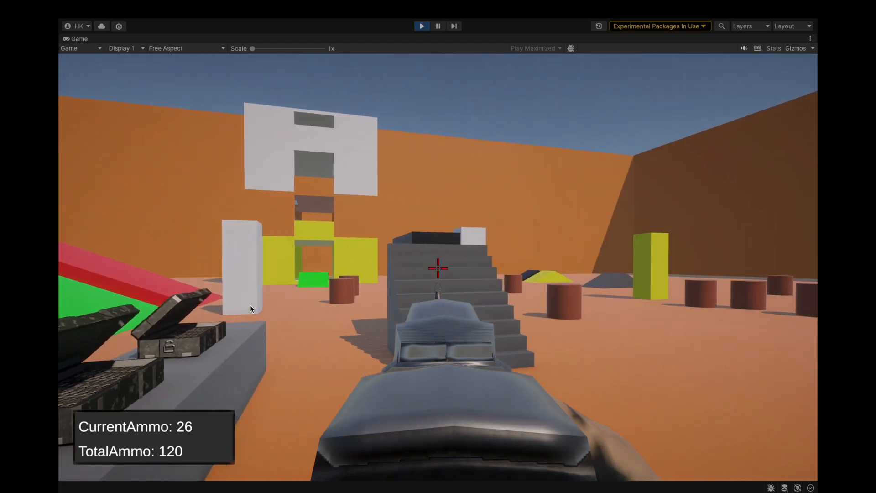
pyautogui.moveTo(250, 305); pyautogui.dragTo(250, 304)
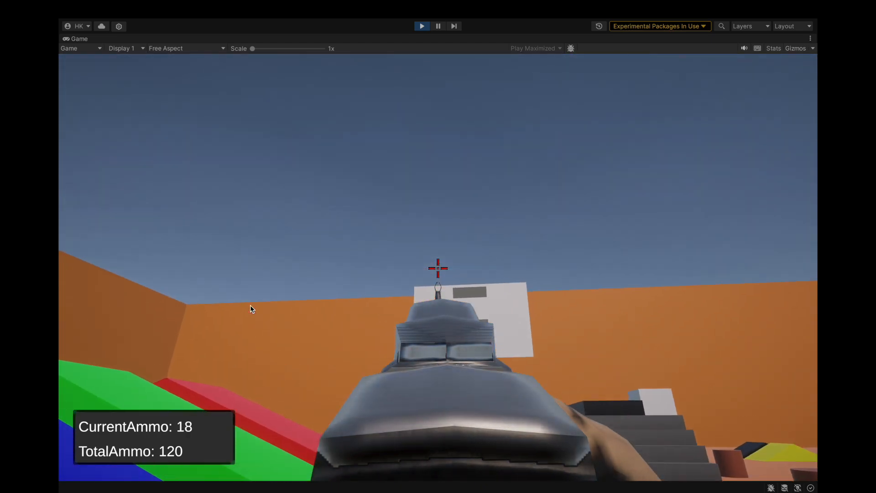
# Fire more rounds around the level to test the bullet impacts and end the playtest.
pyautogui.click(250, 305)
pyautogui.click(250, 305)
pyautogui.click(250, 305)
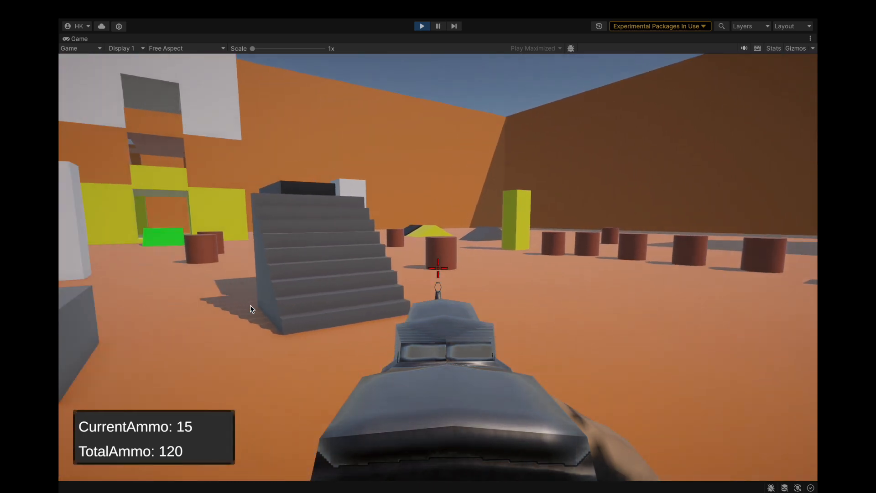
pyautogui.moveTo(250, 305); pyautogui.dragTo(250, 305)
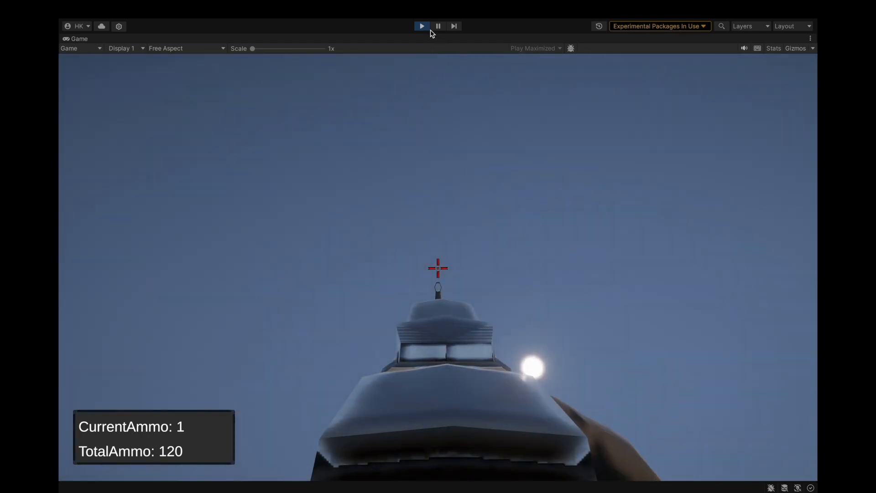
pyautogui.click(422, 27)
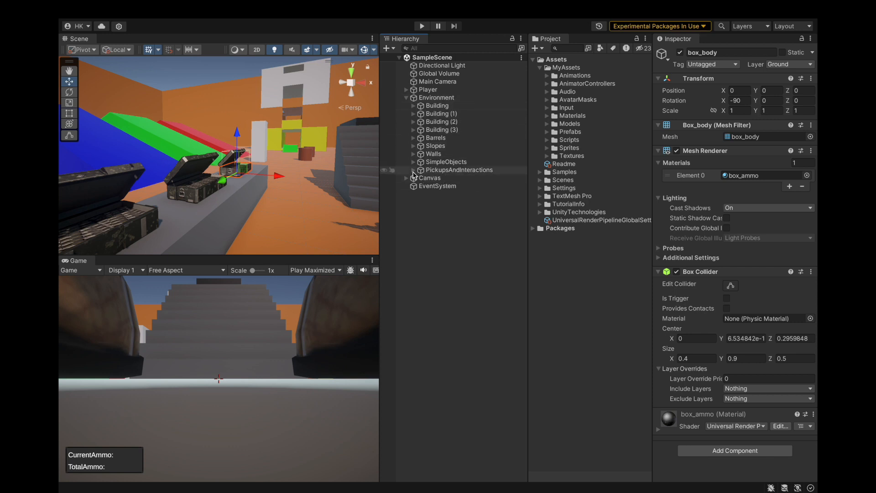
# Collapse the Environment hierarchy and save the project.
pyautogui.click(451, 171)
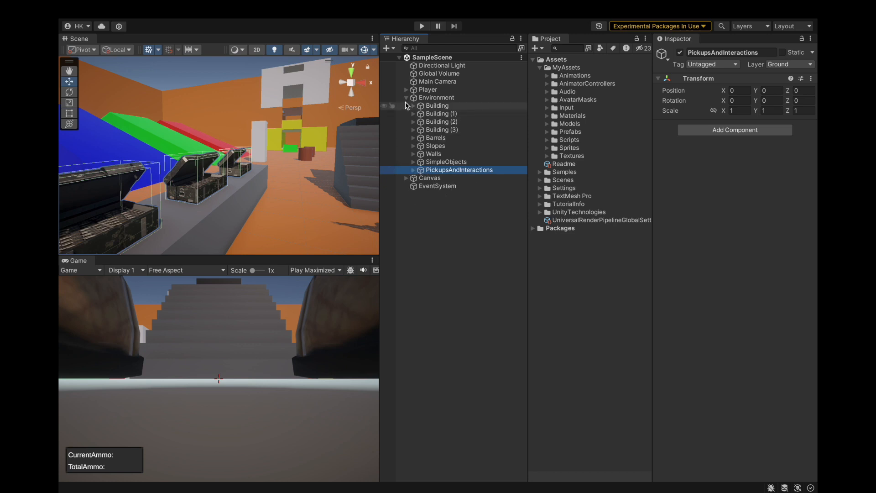
pyautogui.click(119, 10)
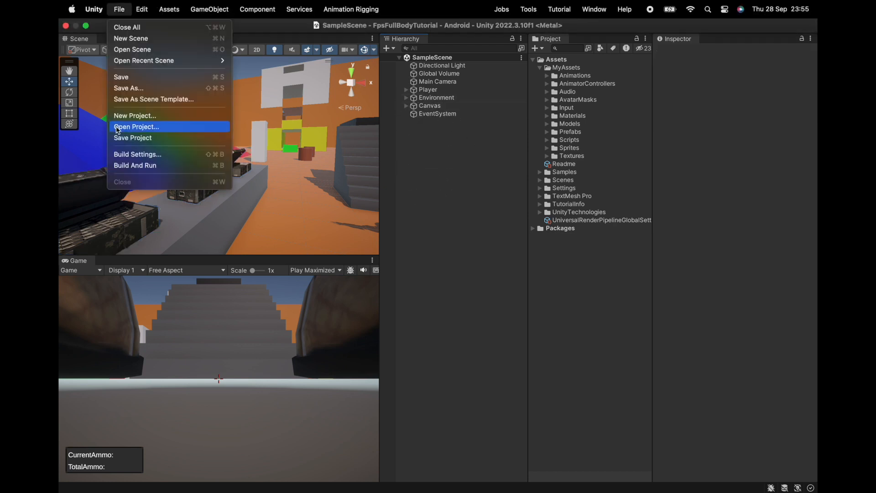
pyautogui.click(129, 137)
# Select the Player object and frame it in the scene view.
pyautogui.click(428, 90)
pyautogui.press('f')
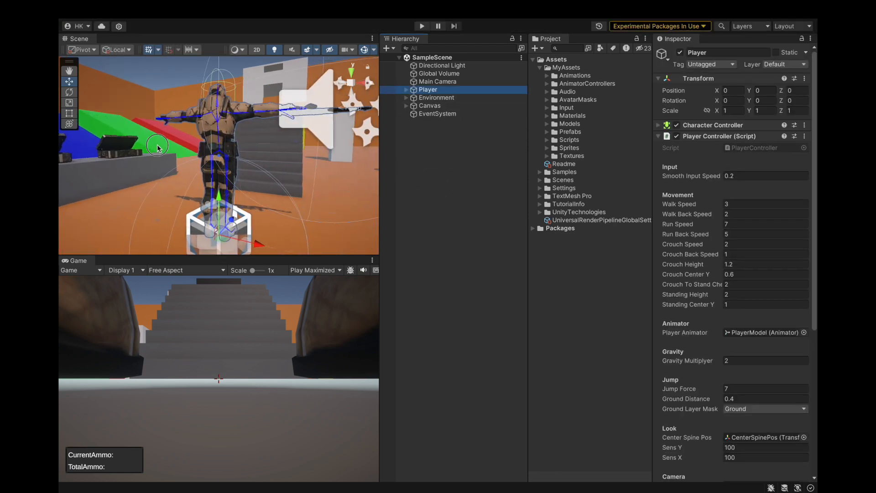
pyautogui.click(121, 9)
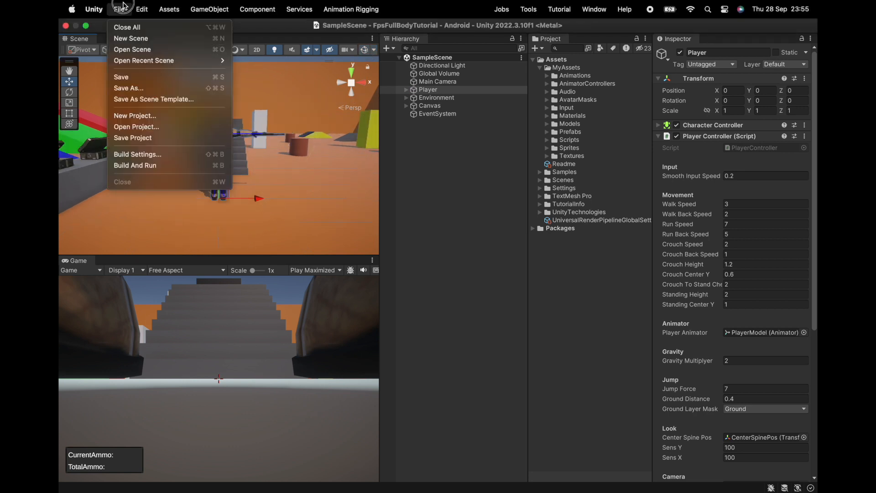